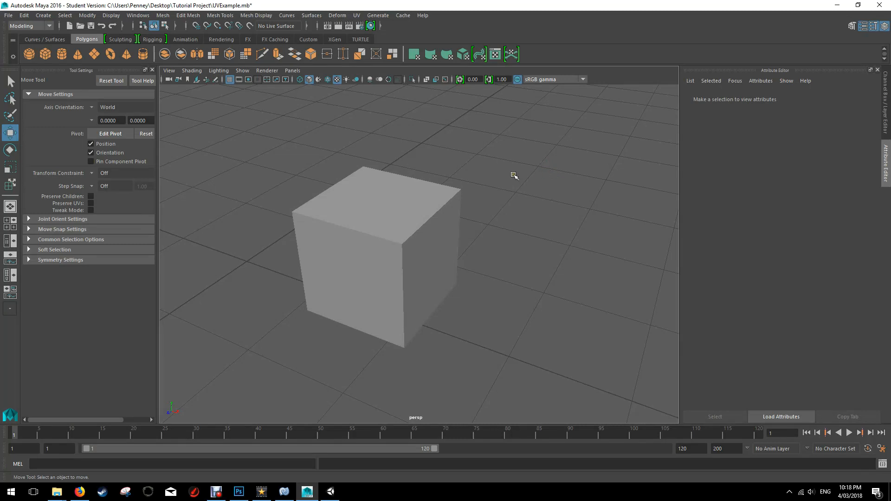
- Switch to Firefox, view the cube net, game 3D model and Banjo Kazooie reference images, and return to Maya
left_click_drag(396, 179, 443, 213, "alt")
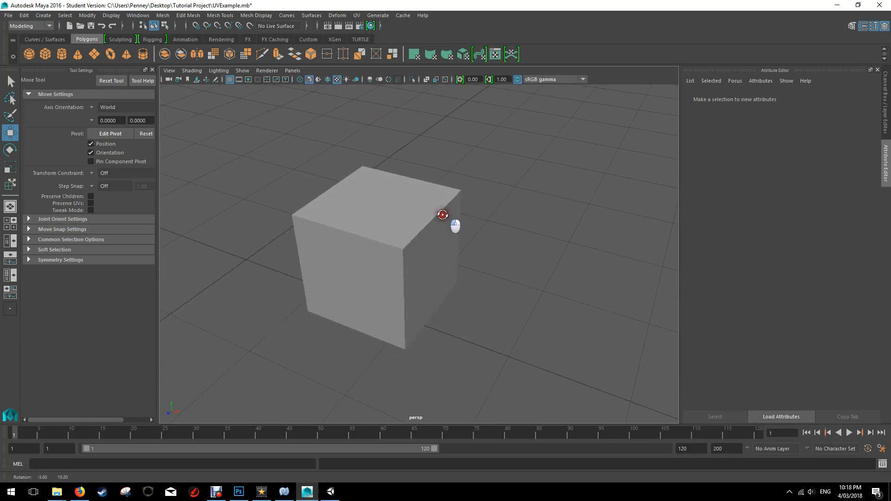
left_click(91, 492)
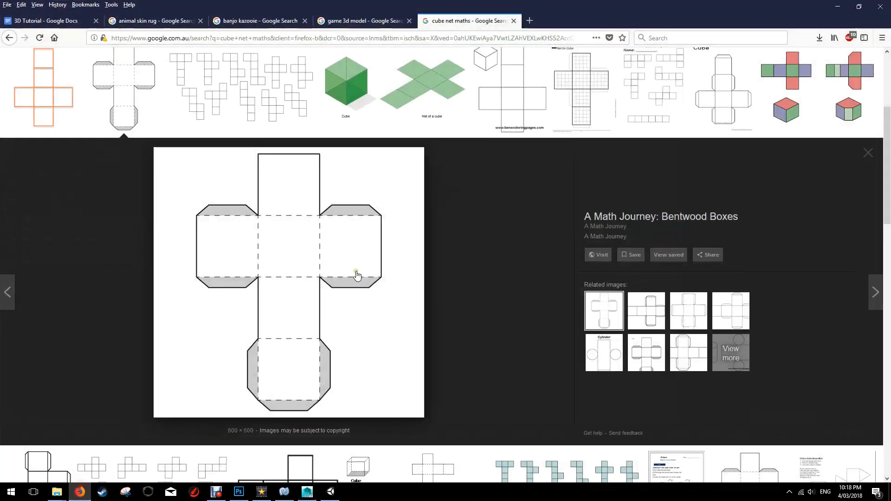
left_click(335, 22)
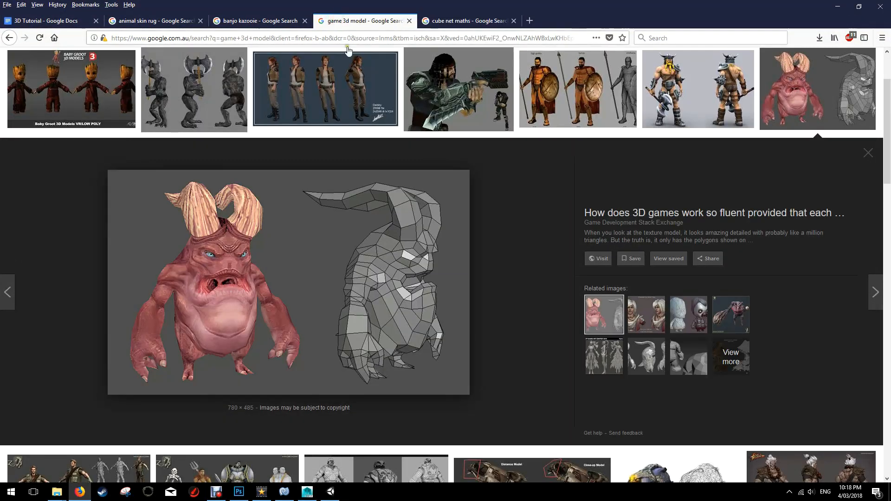
key("alt")
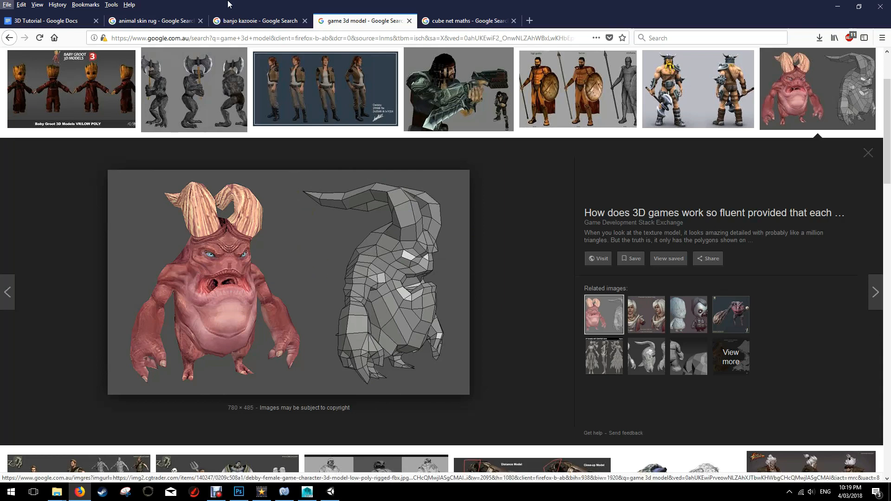
left_click(242, 20)
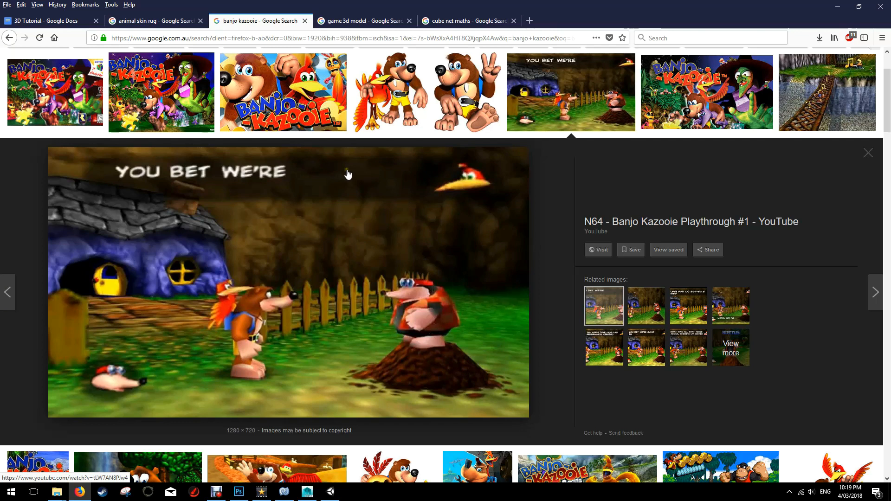
left_click(335, 493)
left_click(307, 491)
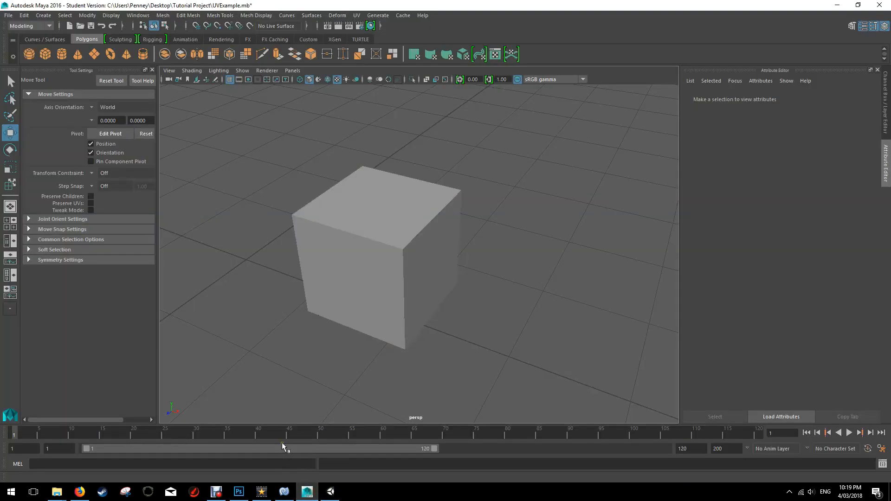
- Select the cube and open the UV Editor beside it with its whole UV layout in view
left_click(379, 212)
left_click_drag(436, 246, 488, 210, "alt")
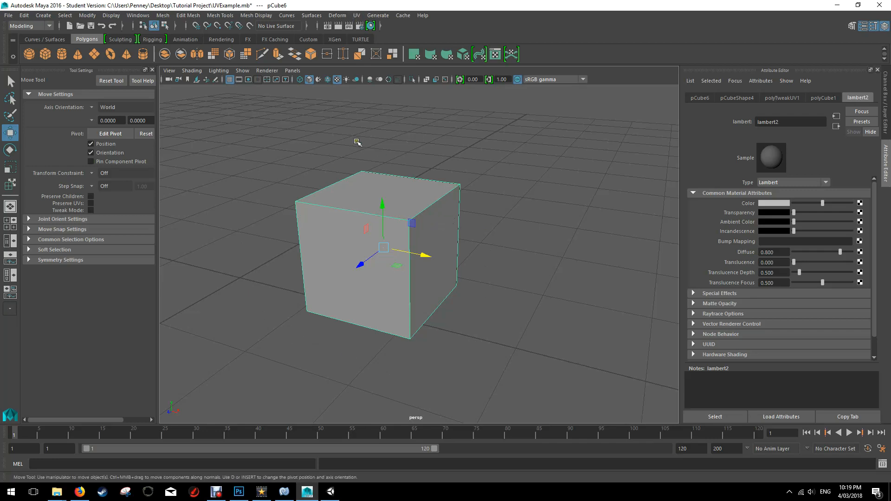
left_click_drag(367, 163, 361, 196, "alt")
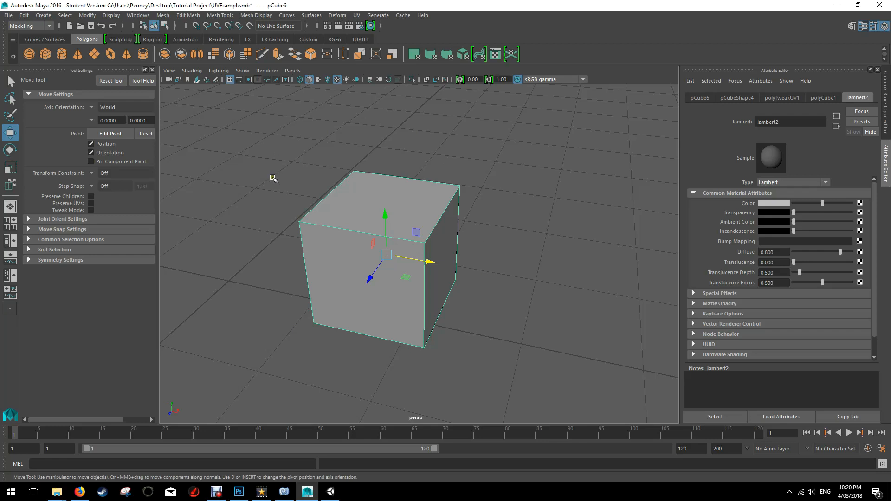
left_click(357, 16)
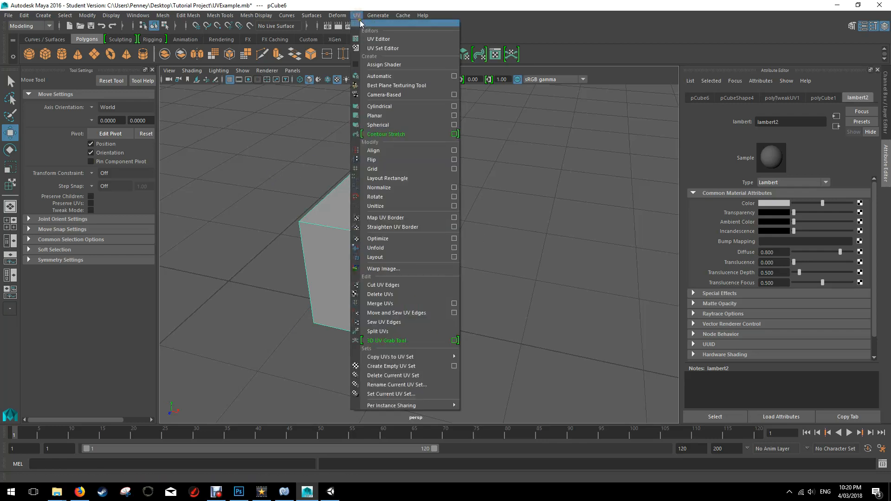
left_click(376, 40)
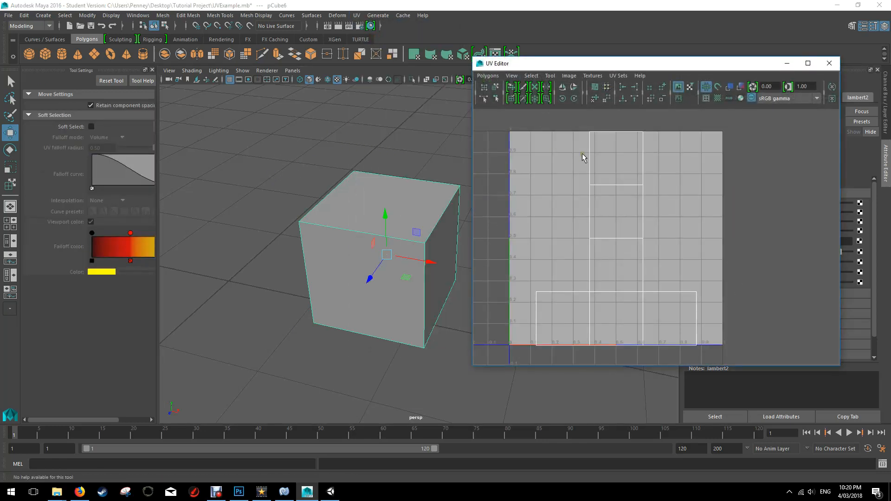
mouse_move(605, 62)
left_mouse_down()
mouse_move(564, 61)
mouse_move(607, 52)
left_mouse_up()
scroll(640, 227, "down", 5)
scroll(651, 176, "up", 3)
scroll(642, 179, "up", 2)
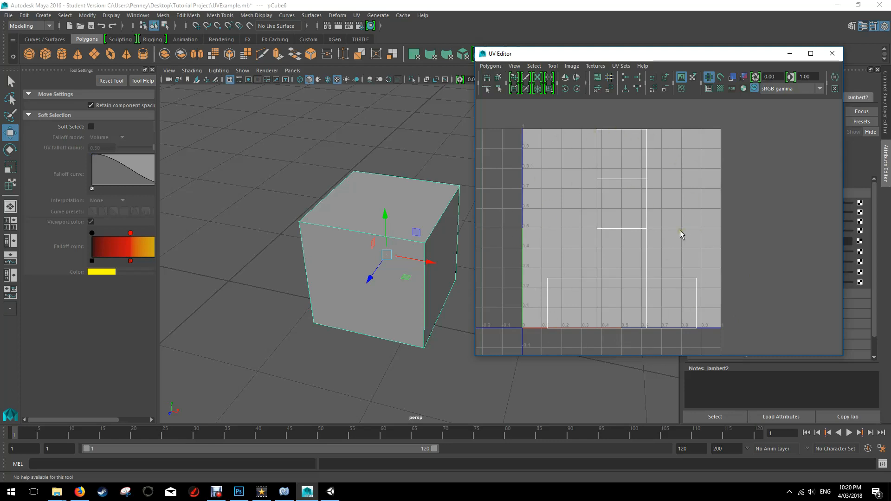
- Switch the cube to face selection and select its faces one at a time to match them with the UV layout
right_click(406, 195)
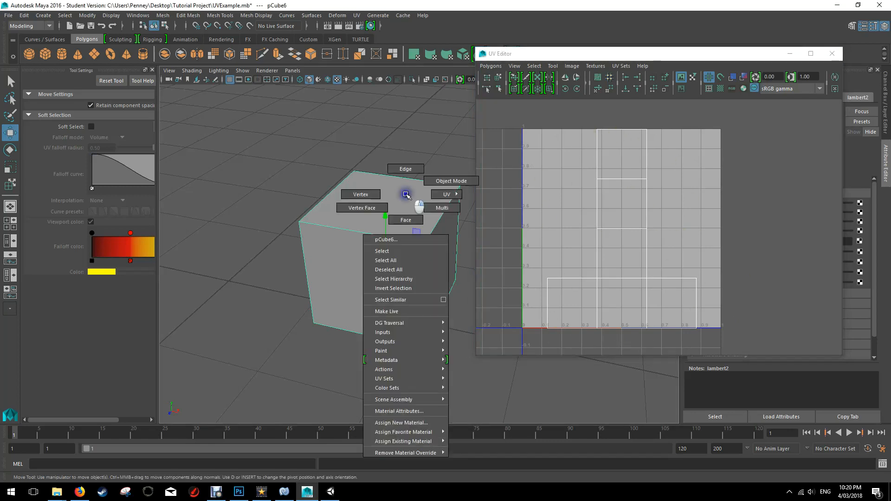
left_click(406, 220)
left_click(402, 192)
left_click(344, 273)
left_click(348, 201)
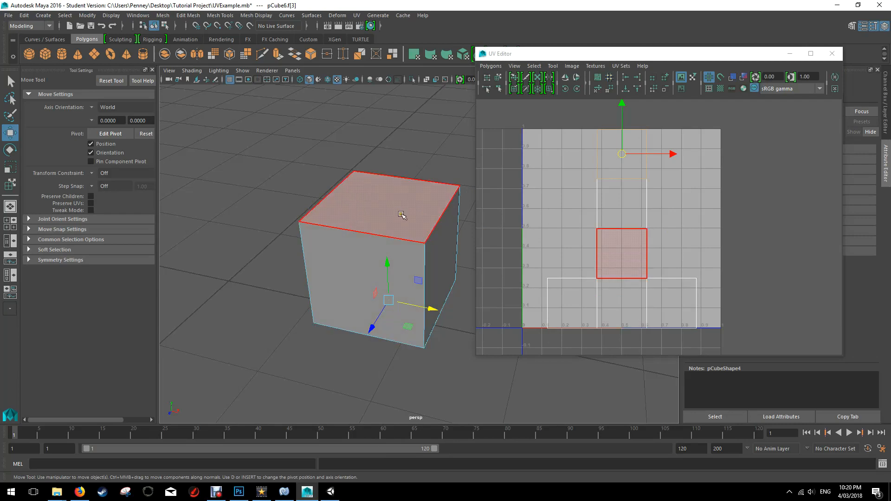
left_click_drag(407, 197, 368, 251, "alt")
left_click(368, 263)
left_click(318, 202)
left_click(418, 298)
left_click(338, 213)
left_click(344, 264)
left_click(378, 195)
left_click(348, 300)
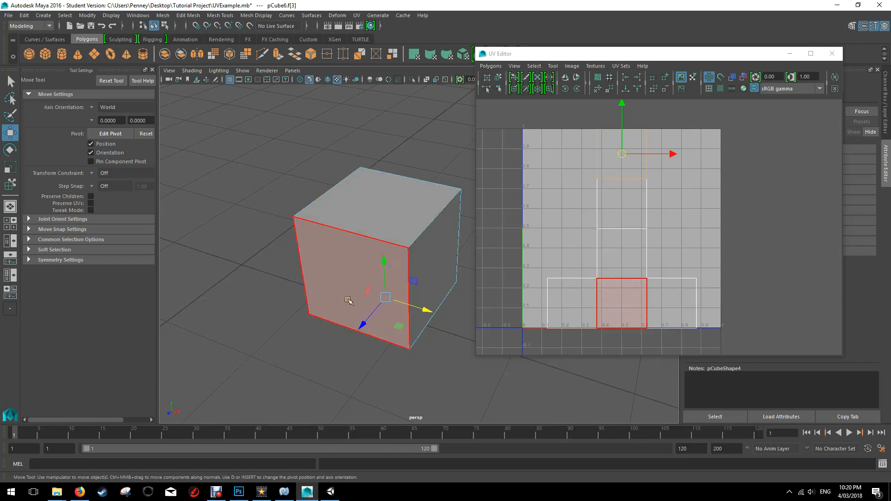
left_click(551, 307)
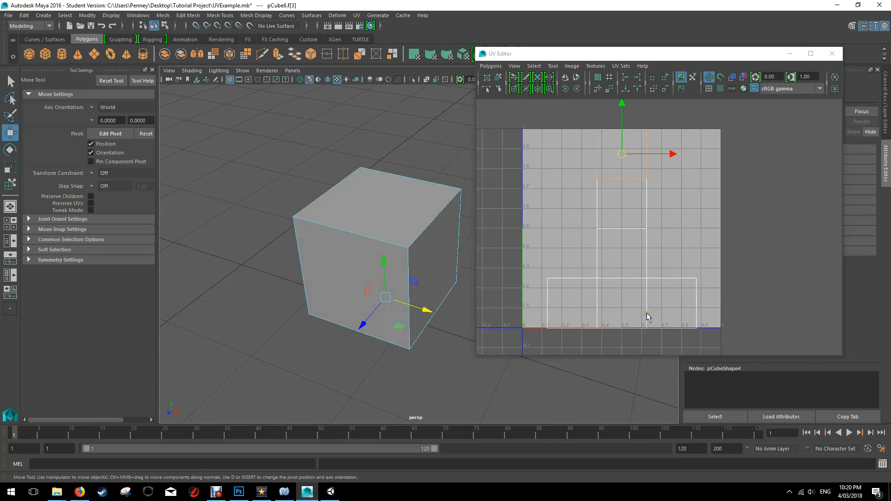
left_click(385, 251)
left_click(508, 242)
- Switch the UV Editor to UV selection and pick the four corner UVs of the net's uppermost square one by one
right_click_drag(604, 199, 645, 201)
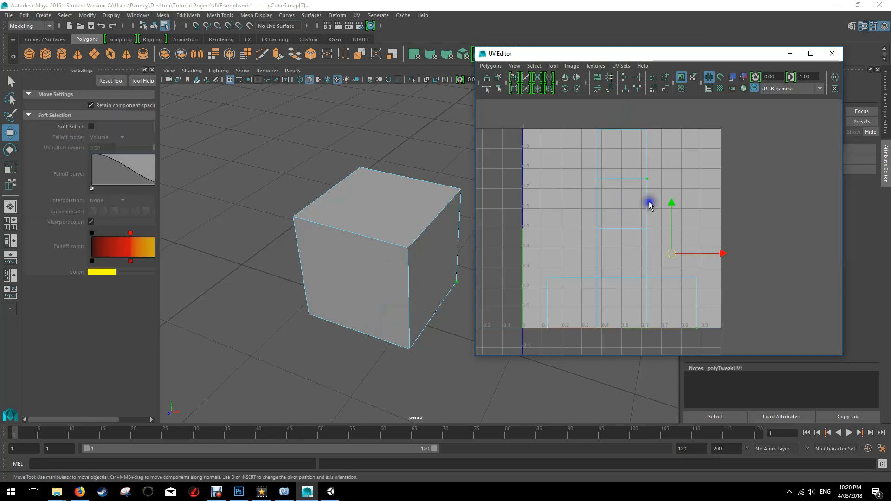
left_click(649, 179)
left_click(598, 179)
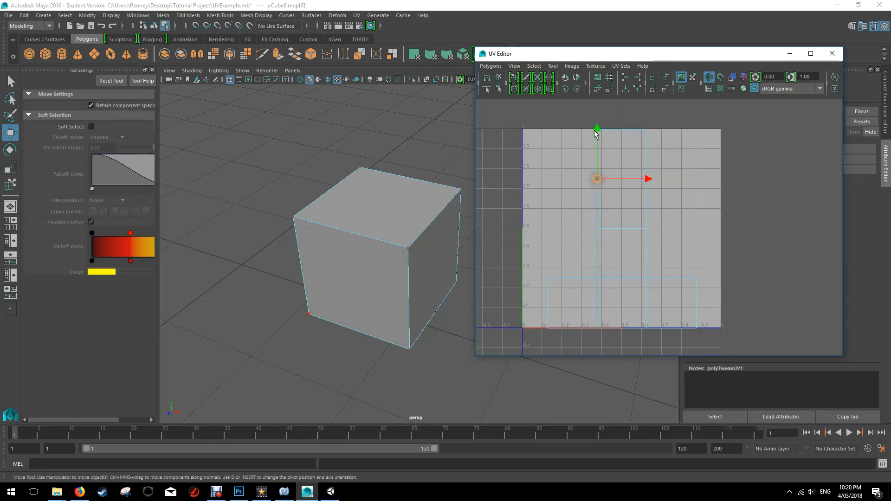
left_click(648, 130)
left_click(597, 130)
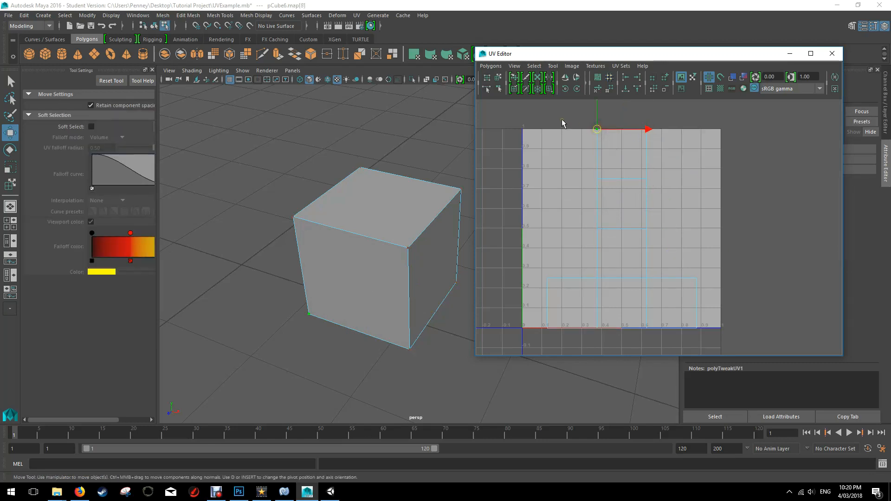
left_click_drag(463, 198, 308, 238, "alt")
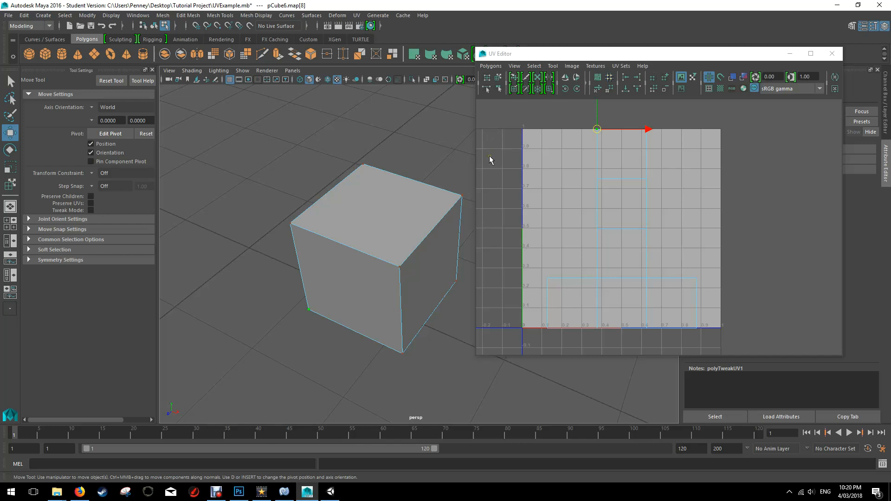
- Display the checkered U1V1 tile pattern on the cube to inspect its mapping, and turn it off again
left_click(721, 89)
left_click_drag(392, 190, 419, 168, "alt")
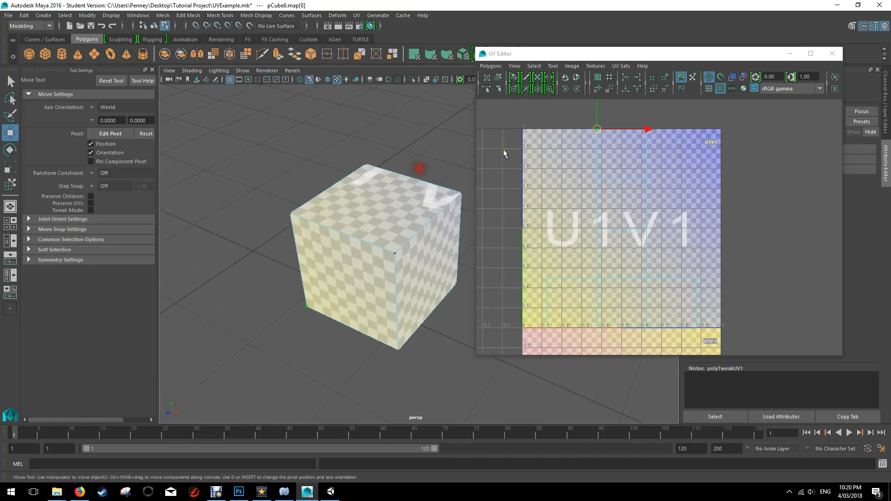
left_click(720, 88)
left_click_drag(459, 190, 441, 182, "alt")
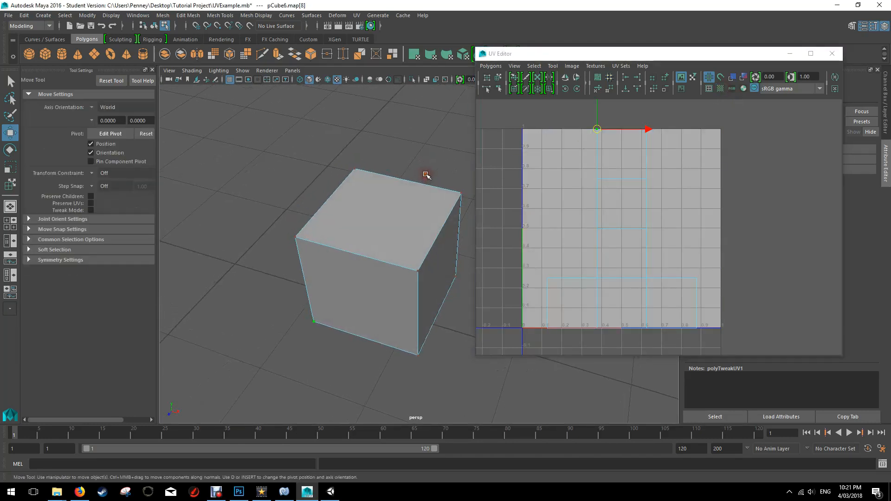
left_click_drag(594, 55, 611, 62)
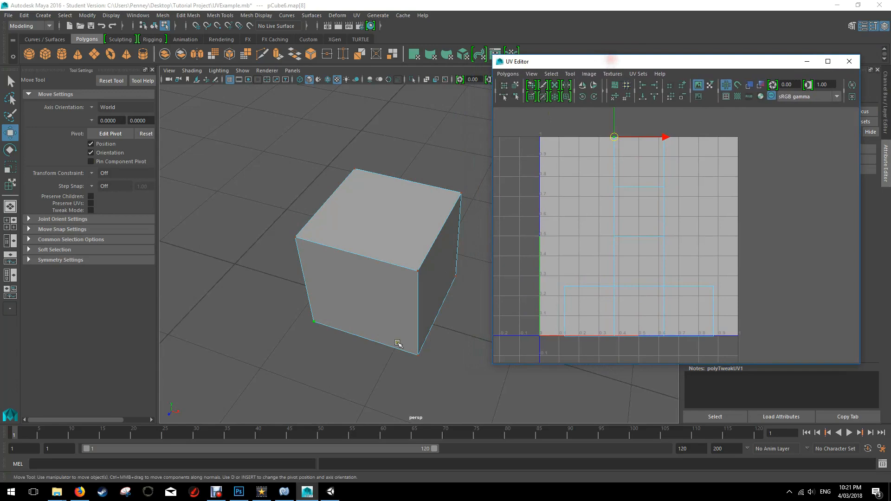
- Switch to Photoshop to view the StupidCube.psd texture, and return to the UV Editor in Maya
left_click(239, 492)
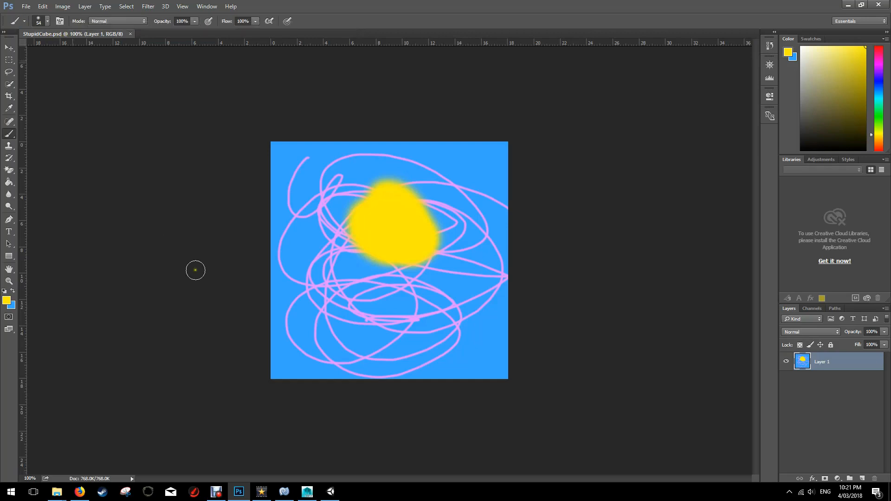
left_click(306, 492)
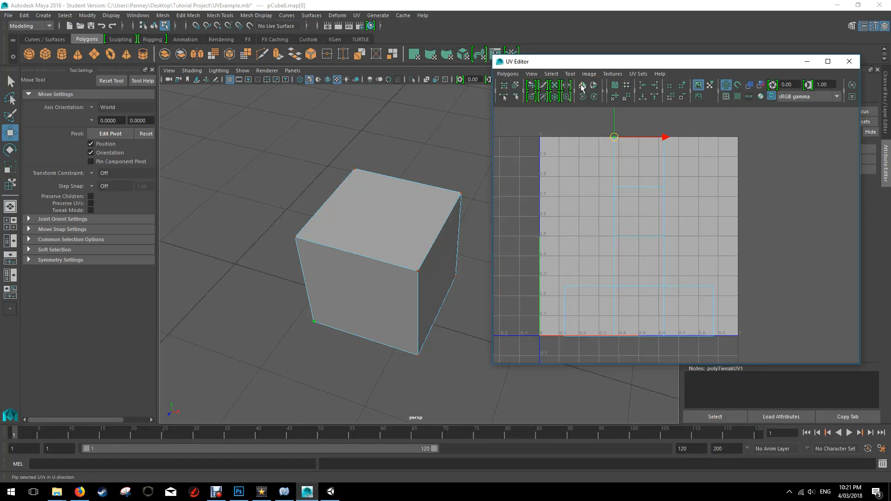
left_click_drag(608, 62, 621, 75)
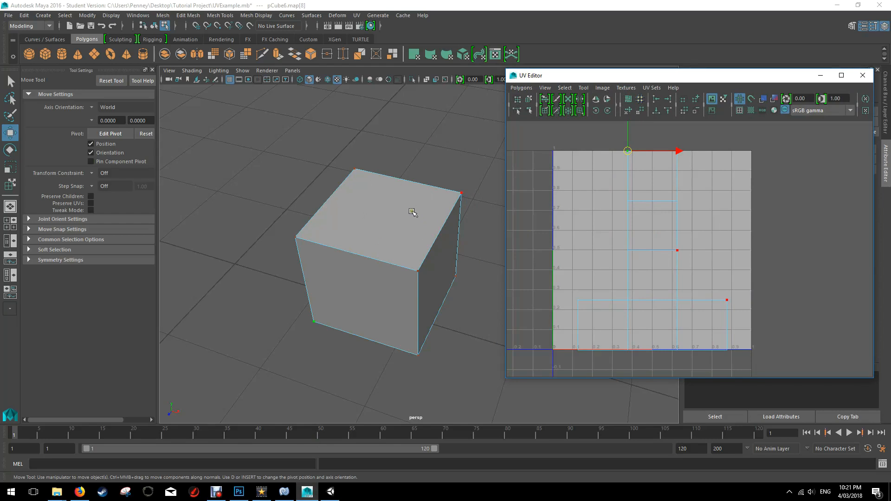
- Return the cube to object mode with the whole cube selected, and minimize the UV Editor
right_click(402, 224)
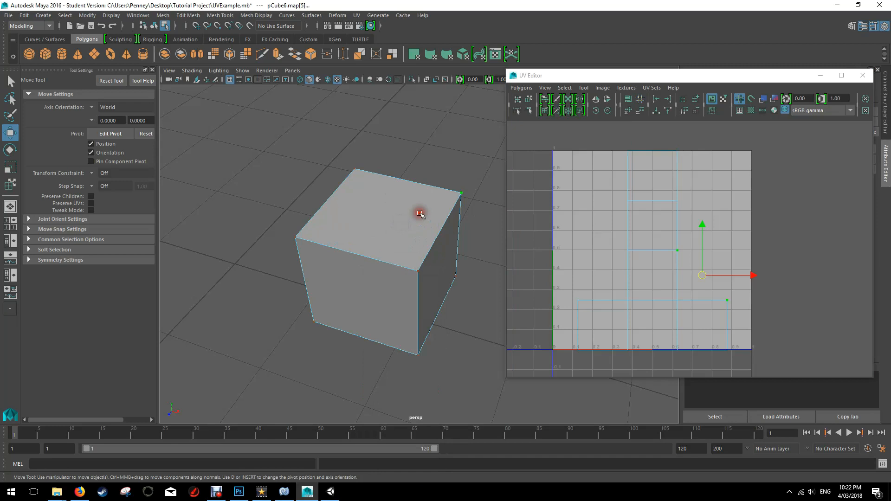
right_click(399, 221)
right_click_drag(399, 221, 427, 206)
left_click(388, 221)
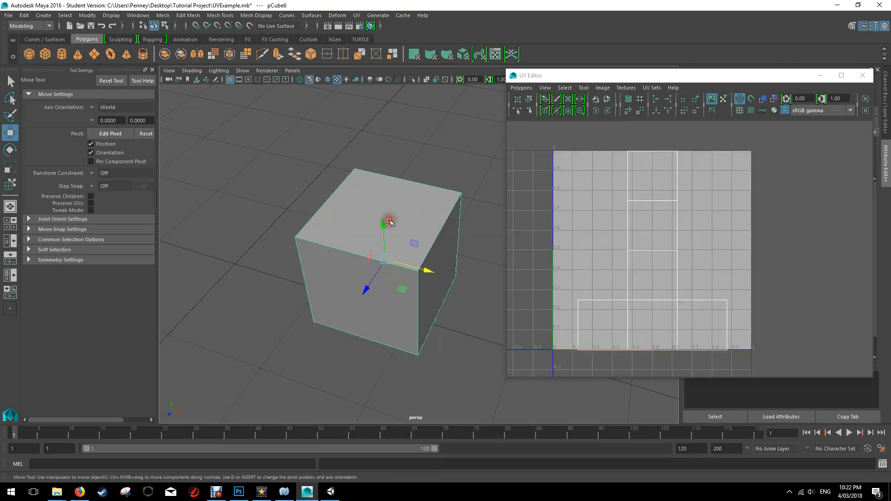
left_click(862, 75)
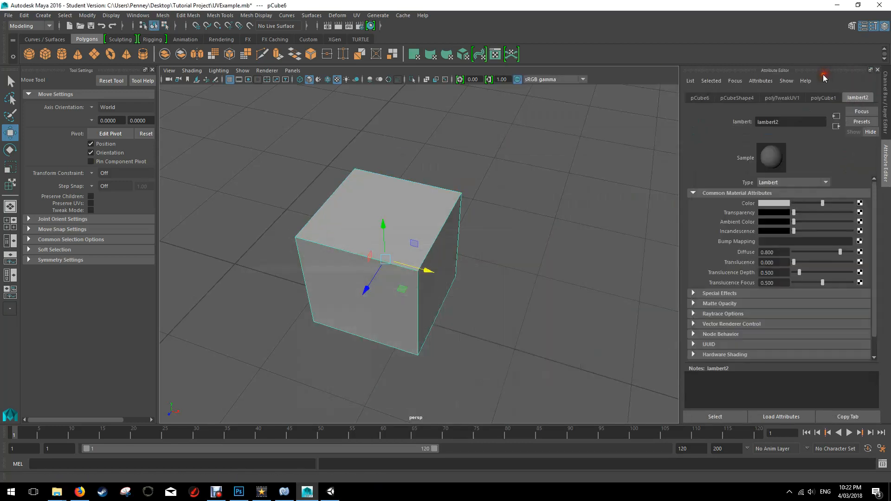
- Open the cube's lambert2 material attributes and map a PSD File texture to its Color
right_click_drag(410, 195, 411, 412)
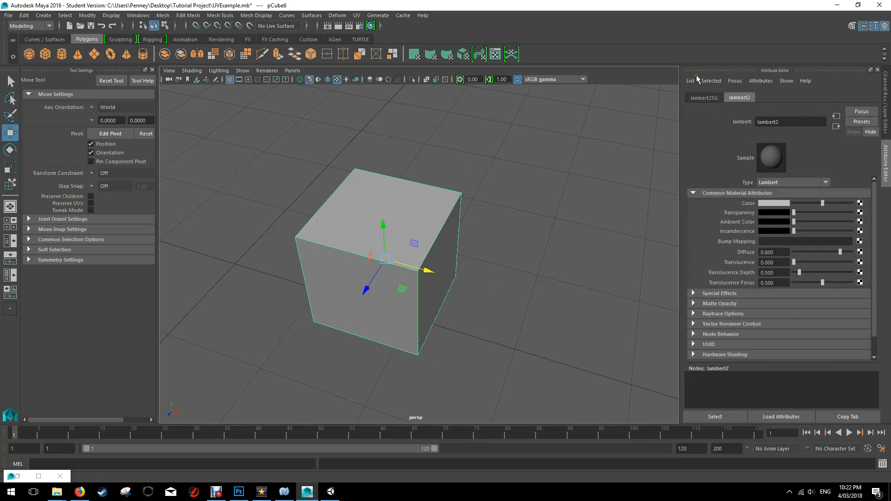
left_click(704, 98)
left_click(738, 98)
left_click(860, 205)
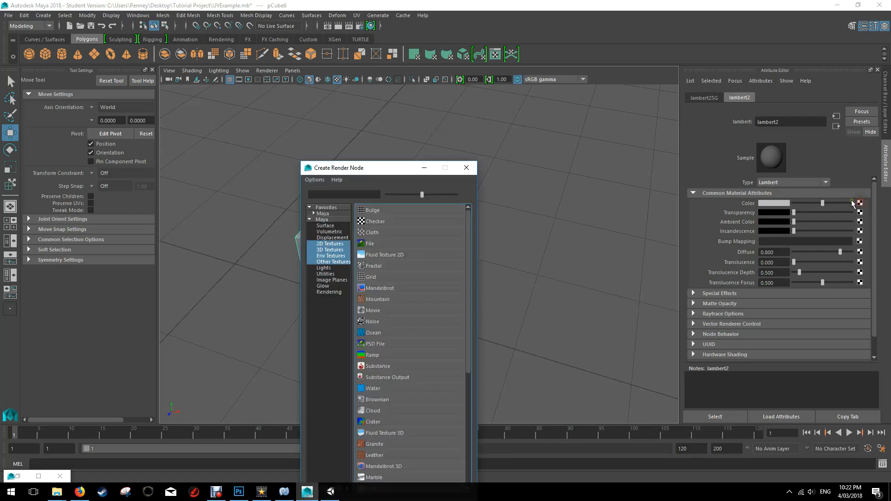
left_click(375, 344)
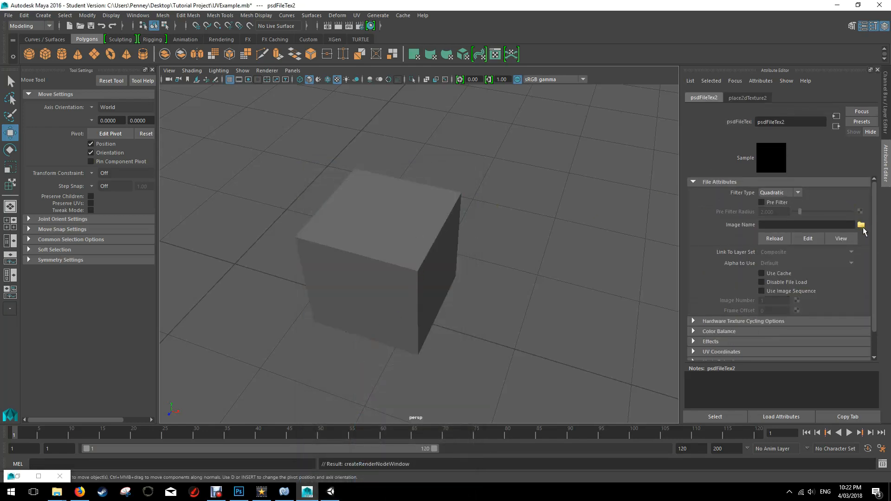
- Load StupidCube.psd as the image of the new PSD file texture
left_click(862, 226)
left_click(190, 138)
left_click(533, 350)
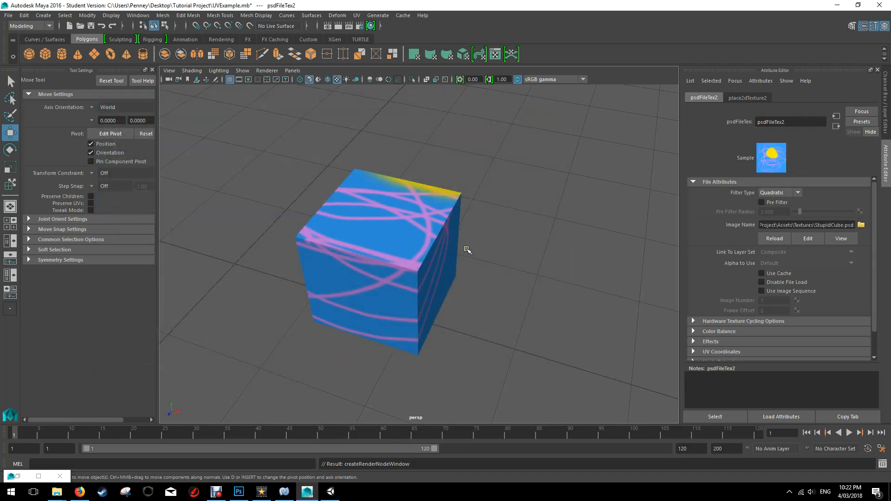
left_click_drag(478, 222, 510, 228, "alt")
- Select the textured cube and restore the UV Editor next to it
left_click(401, 244)
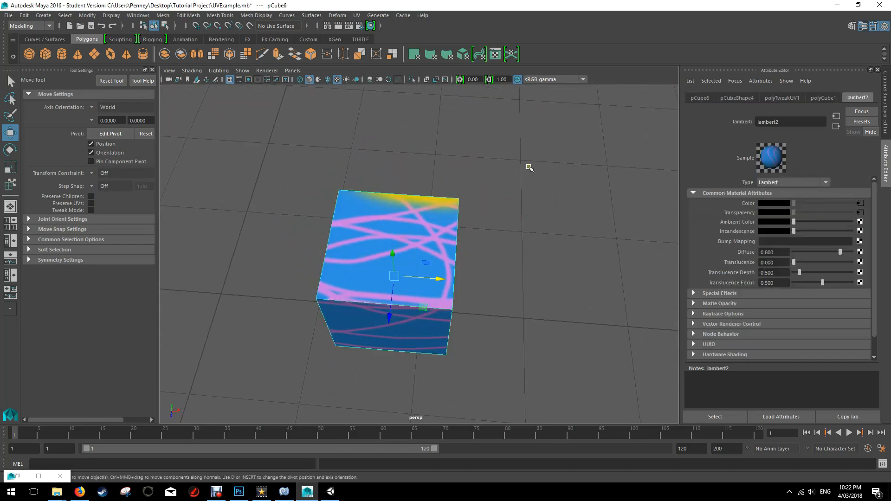
left_click(17, 476)
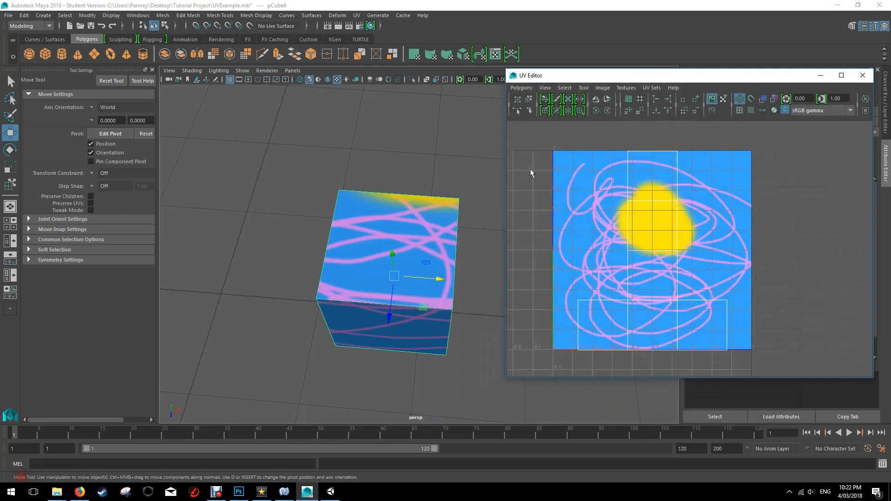
left_click_drag(684, 84, 696, 73)
- Switch the cube to face selection and select its top face to compare the texture with its UV area
left_click_drag(394, 244, 463, 265, "alt")
right_click_drag(417, 190, 418, 205)
left_click(414, 188)
left_click_drag(414, 188, 424, 248, "alt")
left_click(566, 245)
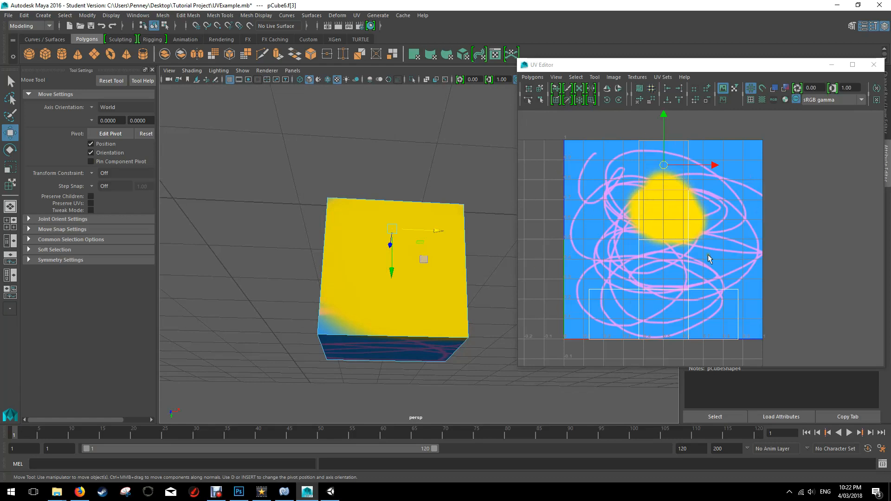
- Select the cube's yellow side face to compare its texture with the matching area in the UV Editor
mouse_move(398, 235)
left_mouse_down("alt")
mouse_move(414, 227)
mouse_move(421, 159)
mouse_move(418, 209)
mouse_move(438, 204)
mouse_move(395, 227)
left_mouse_up("alt")
left_click_drag(459, 190, 470, 268, "alt")
left_click(424, 285)
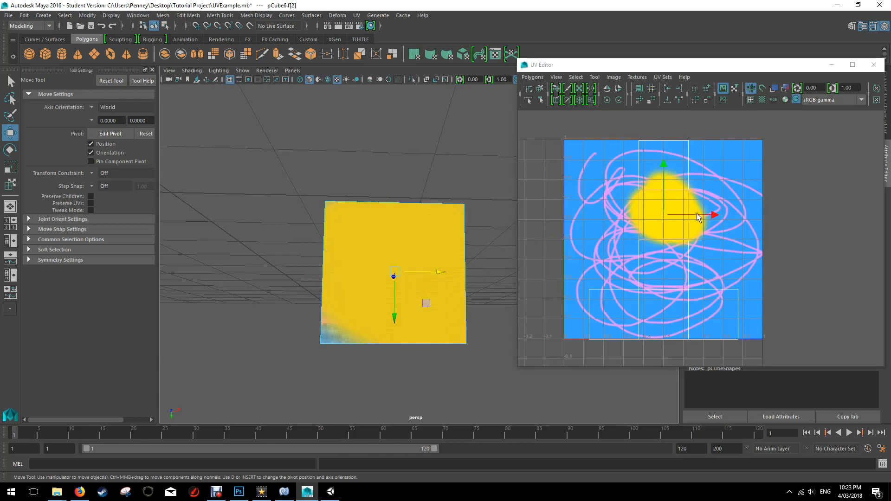
- Try moving the selected face's UVs across the texture in the UV Editor while checking the pattern on the cube
mouse_move(714, 218)
left_mouse_down()
mouse_move(661, 214)
mouse_move(782, 215)
mouse_move(655, 213)
mouse_move(766, 214)
mouse_move(722, 167)
mouse_move(718, 129)
mouse_move(716, 181)
left_mouse_up()
left_click_drag(425, 282, 426, 212, "alt")
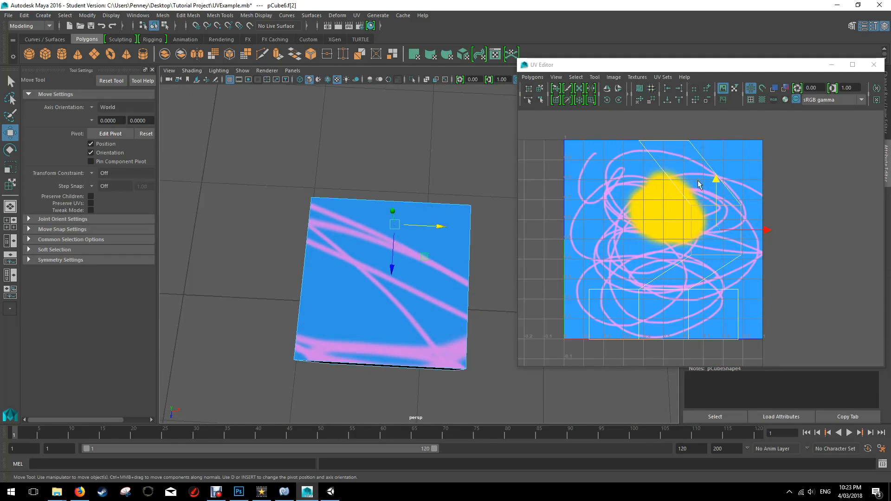
left_click_drag(434, 301, 438, 240, "alt")
left_click_drag(764, 230, 724, 232)
left_click_drag(436, 195, 436, 246, "alt")
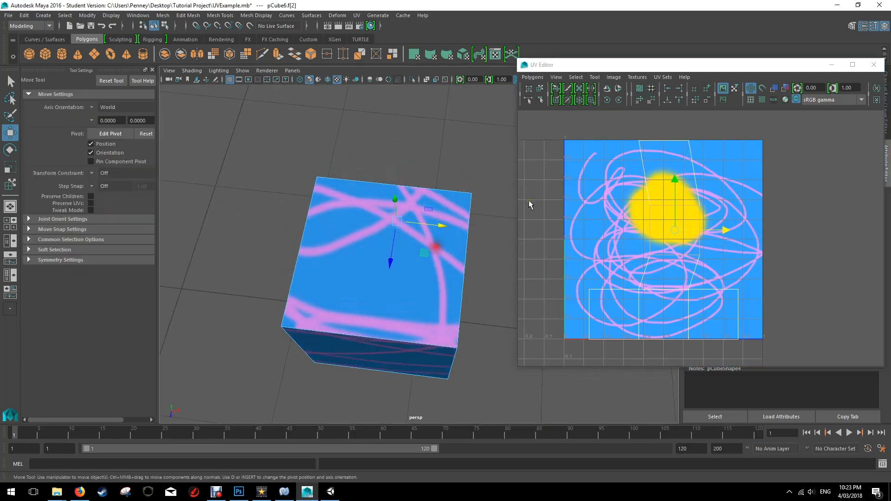
left_click_drag(425, 311, 393, 326, "alt")
left_click_drag(726, 230, 708, 228)
- Undo the UV moves made on the selected face
key("ctrl+z")
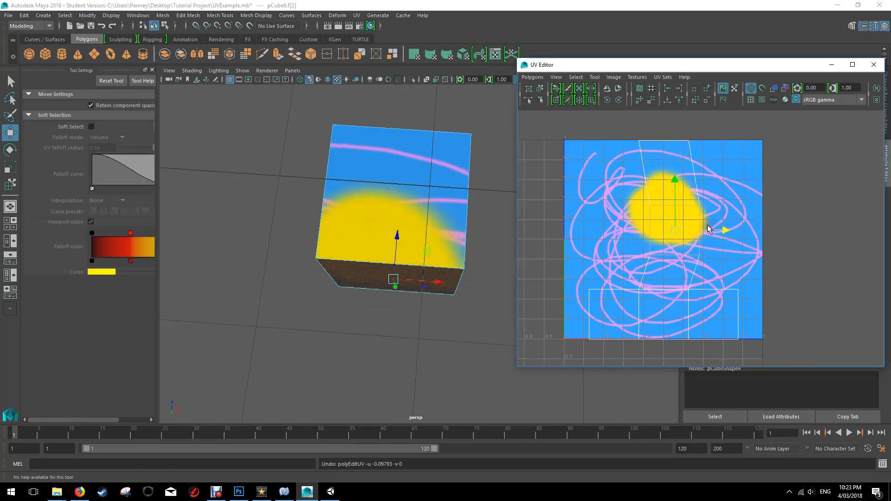
key("ctrl+z")
key("ctrl+z")
key("ctrl+z")
- Move the UV Editor window slightly away from the cube and show the cube's top and two sides
left_click_drag(450, 343, 395, 341, "alt")
left_click_drag(448, 319, 447, 282, "alt")
left_click_drag(604, 66, 622, 66)
mouse_move(441, 199)
left_mouse_down("alt")
mouse_move(455, 199)
mouse_move(448, 204)
left_mouse_up("alt")
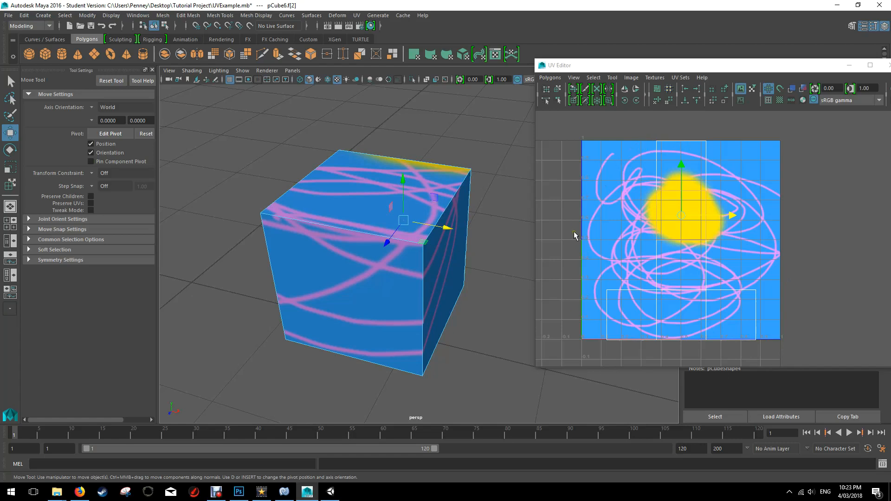
left_click_drag(465, 253, 447, 246, "alt")
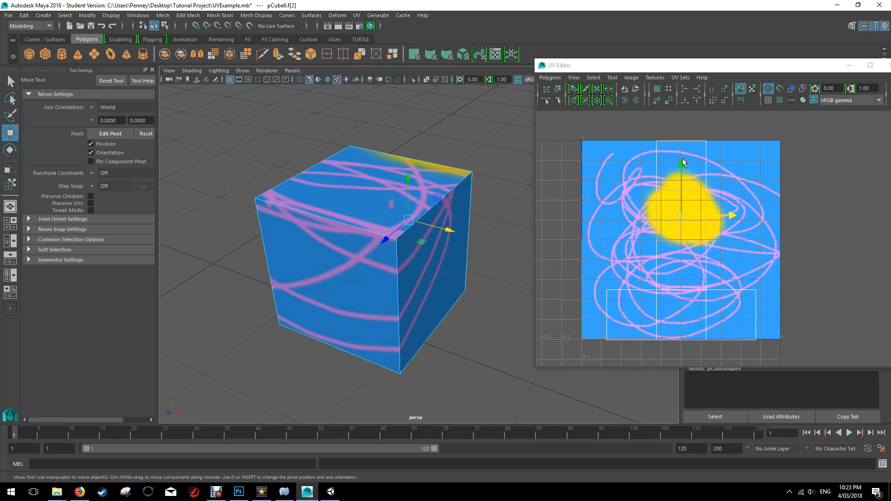
- Switch to Firefox to view the cube net in the "cube net maths" image results and return to Maya
left_click(80, 492)
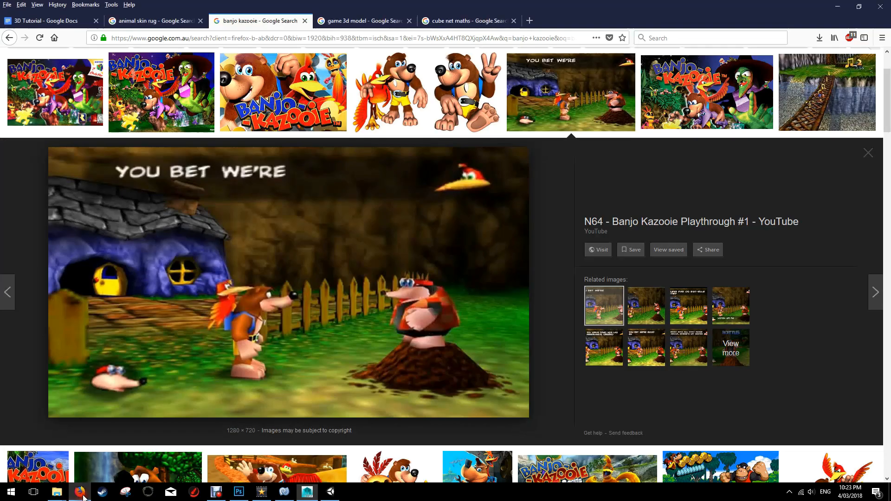
left_click(471, 20)
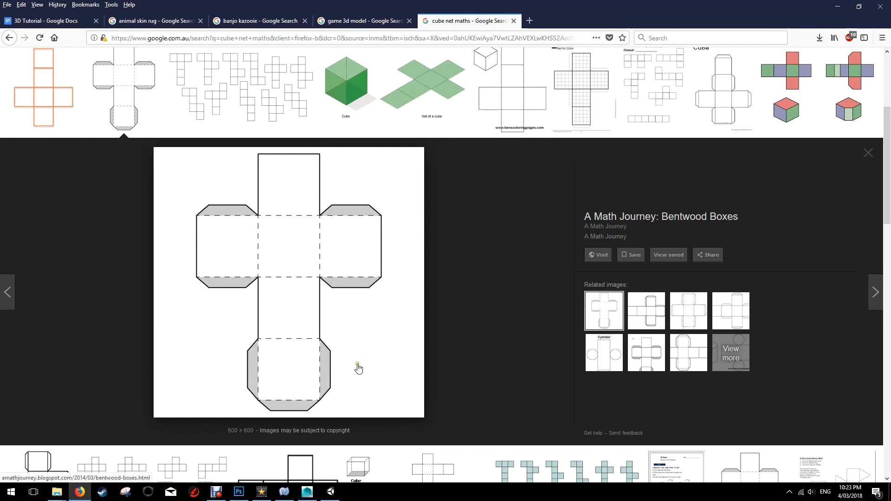
left_click(282, 250)
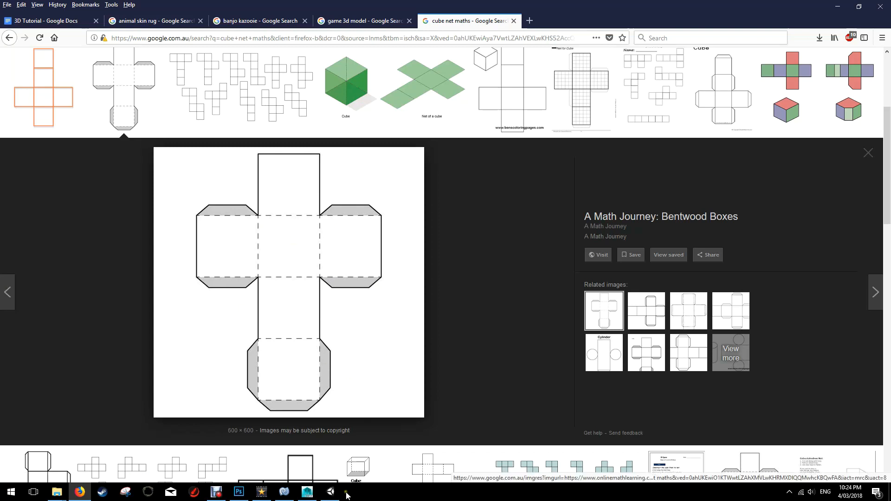
left_click(308, 491)
left_click(308, 490)
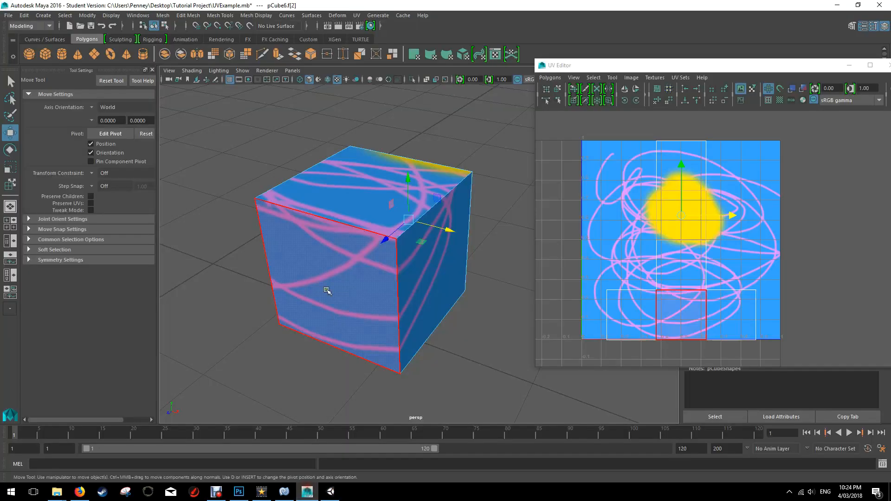
- Switch the cube to UV selection and select all of its UVs in the UV Editor
left_click_drag(483, 193, 457, 219, "alt")
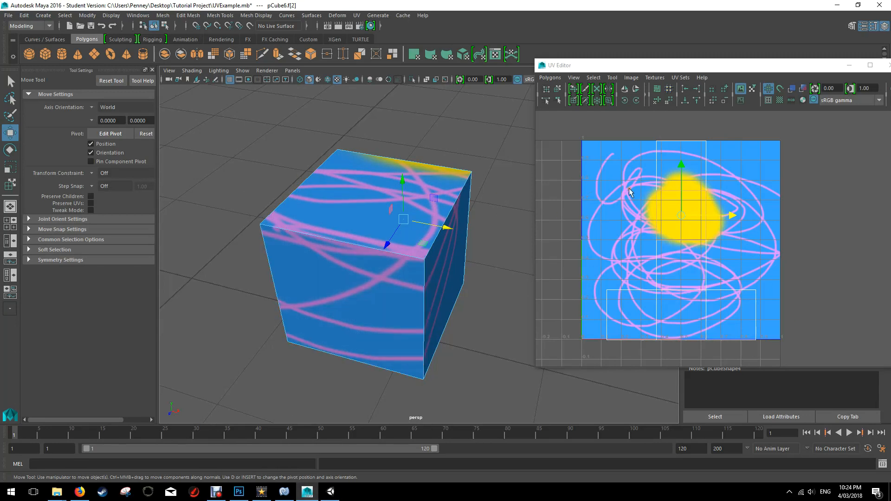
left_click_drag(471, 224, 451, 219, "alt")
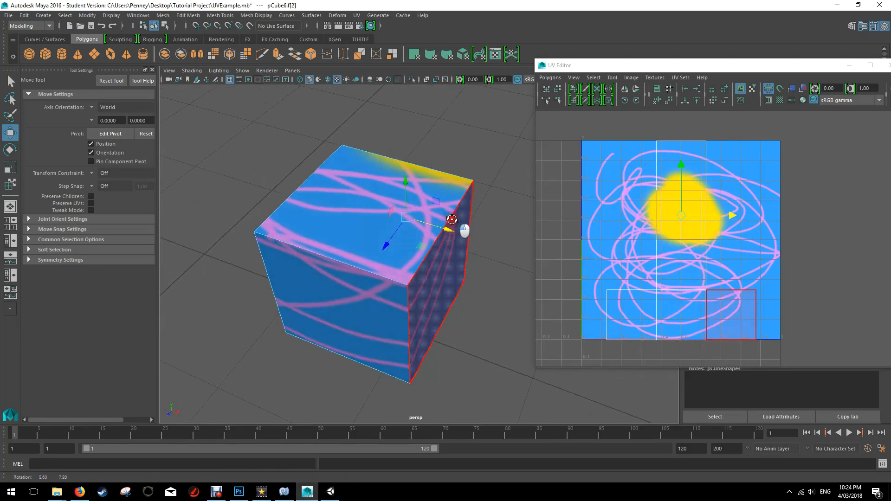
right_click_drag(309, 216, 338, 217)
left_click(468, 226)
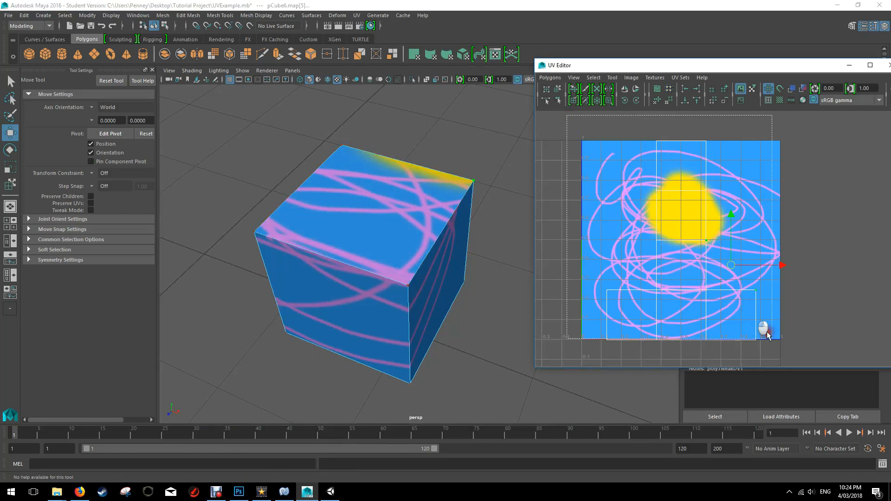
right_click_drag(692, 183, 726, 180)
left_click_drag(574, 116, 777, 356)
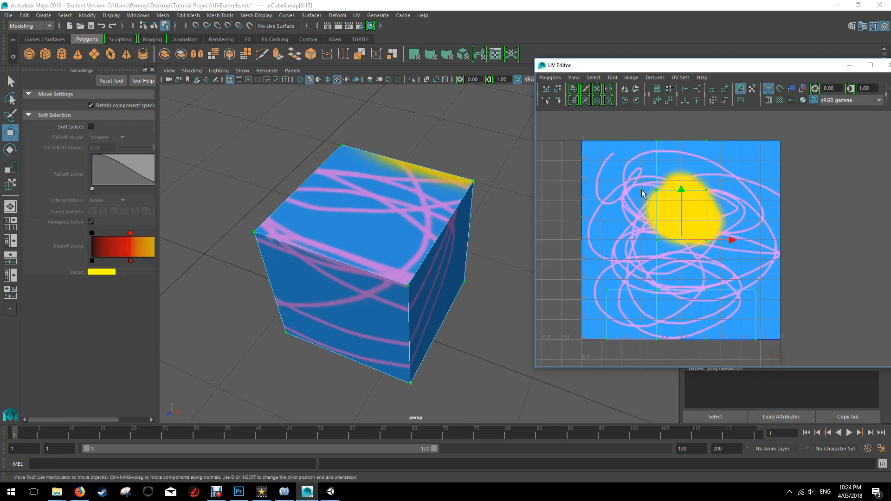
- Sew all of the cube's UV edges together, return to the Select Tool and look at the cube
left_click(612, 77)
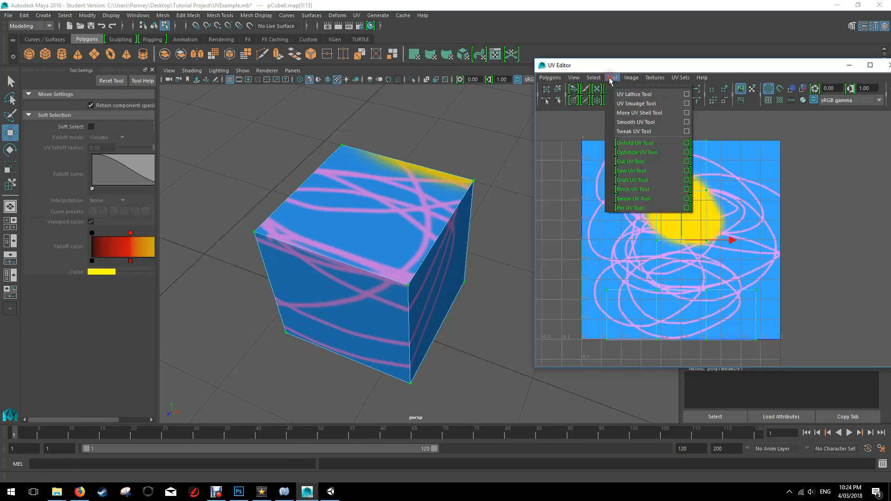
left_click(645, 169)
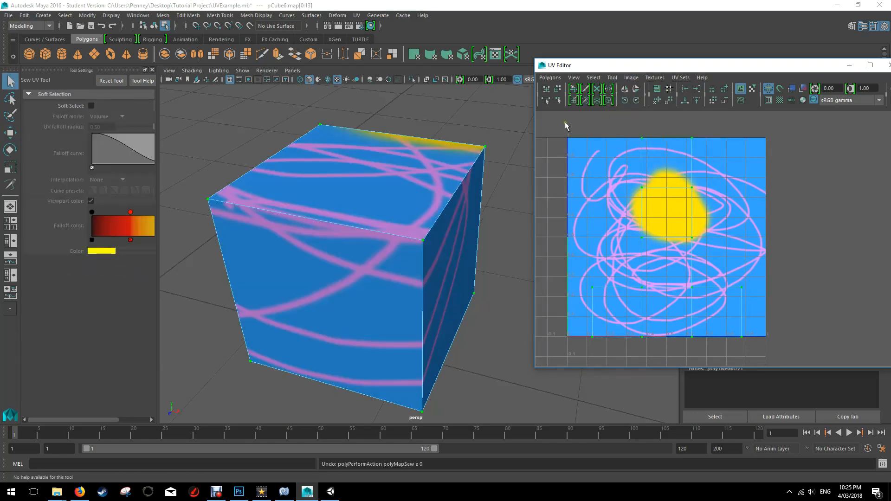
left_click_drag(561, 121, 779, 367)
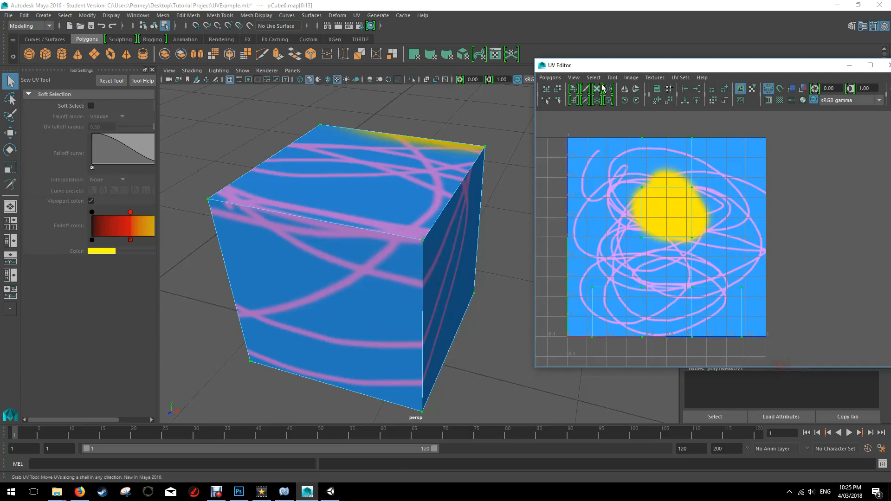
left_click(550, 77)
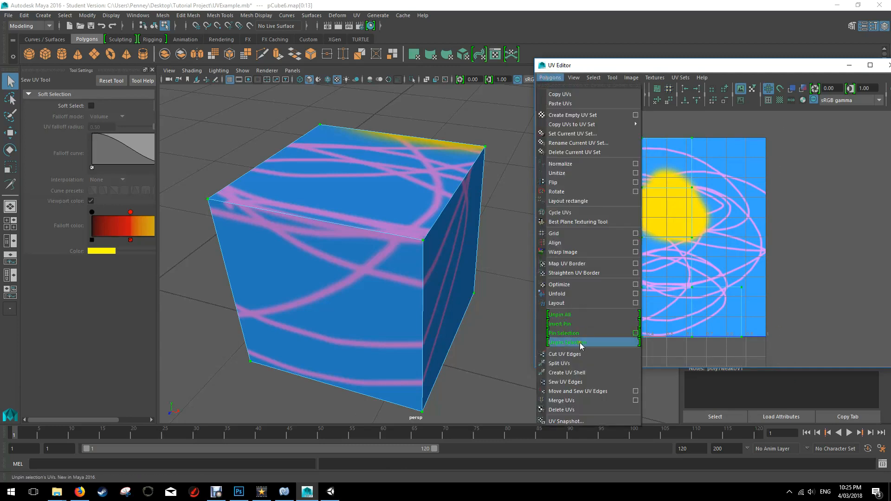
left_click(584, 382)
key("q")
left_click_drag(470, 320, 488, 328, "alt")
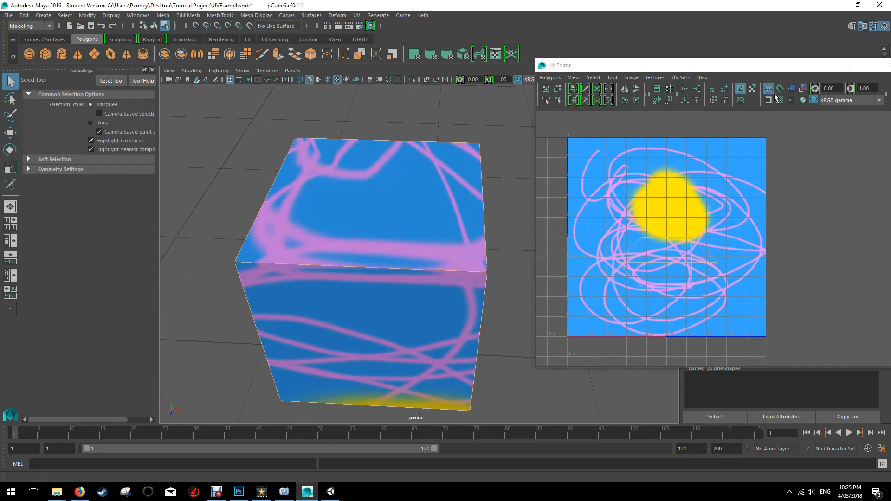
- Turn on shaded UV display and hide the texture image in the UV Editor
left_click(791, 89)
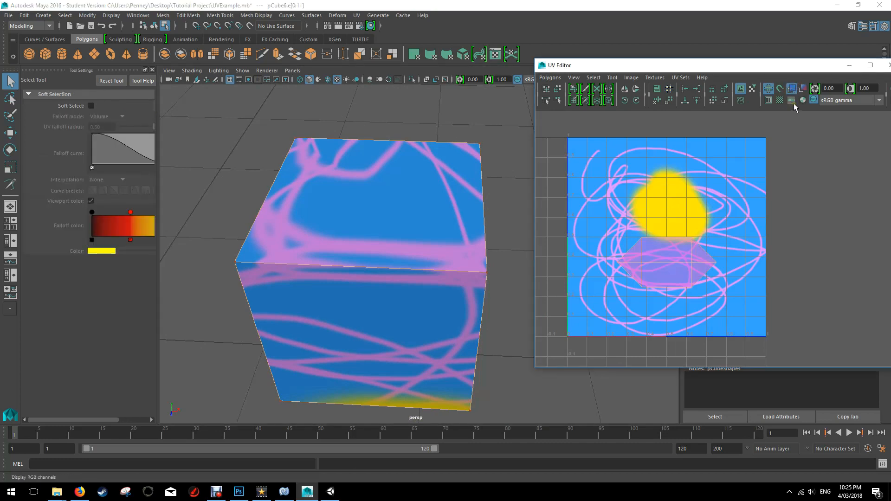
left_click(801, 90)
left_click(802, 91)
left_click(739, 91)
scroll(680, 281, "up", 2)
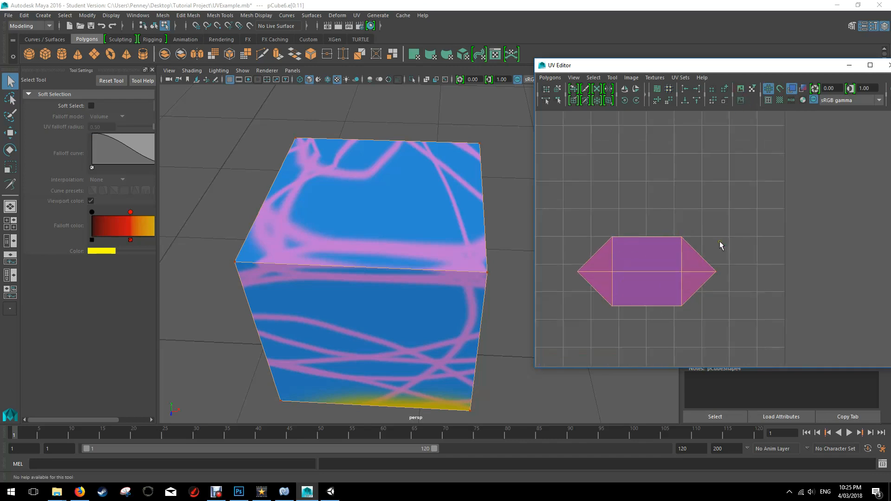
scroll(720, 239, "down", 2)
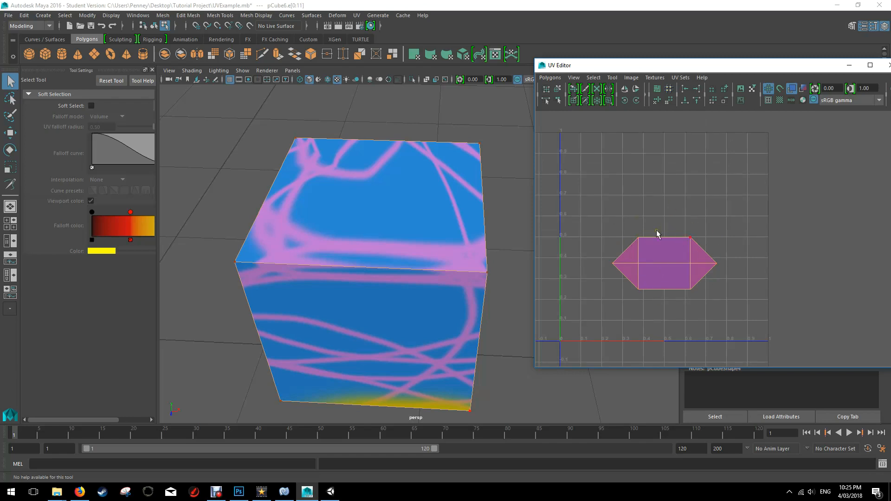
- Examine how the texture runs across the cube's sides with the sewn UV layout
left_click_drag(482, 320, 436, 133, "alt")
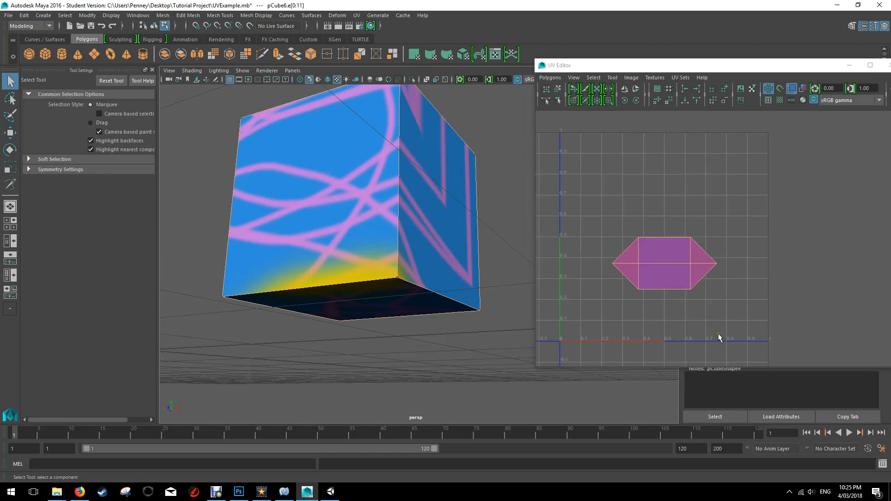
left_click_drag(417, 218, 504, 243, "alt")
mouse_move(407, 248)
left_mouse_down("alt")
mouse_move(421, 261)
mouse_move(420, 231)
mouse_move(416, 253)
left_mouse_up("alt")
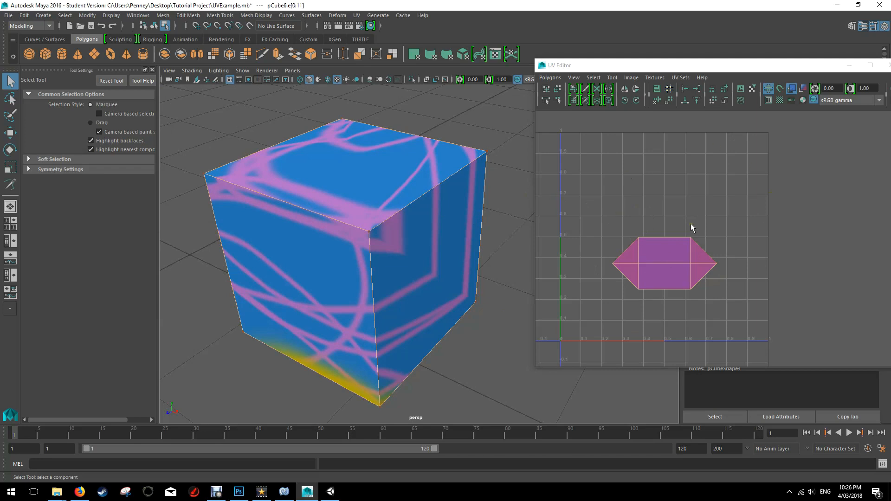
left_click(647, 234)
left_click_drag(447, 232, 461, 233, "alt")
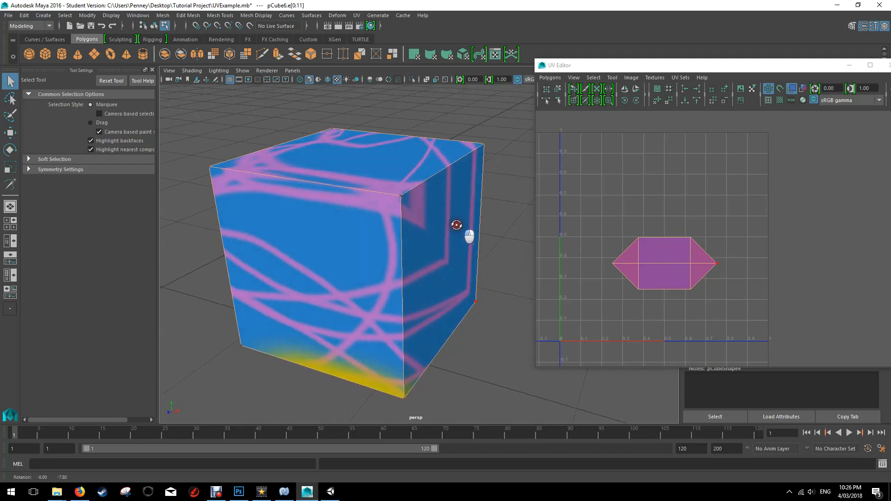
mouse_move(390, 238)
left_mouse_down("alt")
mouse_move(436, 234)
mouse_move(372, 238)
mouse_move(412, 237)
mouse_move(380, 242)
left_mouse_up("alt")
- Switch the cube to object mode, select it and apply an Automatic UV projection
right_click_drag(380, 197, 409, 189)
left_click(340, 180)
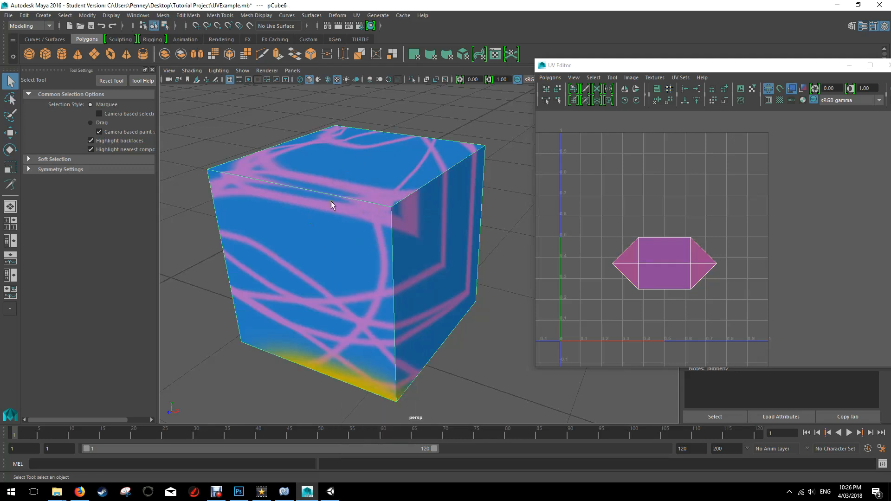
left_click(357, 15)
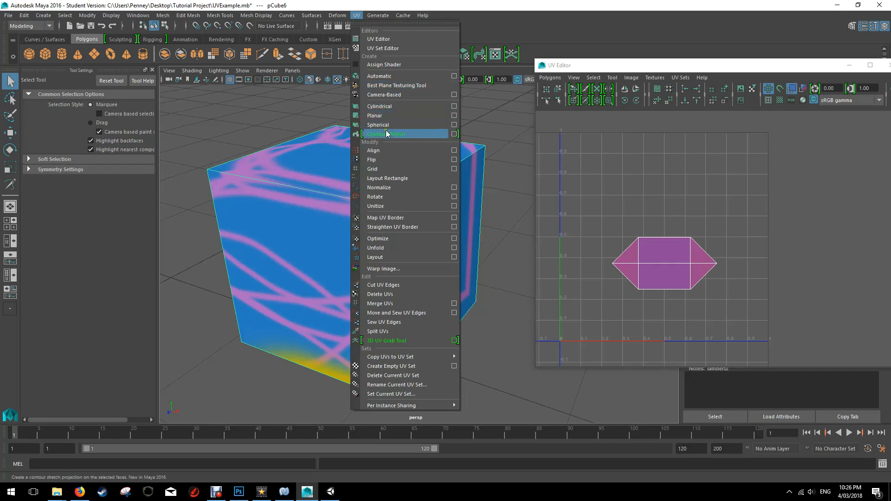
left_click(381, 80)
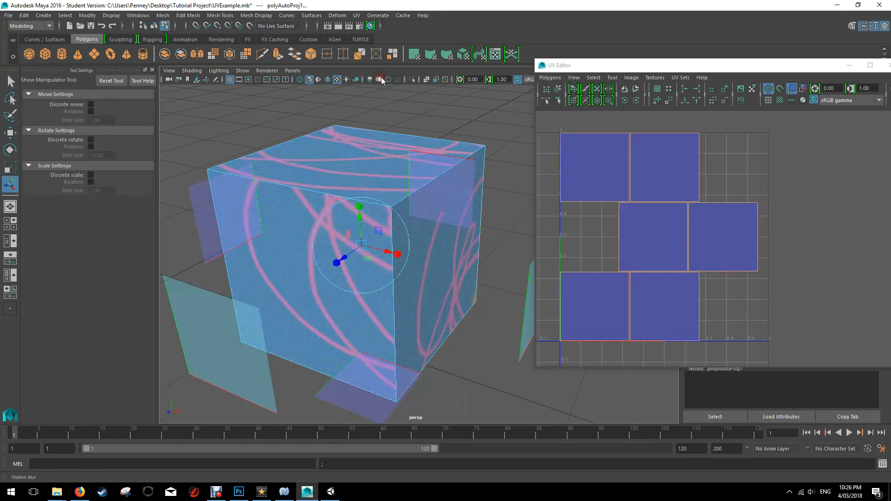
scroll(411, 143, "down", 4)
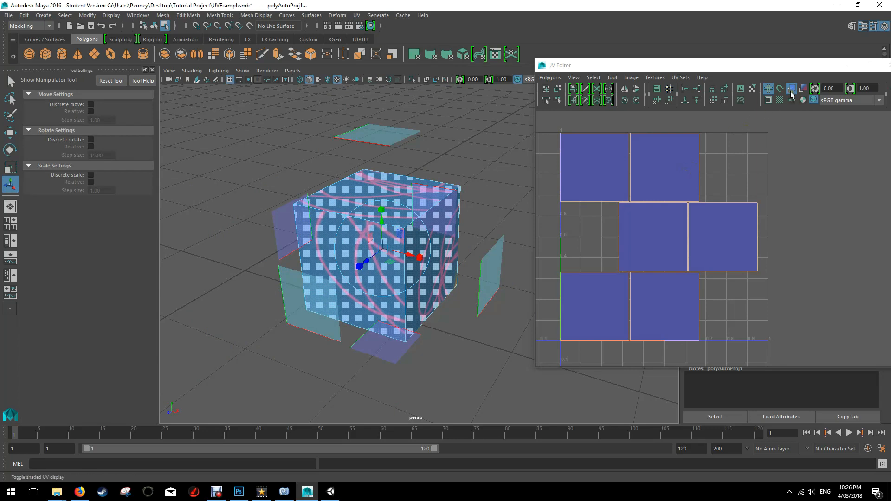
- Try moving individual UV shells of the cube with the Move UV Shell Tool and clear the selection
left_click(676, 173)
left_click(675, 165)
left_click(555, 89)
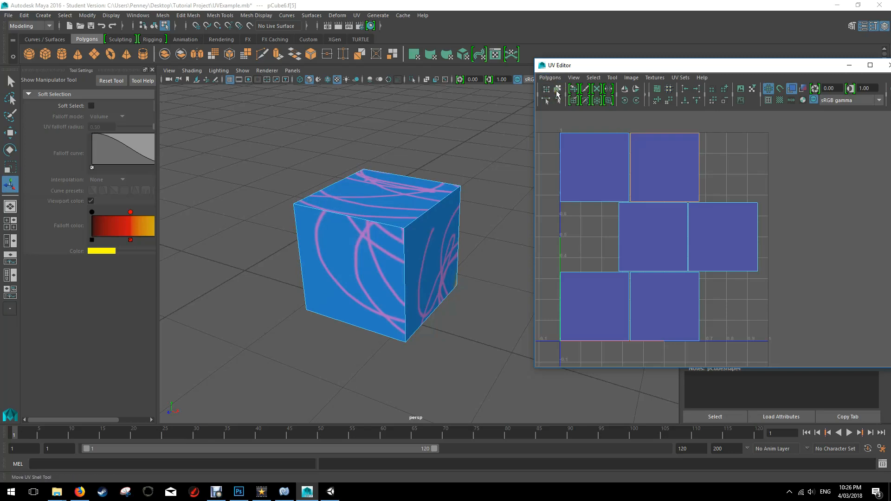
left_click(671, 166)
left_click_drag(716, 169, 646, 168)
left_click(662, 229)
left_click_drag(655, 191, 641, 144)
left_click(664, 232)
left_click_drag(675, 218, 710, 148)
left_click_drag(651, 261, 659, 185)
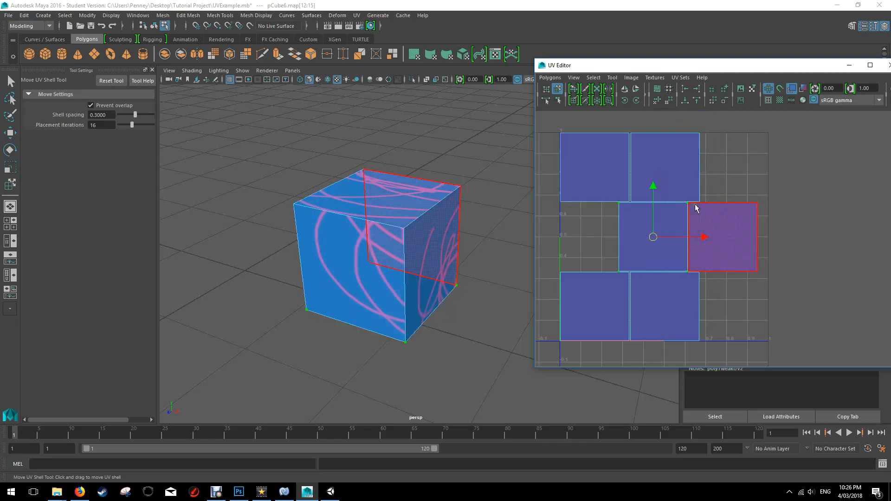
left_click(744, 174)
right_click(662, 214)
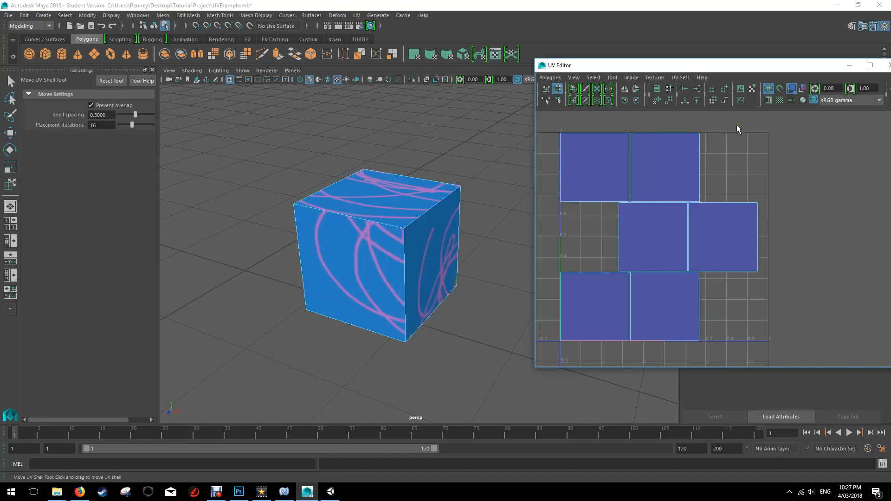
- Return the cube to object mode and apply a Planar UV projection, checking the texture on its sides
right_click_drag(404, 195, 422, 213)
left_click(357, 15)
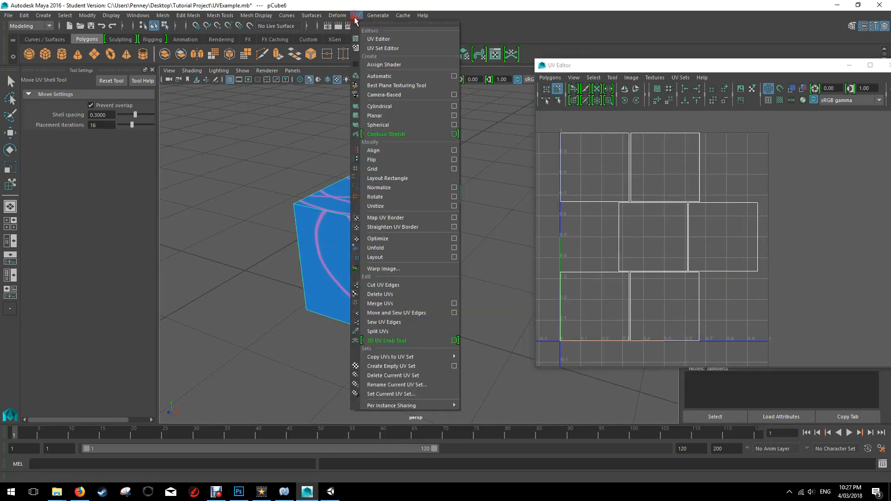
left_click(399, 118)
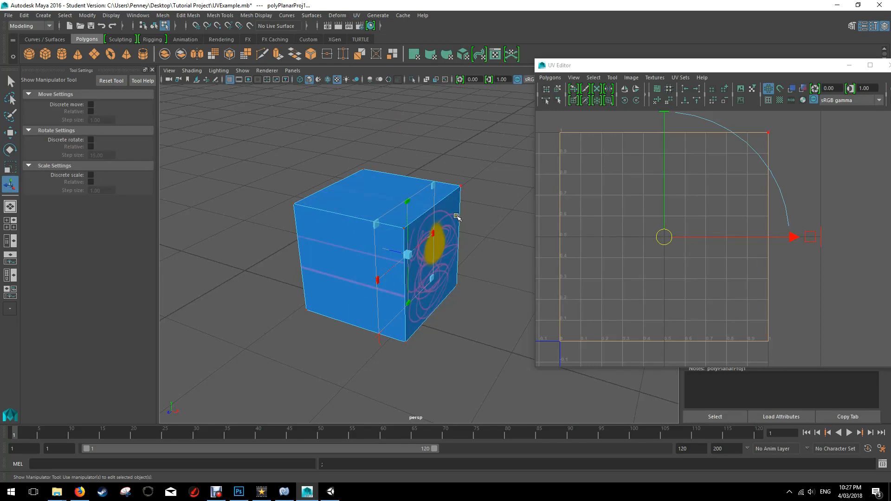
scroll(457, 215, "down", 5)
scroll(457, 215, "up", 5)
left_click_drag(424, 236, 436, 213, "alt")
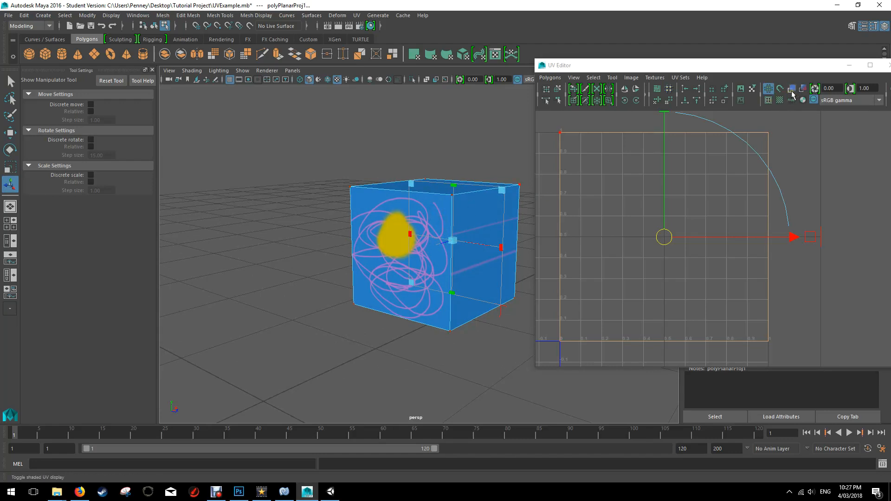
- Undo the Planar projection and apply a Spherical UV projection to the cube
key("ctrl+z")
left_click_drag(464, 134, 410, 139, "alt")
left_click(356, 15)
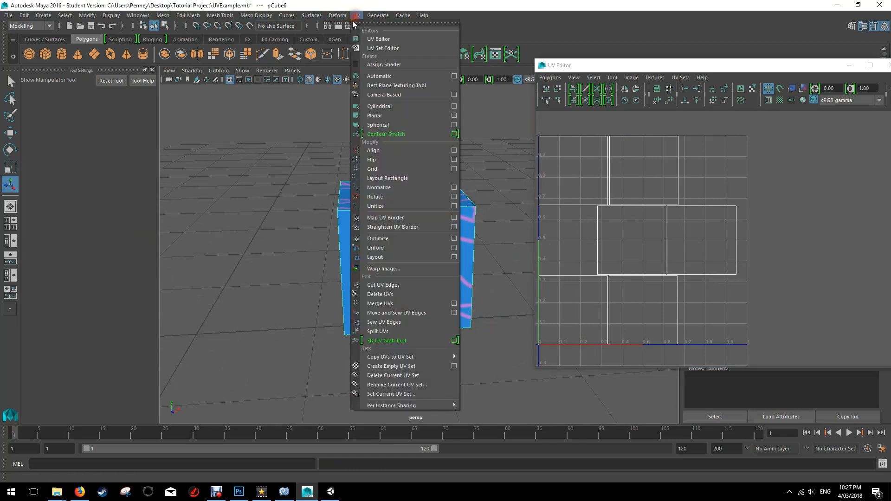
left_click(389, 127)
left_click_drag(392, 132, 360, 173, "alt")
scroll(648, 198, "down", 5)
scroll(650, 197, "up", 2)
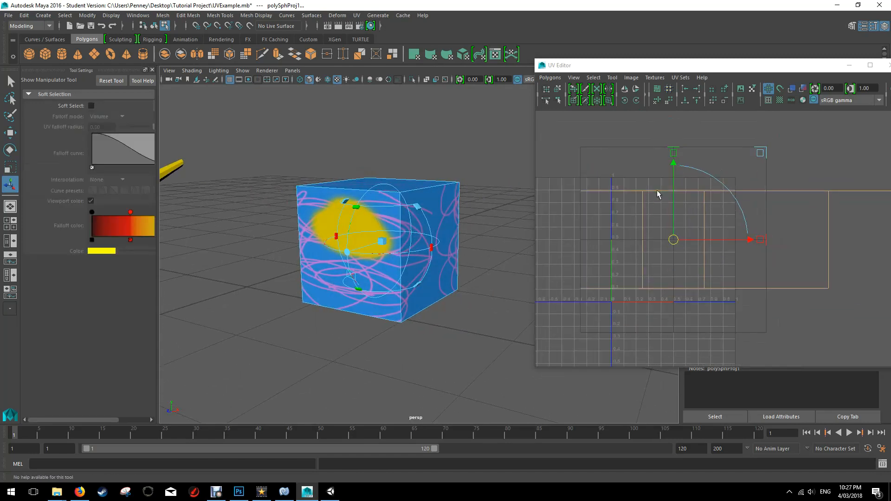
- Display the texture image behind the UVs, check the mapping on the cube's sides, and undo the Spherical projection
left_click(741, 88)
mouse_move(454, 237)
left_mouse_down("alt")
mouse_move(424, 240)
mouse_move(544, 234)
mouse_move(450, 241)
mouse_move(524, 247)
mouse_move(574, 234)
mouse_move(502, 259)
mouse_move(452, 247)
left_mouse_up("alt")
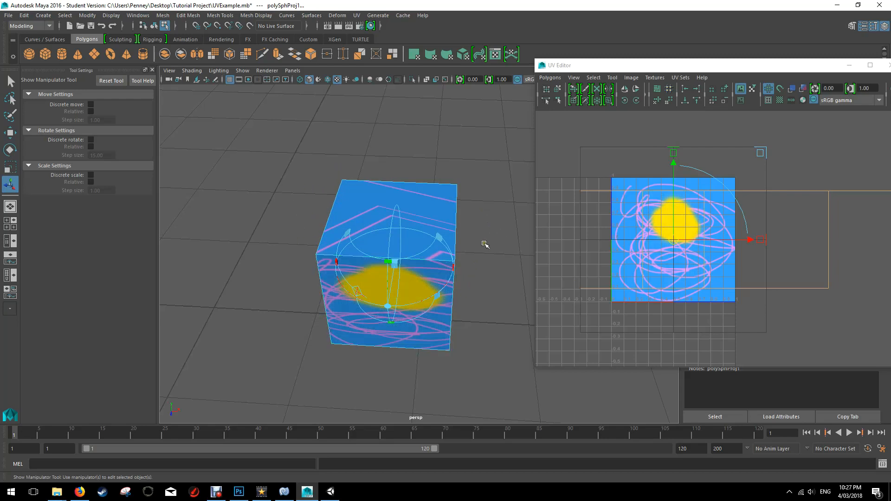
left_click_drag(488, 228, 430, 229, "alt")
left_click_drag(310, 252, 343, 249, "alt")
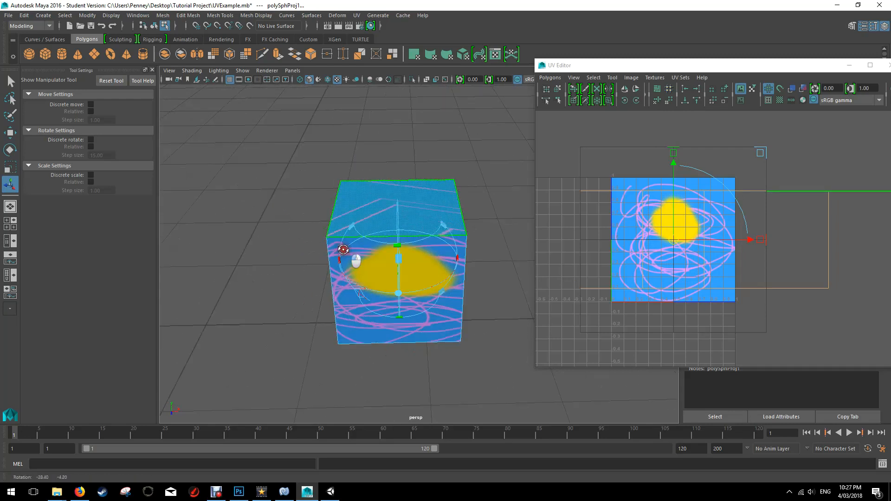
key("ctrl+z")
key("ctrl+z")
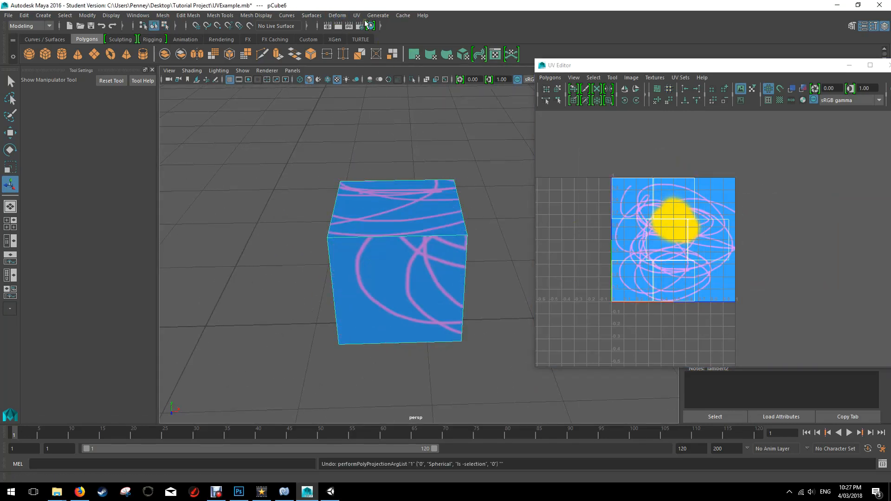
- Try a Cylindrical UV projection on the cube and undo it
left_click(357, 16)
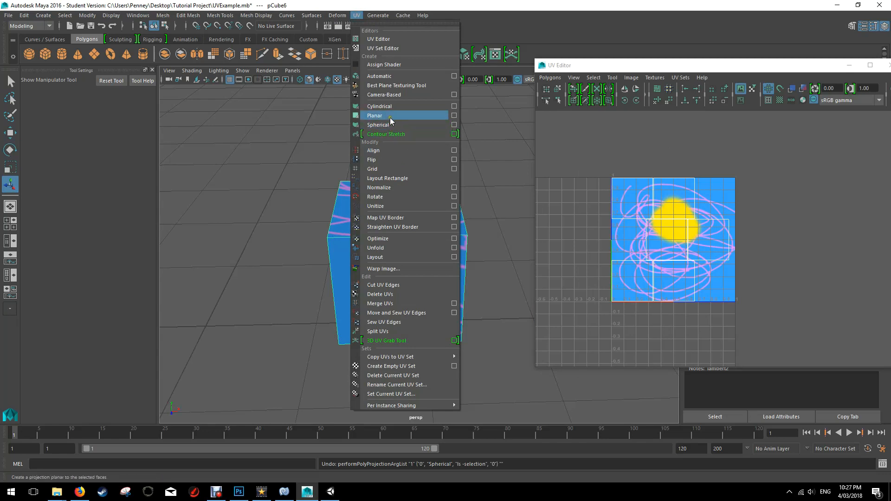
left_click(383, 107)
mouse_move(457, 198)
left_mouse_down("alt")
mouse_move(415, 182)
mouse_move(474, 189)
mouse_move(447, 190)
left_mouse_up("alt")
key("ctrl+z")
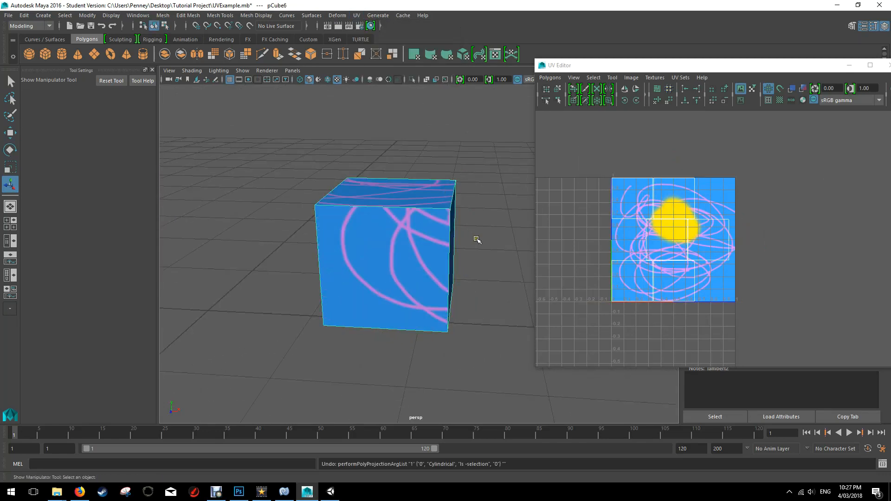
- Switch the cube to UV component mode, select all of its UVs and apply Sew UV Edges
scroll(474, 225, "up", 4)
left_click_drag(487, 230, 436, 232, "alt")
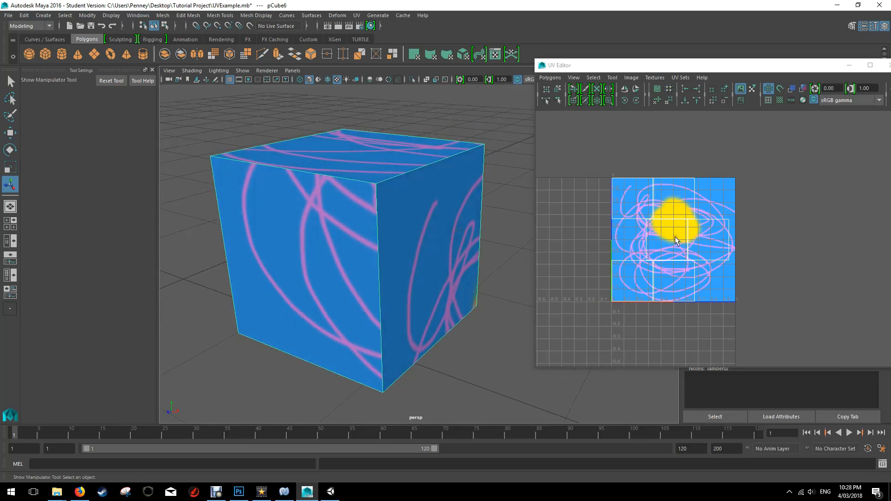
scroll(675, 241, "up", 3)
scroll(463, 248, "down", 3)
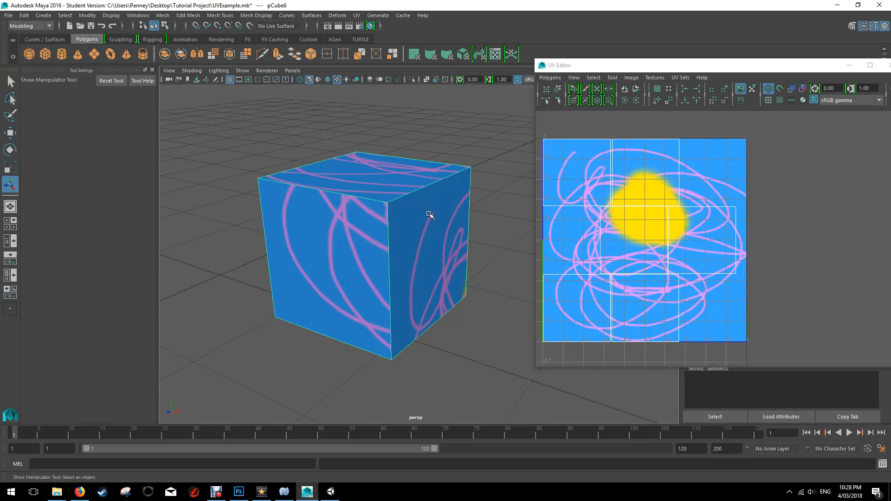
right_click(378, 233)
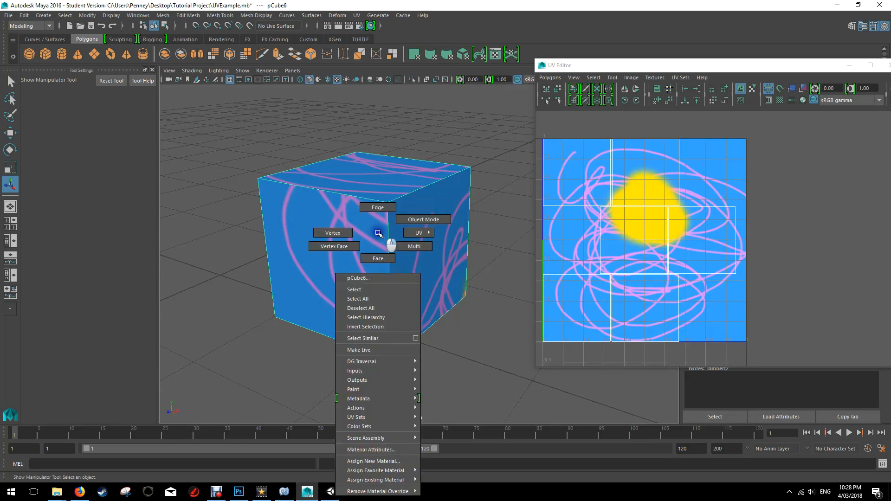
right_click_drag(378, 233, 390, 232)
right_click_drag(690, 208, 714, 205)
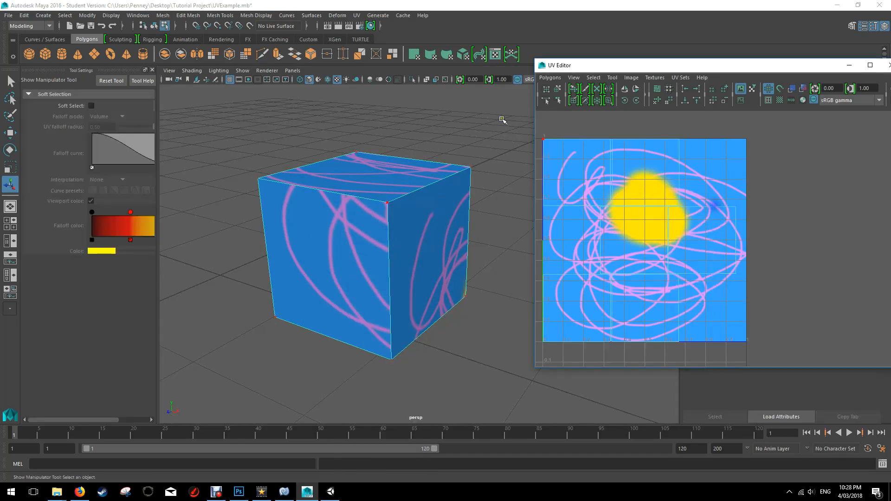
left_click_drag(535, 134, 780, 362)
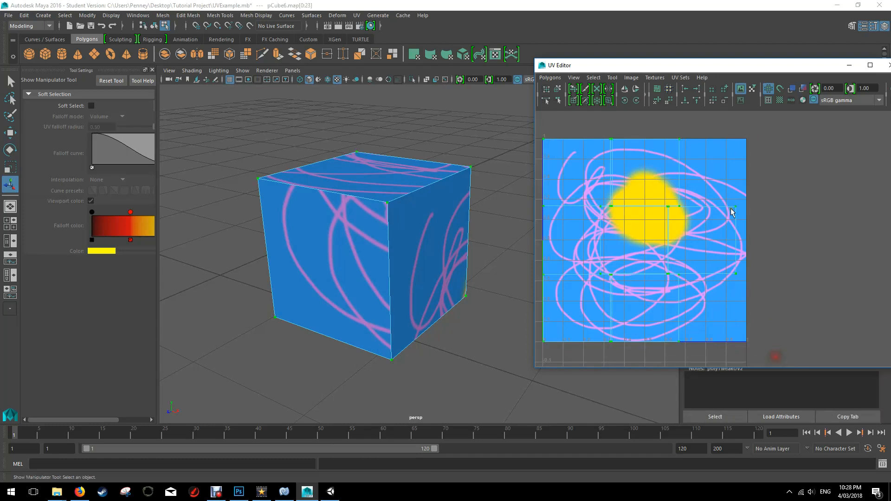
left_click(549, 77)
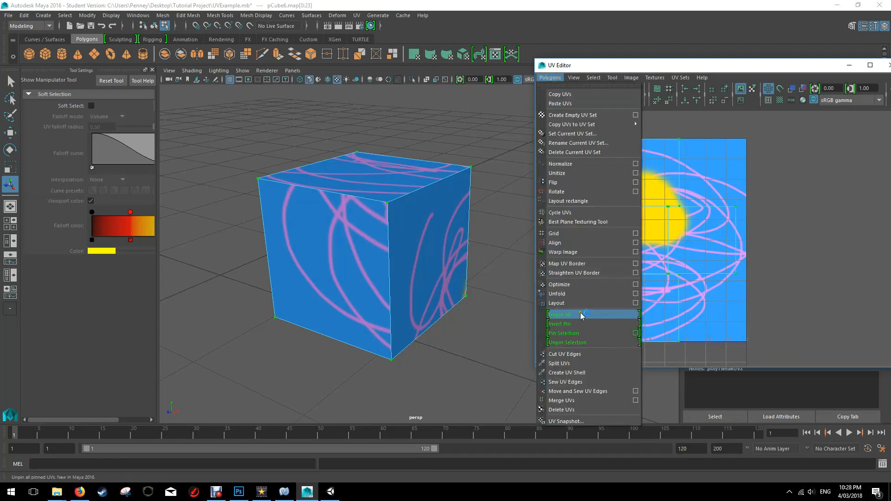
left_click(578, 382)
left_click(450, 262)
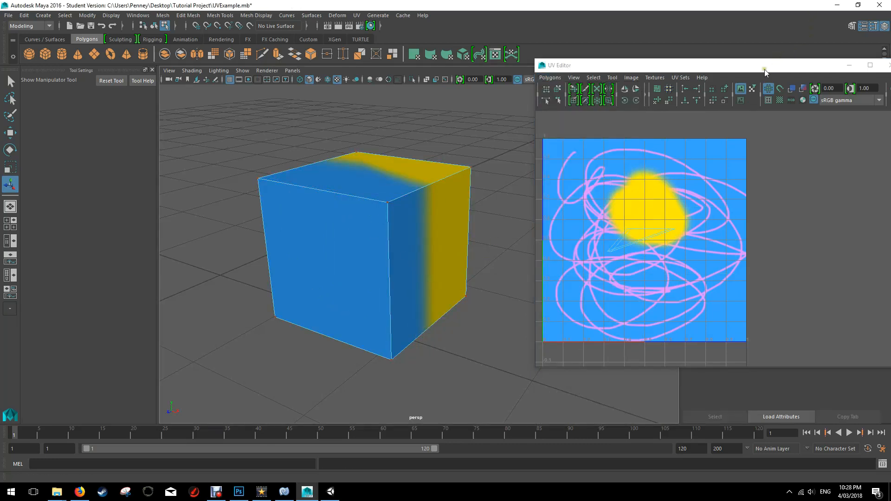
- Hide the texture image in the UV Editor and inspect the sewn cube from above
left_click(740, 88)
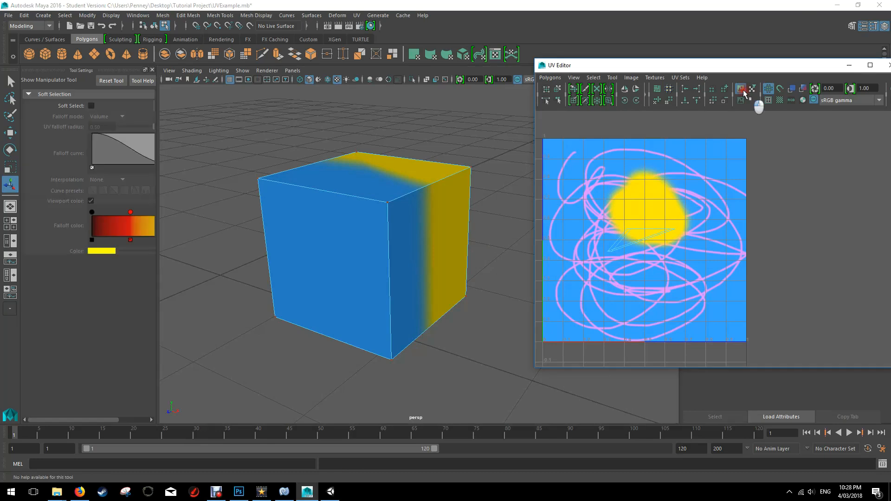
mouse_move(301, 251)
left_mouse_down("alt")
mouse_move(288, 245)
mouse_move(362, 238)
mouse_move(277, 241)
mouse_move(286, 246)
left_mouse_up("alt")
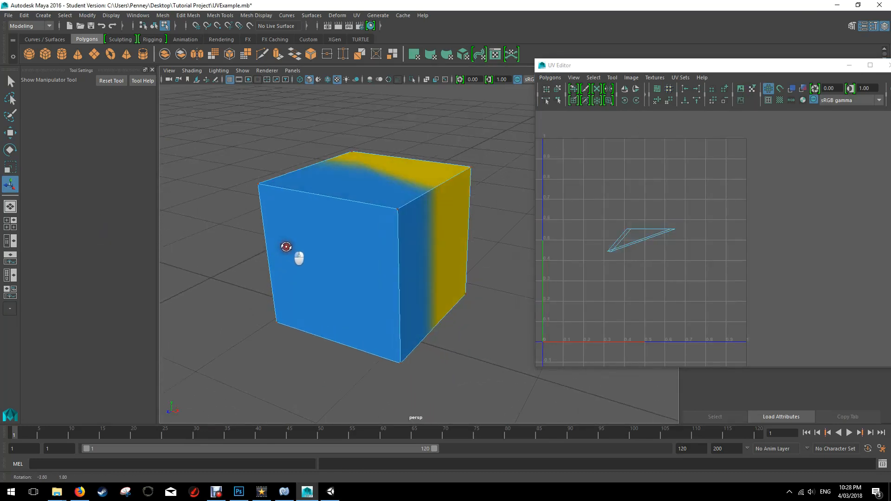
left_click_drag(374, 202, 369, 255, "alt")
- Switch the cube to edge mode, select the upper edge of its front face and apply Cut UV Edges
right_click(350, 268)
right_click_drag(350, 268, 350, 211)
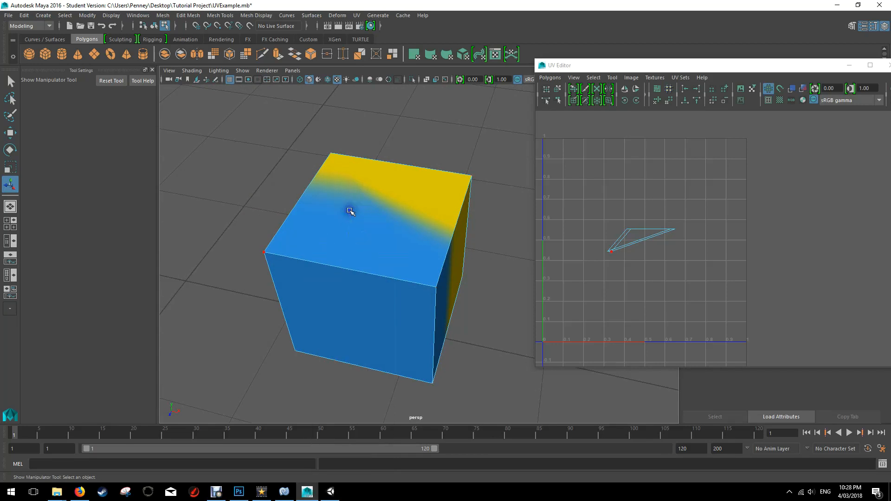
left_click_drag(404, 239, 408, 232, "alt")
left_click(353, 223)
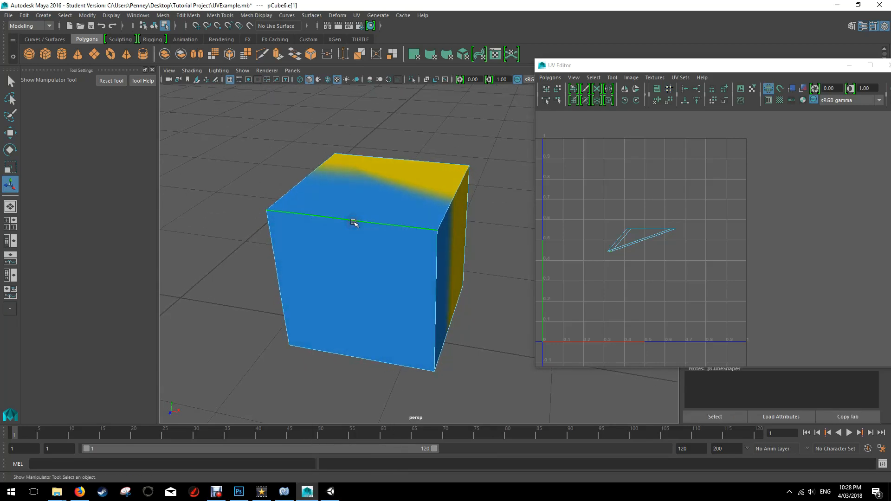
left_click_drag(401, 217, 384, 215, "alt")
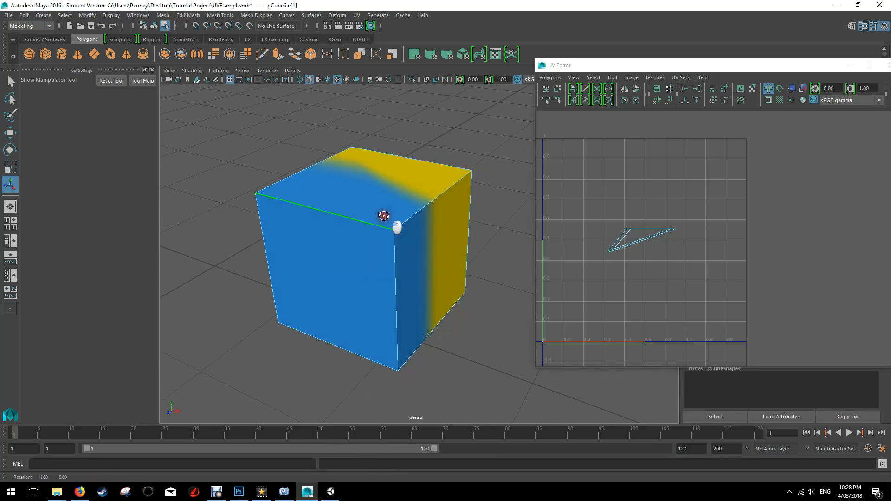
left_click(416, 218, "shift")
left_click_drag(326, 194, 396, 192, "alt")
left_click_drag(323, 208, 491, 203, "alt")
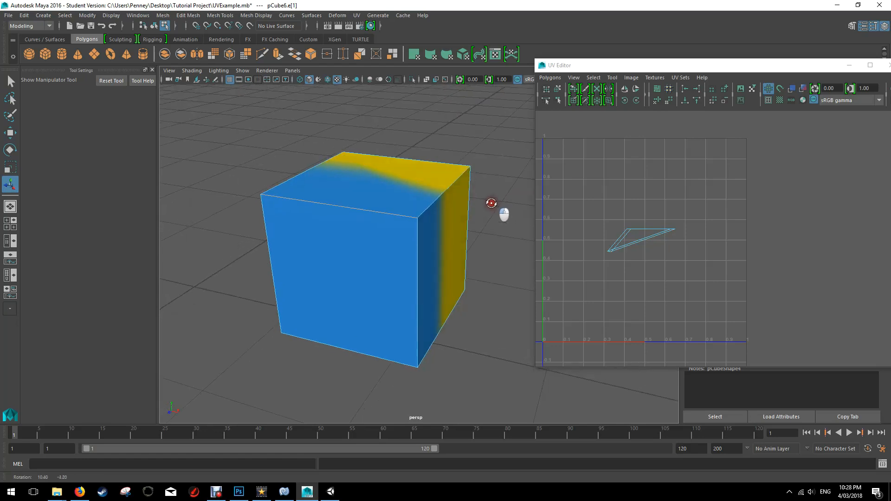
left_click(551, 78)
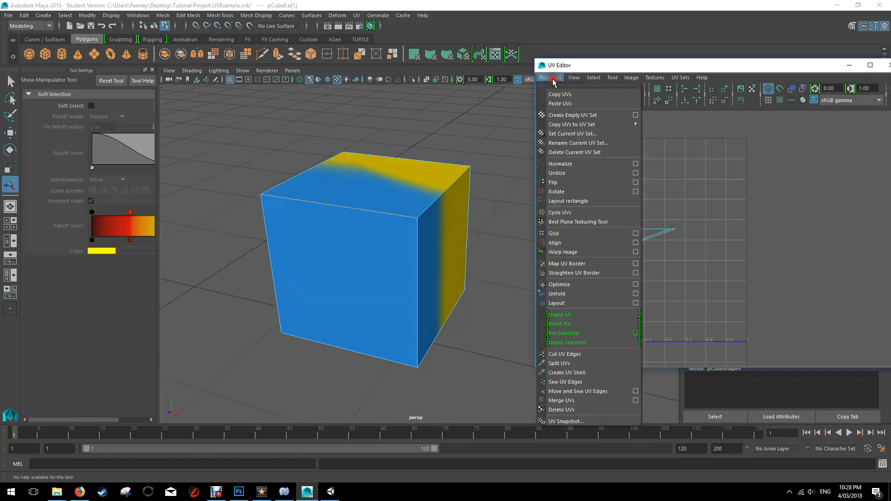
left_click(575, 355)
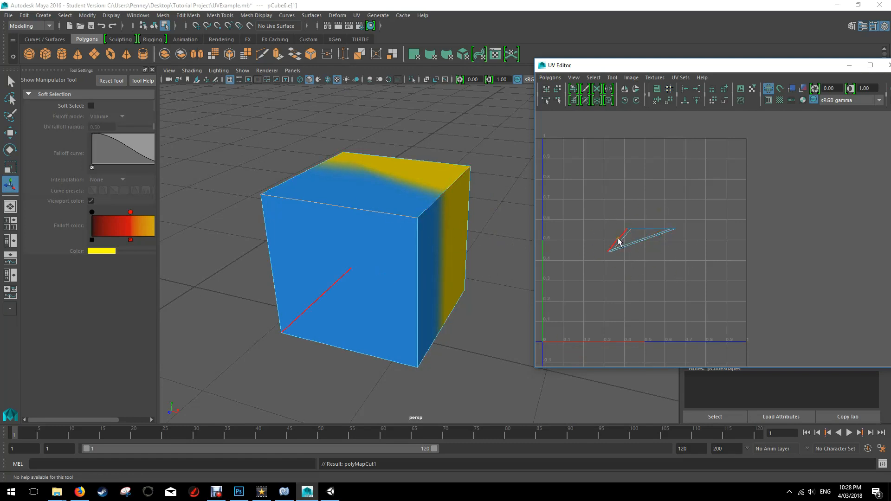
left_click(510, 247)
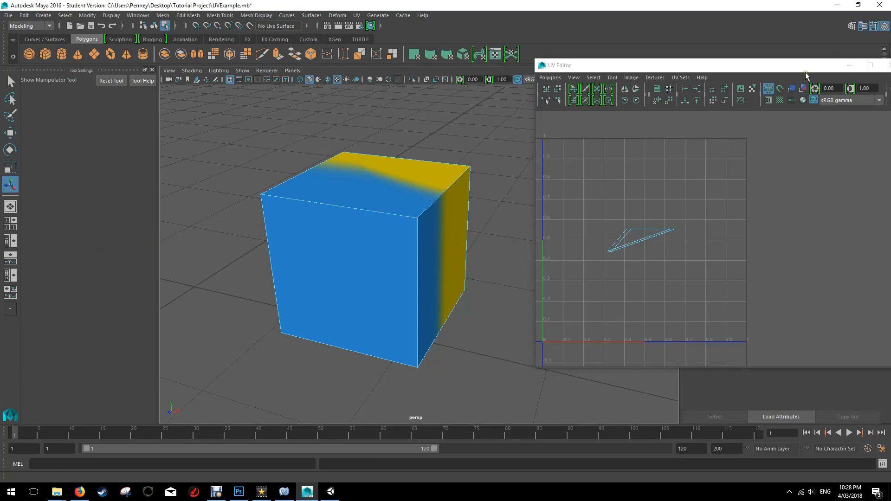
- Turn on shaded UV display in the UV Editor and toggle Texture Border Edges from edge mode
left_click(791, 88)
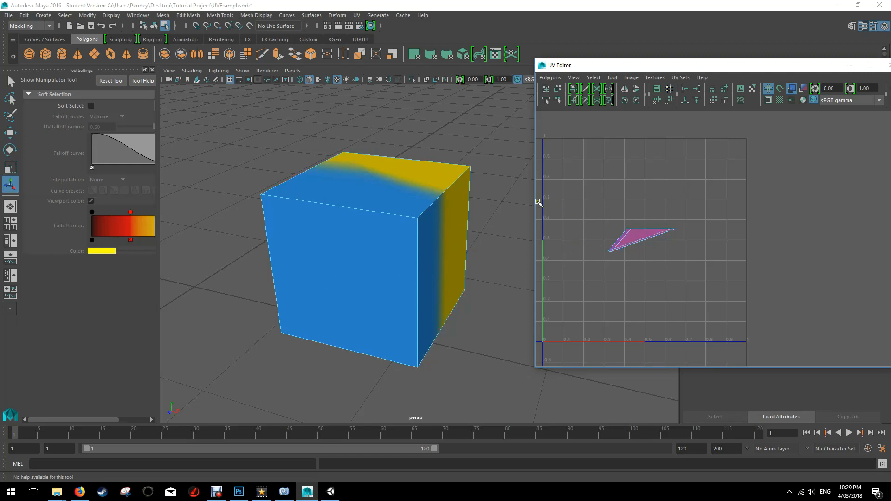
right_click_drag(350, 218, 350, 209)
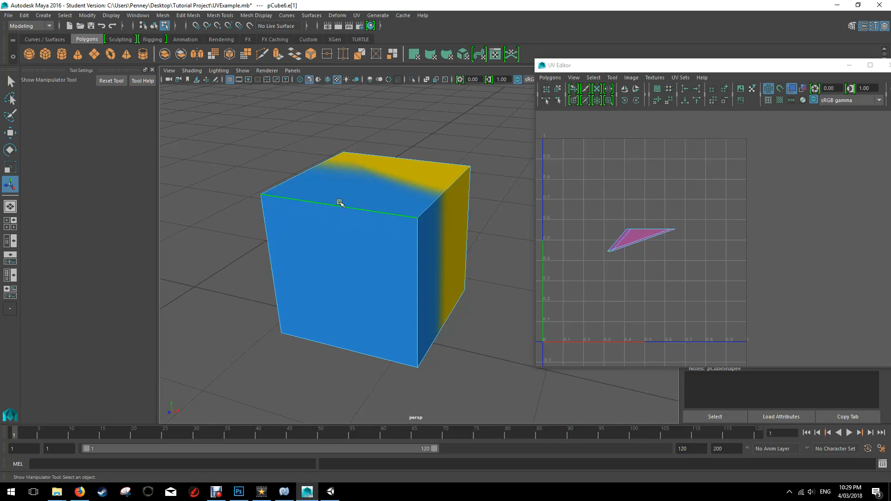
left_click(112, 15)
mouse_move(163, 146)
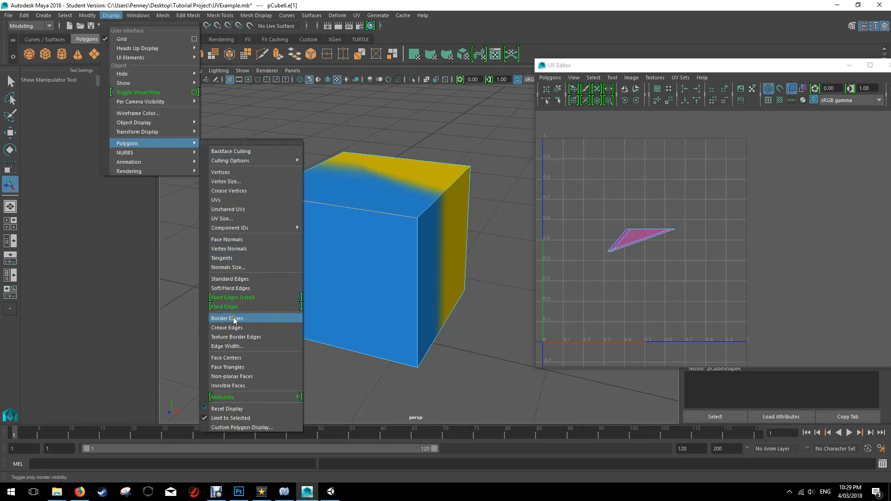
left_click(246, 338)
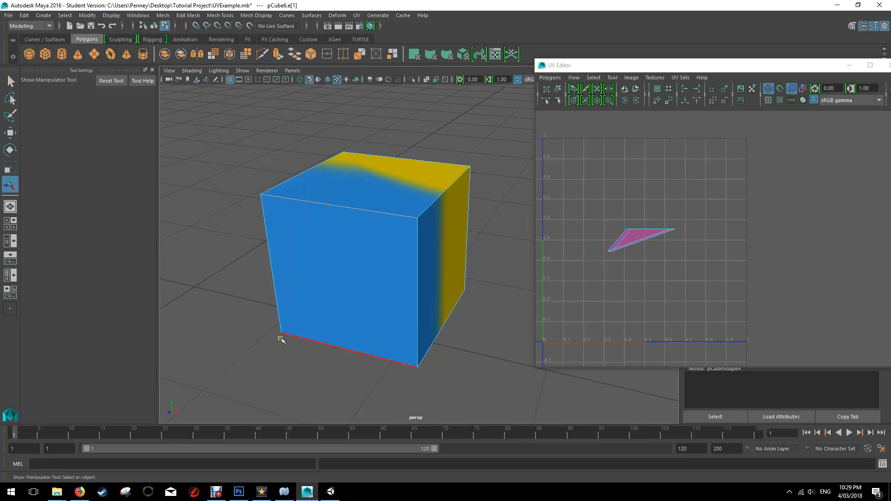
left_click(363, 214)
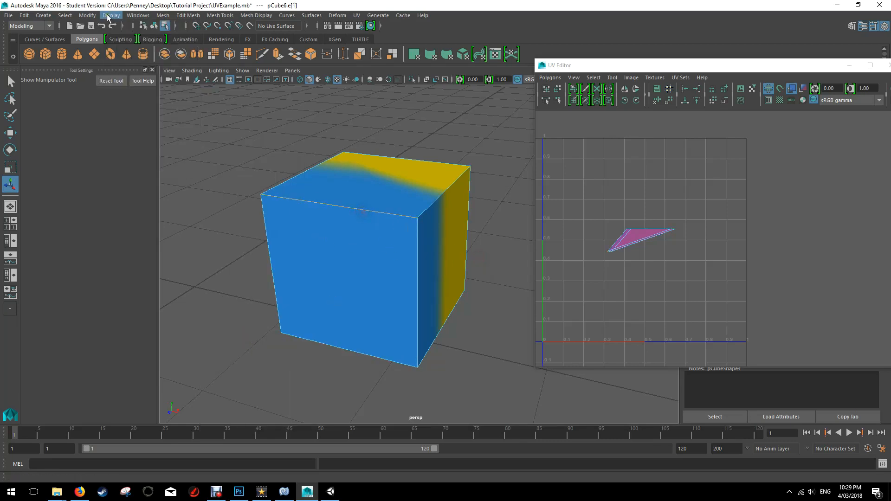
- Return the cube to object mode, select it and toggle the Texture Border Edges display again
left_click(112, 15)
mouse_move(152, 146)
right_click_drag(399, 193, 445, 179)
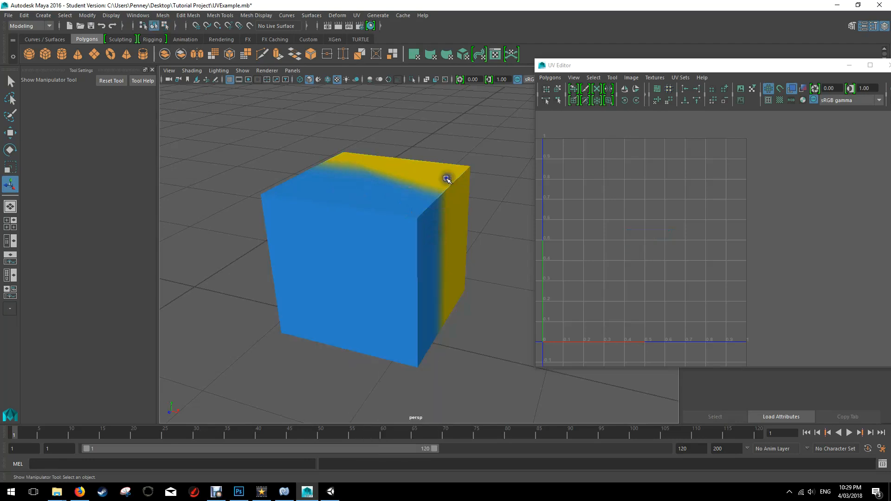
left_click(111, 16)
mouse_move(162, 145)
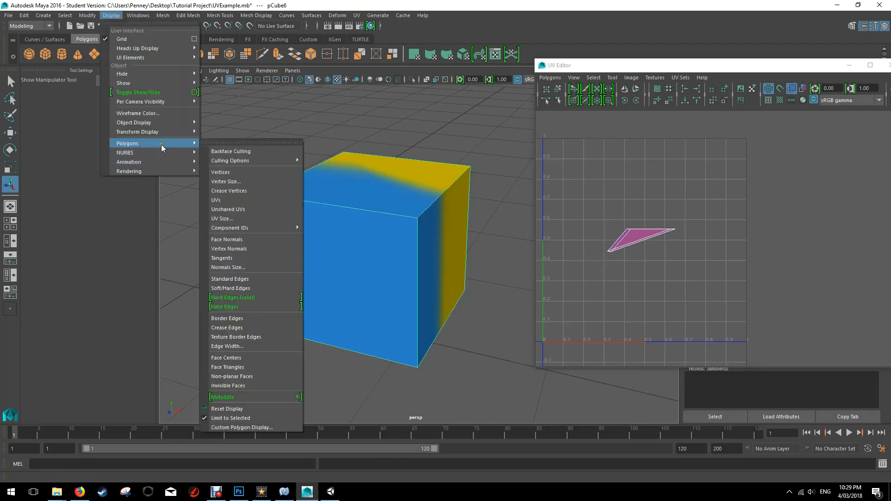
left_click(251, 337)
- Increase the polygon edge width display setting for the cube and close its window
left_click(111, 16)
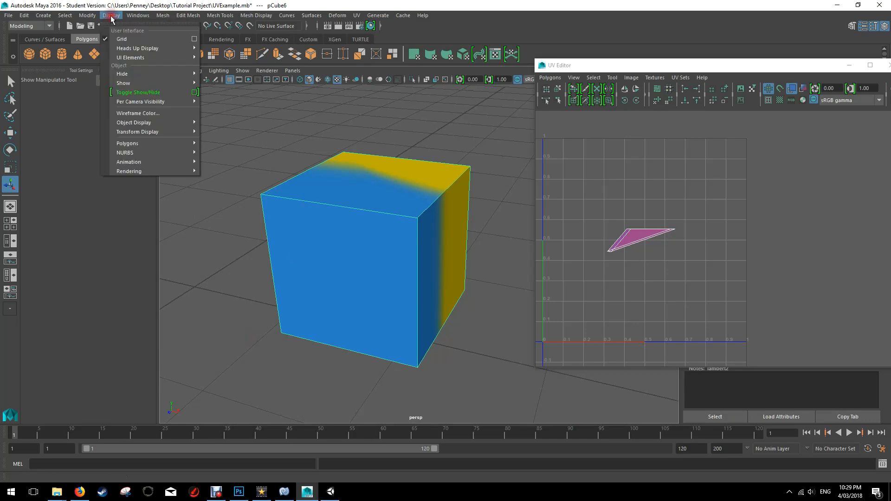
mouse_move(174, 142)
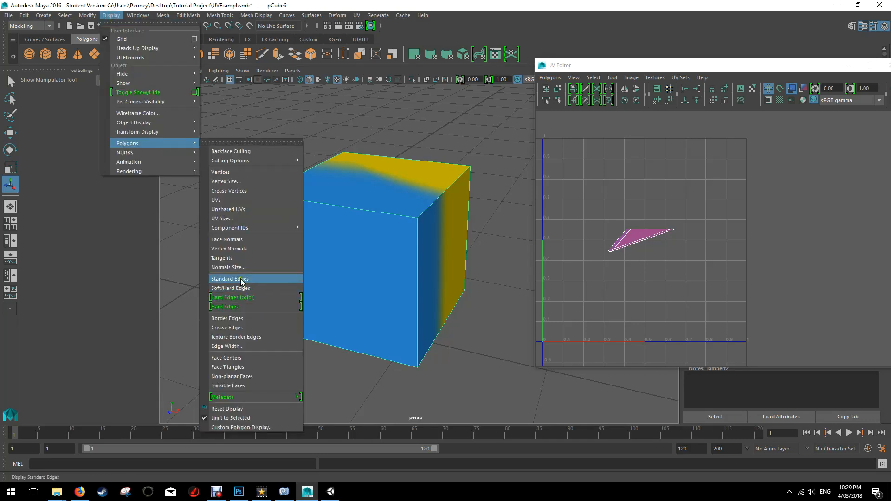
left_click(227, 346)
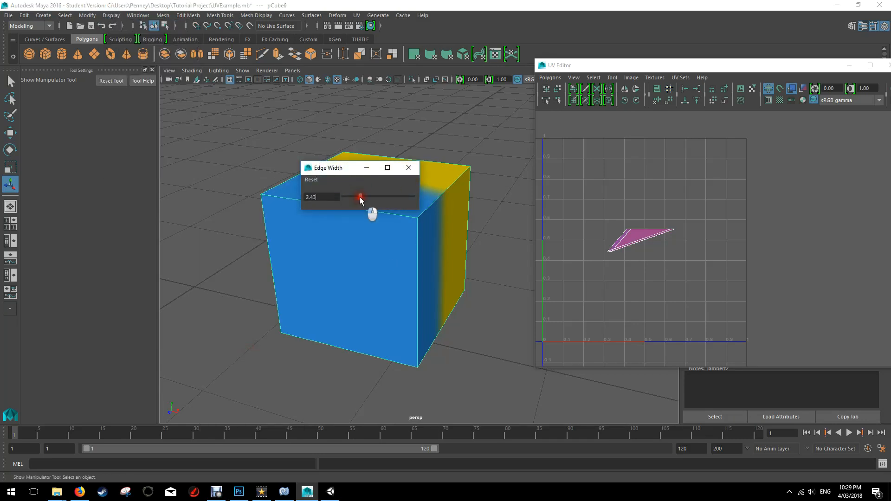
left_click_drag(367, 197, 371, 196)
left_click(409, 167)
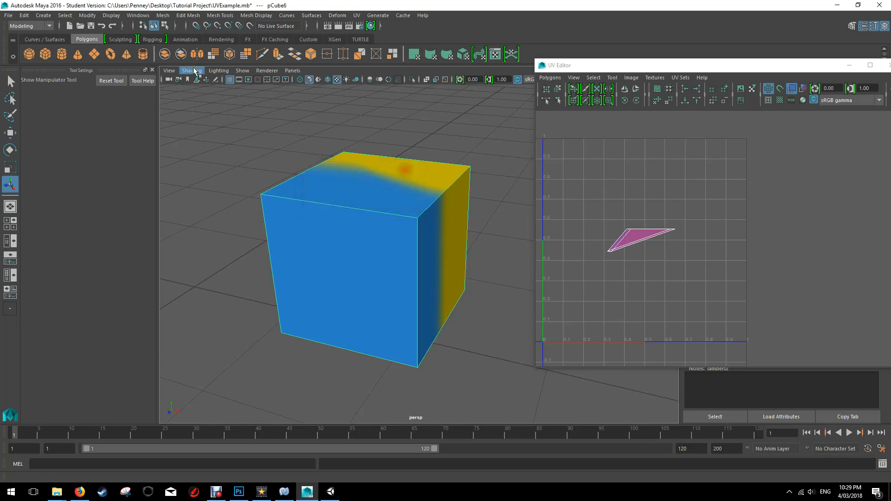
- Toggle the Texture Border Edges display and the Crease Edges display for the selected cube
left_click(111, 15)
mouse_move(168, 143)
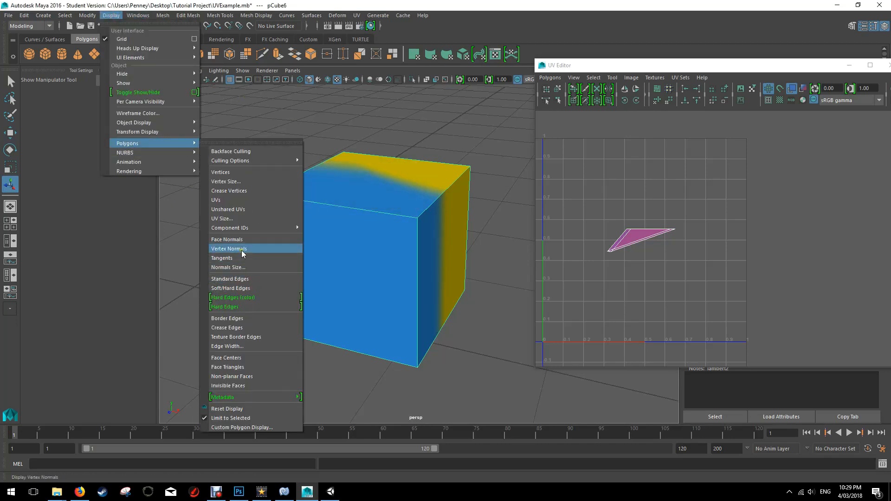
left_click(247, 339)
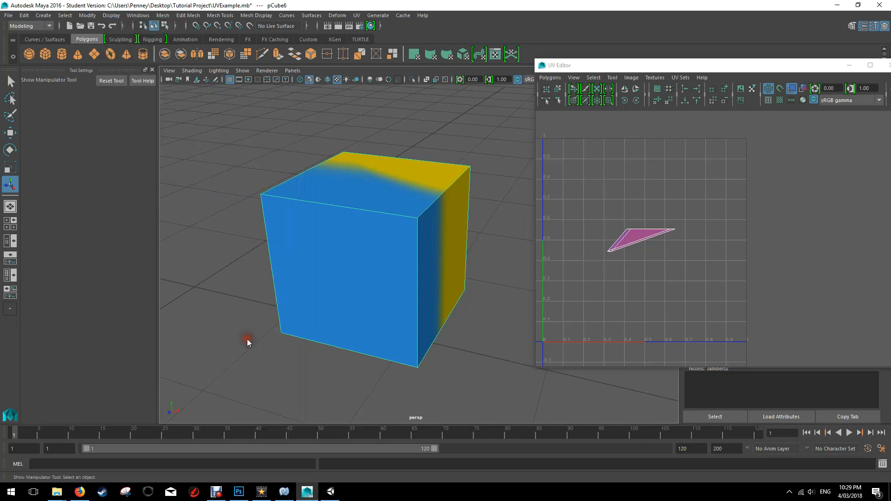
left_click(111, 15)
mouse_move(153, 142)
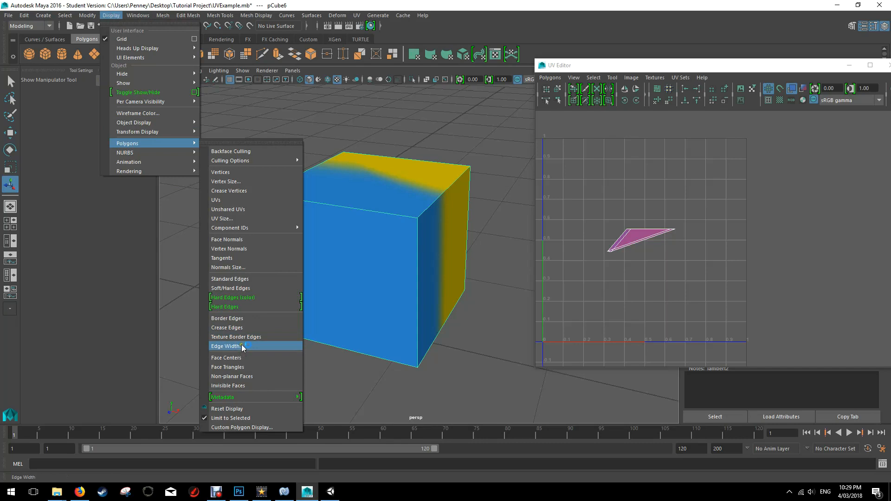
left_click(240, 327)
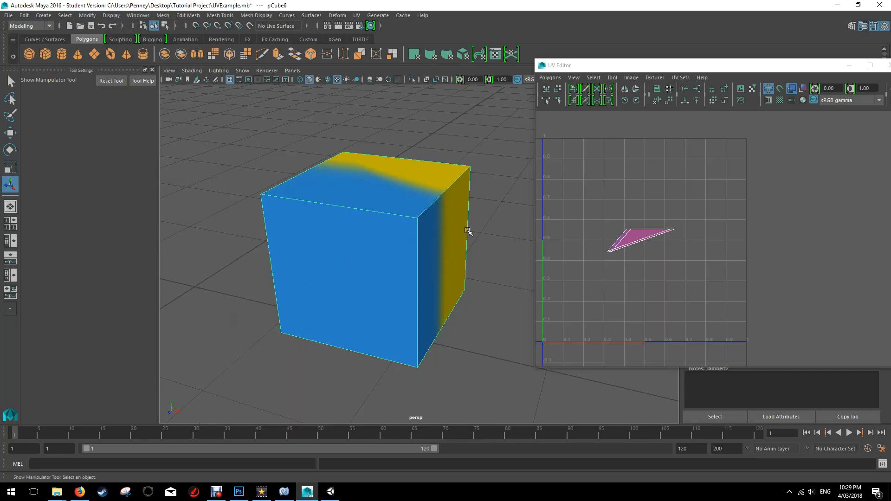
- Switch the cube to edge mode, select the front, left and right edges of its top face and apply Cut UV Edges
mouse_move(383, 211)
right_mouse_down()
mouse_move(390, 220)
mouse_move(386, 213)
right_mouse_up()
left_click(428, 209)
left_click(423, 207, "shift")
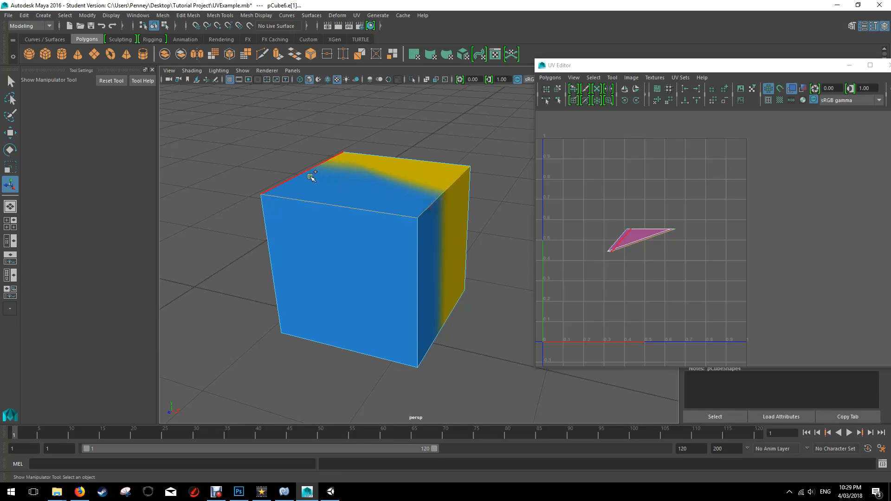
left_click(550, 78)
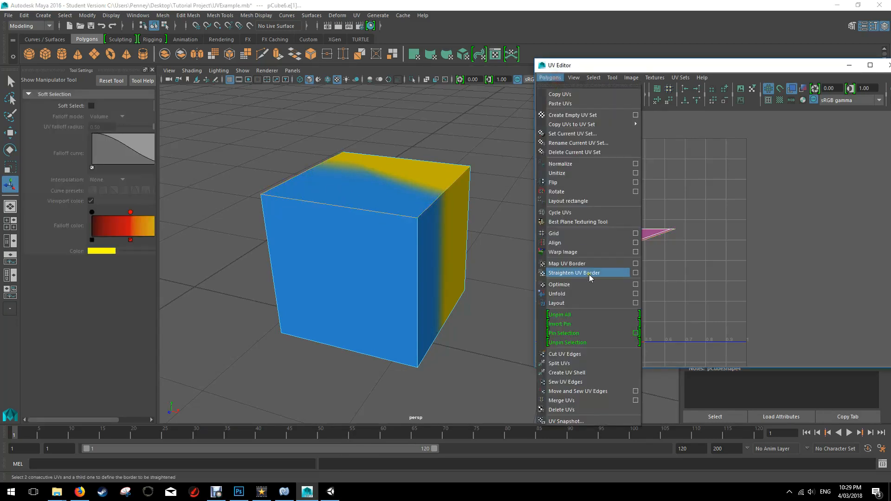
left_click(570, 357)
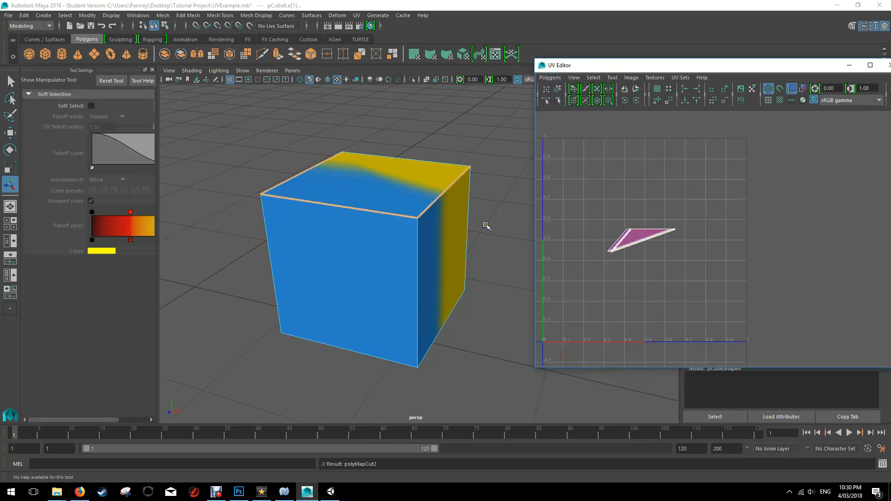
- Examine the cut UV borders around the cube's top face from several angles and compare them with the UV layout
mouse_move(433, 224)
left_mouse_down("alt")
mouse_move(459, 239)
mouse_move(382, 232)
mouse_move(440, 235)
left_mouse_up("alt")
left_click_drag(447, 153, 354, 201, "alt")
left_click_drag(426, 186, 412, 200, "alt")
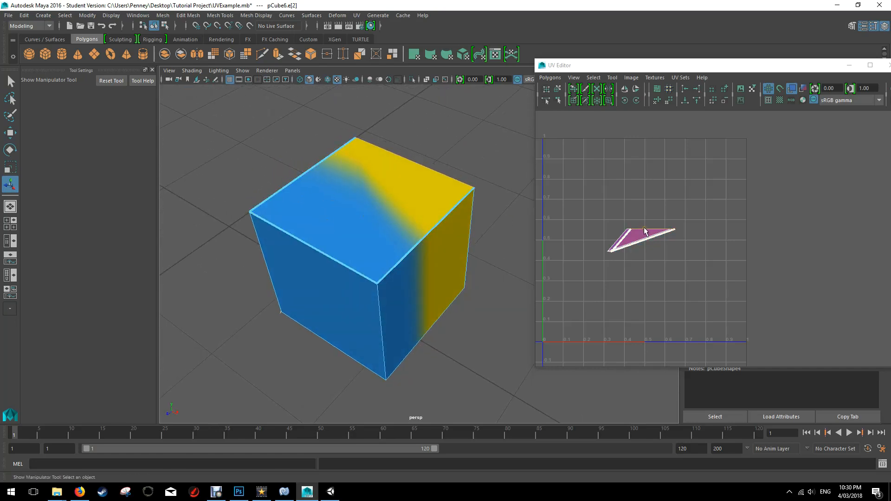
left_click_drag(520, 206, 463, 193, "alt")
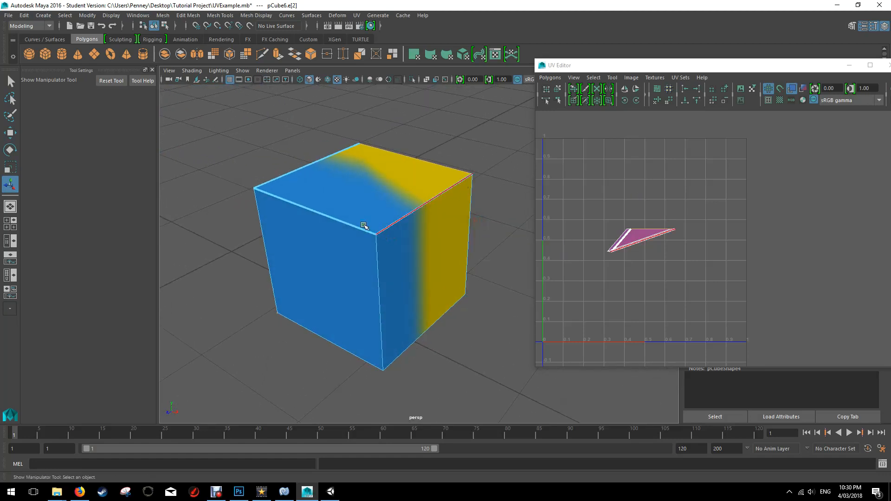
left_click_drag(364, 235, 467, 204, "alt")
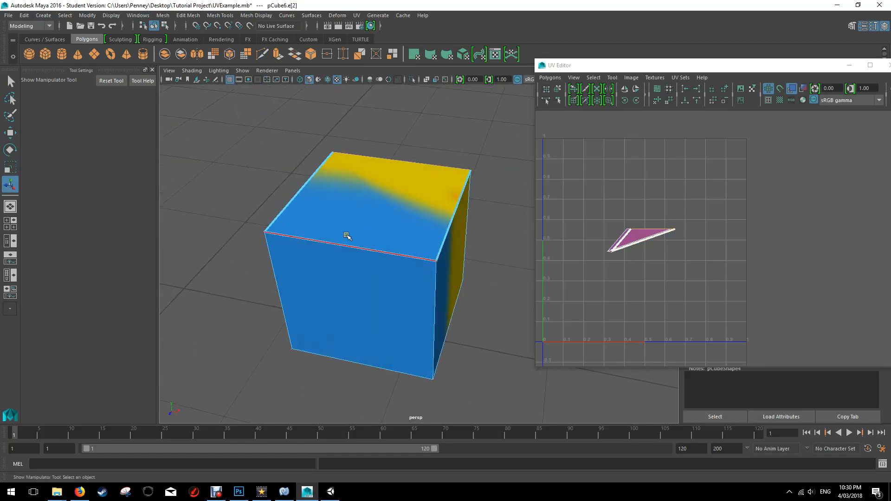
left_click_drag(371, 225, 395, 201, "alt")
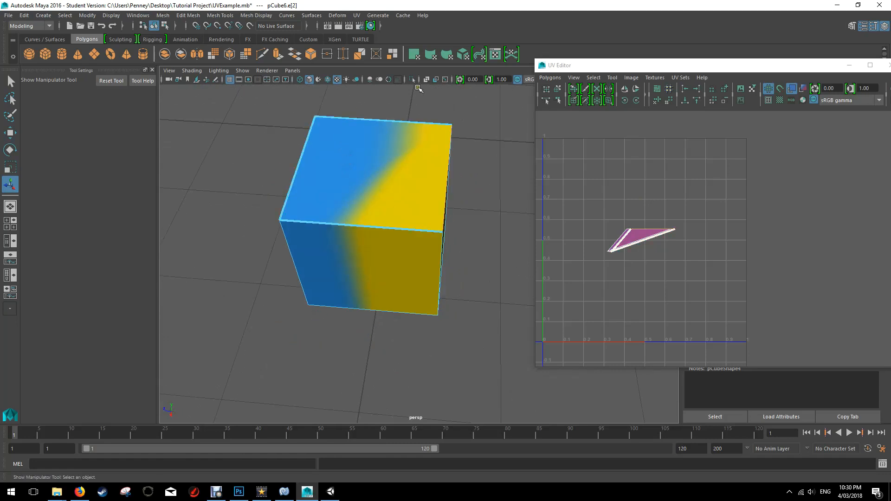
mouse_move(519, 200)
left_mouse_down("alt")
mouse_move(483, 199)
mouse_move(527, 190)
left_mouse_up("alt")
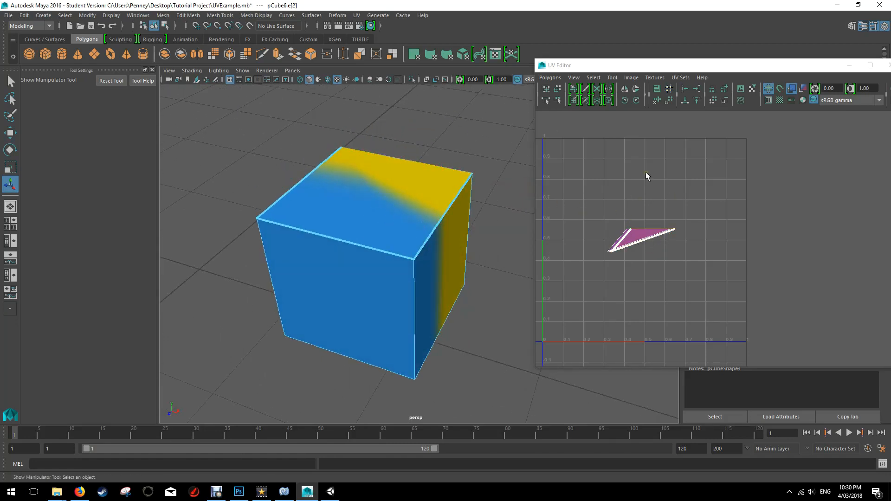
right_click(375, 194)
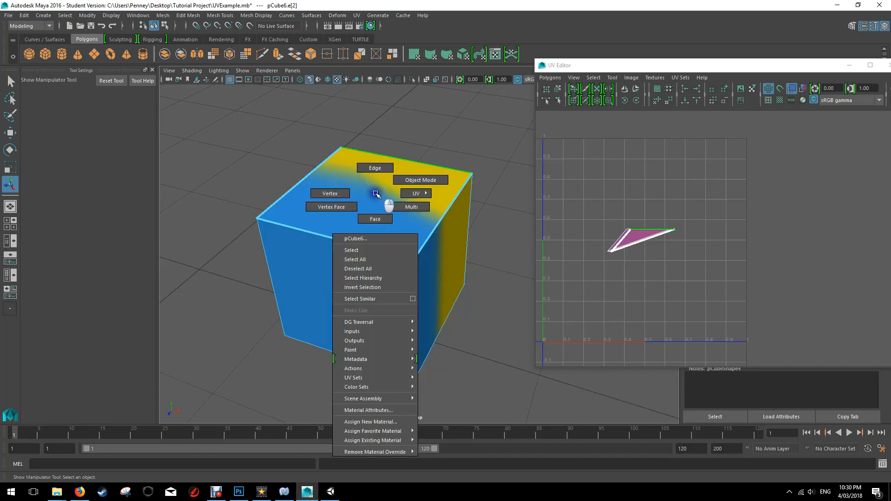
right_click_drag(375, 194, 365, 168)
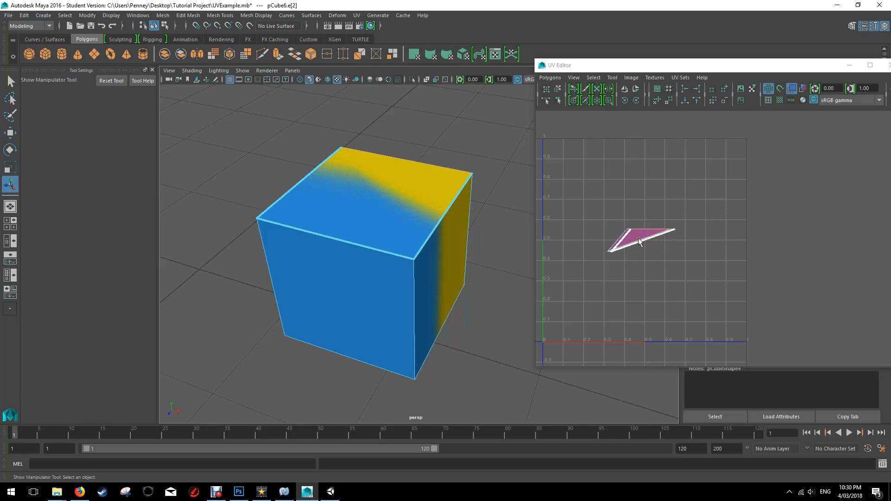
- Select all of the cube's UVs in the UV Editor and apply Unfold
right_click_drag(650, 218, 681, 218)
left_click_drag(566, 189, 706, 295)
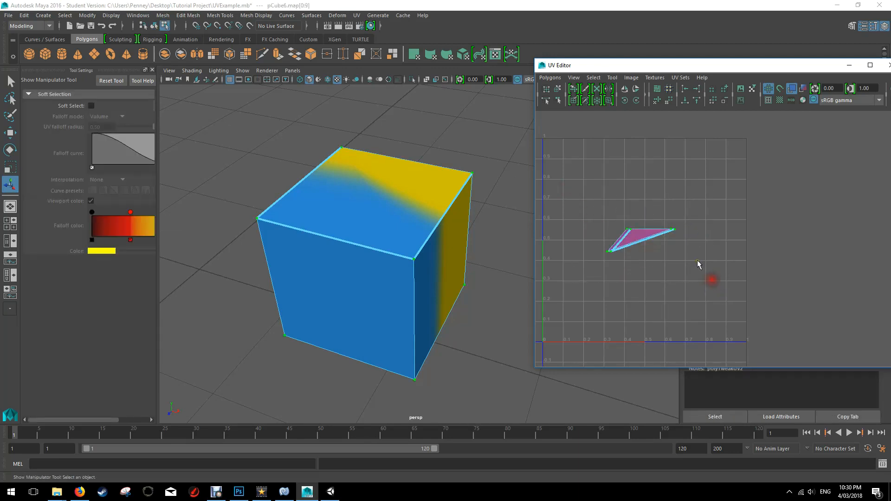
right_click_drag(663, 230, 707, 231)
left_click_drag(579, 190, 702, 291)
left_click(550, 78)
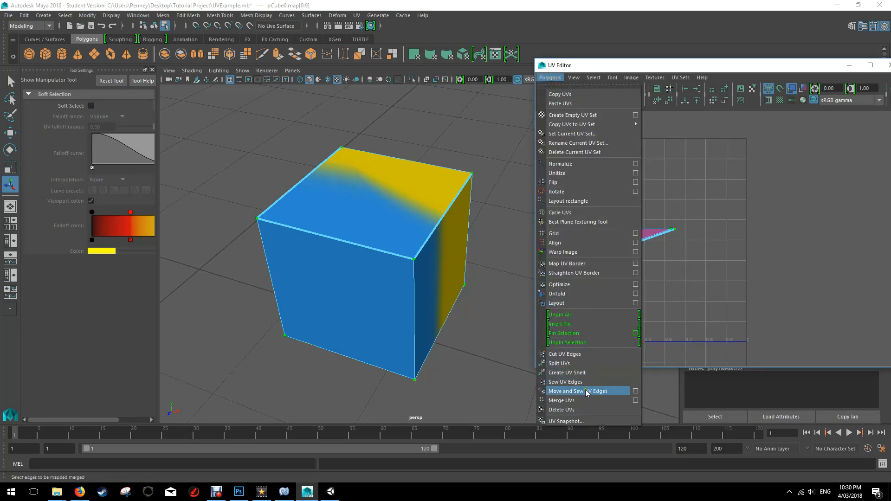
left_click(576, 296)
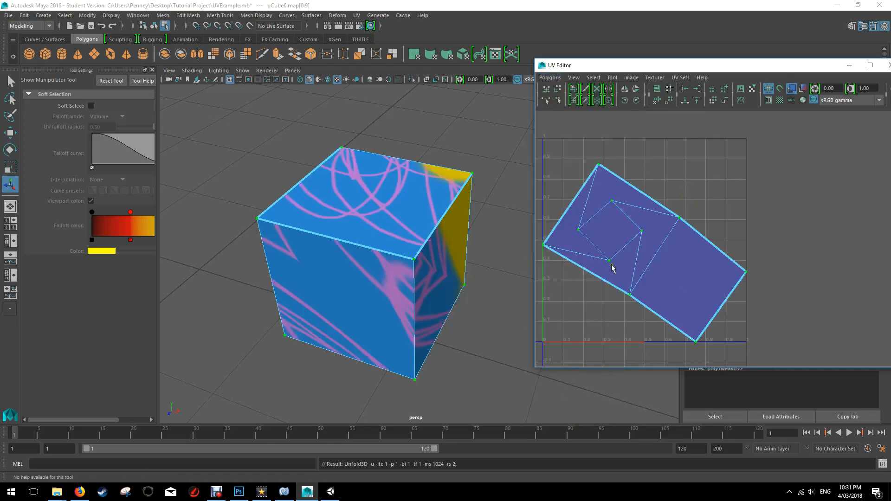
right_click_drag(384, 194, 390, 218)
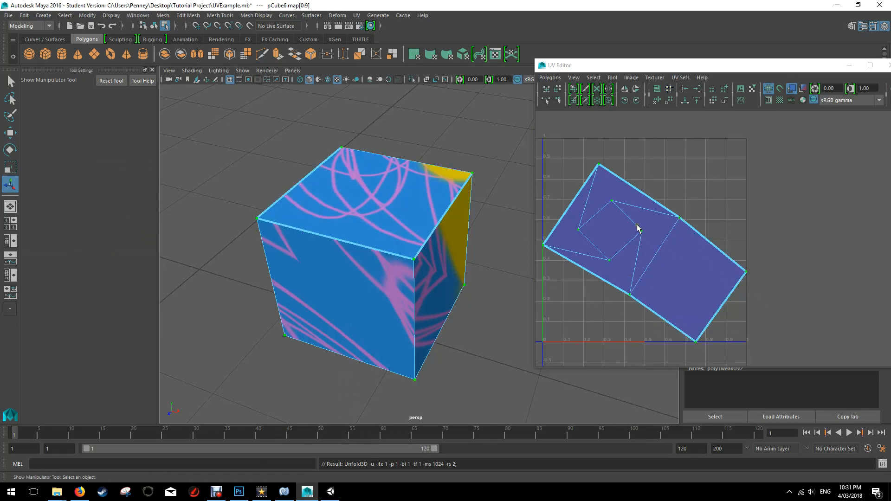
mouse_move(643, 220)
middle_mouse_down("alt")
mouse_move(629, 219)
mouse_move(651, 211)
middle_mouse_up("alt")
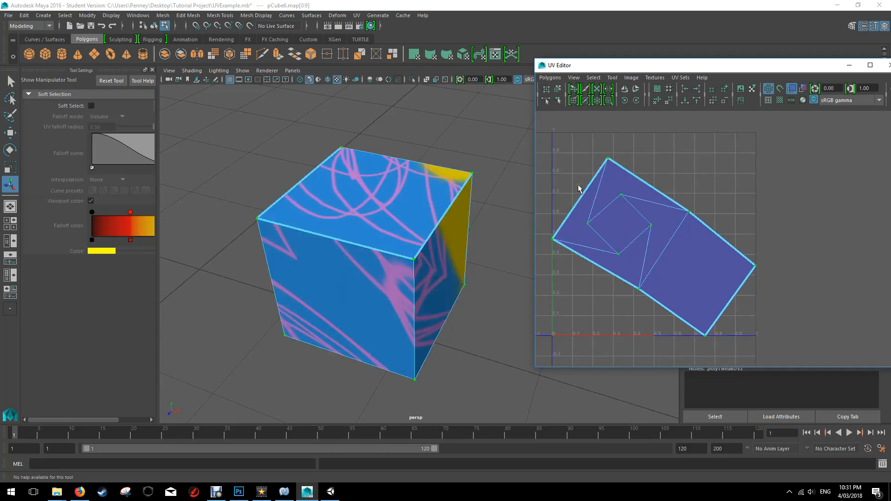
- Select the near vertical edge between the cube's front and right faces in edge mode and apply Cut UV Edges
mouse_move(446, 285)
left_mouse_down("alt")
mouse_move(469, 280)
mouse_move(445, 268)
left_mouse_up("alt")
right_click_drag(389, 231, 387, 209)
left_click(386, 245)
left_click_drag(433, 250, 394, 231, "alt")
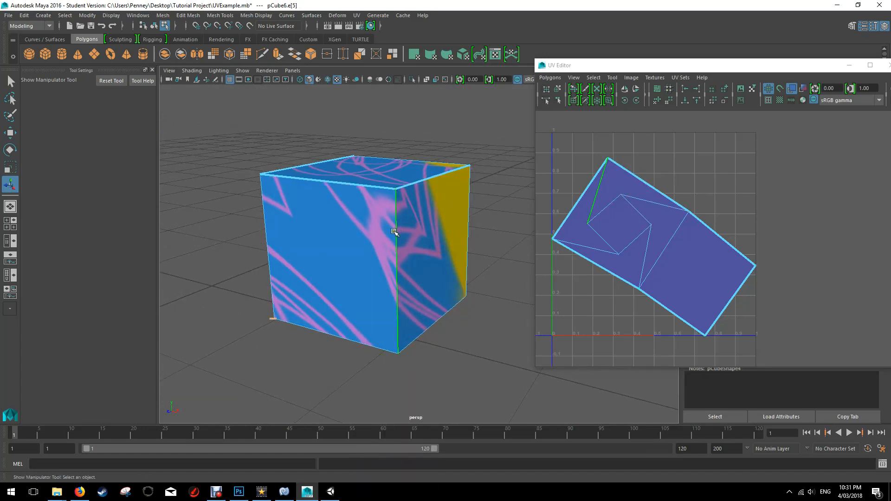
left_click(550, 77)
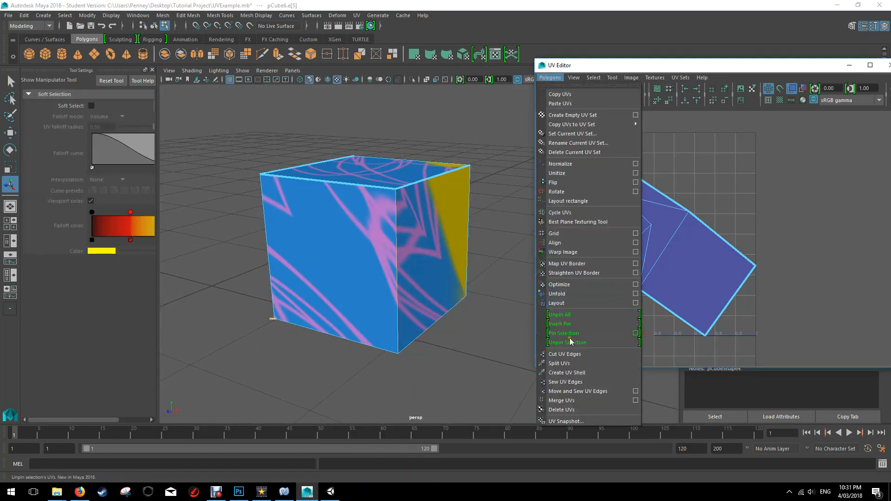
left_click(559, 363)
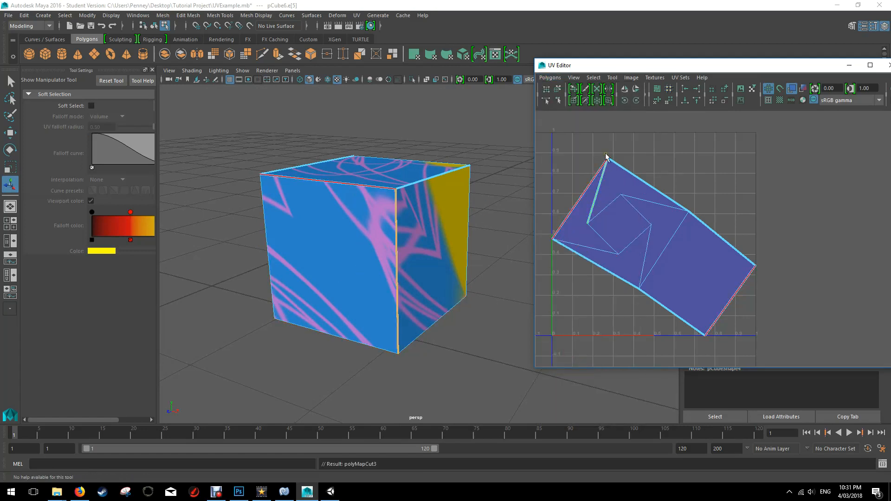
- Select the UVs at both ends of the newly cut vertical edge in the UV Editor and apply Unfold
left_click(603, 178)
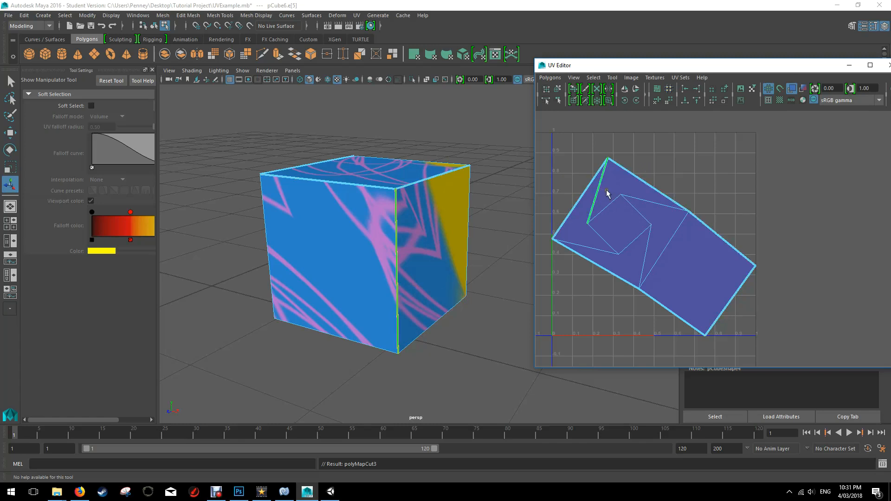
right_click_drag(607, 184, 643, 183)
left_click_drag(576, 143, 622, 243)
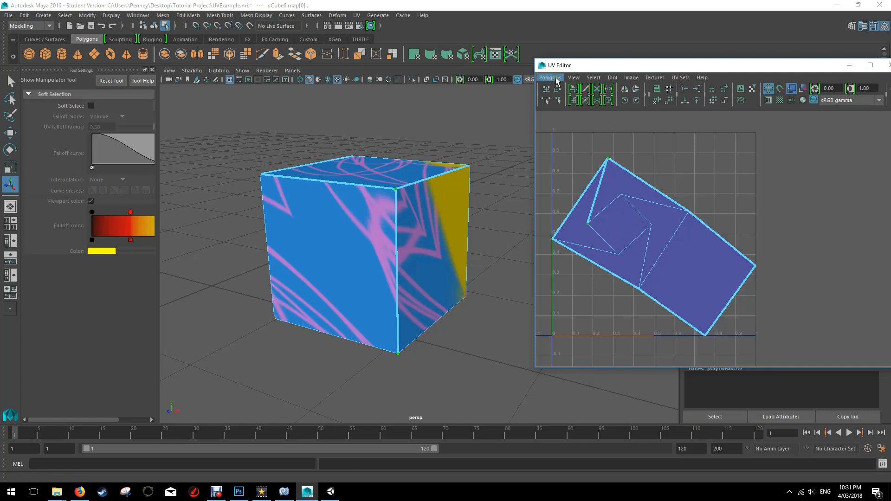
left_click(550, 77)
left_click(557, 294)
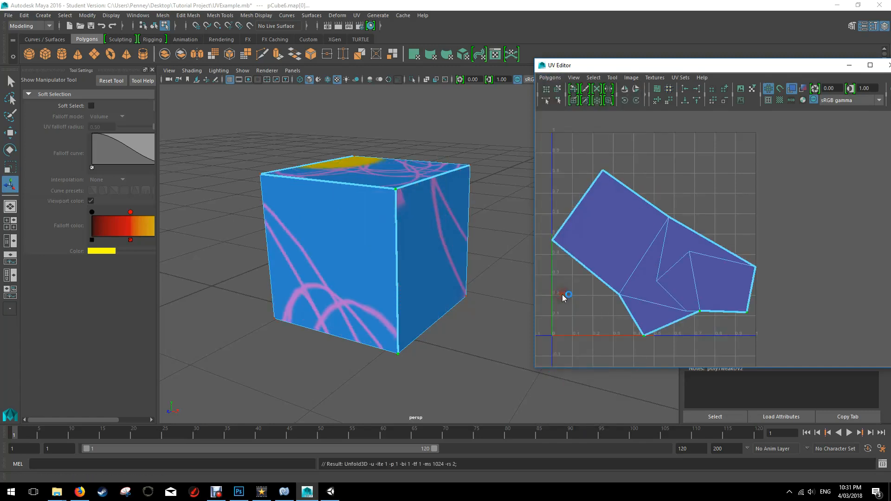
middle_click_drag(728, 233, 718, 220, "alt")
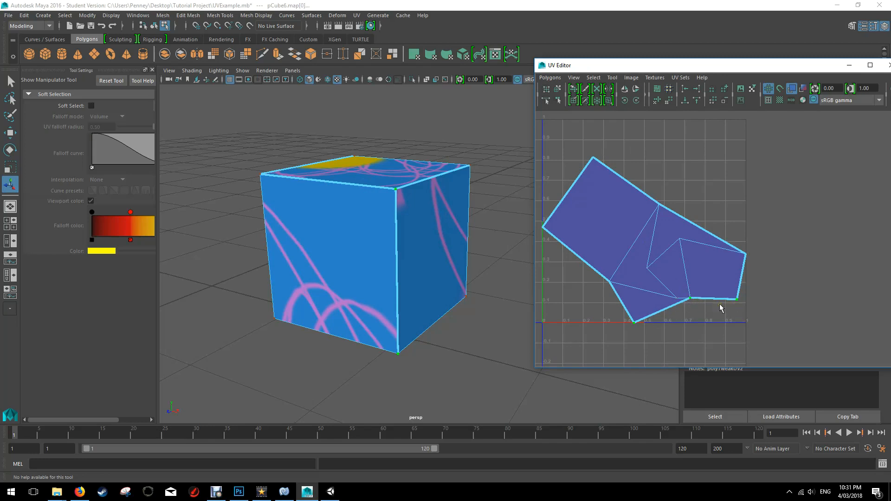
- Select a second vertical edge, on the adjacent corner of the cube, and apply Cut UV Edges
left_click_drag(478, 238, 480, 258, "alt")
right_click_drag(435, 251, 434, 213)
left_click(434, 214)
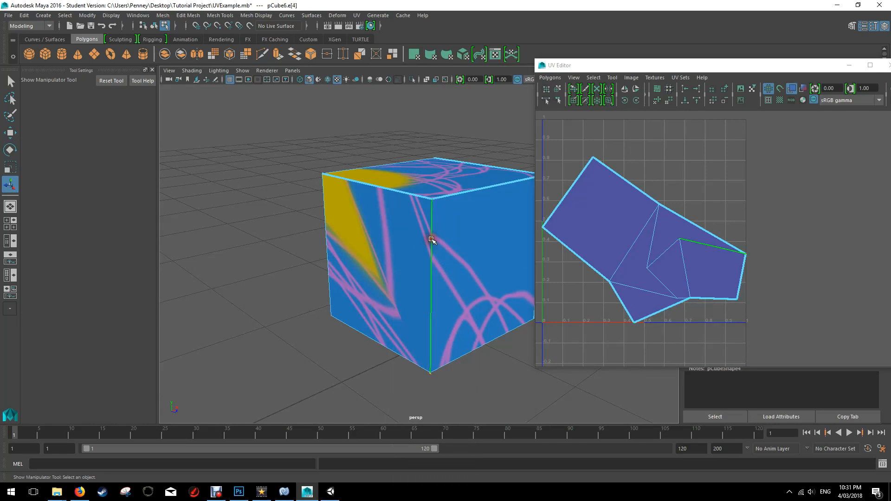
left_click(550, 78)
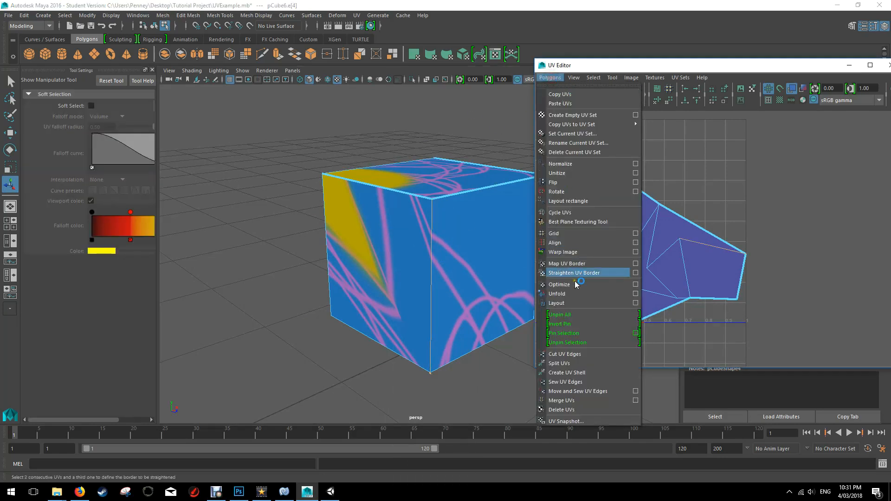
left_click(574, 354)
- Select all UVs in the UV Editor and unfold the layout with both vertical edges cut
right_click_drag(591, 163, 630, 153)
left_click_drag(541, 140, 763, 354)
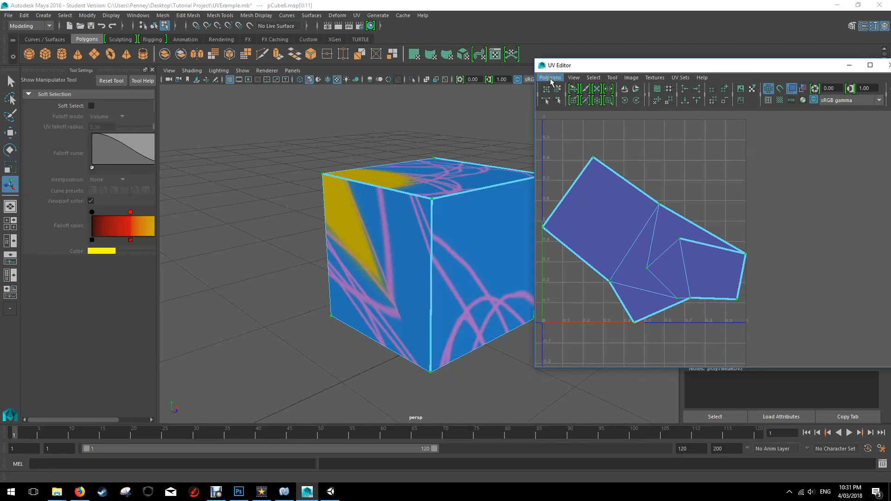
left_click(550, 77)
left_click(580, 295)
middle_click_drag(699, 195, 704, 174, "alt")
- Select the two remaining uncut vertical edges of the cube together and apply Cut UV Edges
left_click_drag(478, 274, 441, 246, "alt")
left_click_drag(385, 212, 474, 211, "alt")
right_click_drag(473, 211, 474, 185)
left_click(471, 214)
left_click_drag(398, 226, 446, 227, "alt")
left_click(409, 224, "shift")
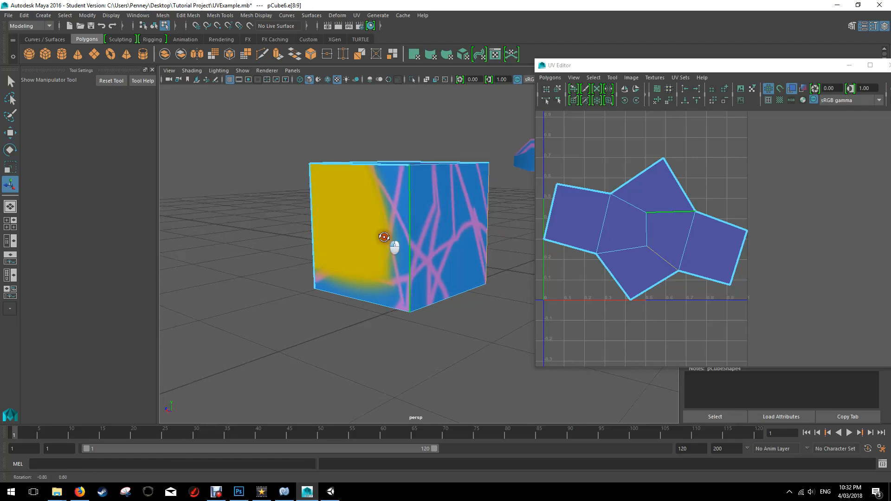
left_click_drag(385, 234, 597, 248, "alt")
left_click(550, 78)
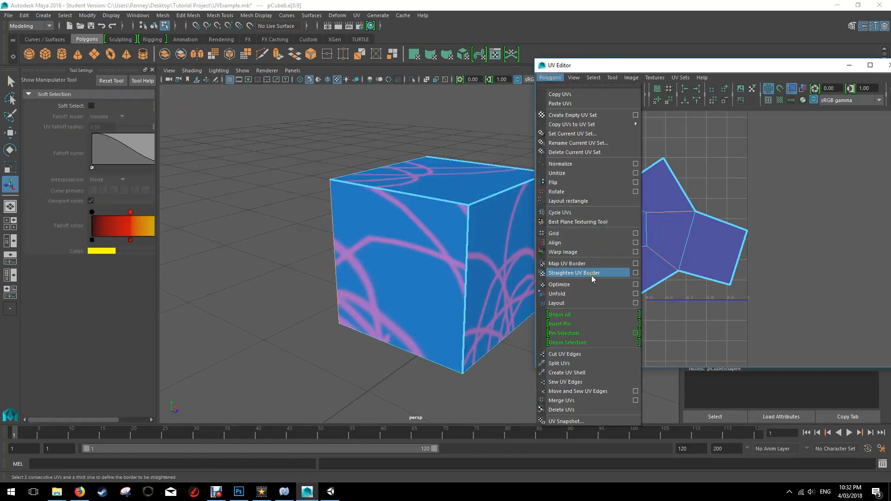
left_click(564, 354)
- Select every UV of the fully cut cube and unfold it into a flat cross-shaped layout
left_click_drag(527, 295, 419, 254, "alt")
right_click_drag(674, 194, 697, 190)
left_click_drag(552, 156, 775, 339)
right_click_drag(626, 200, 659, 202)
left_click_drag(540, 141, 771, 314)
left_click(550, 77)
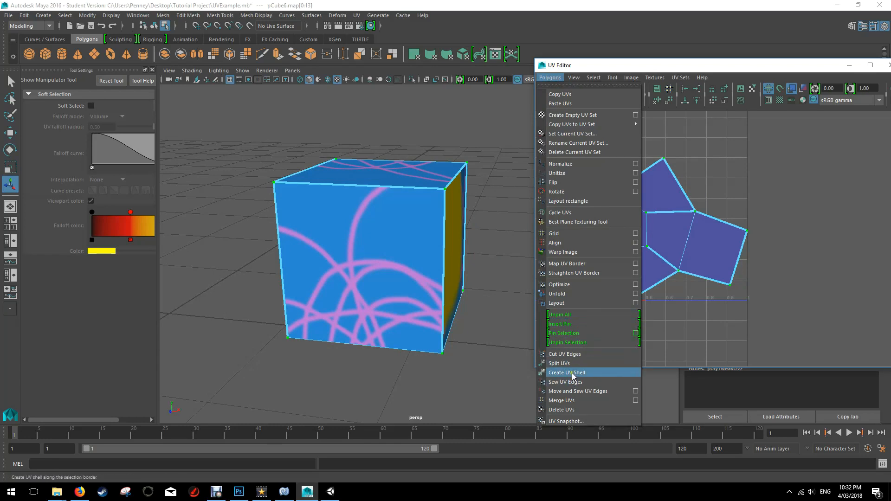
left_click(565, 295)
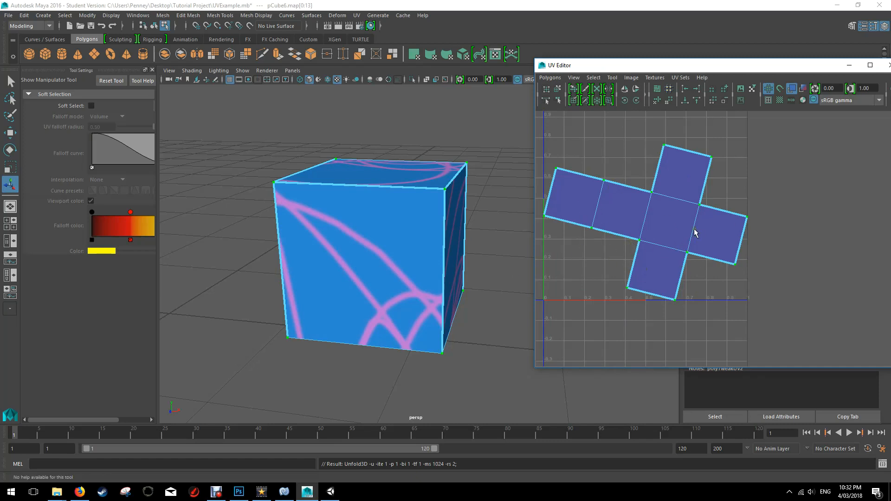
middle_click_drag(686, 221, 677, 206)
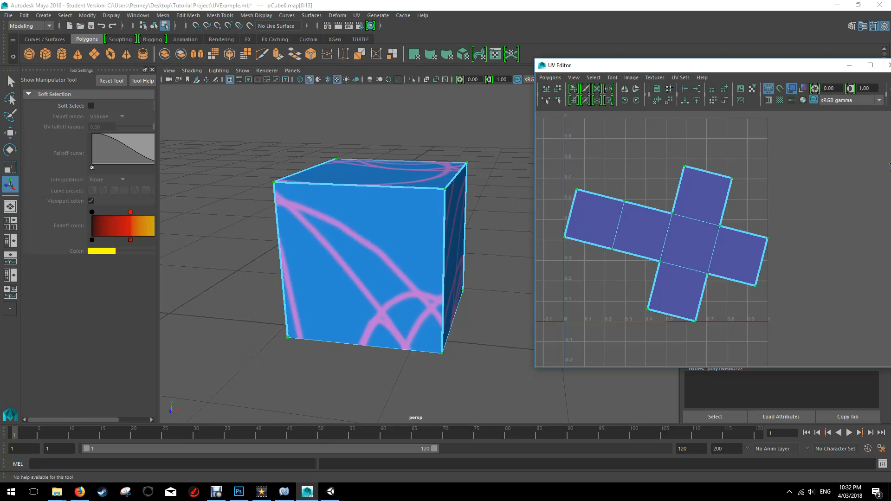
- Select individual cut edges on the cube and in the unfolded layout to compare their matching UV borders
right_click_drag(374, 200, 379, 177)
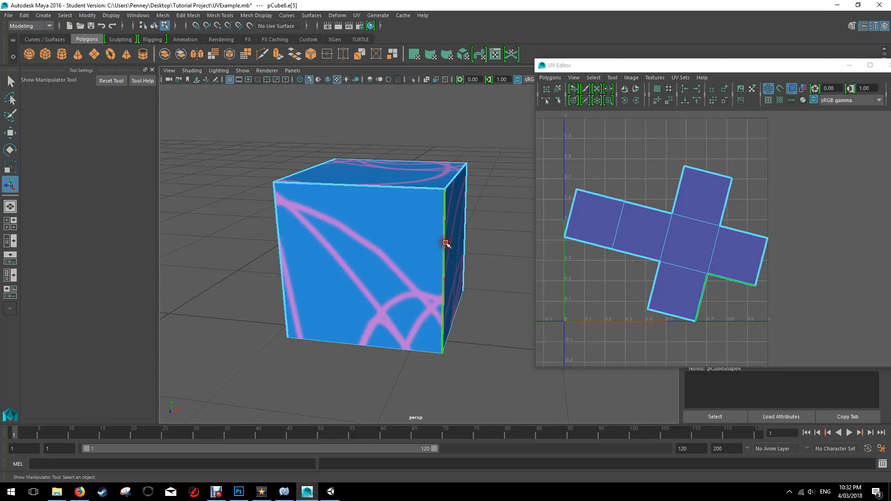
left_click(278, 257)
right_click_drag(661, 183, 696, 185)
left_click_drag(567, 140, 783, 328)
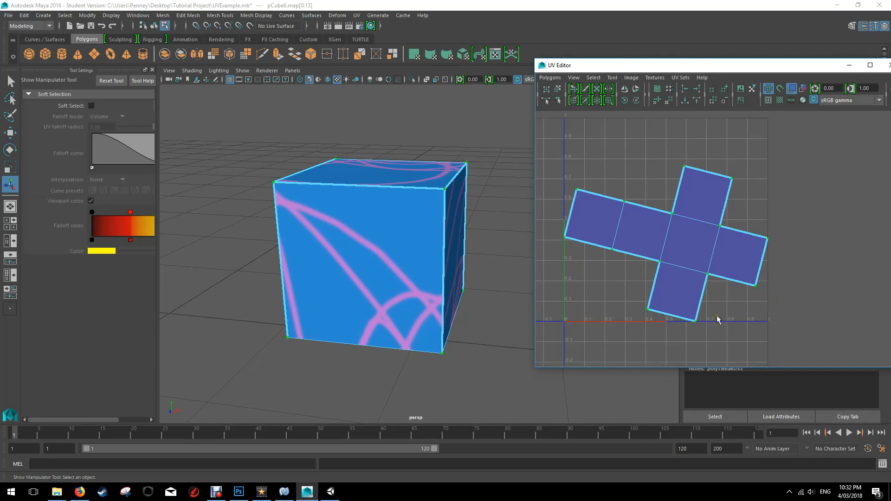
right_click_drag(445, 227, 452, 232)
right_click_drag(597, 219, 601, 198)
left_click(603, 197)
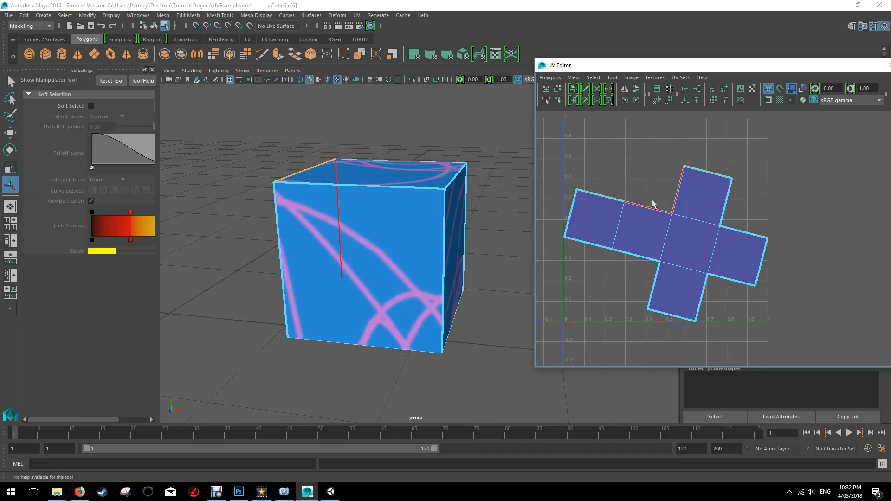
right_click(674, 234)
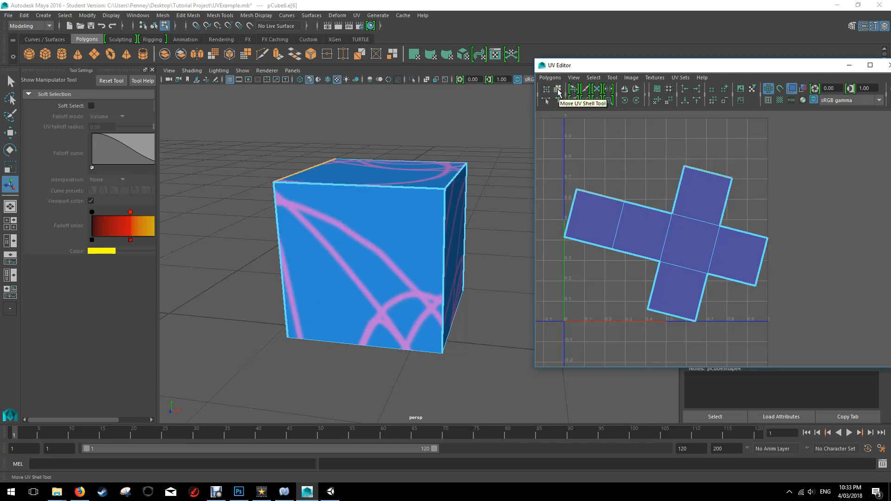
- Move the cross-shaped UV shell with the Move UV Shell Tool, then rotate it upright and scale it to the height of the UV tile
left_click(559, 91)
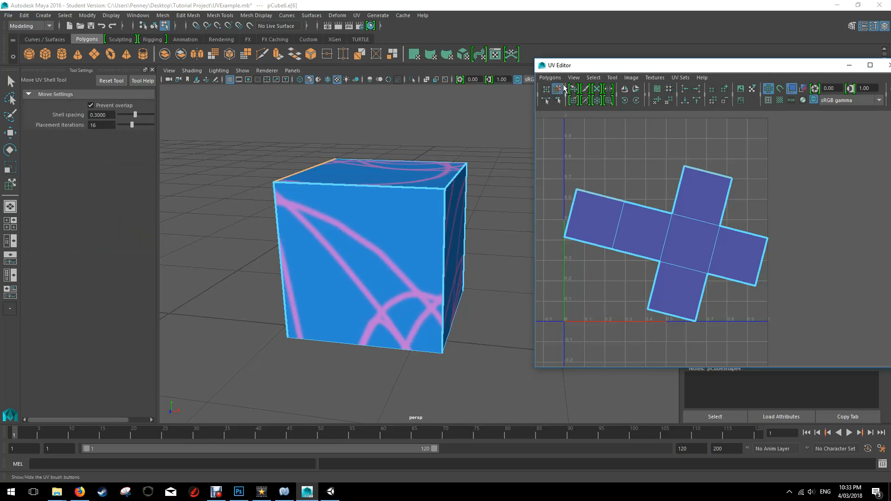
left_click(659, 235)
left_click_drag(663, 199, 658, 177)
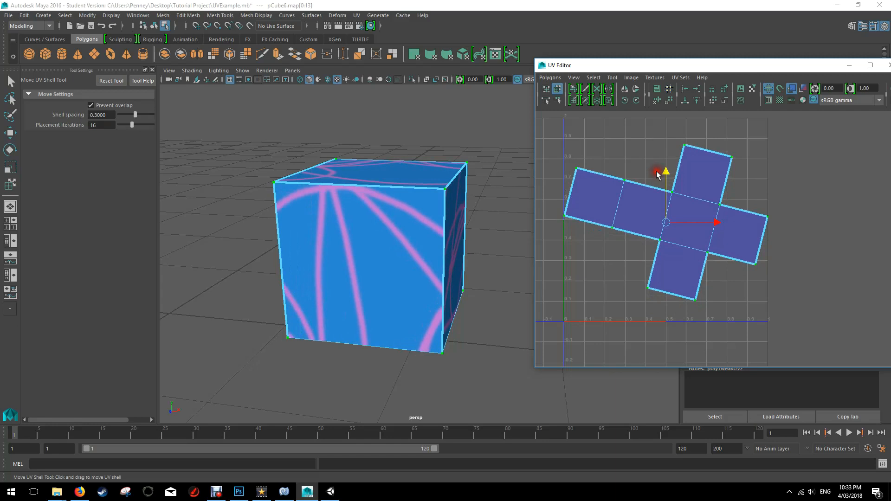
key("e")
left_click_drag(704, 197, 732, 283)
key("r")
mouse_move(674, 224)
left_mouse_down()
mouse_move(727, 215)
mouse_move(640, 241)
mouse_move(690, 246)
mouse_move(687, 230)
mouse_move(725, 238)
mouse_move(704, 240)
mouse_move(712, 227)
mouse_move(679, 223)
left_mouse_up()
key("w")
key("r")
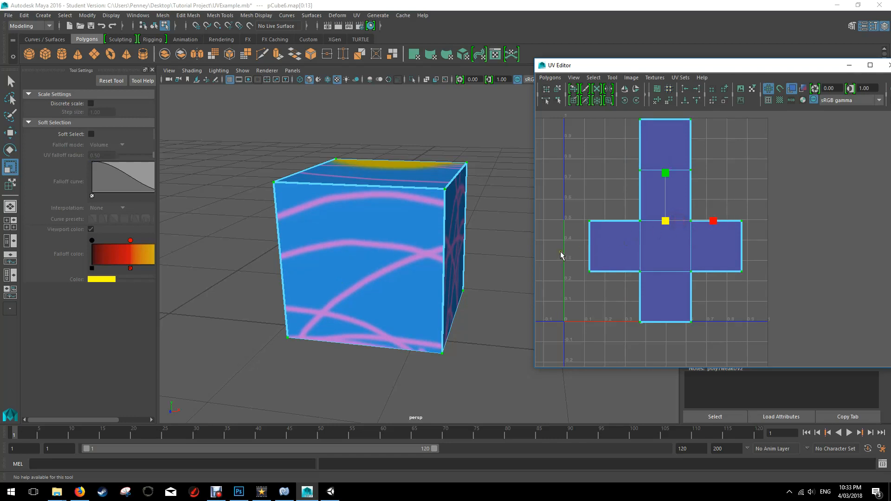
- Select upper corner vertices of the cube to examine which points of the unfolded UV cross they correspond to
left_click_drag(468, 239, 441, 242, "alt")
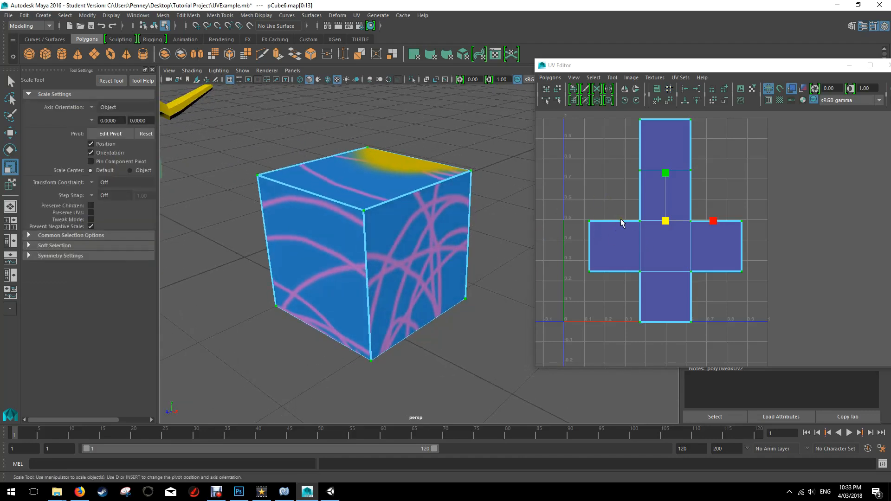
key("r")
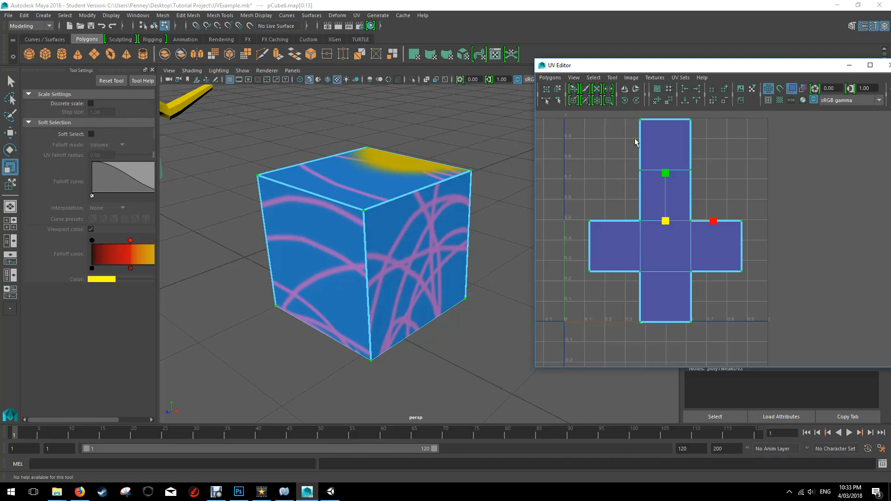
middle_click_drag(629, 171, 594, 175, "alt")
scroll(653, 184, "up", 2)
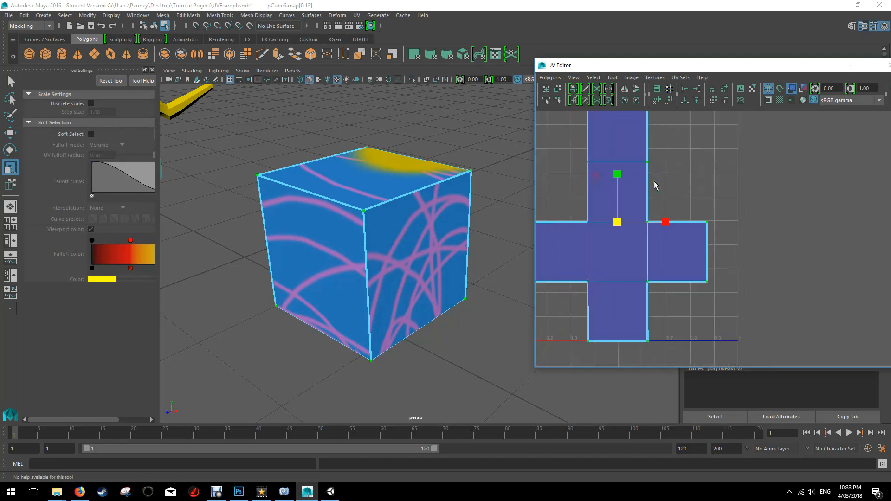
middle_click_drag(654, 168, 730, 206, "alt")
right_click(372, 218)
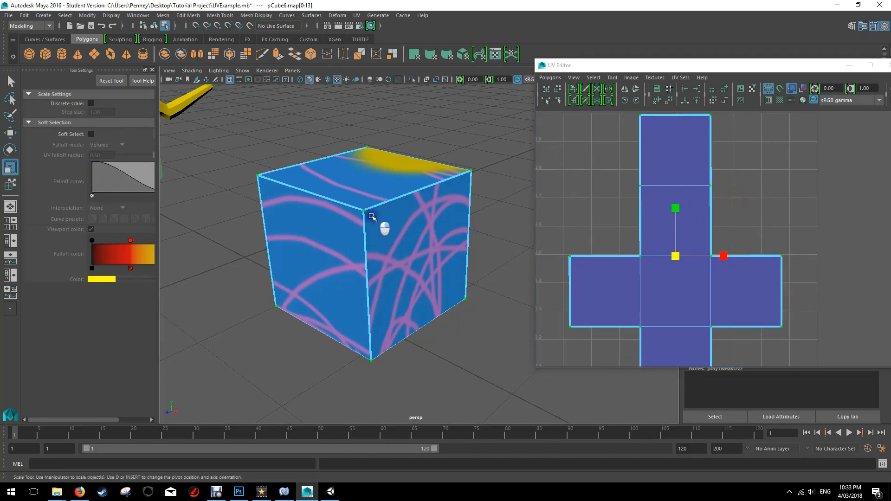
left_click(326, 216)
left_click(363, 211)
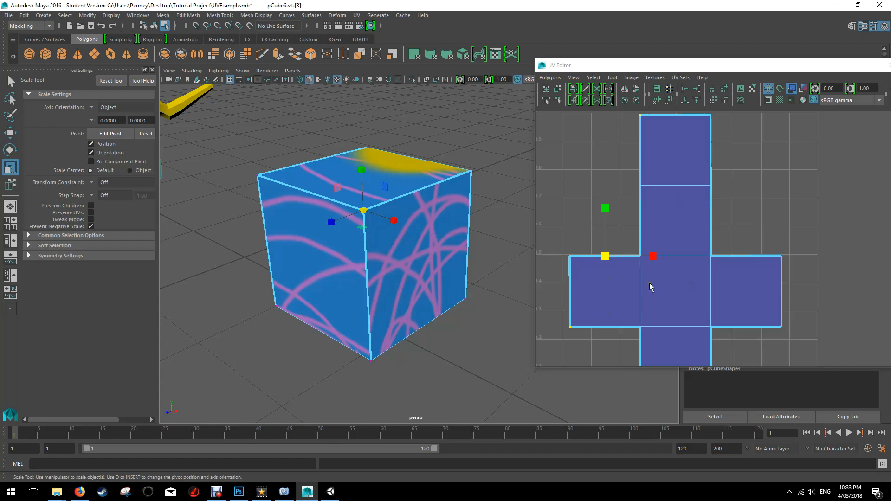
left_click(662, 215)
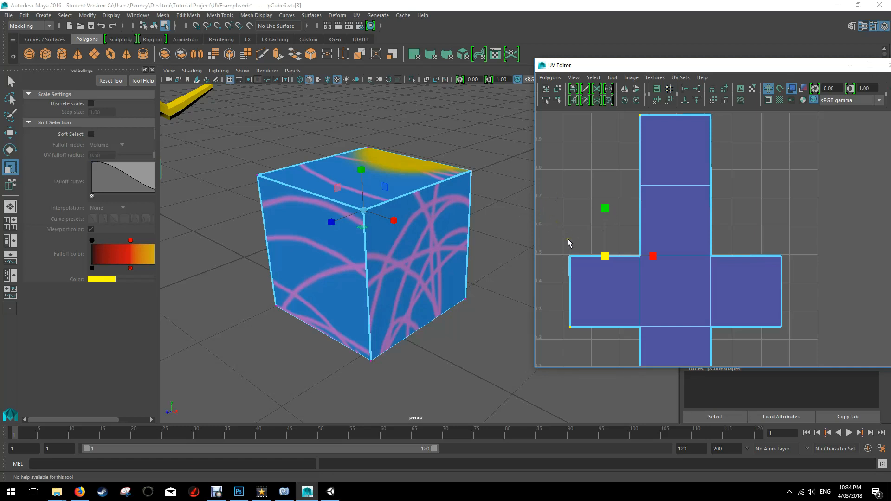
left_click(570, 256)
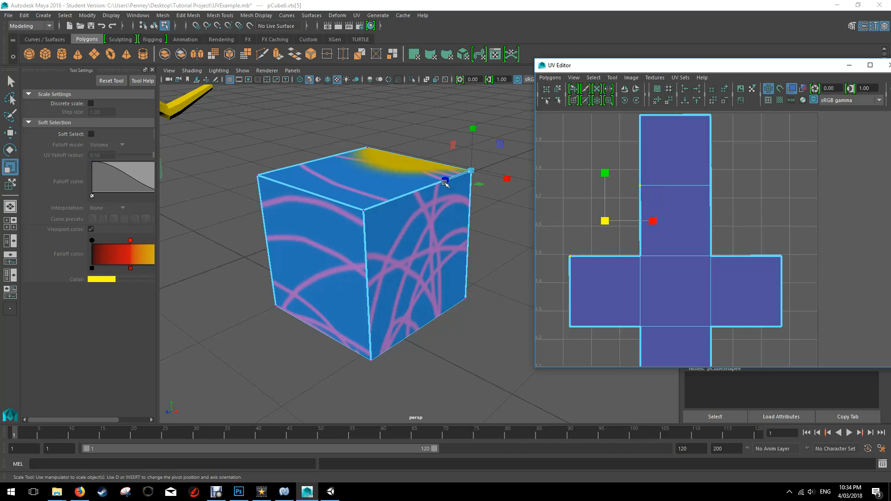
- Return to object selection, select the textured animal model and move it across the grid toward the cube
left_click_drag(351, 280, 371, 280, "alt")
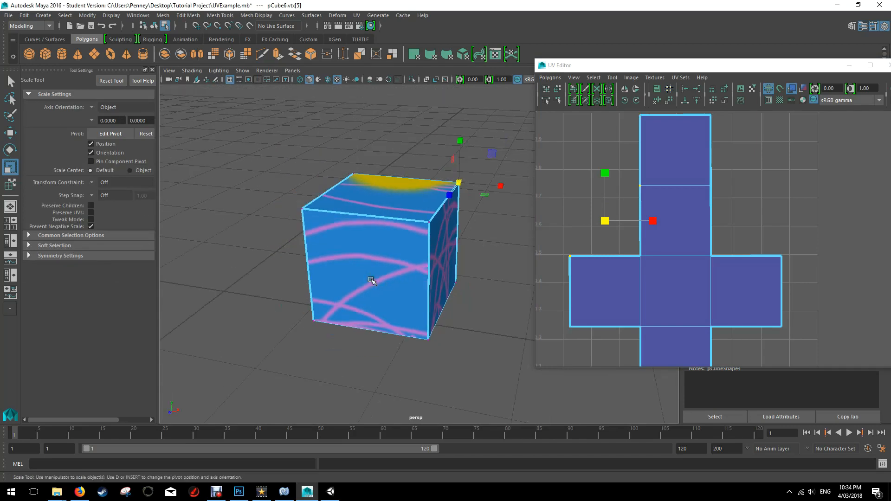
scroll(371, 279, "down", 5)
middle_click_drag(340, 267, 445, 274, "alt")
left_click(285, 224)
right_click(284, 224)
left_click(328, 210)
left_click(280, 231)
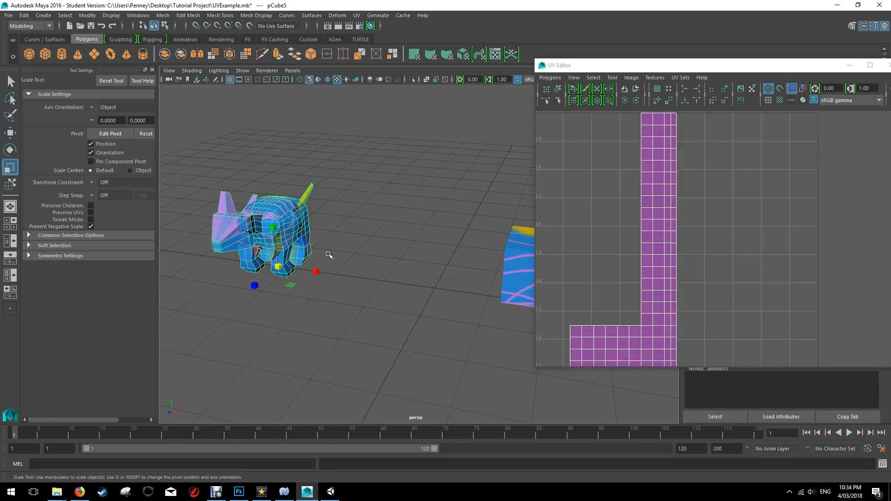
key("w")
left_click_drag(315, 272, 435, 317)
- Select the unfolded cube and move it well away from the animal model
left_click(516, 294)
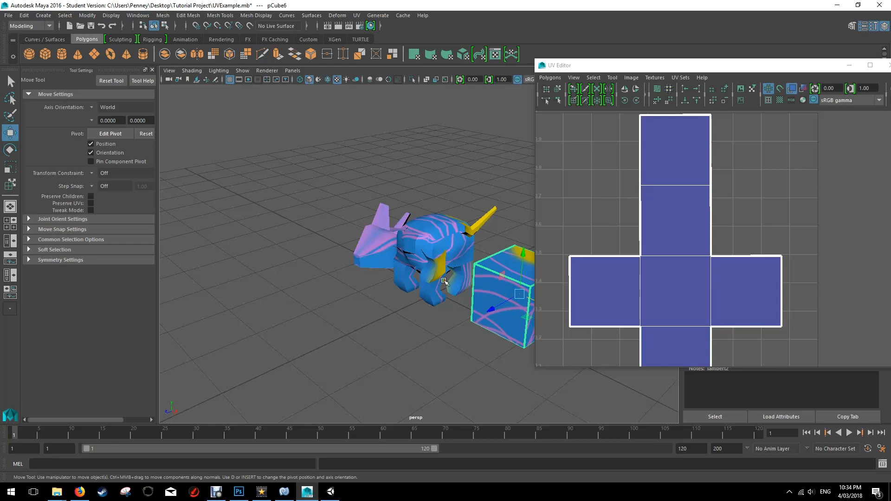
scroll(519, 295, "down", 3)
left_click_drag(519, 295, 661, 370)
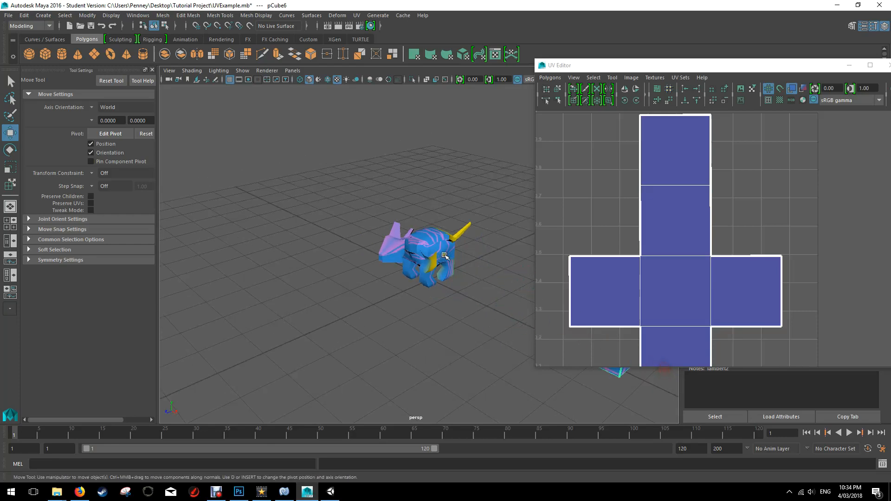
- Frame the animal model and display it in plain shaded mode without its texture, with its full UV layout in view
left_click(439, 252)
key("f")
mouse_move(443, 300)
left_mouse_down("alt")
mouse_move(478, 284)
mouse_move(462, 213)
mouse_move(479, 243)
mouse_move(457, 302)
mouse_move(471, 301)
mouse_move(461, 263)
mouse_move(417, 259)
mouse_move(491, 267)
mouse_move(498, 288)
left_mouse_up("alt")
key("5")
scroll(498, 289, "up", 3)
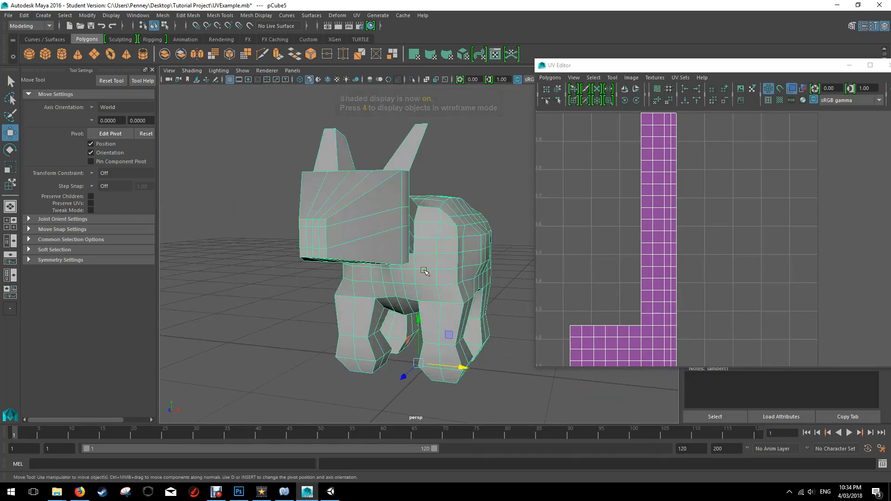
key("5")
mouse_move(435, 273)
left_mouse_down("alt")
mouse_move(408, 318)
mouse_move(402, 244)
left_mouse_up("alt")
scroll(717, 216, "down", 3)
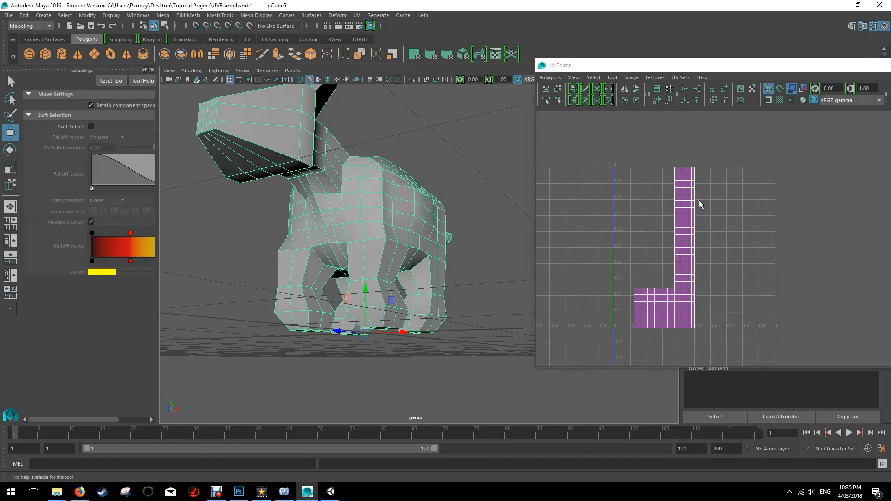
left_click_drag(424, 235, 376, 235, "alt")
- Select a face on the side of the animal's snout and examine where it lies in the overlapping UV layout
right_click_drag(360, 208, 364, 229)
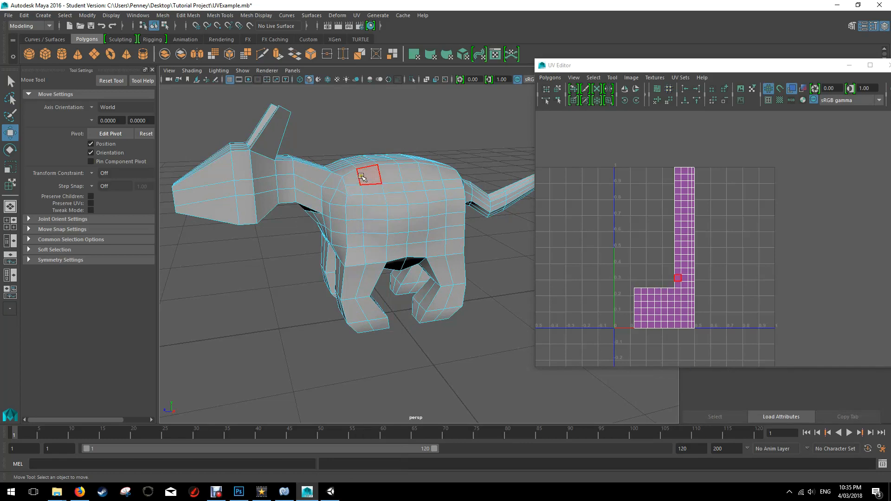
left_click_drag(459, 198, 441, 217, "alt")
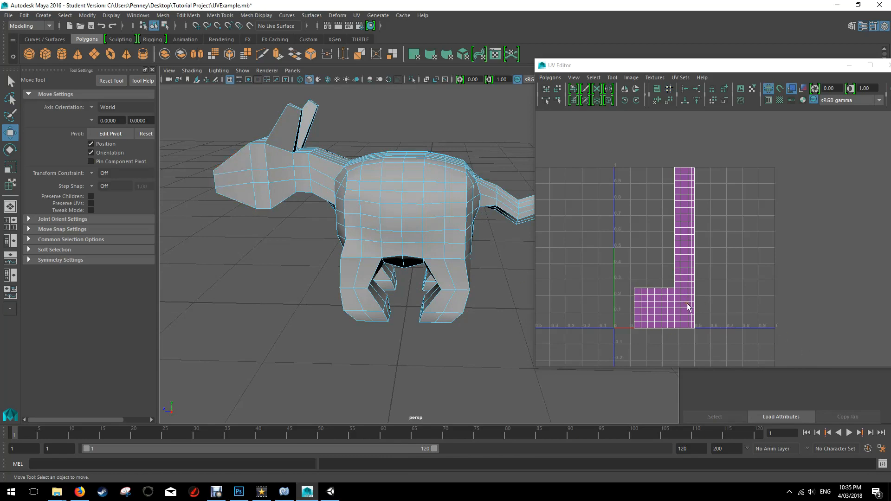
left_click(241, 182)
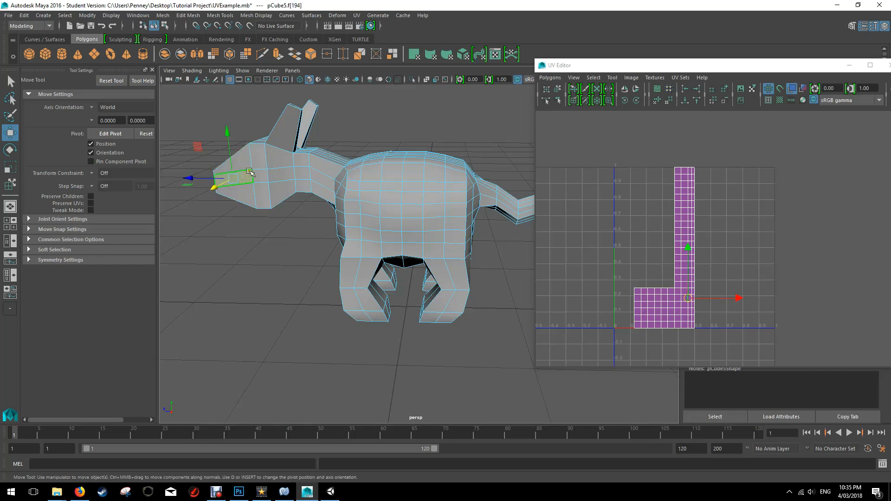
scroll(738, 308, "up", 3)
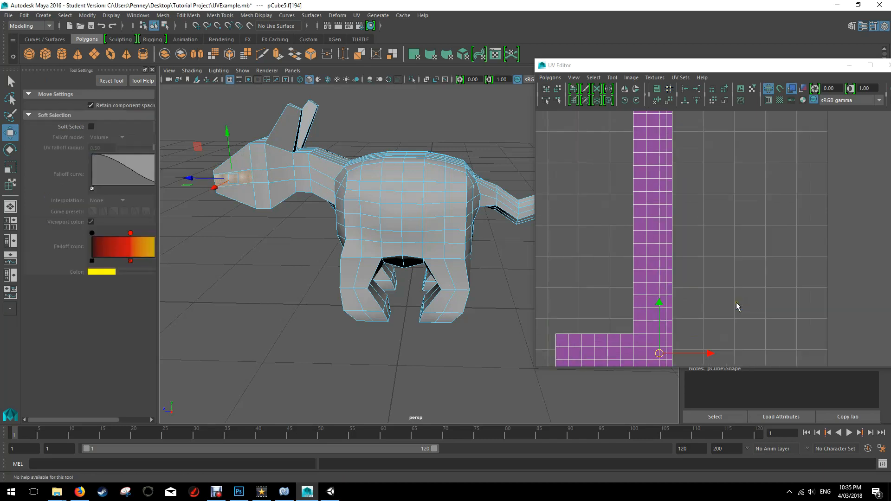
middle_click_drag(736, 285, 746, 167, "alt")
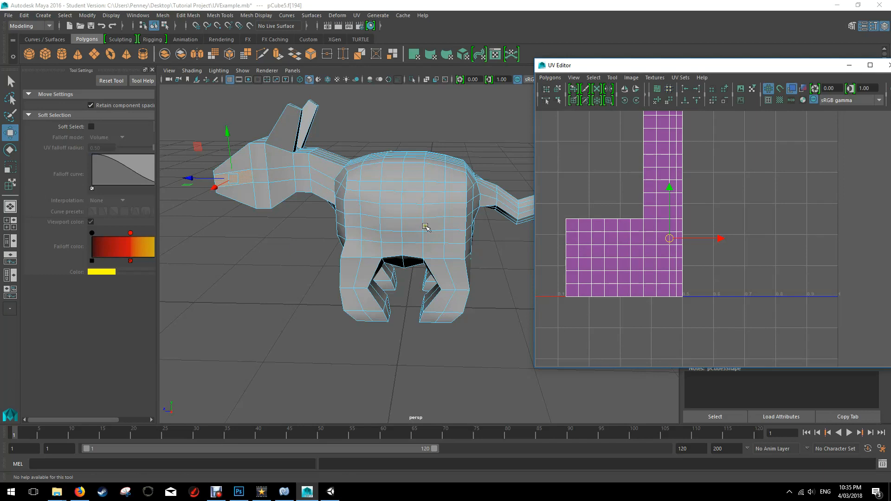
left_click_drag(412, 218, 480, 212, "alt")
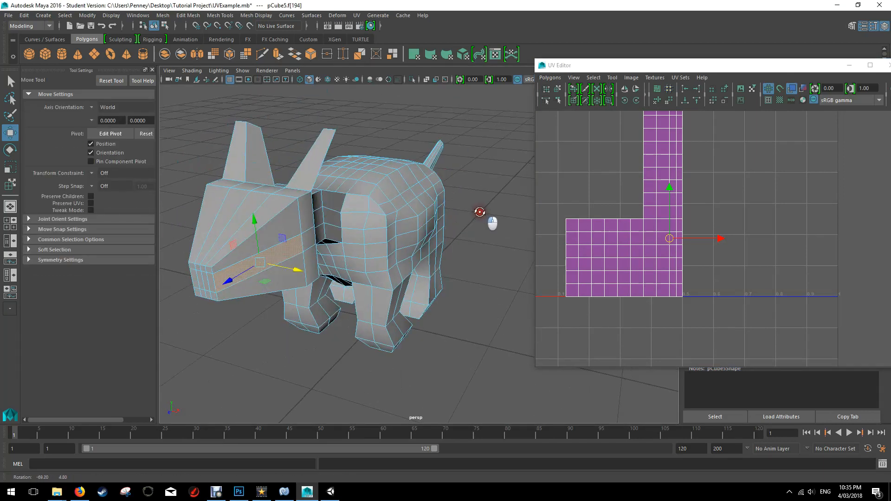
- Select all UVs of the animal model and apply Sew UV Edges to join them
right_click_drag(408, 225, 458, 205)
left_click(406, 208)
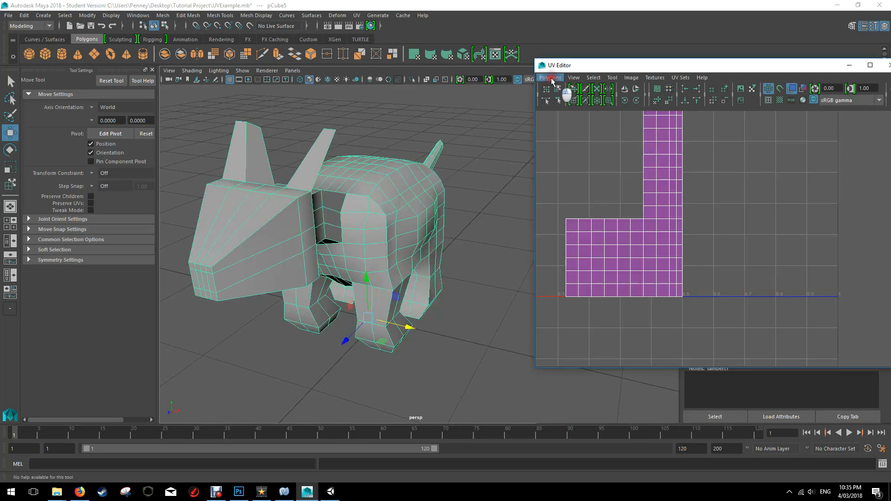
left_click(551, 79)
left_click(733, 226)
scroll(734, 227, "down", 2)
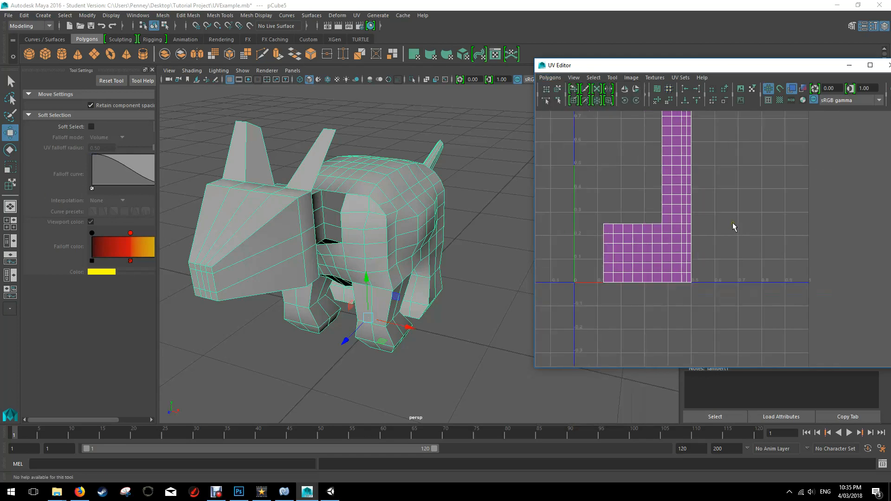
scroll(734, 227, "down", 3)
right_click_drag(709, 184, 738, 181)
left_click_drag(625, 114, 754, 303)
left_click(550, 78)
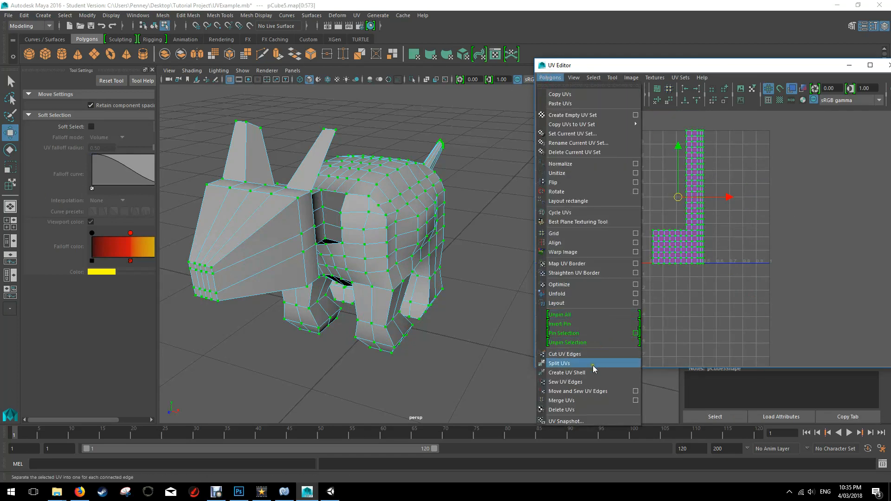
left_click(587, 382)
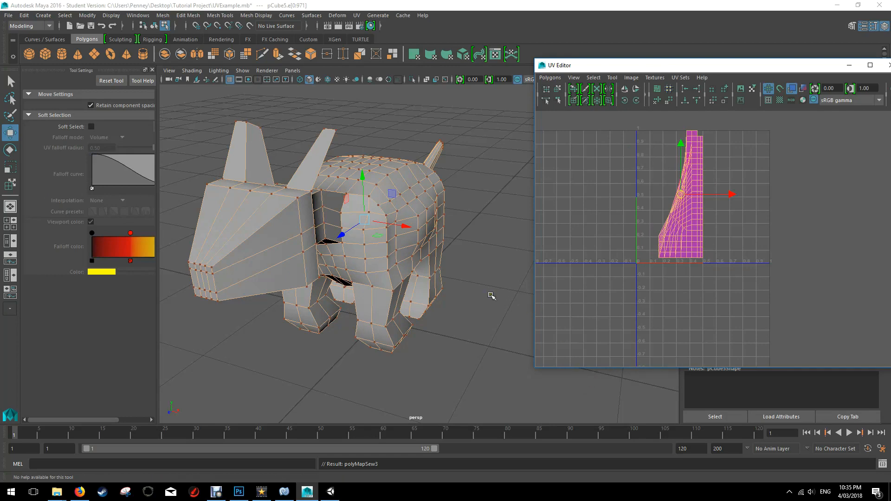
- Switch to Firefox to view the animal skin rug image results as an unfolding reference, and return to Maya
left_click_drag(472, 227, 476, 252, "alt")
left_click_drag(472, 262, 462, 288, "alt")
scroll(453, 283, "down", 4)
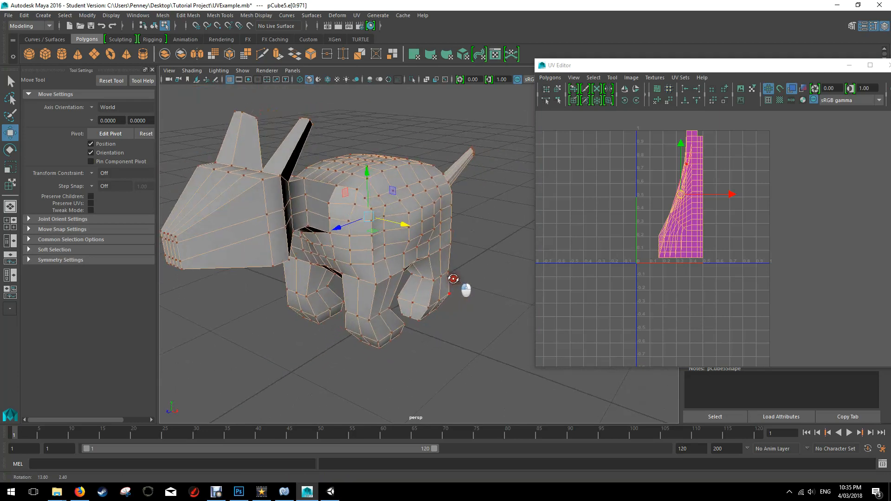
left_click(82, 491)
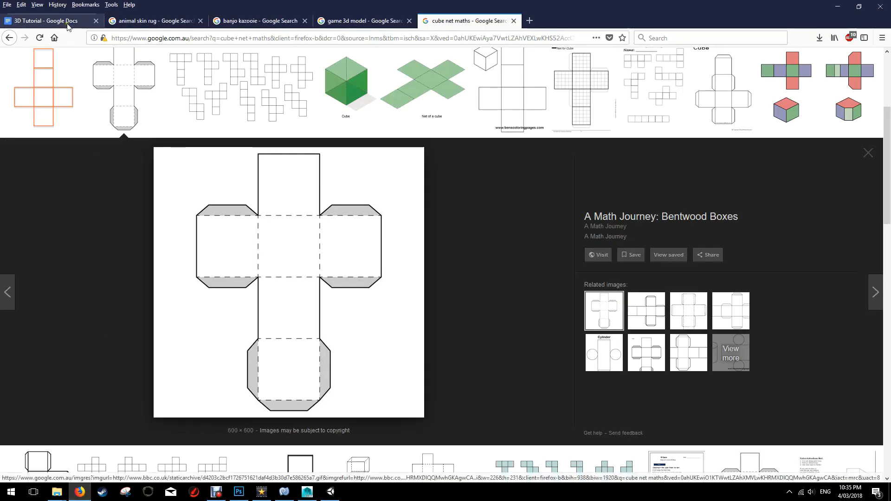
left_click(147, 21)
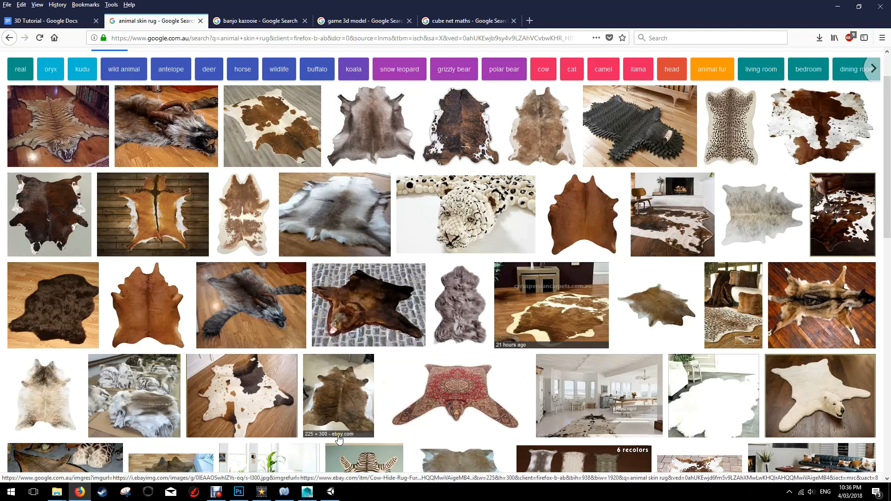
left_click(315, 495)
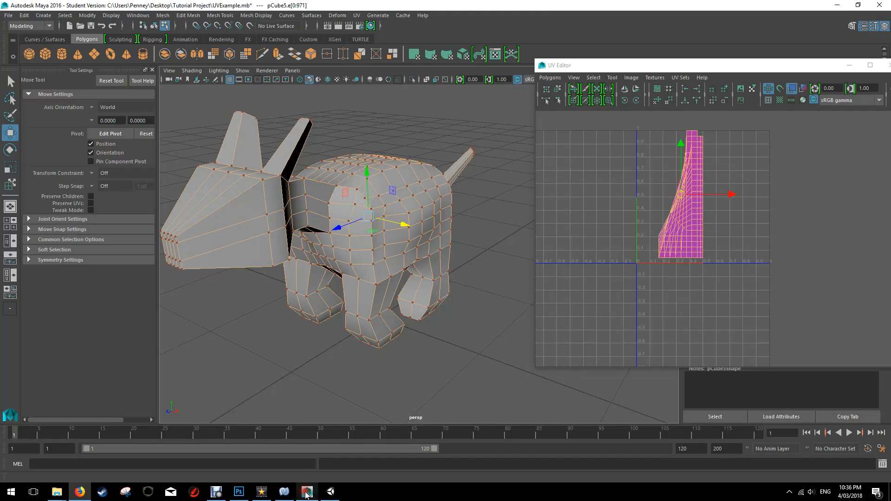
- Select the edges along the centre line of the animal's belly and apply Cut UV Edges to them
left_click_drag(364, 300, 300, 244, "alt")
left_click_drag(375, 267, 453, 278, "alt")
right_click_drag(374, 285, 371, 209)
left_click(364, 248)
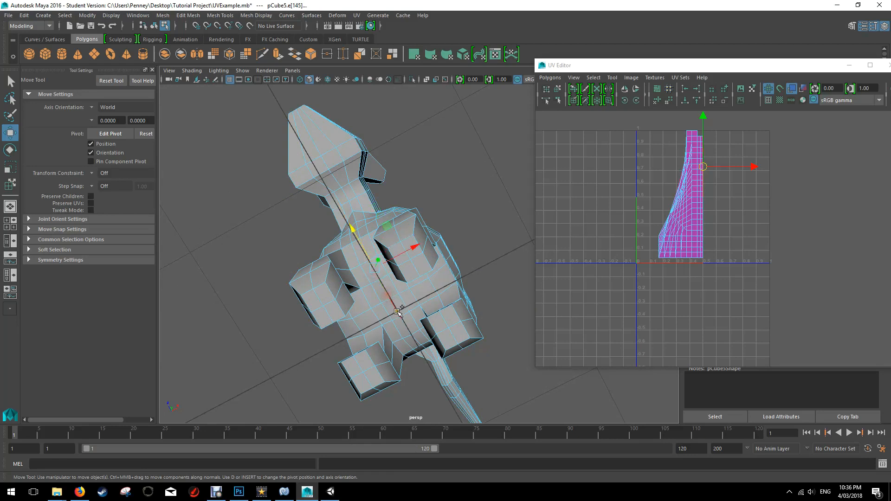
scroll(416, 317, "up", 2)
left_click(398, 371, "shift")
left_click_drag(397, 370, 385, 316, "alt")
left_click_drag(410, 265, 403, 286, "alt")
left_click(554, 78)
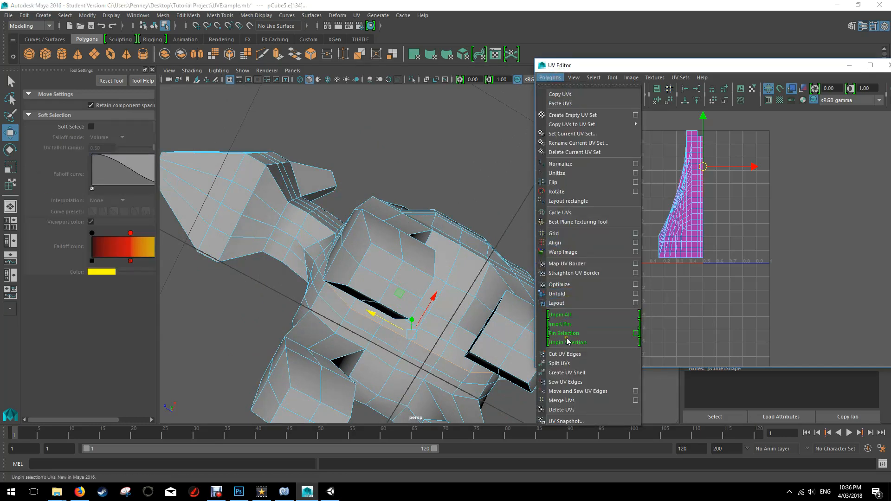
left_click(564, 354)
- Display texture border edges on the animal model and thicken them to an edge width of about 5.78
left_click_drag(372, 259, 420, 289, "alt")
right_click_drag(396, 190, 419, 181)
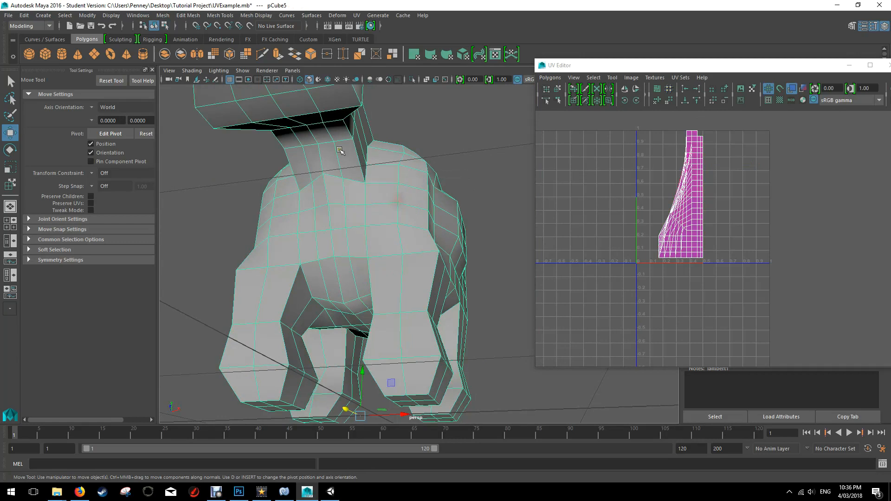
left_click(111, 15)
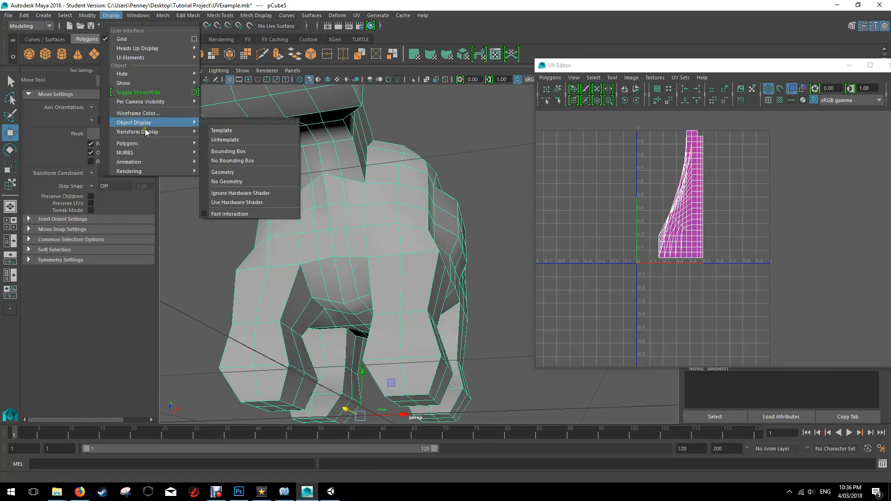
mouse_move(149, 143)
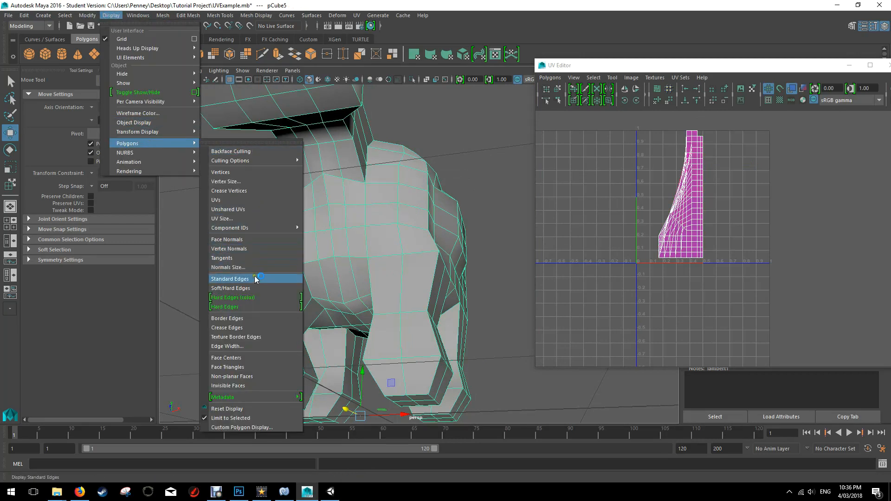
left_click(246, 337)
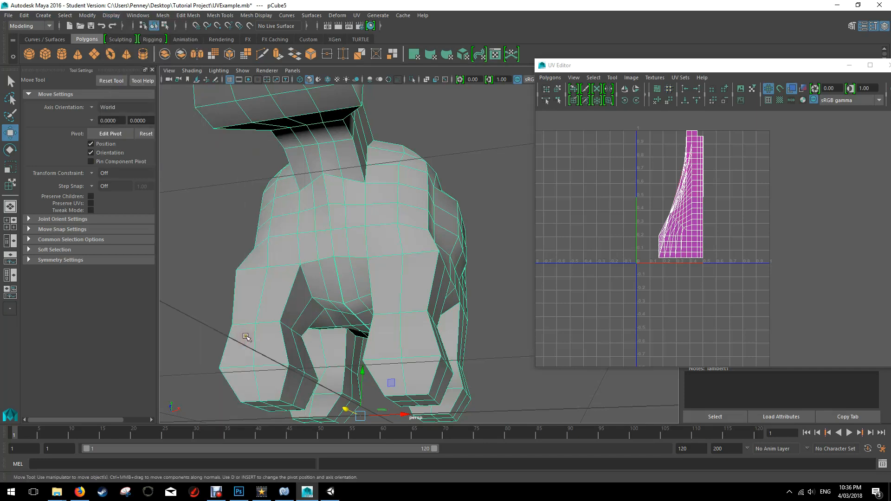
left_click(111, 16)
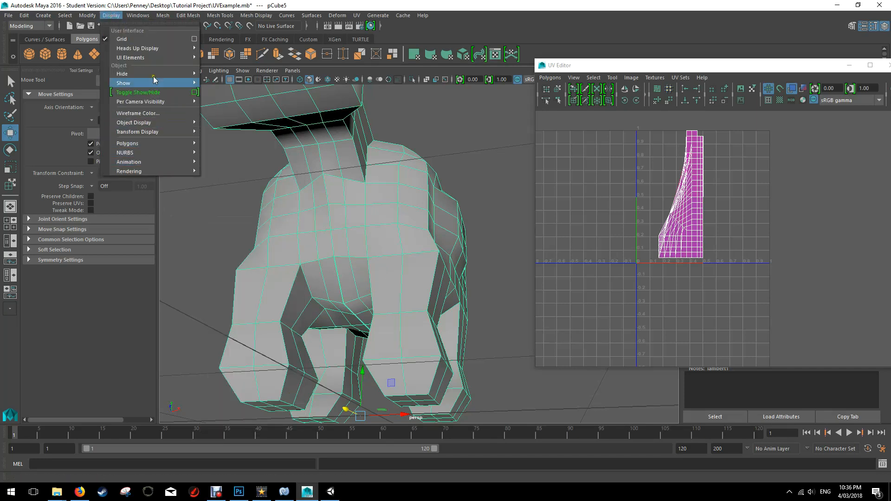
mouse_move(160, 143)
mouse_move(256, 398)
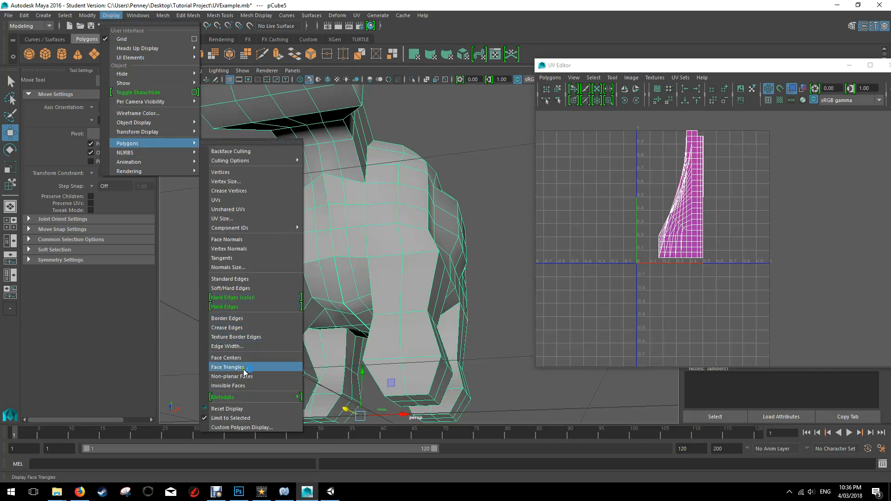
left_click(234, 347)
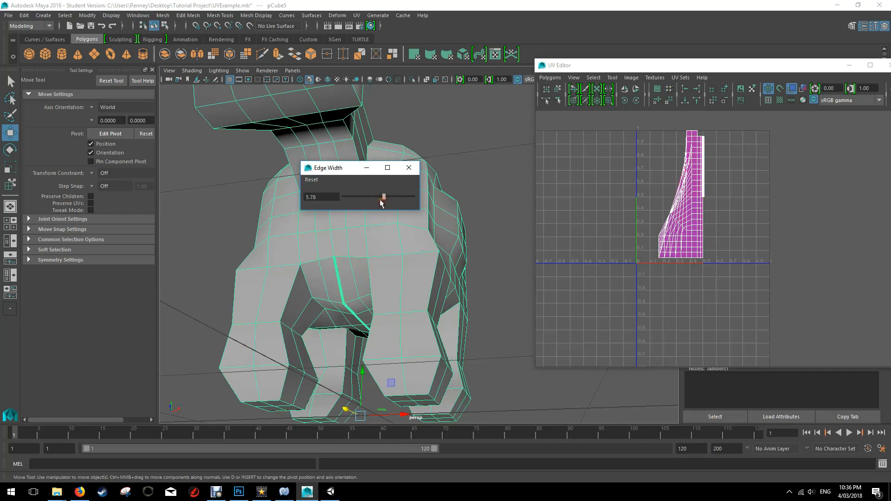
left_click(408, 168)
- Extend the belly seam forward by cutting the UV edges along the centre of the chest and the underside of the neck
left_click_drag(413, 195, 407, 264, "alt")
left_click_drag(687, 65, 746, 82)
left_click_drag(511, 186, 336, 240, "alt")
mouse_move(325, 234)
right_mouse_down()
mouse_move(330, 247)
mouse_move(328, 218)
right_mouse_up()
left_click(323, 216)
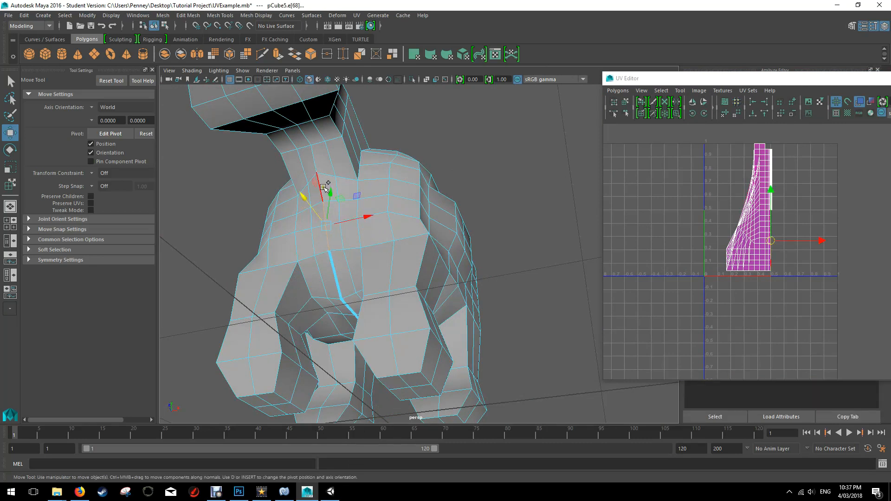
left_click_drag(309, 129, 306, 99, "alt")
left_click(622, 95)
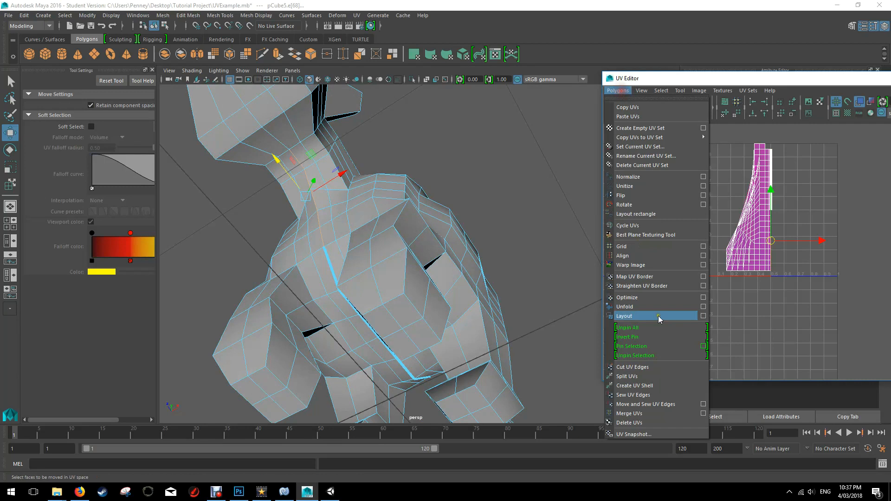
left_click(643, 370)
- Extend the belly seam backward by cutting the centre-line UV edges from the rear of the belly to the base of the tail
left_click_drag(539, 281, 356, 280, "alt")
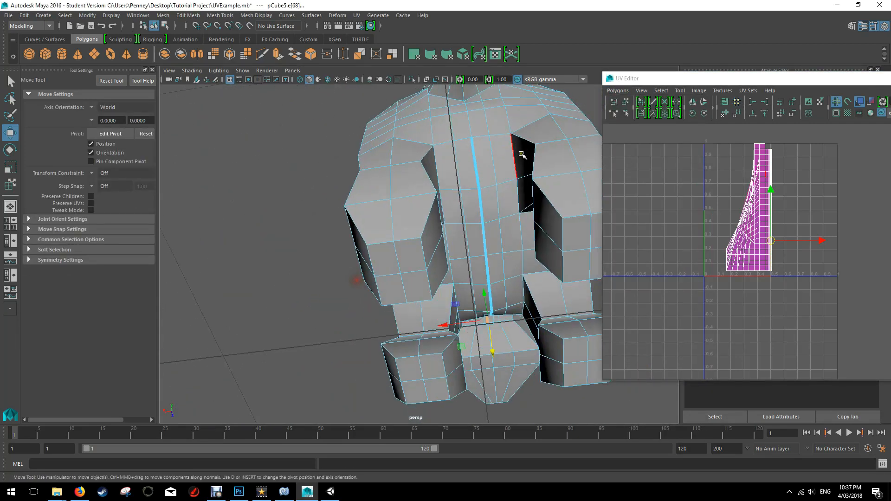
left_click(468, 126)
left_click_drag(470, 106, 501, 207, "alt")
left_click(536, 132, "shift")
left_click_drag(534, 145, 515, 199, "alt")
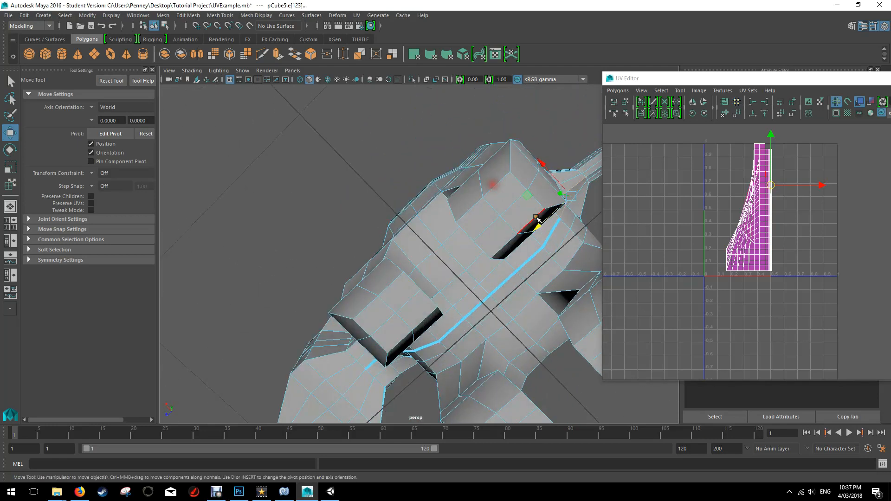
middle_click_drag(559, 196, 368, 276, "alt")
scroll(390, 260, "up", 5)
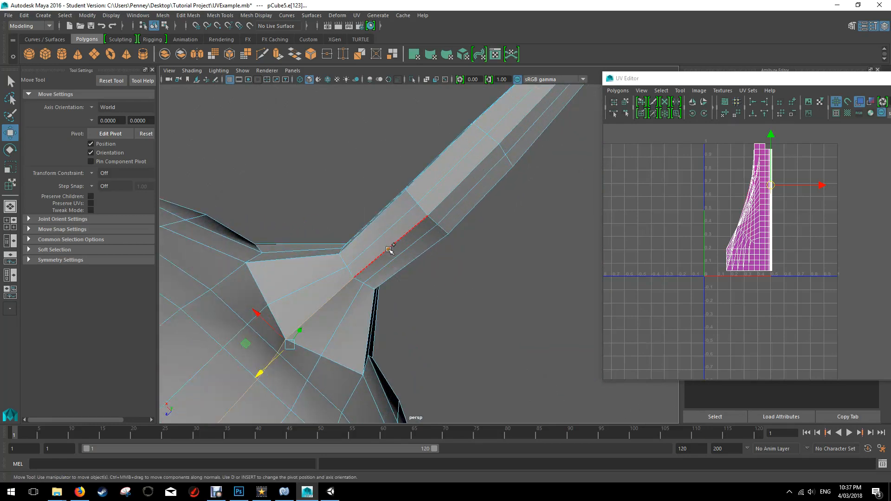
left_click(617, 90)
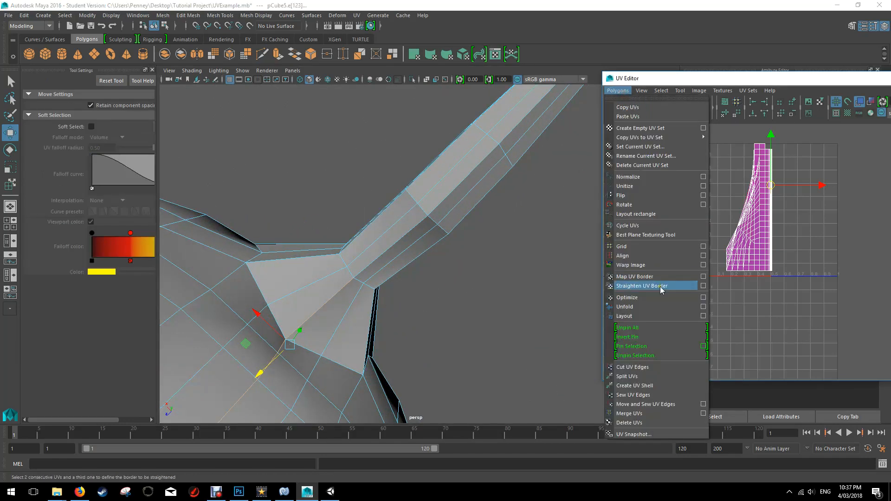
left_click(632, 367)
- Select all UVs of the animal model and unfold them along the new seam
left_click_drag(416, 274, 583, 193, "alt")
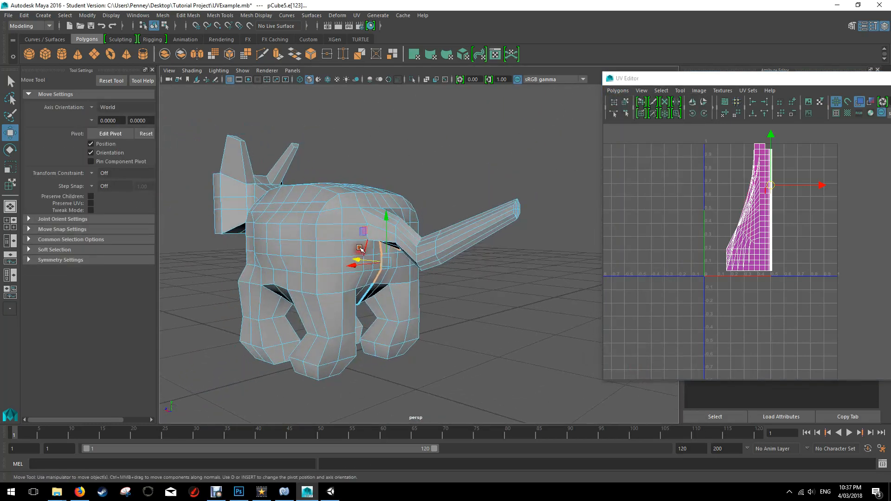
right_click_drag(743, 191, 768, 191)
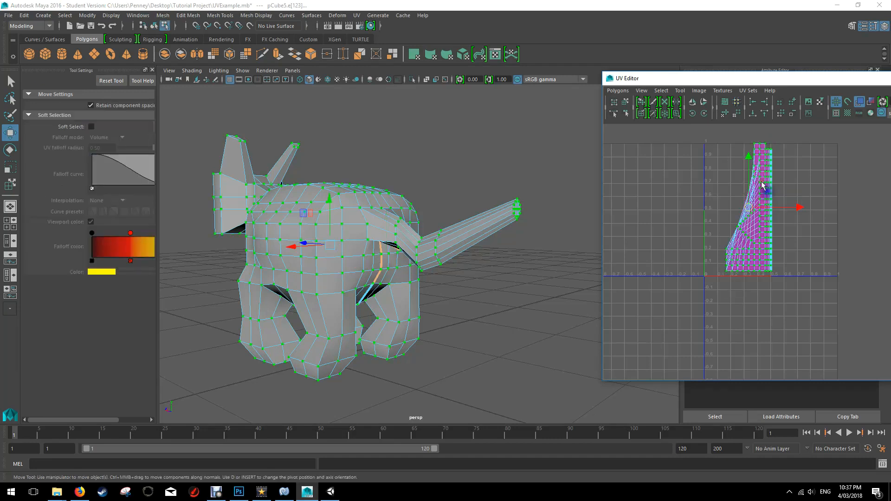
left_click(618, 91)
left_click(638, 306)
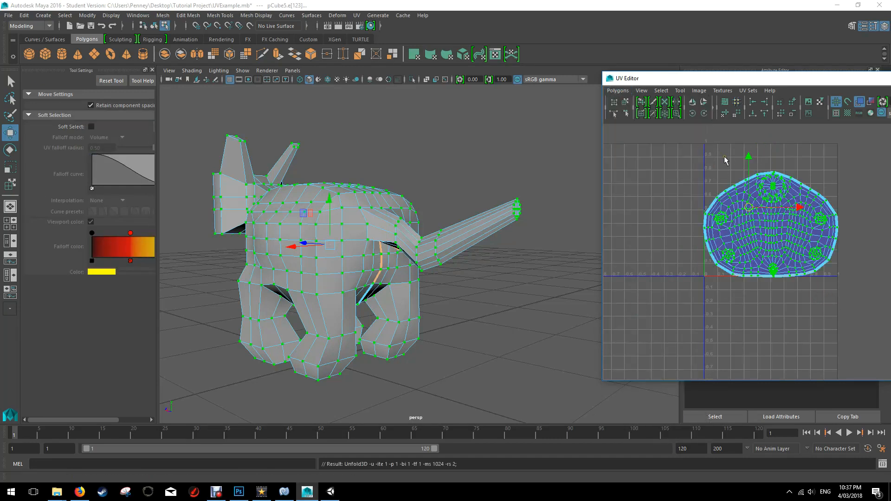
- Examine the unfolded UV shell, looking closely at the circular clusters that belong to the legs and head
scroll(801, 254, "up", 3)
scroll(801, 218, "up", 2)
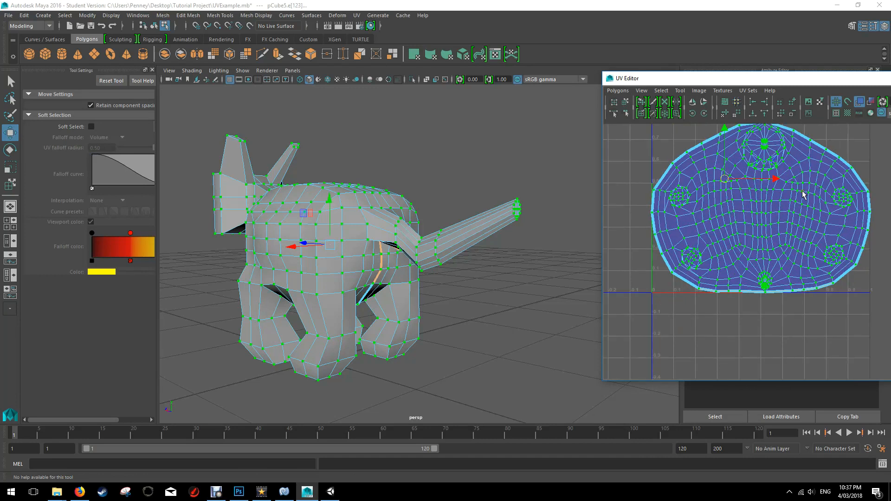
key("ctrl+z")
scroll(799, 202, "up", 1)
middle_click_drag(799, 203, 782, 249, "alt")
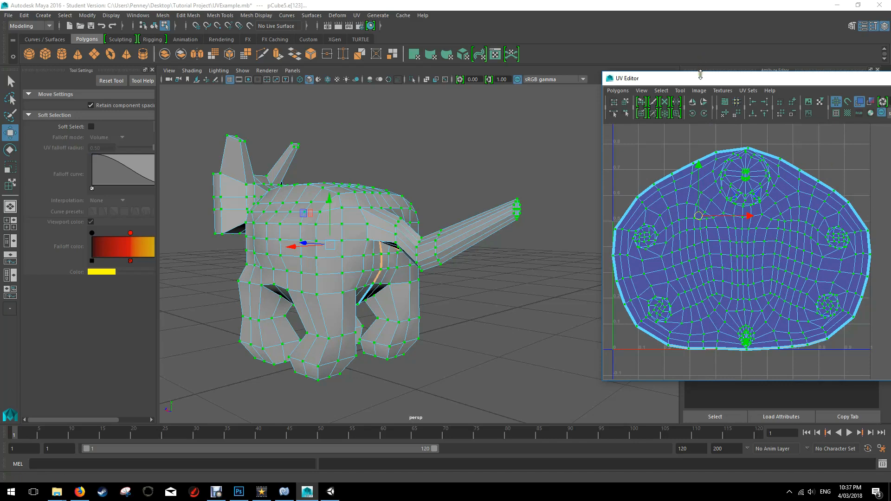
left_click_drag(676, 76, 610, 65)
left_click_drag(346, 275, 383, 207, "alt")
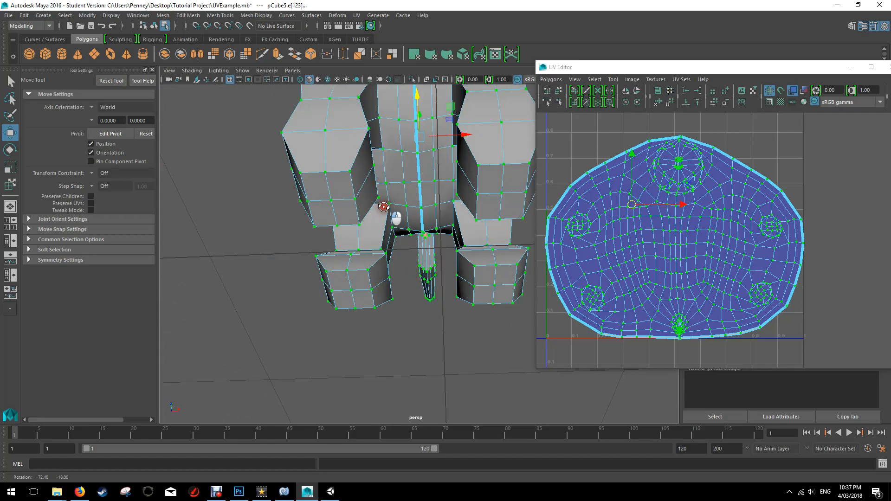
scroll(682, 245, "up", 5)
middle_click_drag(682, 245, 750, 261, "alt")
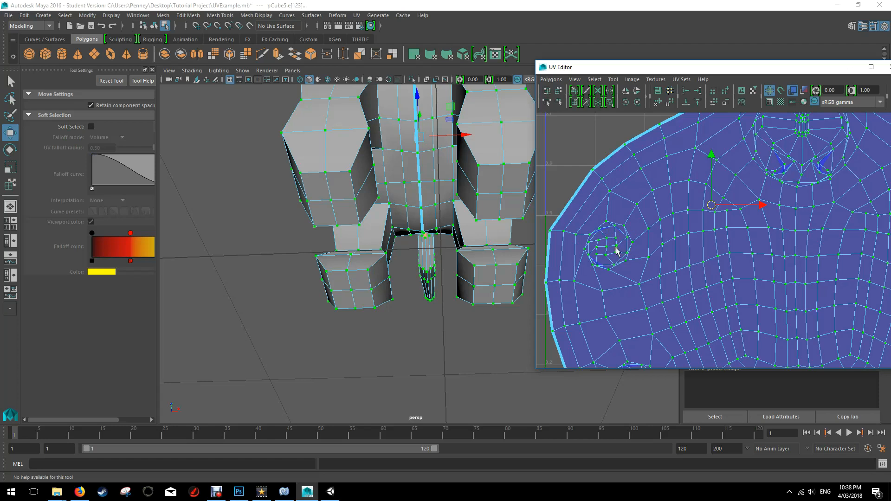
scroll(713, 247, "down", 3)
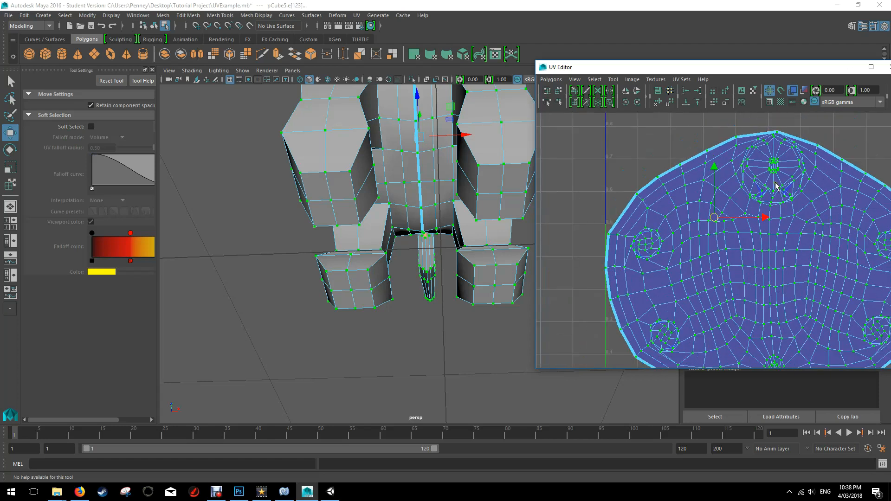
- Inspect the model's head, rear and legs and compare them with the matching areas of the unfolded UV layout
left_click_drag(396, 165, 392, 204, "alt")
scroll(732, 203, "down", 1)
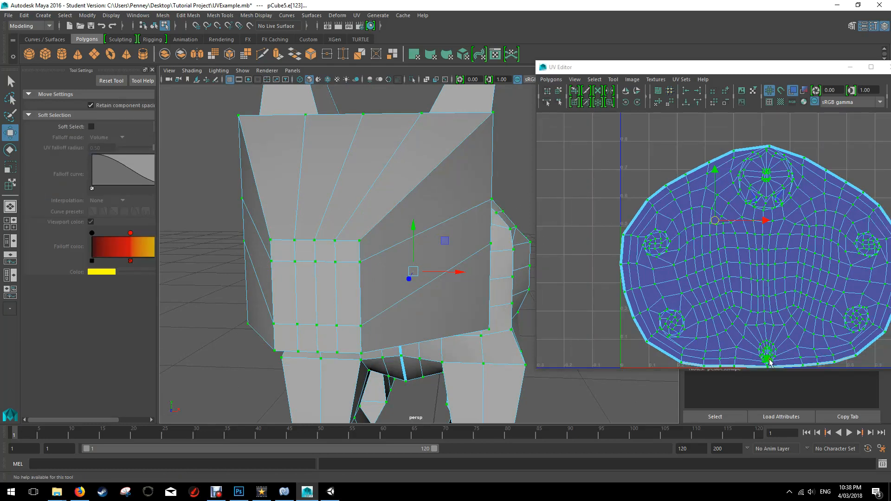
left_click_drag(433, 175, 245, 207, "alt")
left_click_drag(413, 191, 394, 188, "alt")
scroll(410, 187, "up", 2)
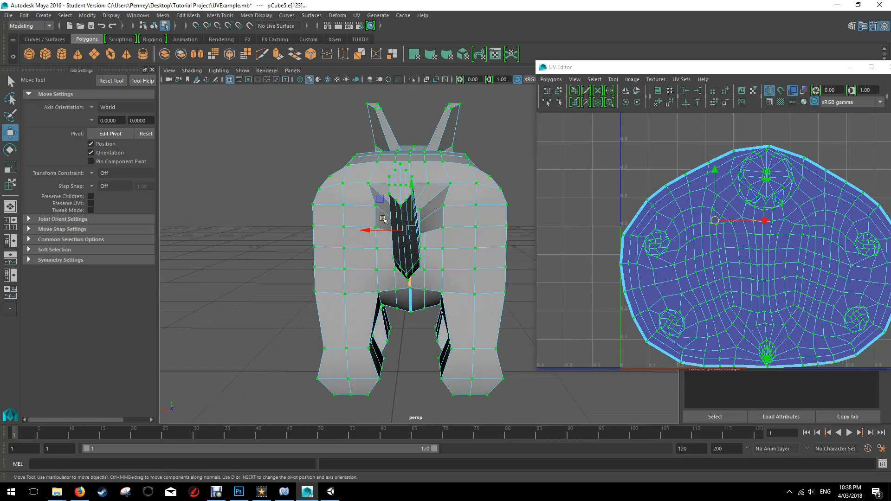
left_click_drag(339, 214, 506, 204, "alt")
scroll(434, 218, "up", 3)
scroll(435, 219, "down", 6)
left_click_drag(483, 273, 478, 230, "alt")
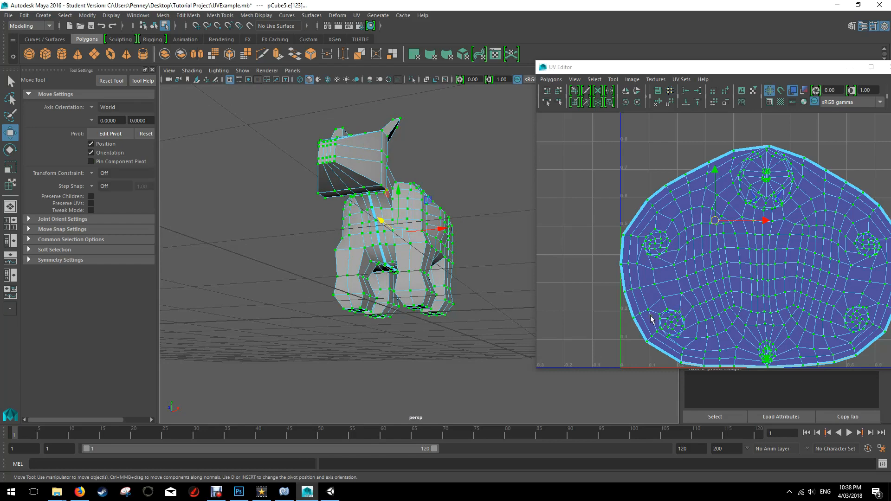
- Select the edges running from the belly seam down the inside of one rear leg to its foot and cut their UVs
left_click_drag(469, 260, 371, 246, "alt")
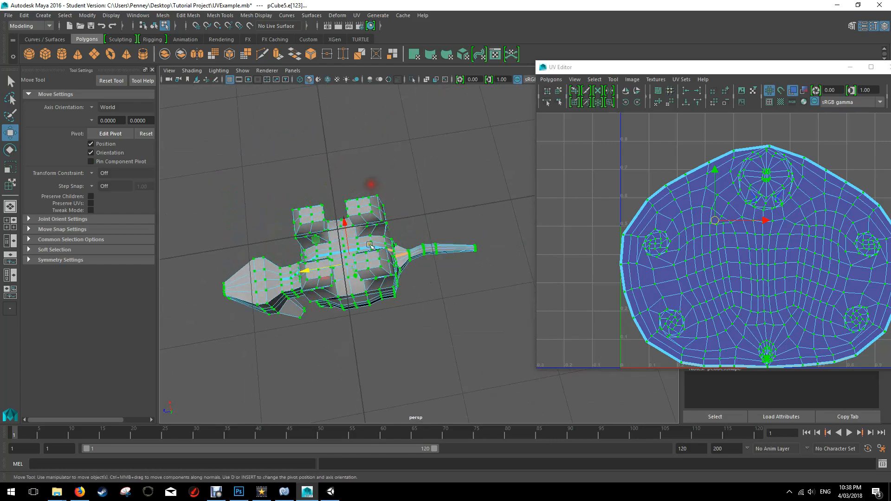
scroll(371, 232, "up", 5)
middle_click_drag(380, 204, 515, 244, "alt")
left_click_drag(484, 257, 455, 248, "alt")
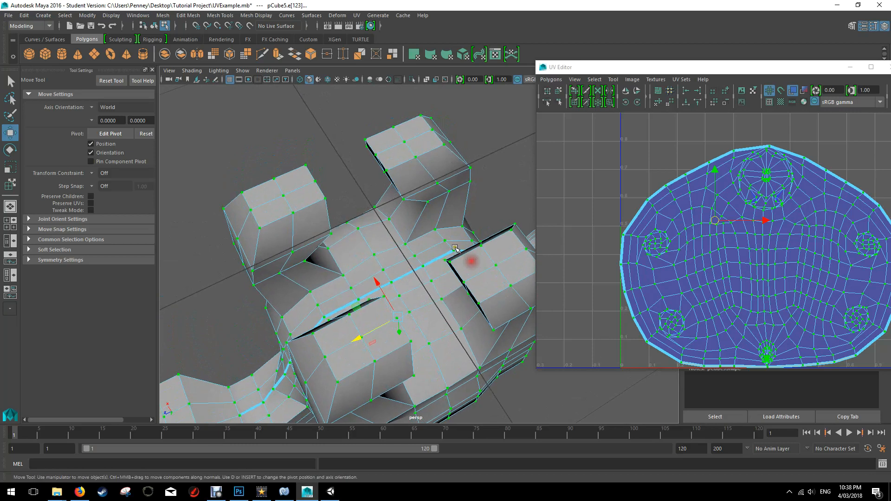
right_click(443, 238)
left_click(443, 210)
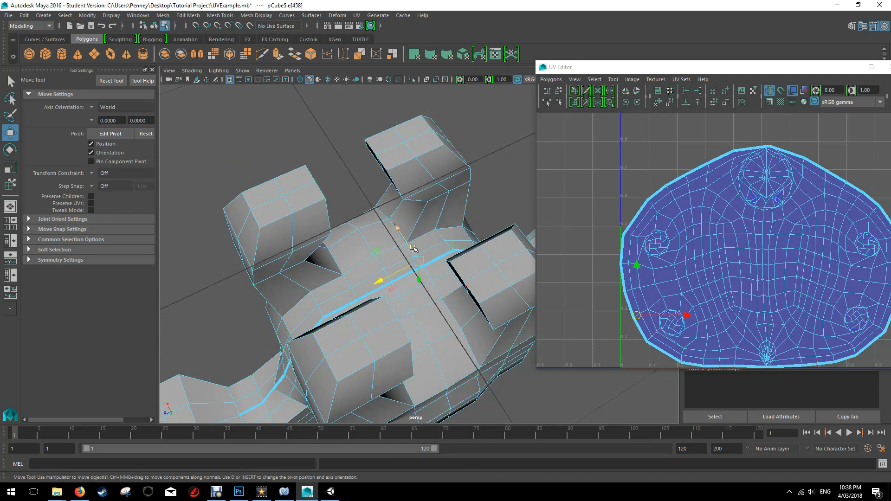
left_click_drag(436, 216, 450, 252, "alt")
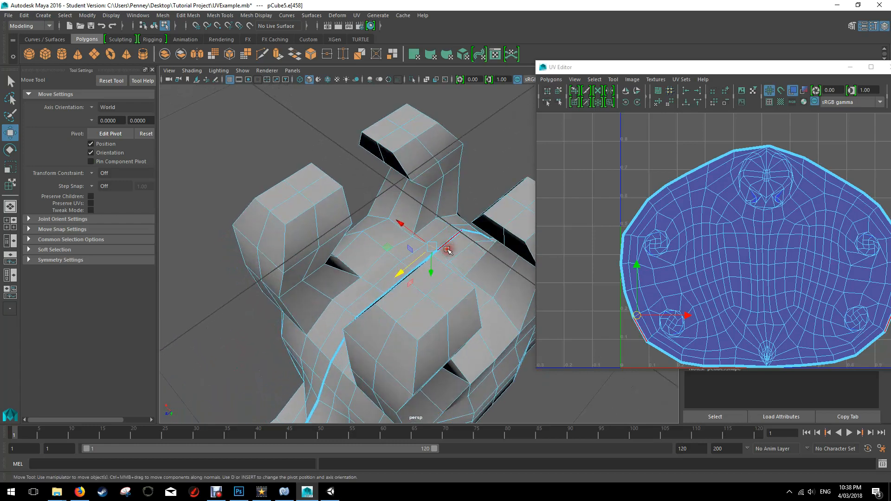
scroll(446, 251, "up", 5)
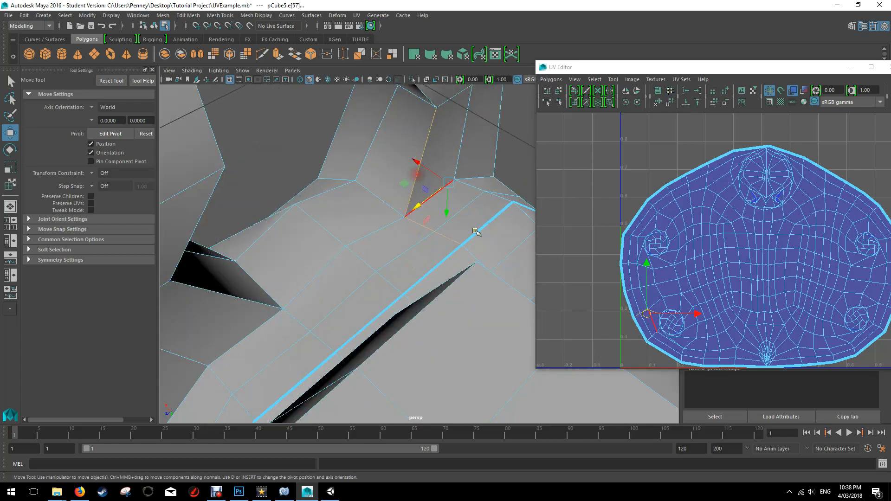
scroll(437, 199, "down", 6)
left_click_drag(455, 217, 477, 199, "alt")
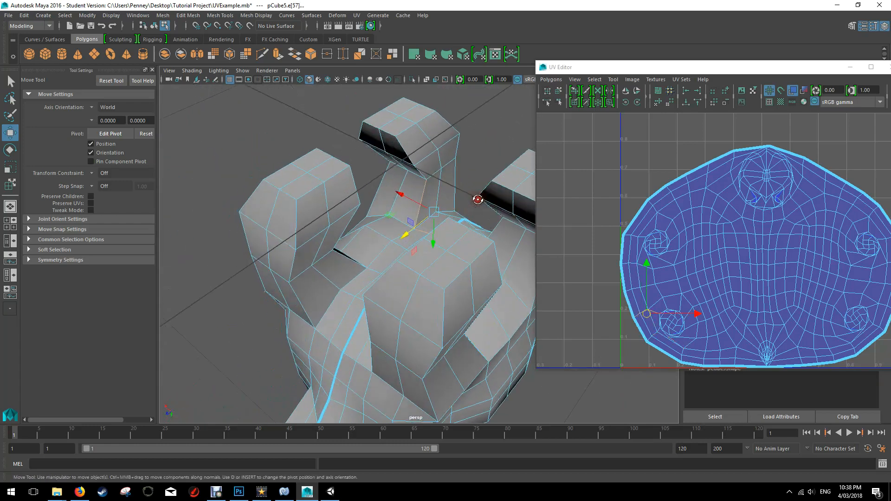
left_click(425, 172, "shift")
left_click(408, 150, "shift")
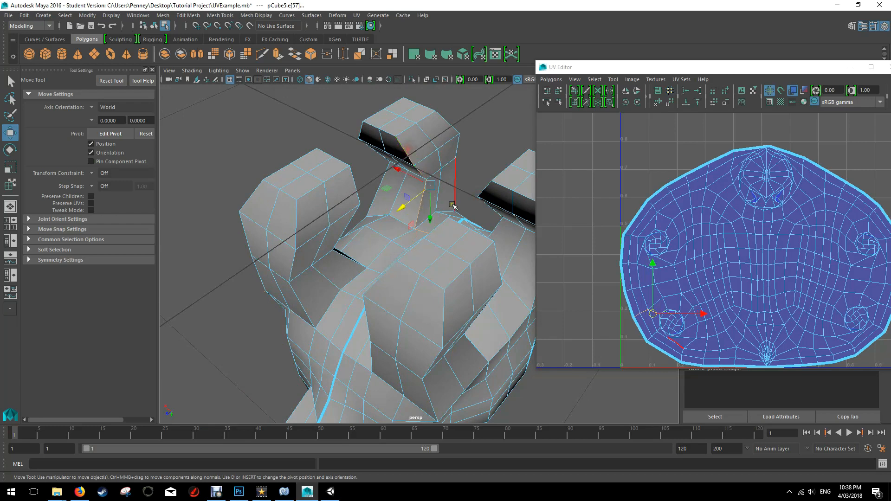
left_click(551, 79)
left_click(570, 356)
- Cut the matching UV edges from the belly seam down the inside of the opposite rear leg
left_click_drag(375, 200, 433, 212, "alt")
left_click(481, 232)
left_click(496, 229, "shift")
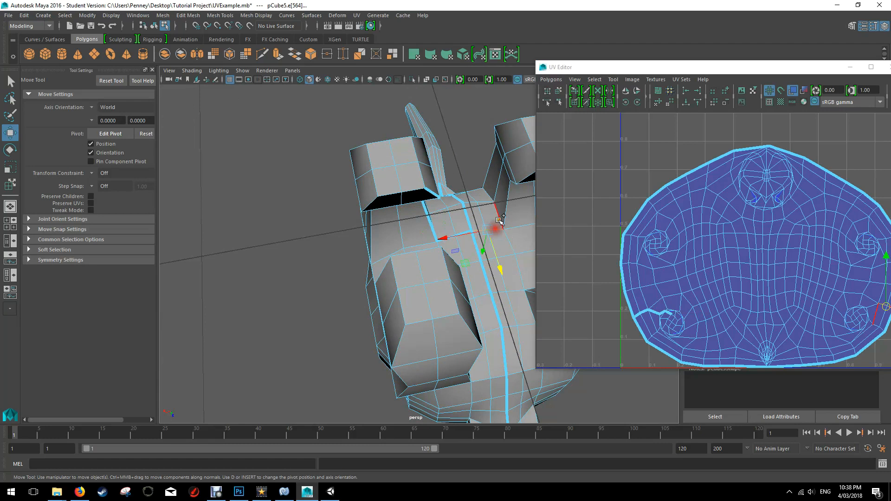
left_click_drag(508, 186, 532, 160, "alt")
left_click(504, 147, "shift")
left_click(551, 79)
left_click(566, 355)
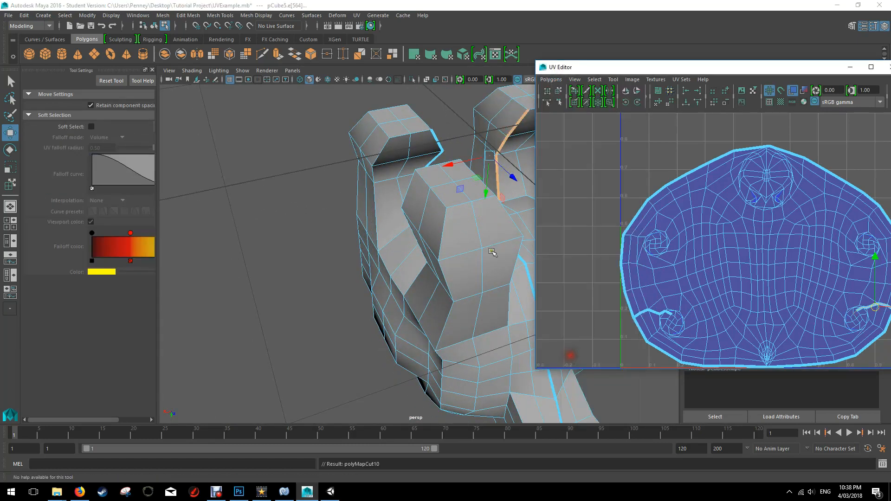
- Select the edges from the belly seam down the inside of both front legs to the feet and cut their UVs
left_click_drag(491, 248, 348, 209, "alt")
left_click(318, 202, "shift")
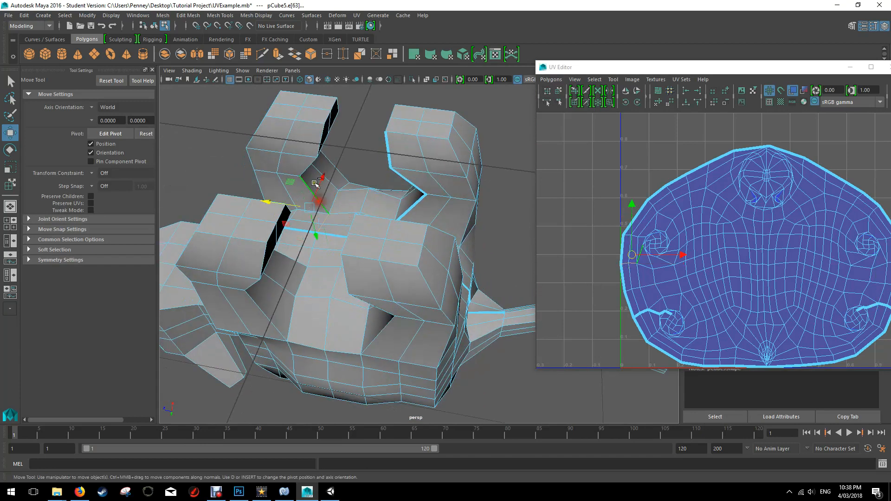
left_click_drag(310, 169, 360, 155, "alt")
key("ctrl+z")
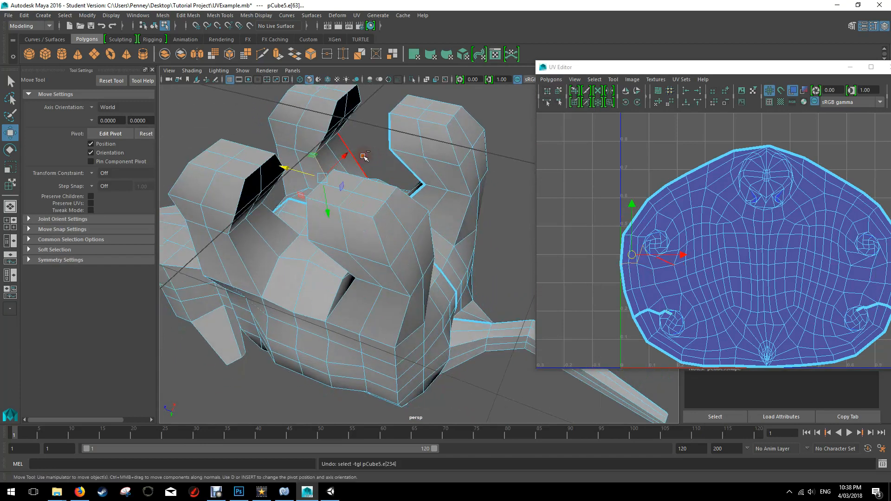
left_click(320, 140, "shift")
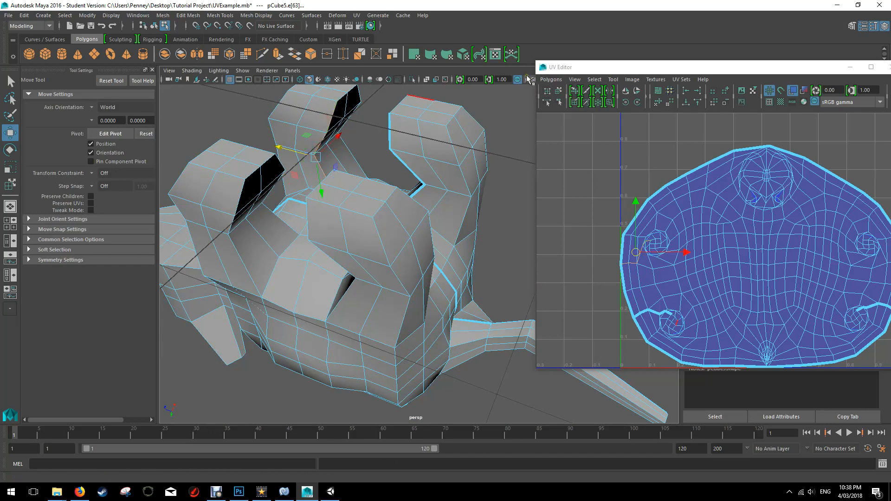
left_click_drag(326, 118, 351, 134, "alt")
key("f")
left_click_drag(363, 190, 383, 225, "alt")
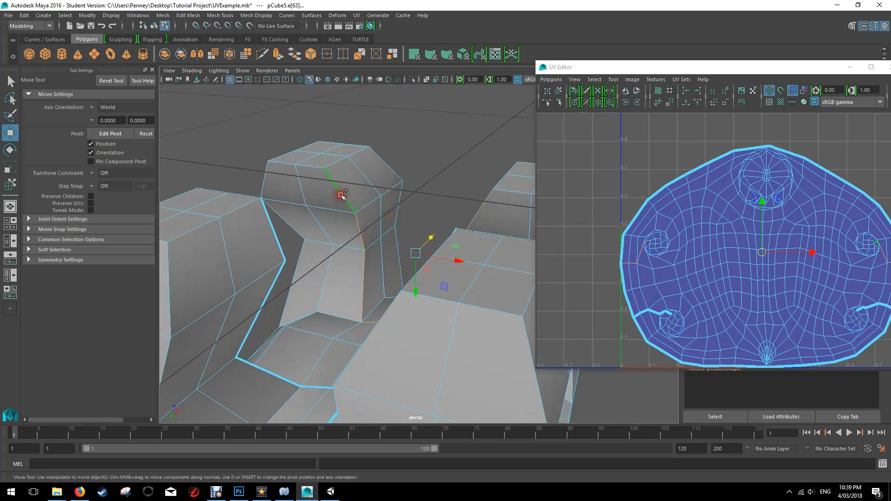
left_click(551, 80)
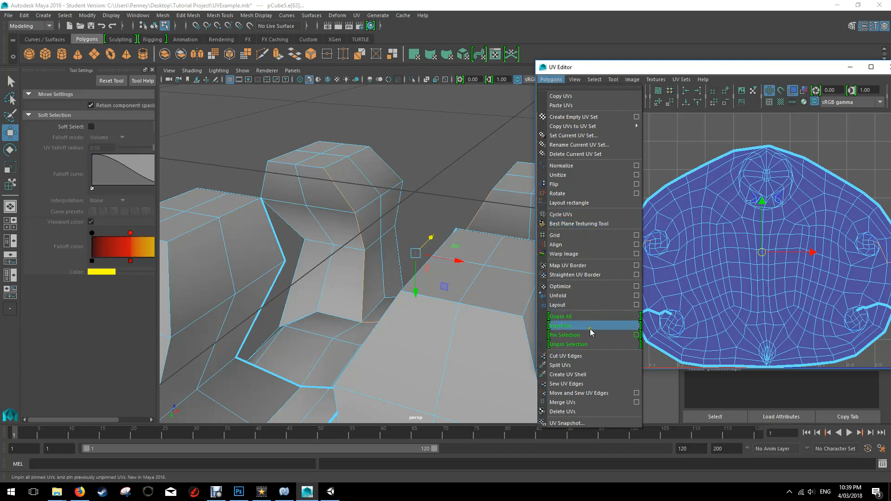
left_click(580, 357)
- Select all of the animal's UVs and unfold the shell along the four leg cuts
left_click_drag(413, 225, 519, 348, "alt")
scroll(457, 238, "down", 8)
right_click_drag(831, 236, 858, 232)
left_click_drag(755, 70, 648, 55)
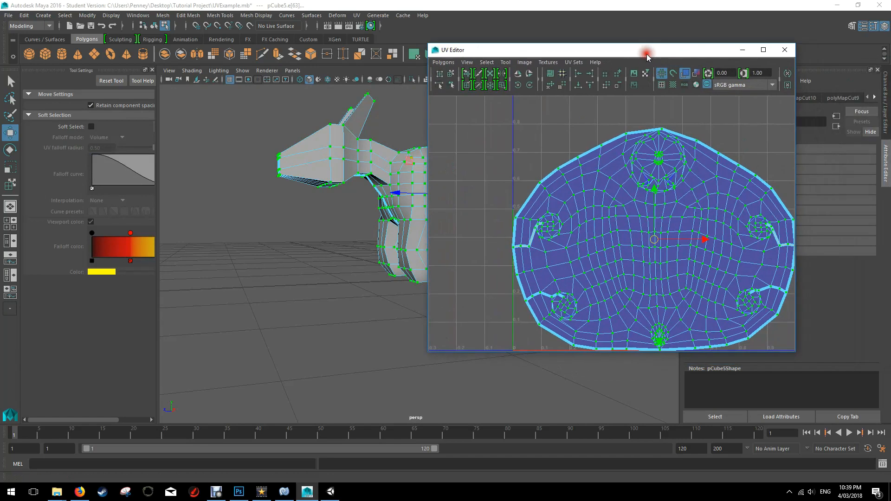
left_click_drag(555, 143, 780, 368)
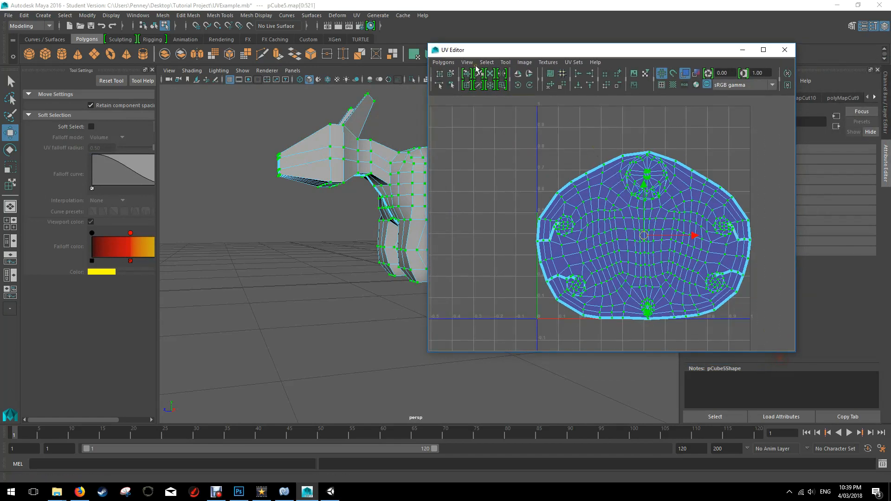
left_click(443, 62)
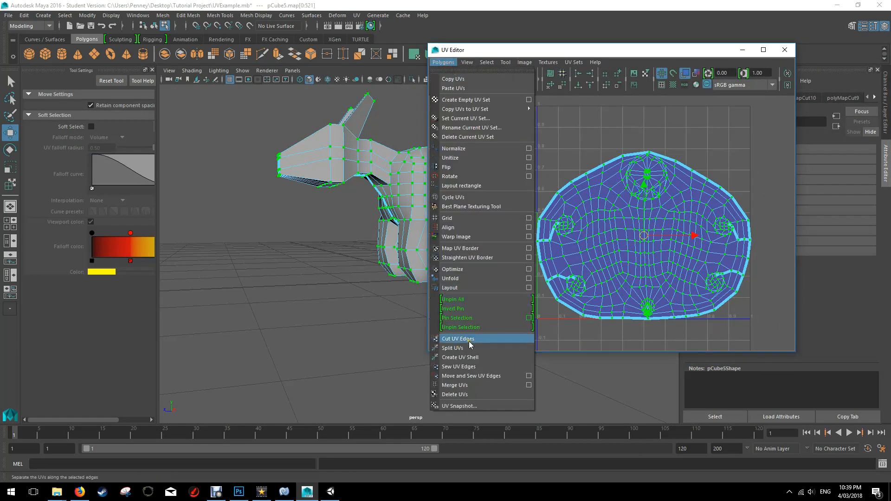
left_click(457, 278)
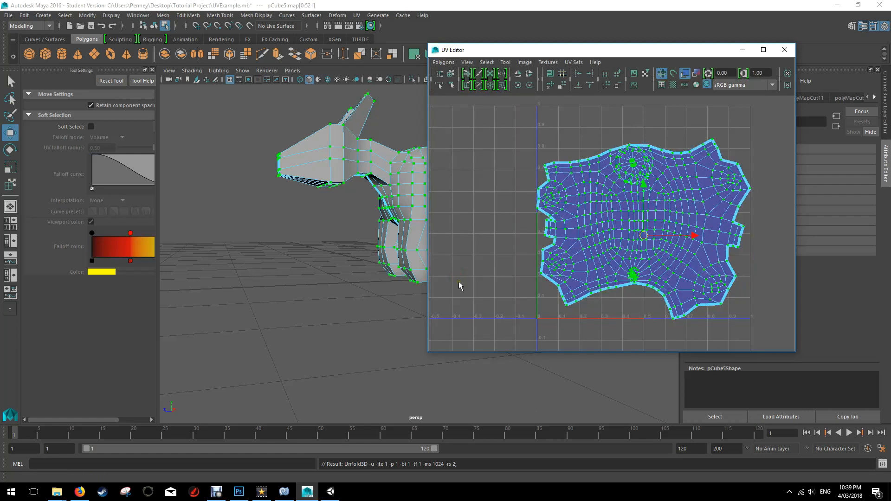
- Compare the unfolded UV shell with the model's head, body and legs
scroll(680, 262, "up", 2)
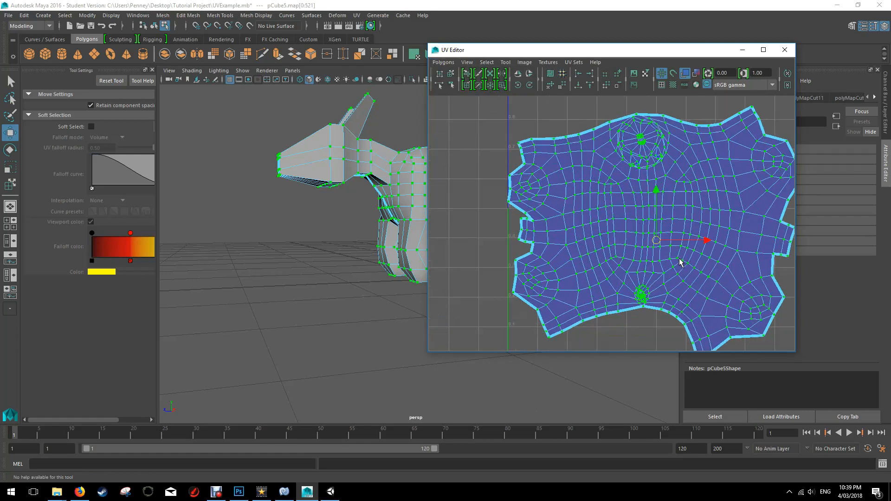
scroll(681, 262, "up", 1)
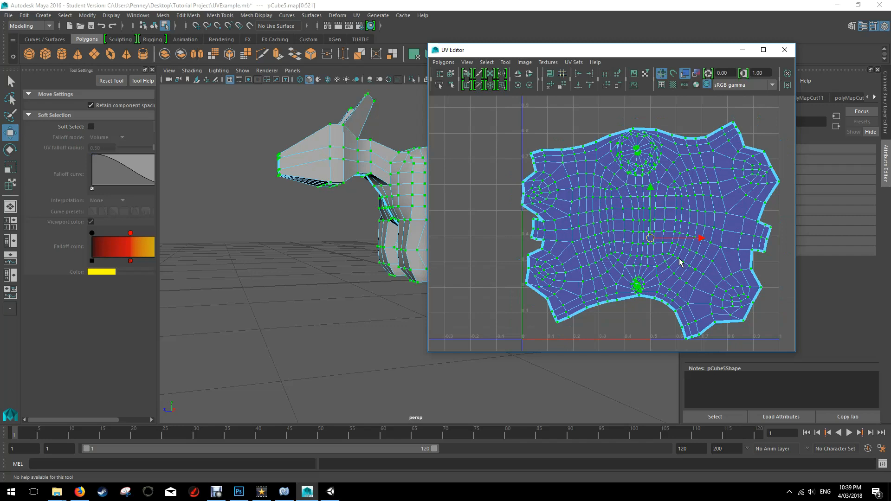
left_click_drag(357, 292, 487, 310, "alt")
middle_click_drag(351, 216, 241, 277, "alt")
left_click_drag(241, 276, 442, 246, "alt")
left_click_drag(396, 266, 369, 255, "alt")
scroll(753, 153, "down", 3)
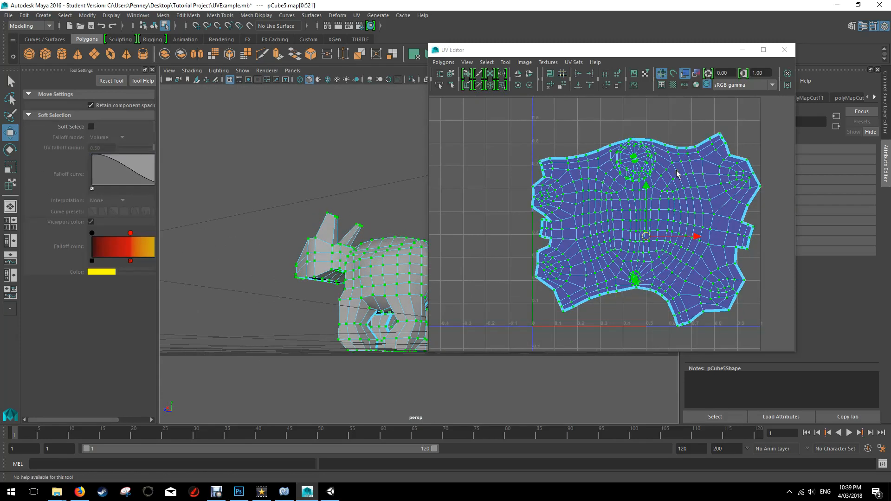
- Try to relax the head cluster's UVs with the Unfold UV Tool brush and undo the stroke
right_click(648, 154)
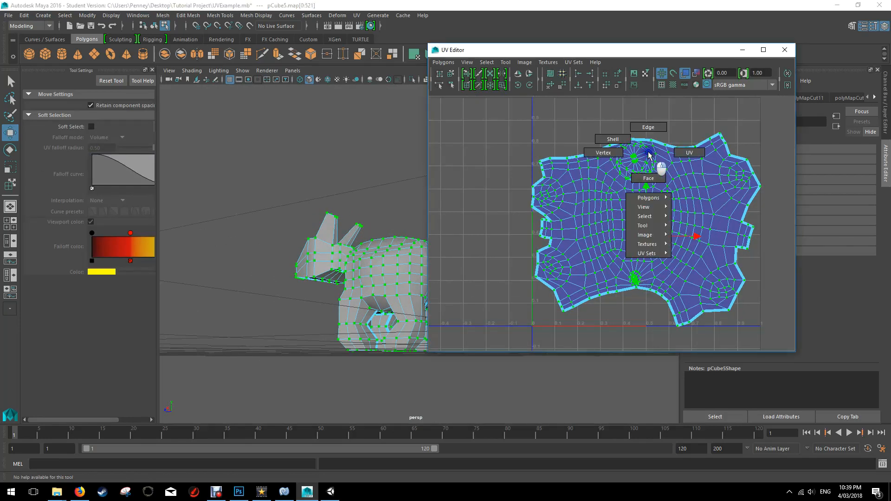
left_click(501, 62)
left_click(529, 127)
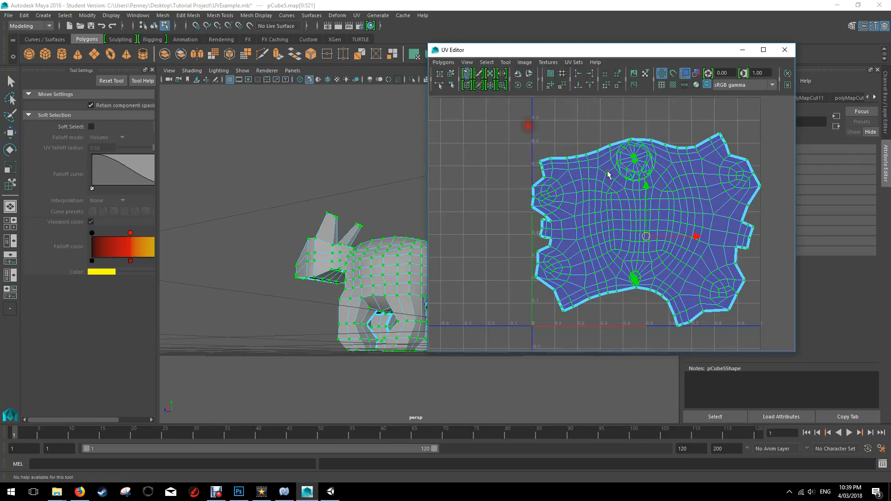
mouse_move(640, 160)
left_mouse_down()
mouse_move(586, 171)
mouse_move(609, 224)
mouse_move(640, 193)
mouse_move(622, 184)
mouse_move(628, 216)
left_mouse_up()
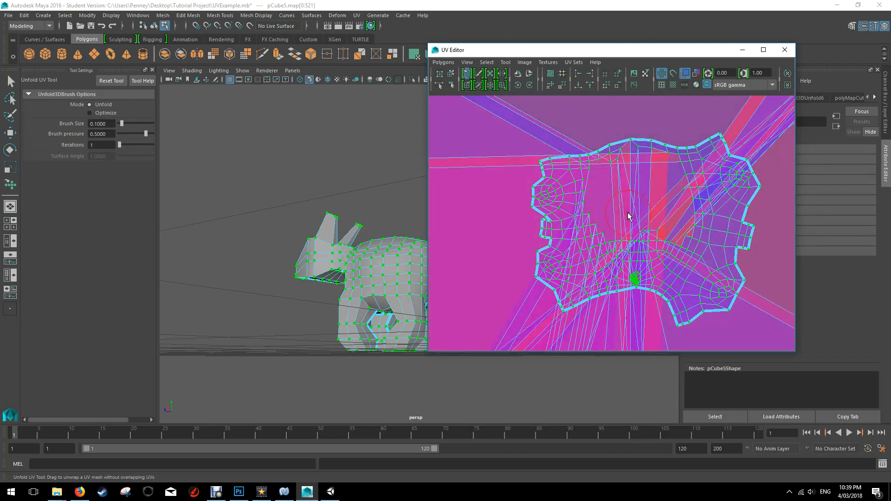
key("ctrl+z")
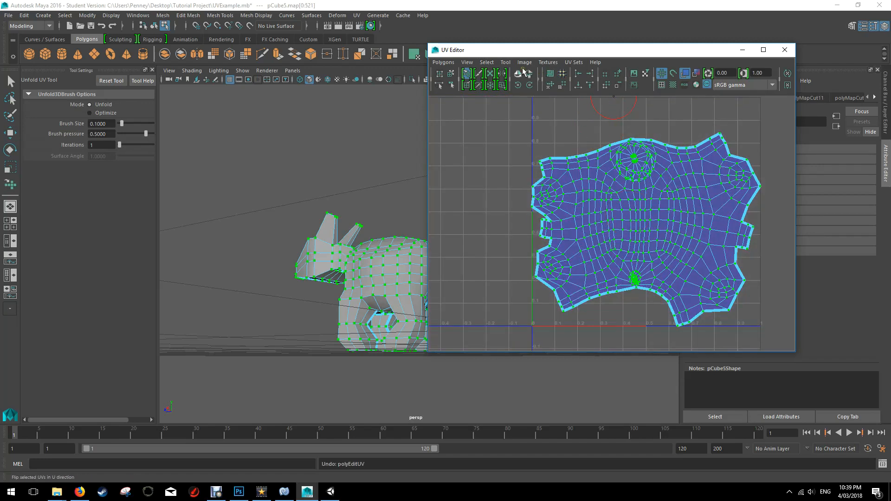
- Select the edge loop around the neck where it meets the head and cut its UVs
left_click(448, 63)
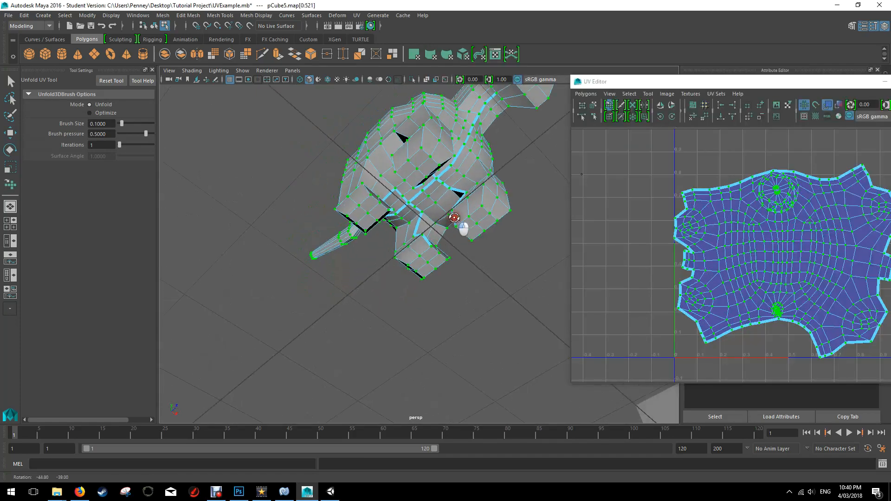
left_click_drag(457, 224, 418, 290, "alt")
scroll(363, 256, "up", 3)
middle_click_drag(362, 251, 357, 233, "alt")
mouse_move(357, 233)
left_mouse_down("alt")
mouse_move(354, 308)
mouse_move(370, 224)
left_mouse_up("alt")
right_click(376, 164)
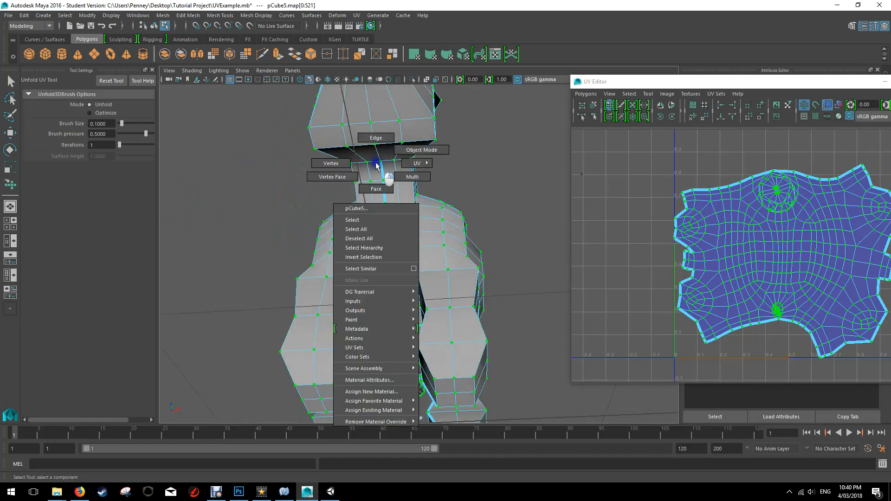
left_click(376, 138)
left_click_drag(438, 181, 299, 228, "alt")
left_click(288, 243)
left_click_drag(341, 193, 293, 195, "alt")
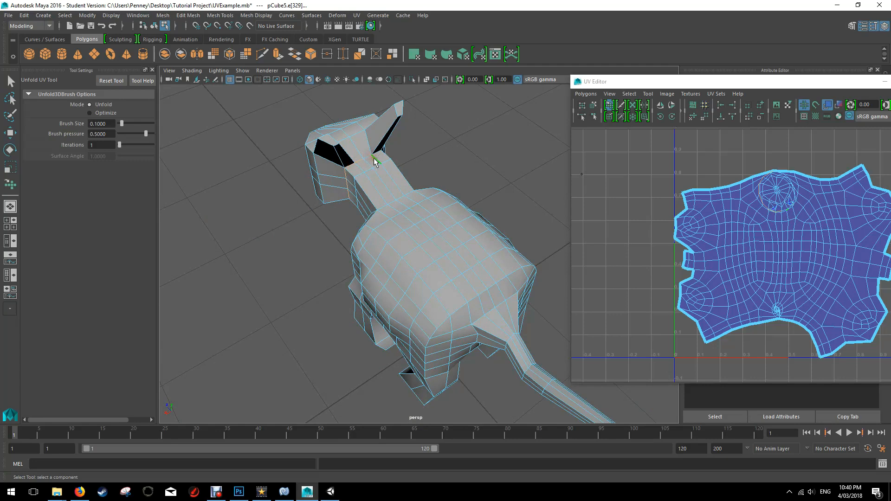
left_click_drag(380, 157, 515, 245, "alt")
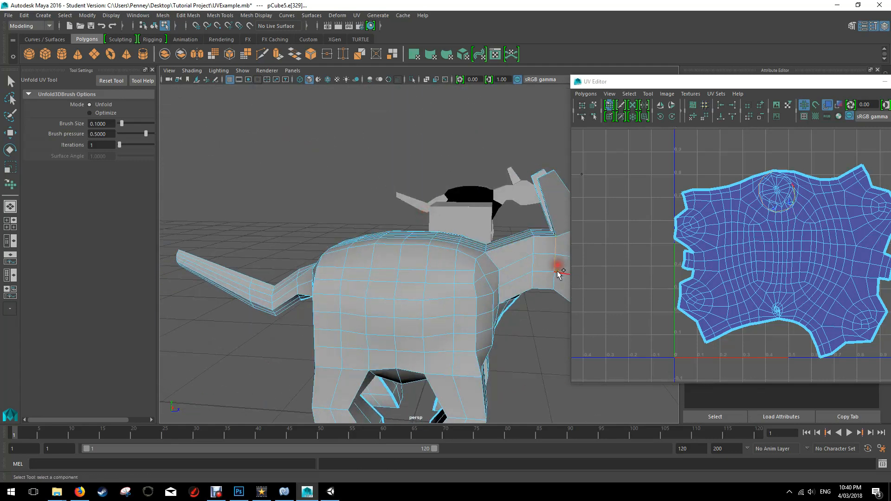
left_click_drag(552, 283, 430, 185, "alt")
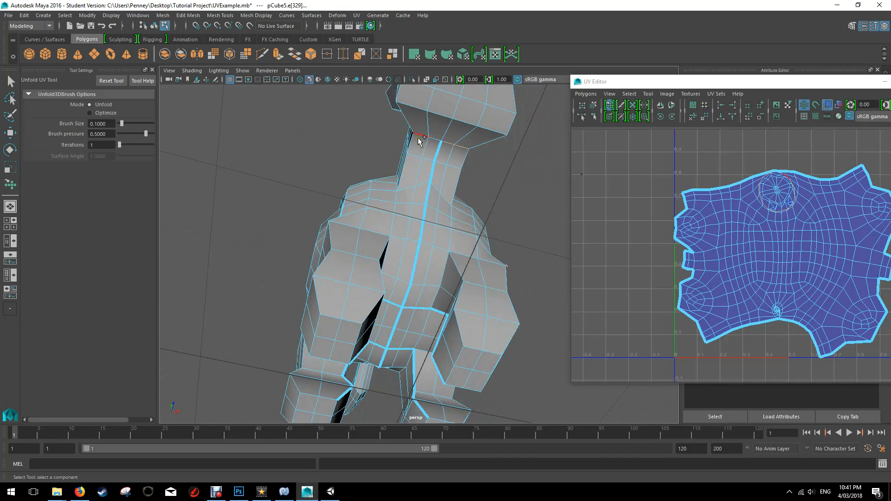
left_click(581, 96)
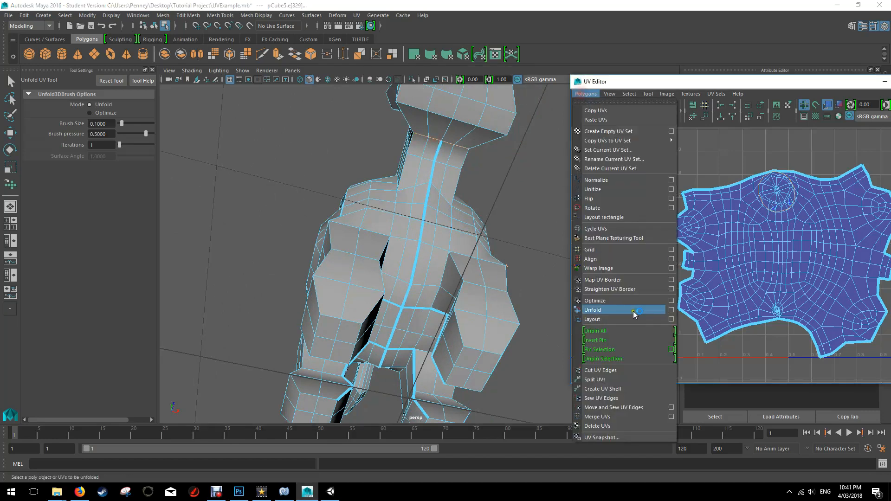
left_click(614, 374)
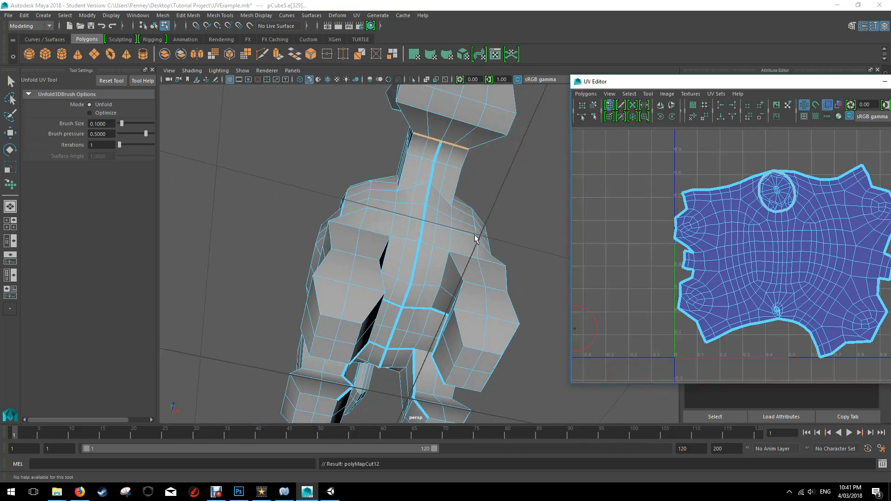
scroll(476, 239, "down", 3)
right_click_drag(695, 228, 741, 218, "shift")
left_click_drag(724, 82, 443, 88)
left_click_drag(362, 162, 639, 384)
key("ctrl+z")
right_click_drag(523, 236, 546, 225, "shift")
right_click_drag(431, 158, 430, 161, "shift")
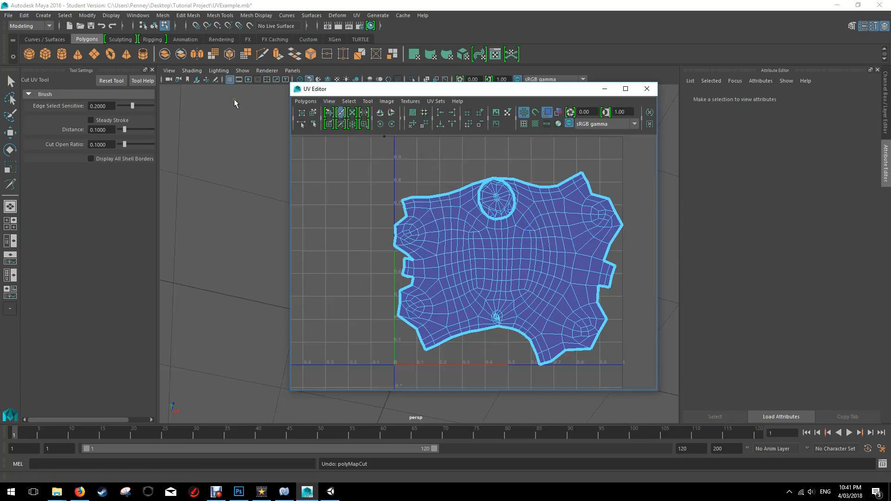
- Select all of the model's UVs and unfold the head and body as separate shells
left_click(11, 83)
right_click_drag(567, 234, 488, 198)
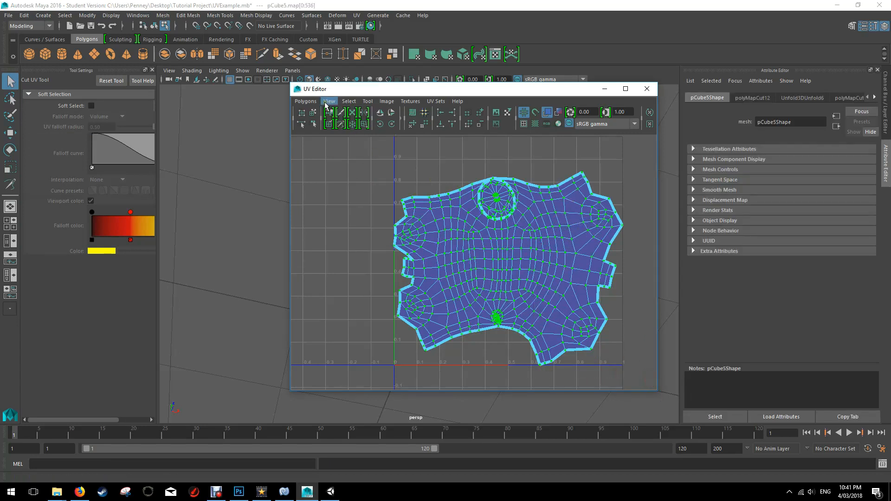
left_click(305, 101)
left_click(331, 318)
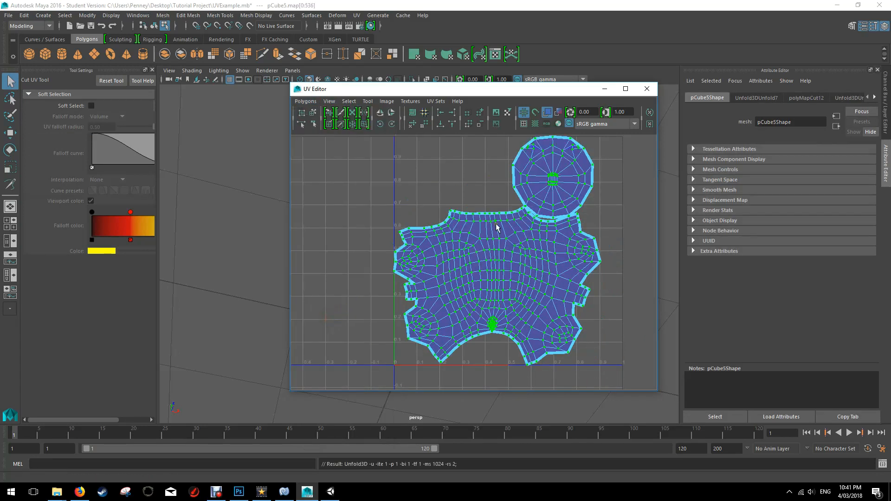
- Switch to shell selection and move the circular head shell away from the body shell
right_click_drag(568, 171, 538, 160)
left_click(564, 175)
key("w")
left_click_drag(603, 178, 622, 176)
left_click(484, 250)
right_click_drag(507, 238, 469, 224)
left_click(573, 178)
scroll(590, 190, "down", 1)
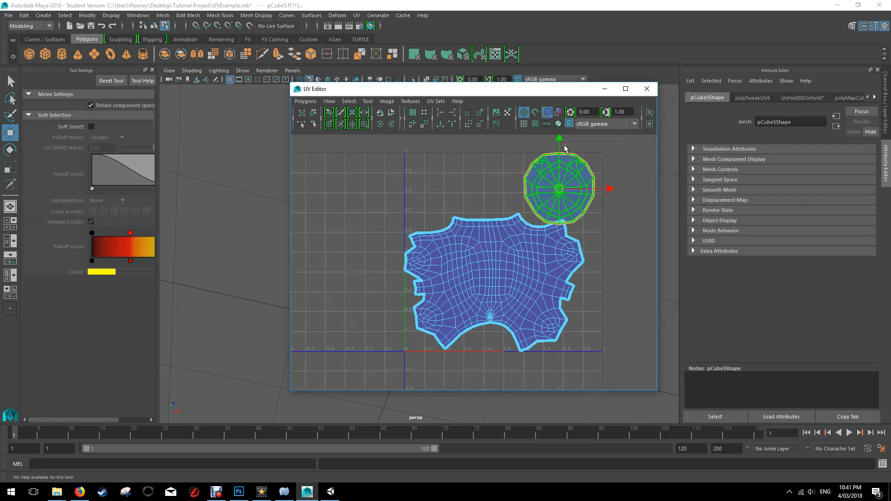
left_click(499, 272)
- Scale the body shell down and move it into the lower-left part of the UV square
left_click_drag(433, 90, 639, 78)
left_click_drag(445, 149, 412, 194, "alt")
left_click(715, 243)
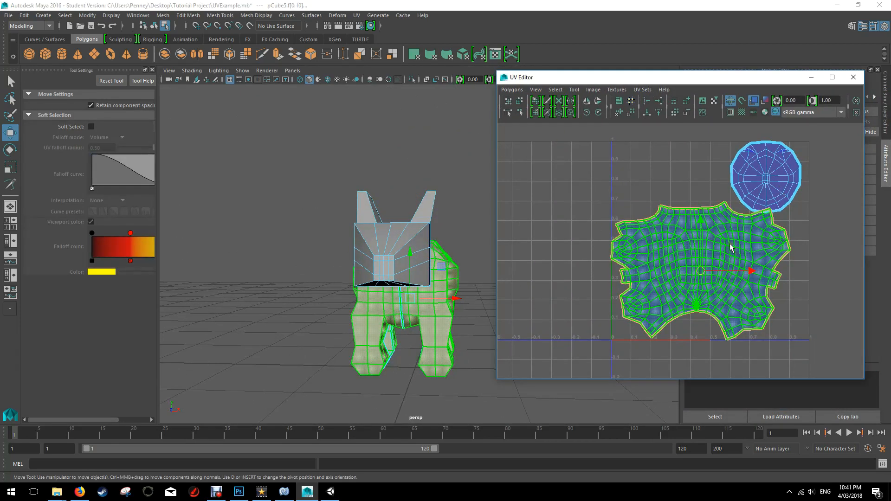
key("r")
left_click_drag(702, 272, 694, 273)
key("w")
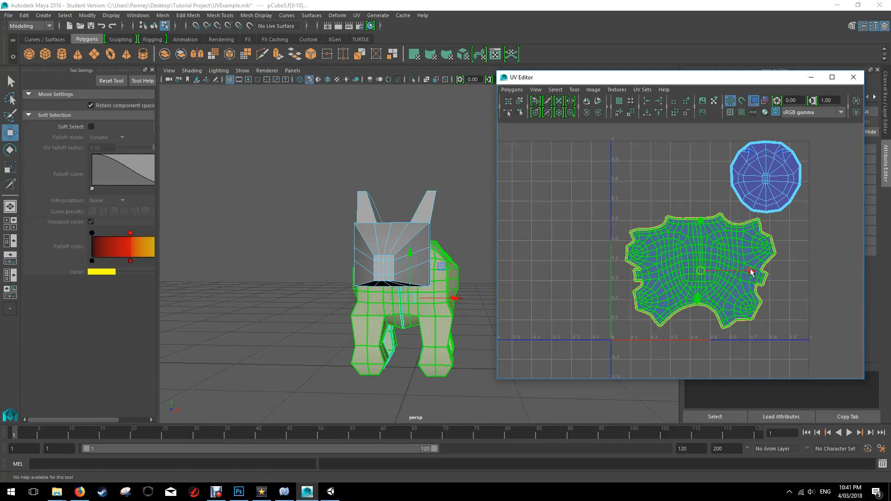
left_click_drag(753, 272, 740, 275)
left_click_drag(691, 222, 694, 231)
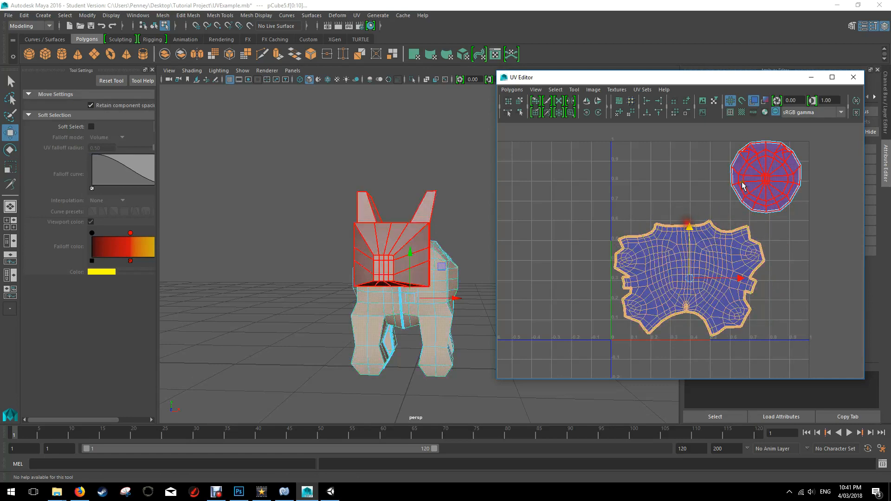
- Scale the head shell up and position it in the upper-right corner of the UV square
left_click(777, 180)
key("r")
left_click_drag(767, 178, 783, 178)
key("w")
left_click_drag(765, 127, 765, 137)
left_click_drag(817, 187, 808, 188)
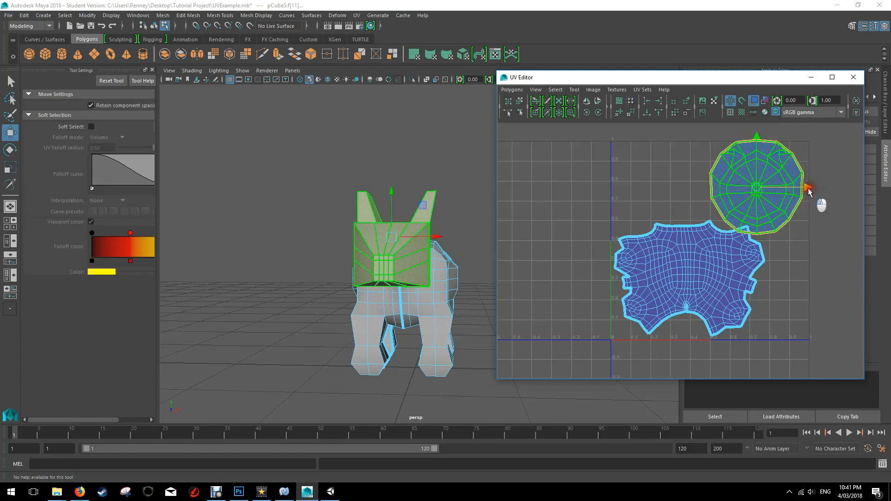
- Select the edges running from the neck seam up the back of both ears and cut their UVs
left_click(716, 258)
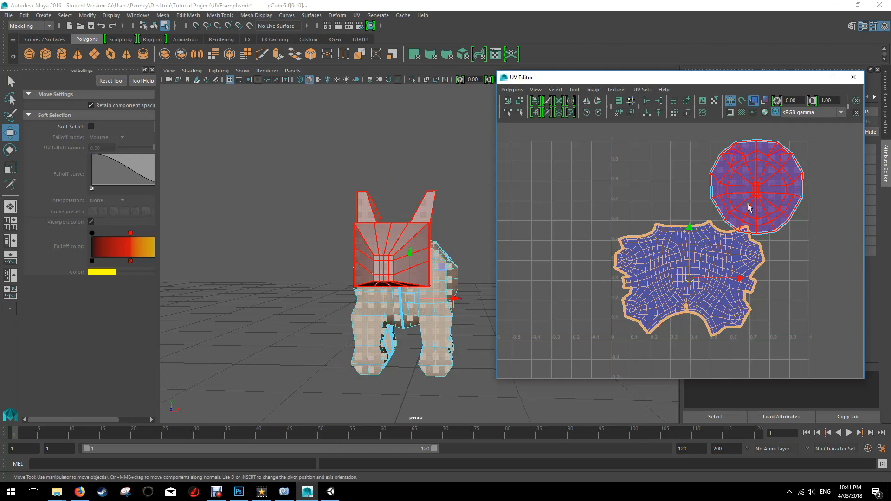
left_click_drag(406, 270, 318, 219, "alt")
scroll(316, 268, "up", 4)
right_click(420, 154)
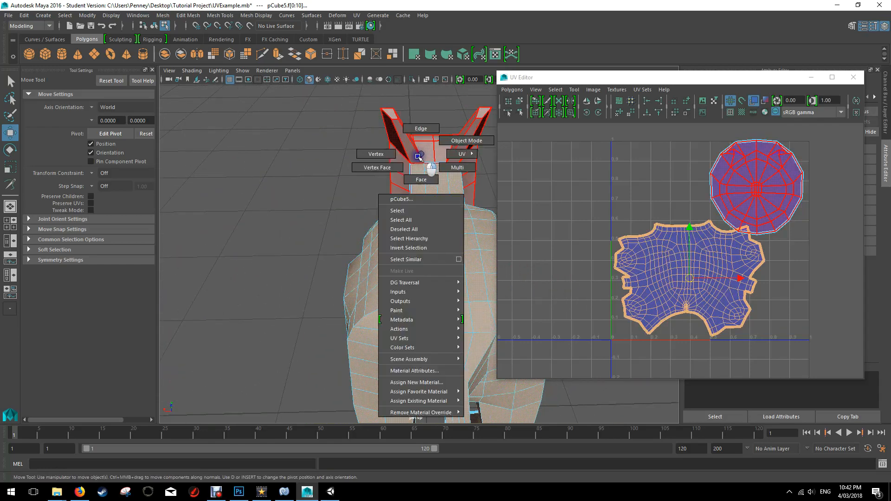
left_click(466, 141)
left_click_drag(466, 141, 408, 206, "alt")
left_click(398, 213)
left_click_drag(440, 243, 458, 154, "alt")
left_click(406, 230, "shift")
left_click(511, 90)
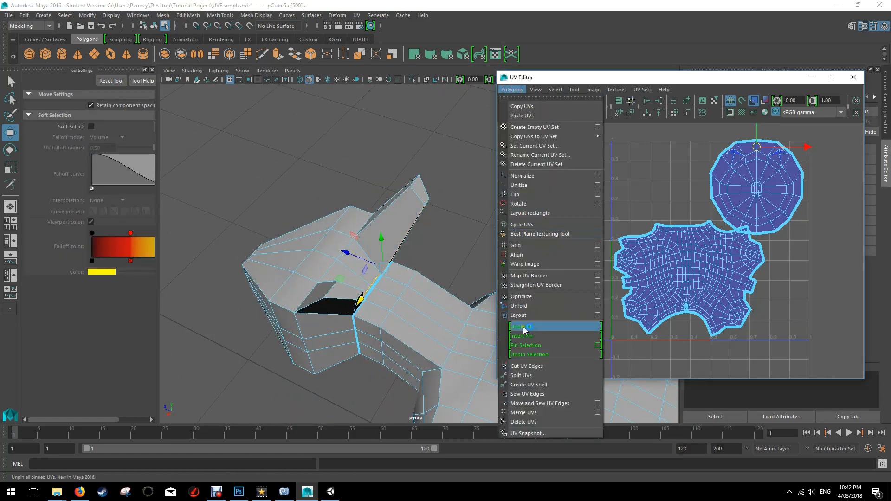
left_click(526, 367)
- Select the head shell and unfold it along the ear cuts
left_click_drag(481, 325, 379, 249, "alt")
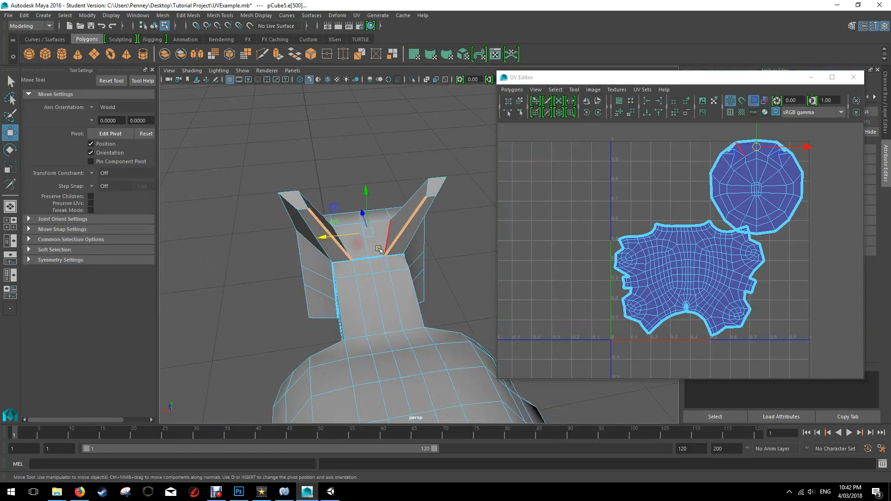
right_click_drag(743, 179, 717, 157)
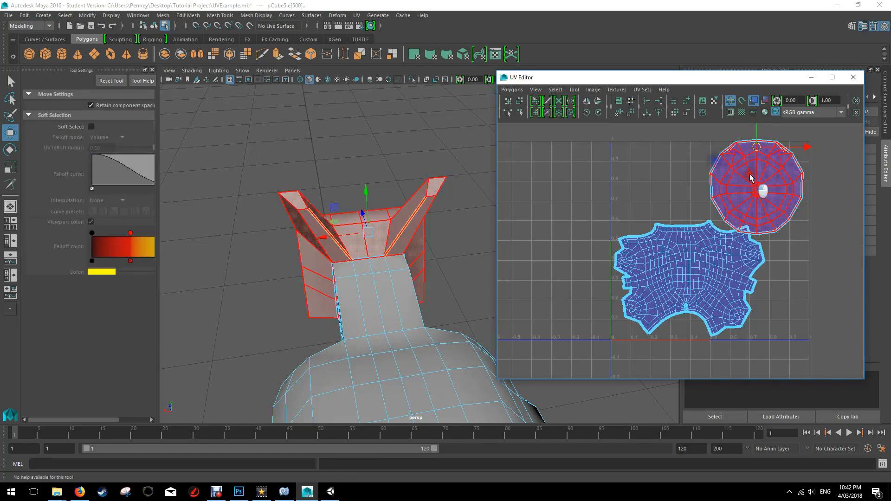
left_click(749, 177)
left_click(512, 89)
left_click(549, 306)
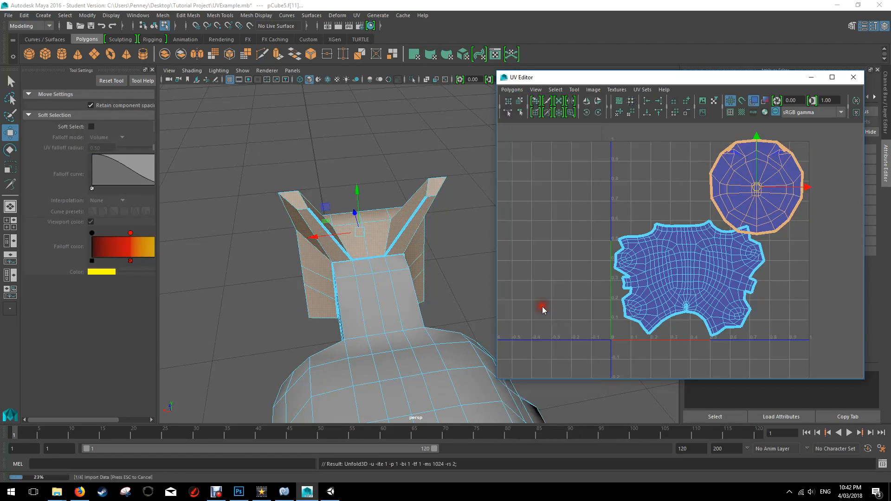
left_click(799, 219)
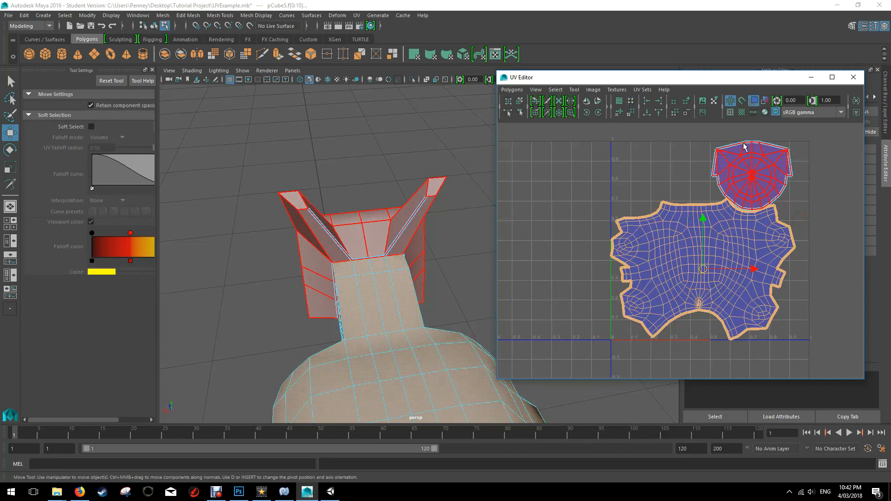
left_click_drag(483, 269, 496, 236, "alt")
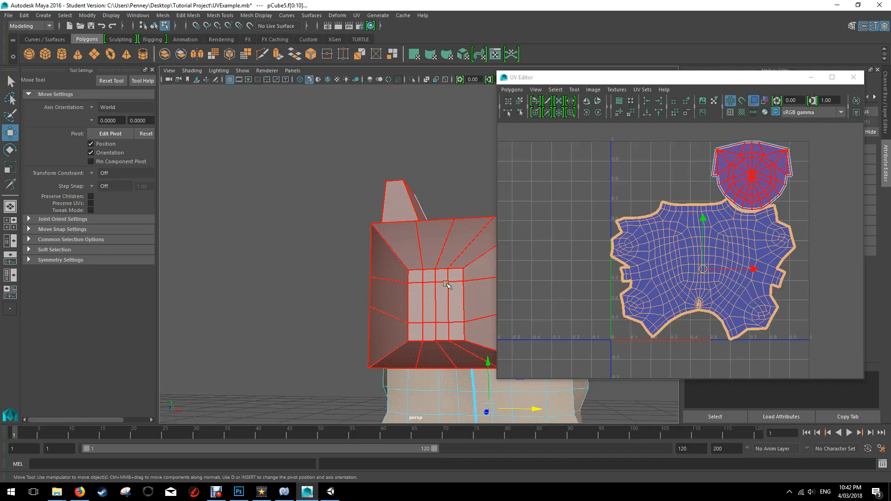
- Select the edges outlining the flat front of the snout and scale them up within the head's UV shell
scroll(764, 181, "up", 3)
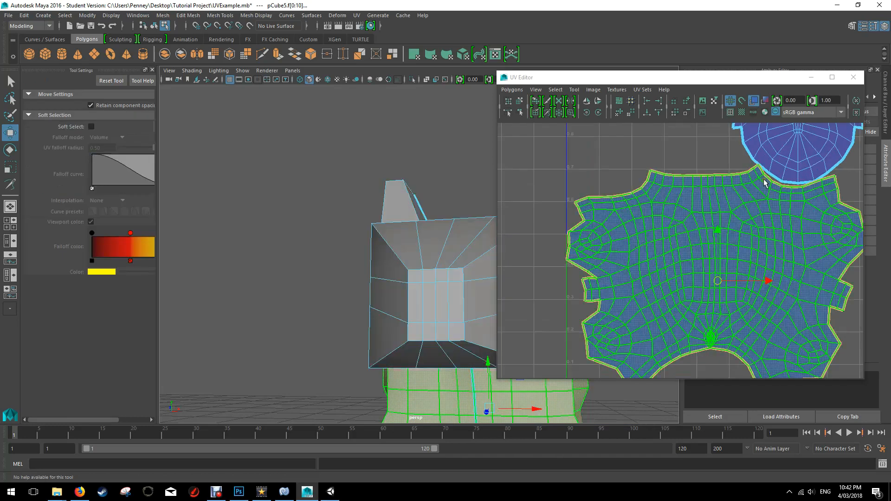
middle_click_drag(736, 174, 609, 266, "alt")
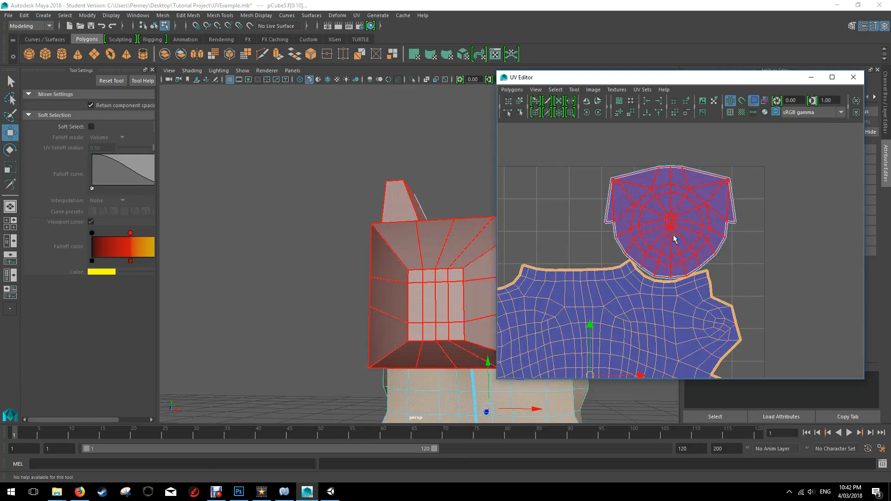
scroll(675, 235, "up", 3)
right_click_drag(676, 192, 672, 171)
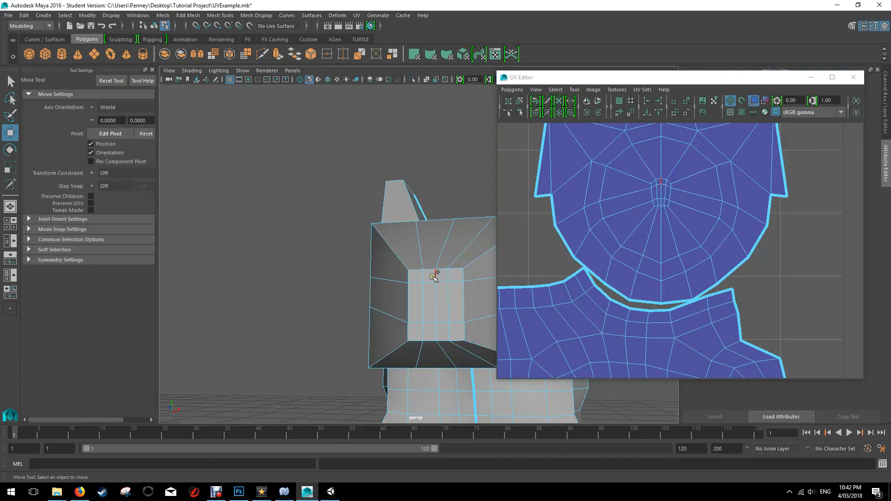
left_click(441, 270)
left_click(464, 310)
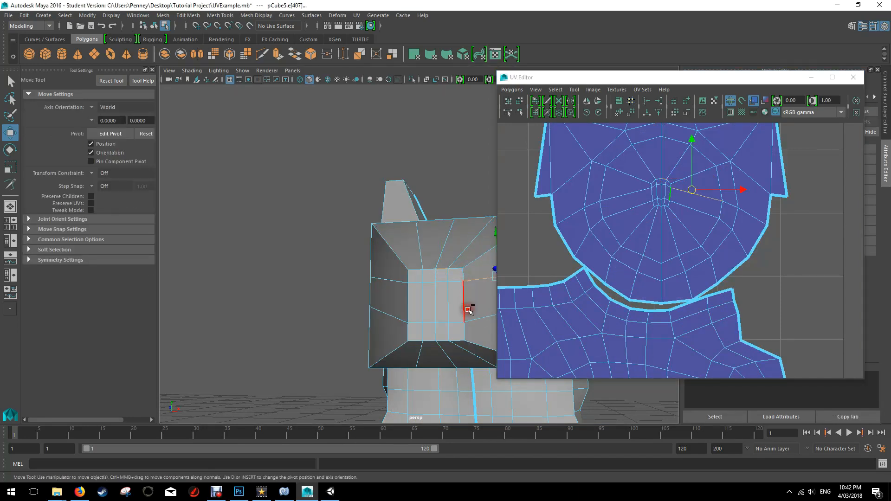
left_click(466, 277)
left_click(415, 280)
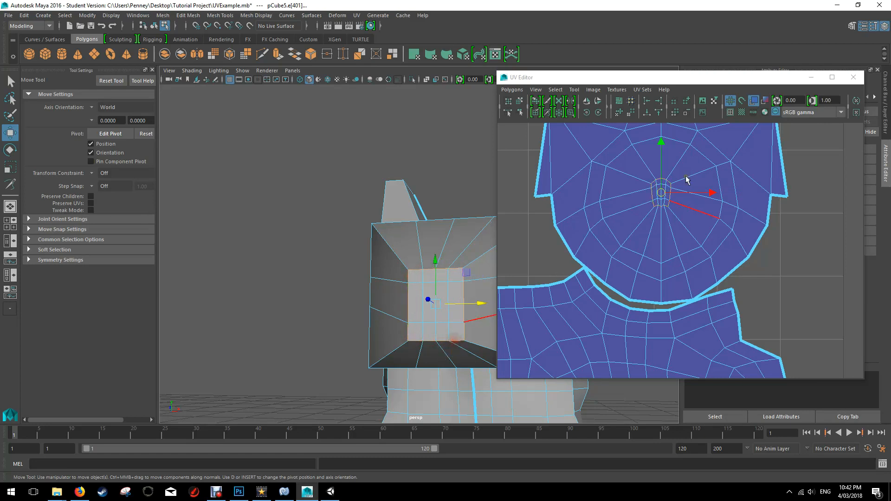
key("r")
left_click_drag(663, 194, 734, 182)
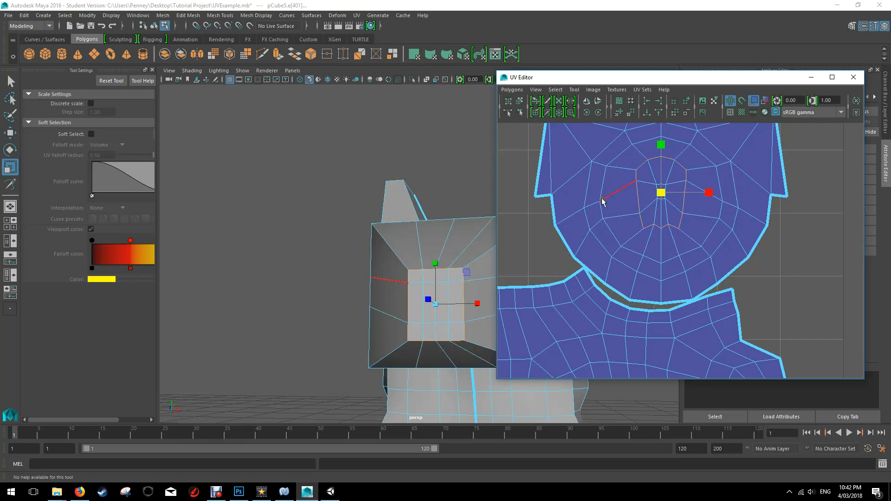
- Examine the model from the side and compare it with the full layout of both UV shells
left_click_drag(468, 242, 378, 253, "alt")
scroll(435, 248, "down", 6)
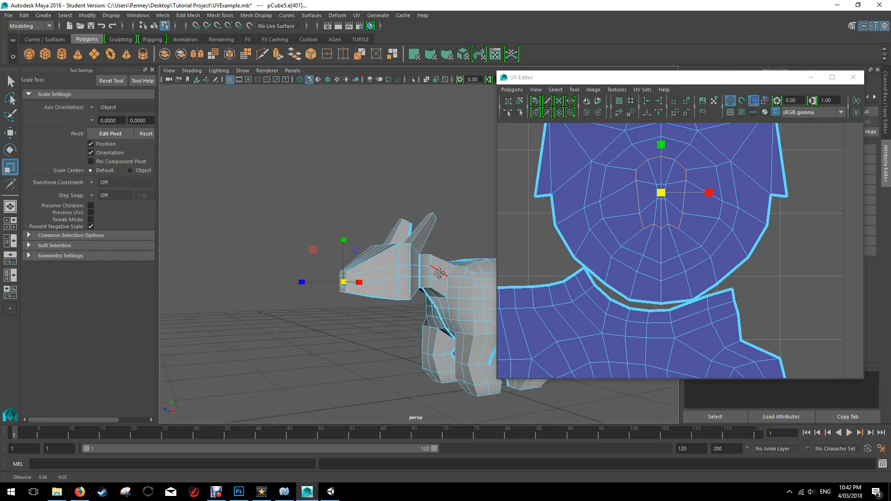
middle_click_drag(439, 272, 327, 219, "alt")
scroll(723, 233, "down", 5)
scroll(717, 237, "up", 1)
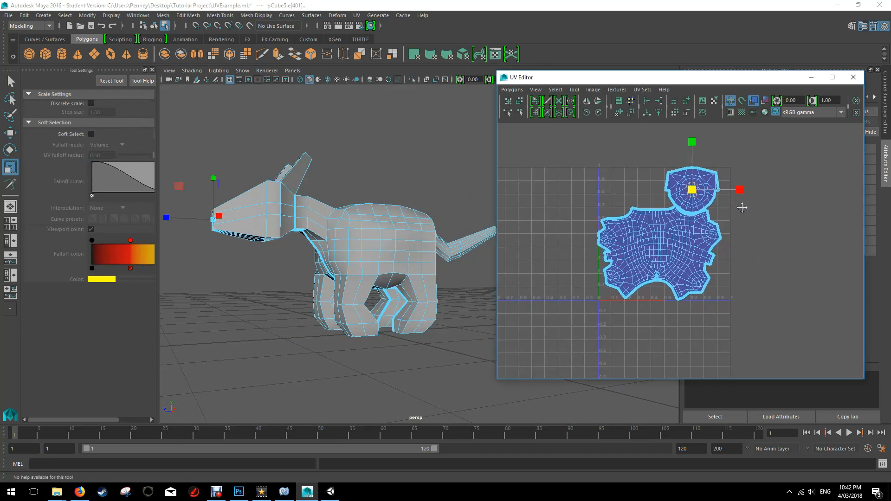
scroll(714, 238, "up", 2)
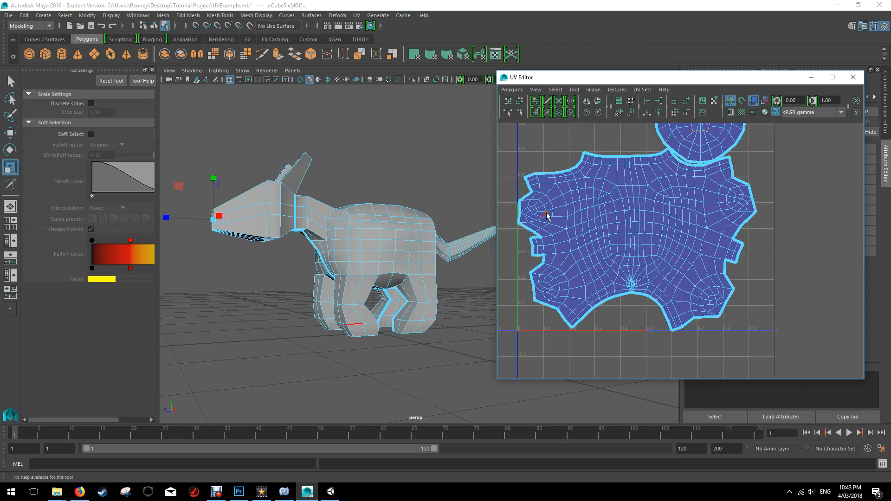
- Cut the UV edges running lengthwise along the centre of the tail's underside
left_click_drag(453, 285, 383, 276, "alt")
middle_click_drag(399, 200, 425, 246, "alt")
left_click_drag(426, 246, 452, 250, "alt")
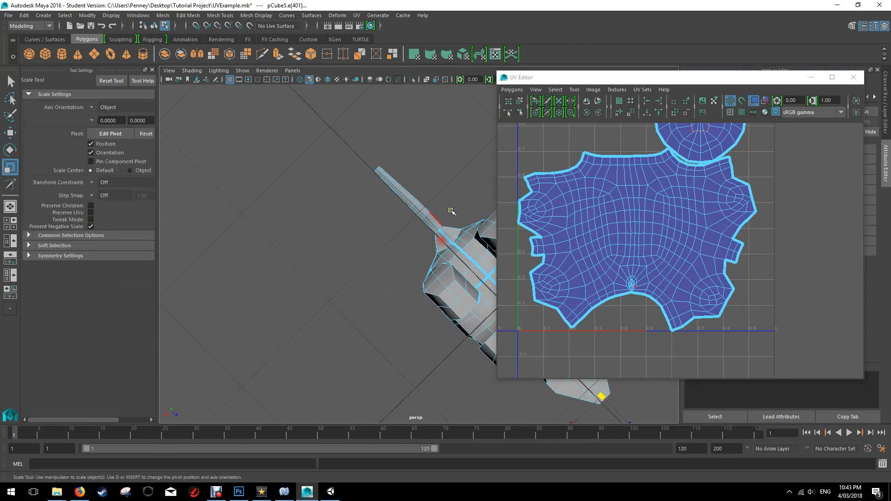
scroll(451, 211, "up", 5)
middle_click_drag(455, 192, 433, 284, "alt")
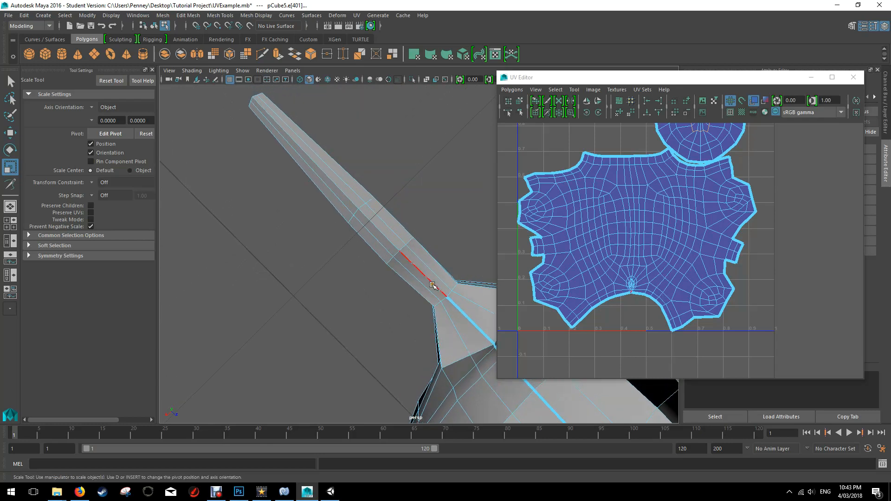
right_click_drag(423, 272, 427, 210)
left_click(421, 274)
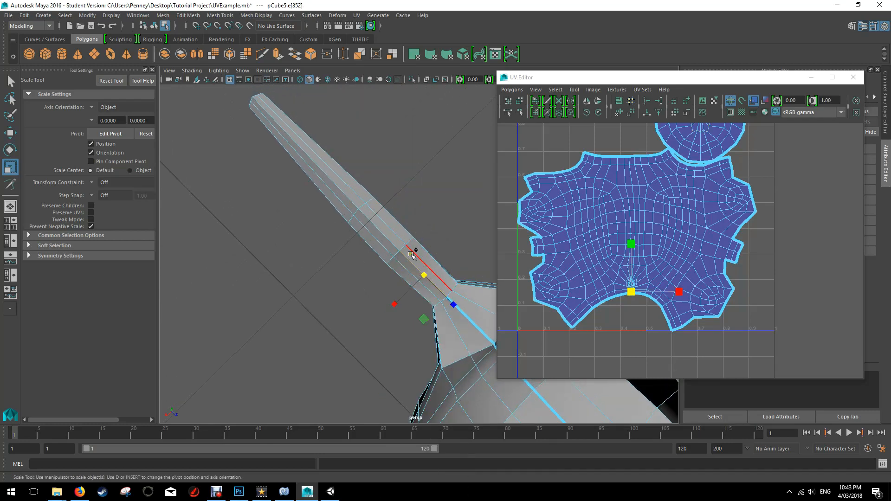
left_click(338, 189)
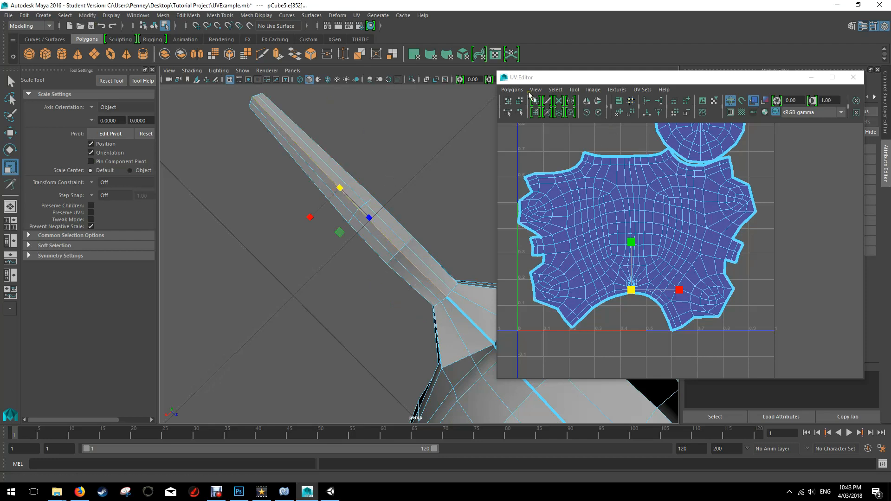
left_click(512, 90)
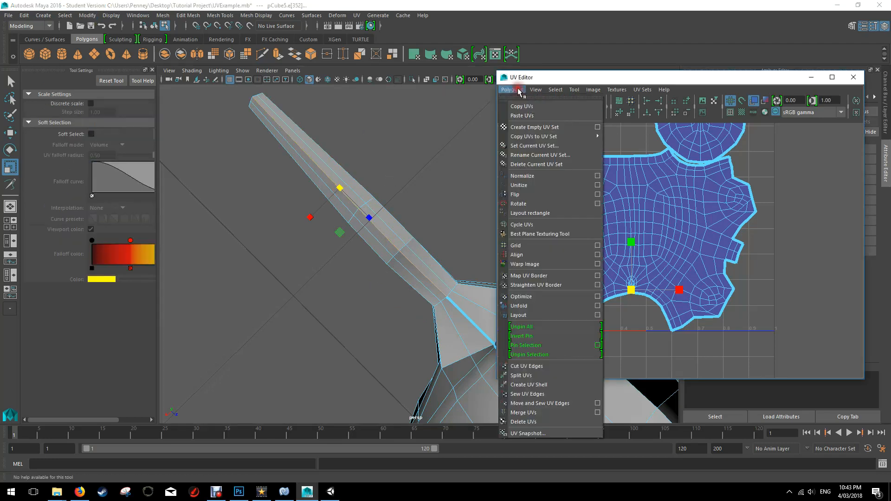
left_click(528, 366)
- Continue the tail's UV cut through its tip, and unfold the body's UV shell
left_click_drag(441, 213, 471, 258, "alt")
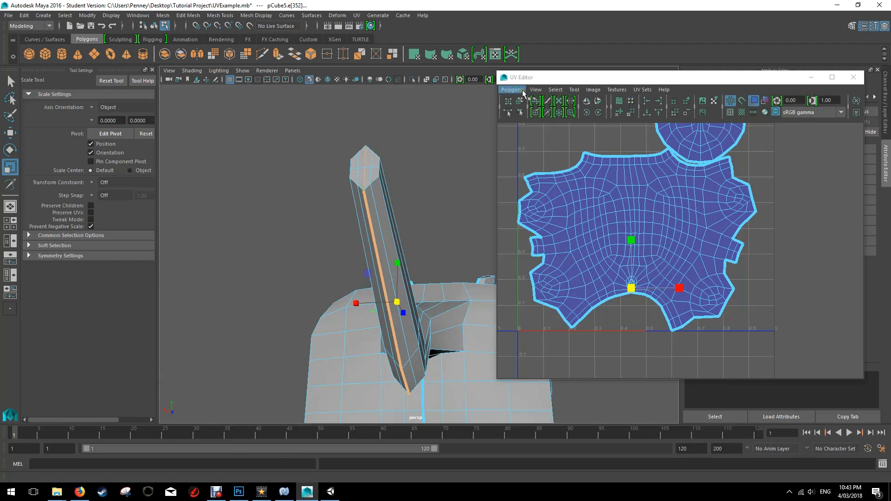
left_click(512, 89)
left_click(533, 366)
right_click_drag(682, 198, 619, 193)
left_click(630, 231)
left_click(512, 90)
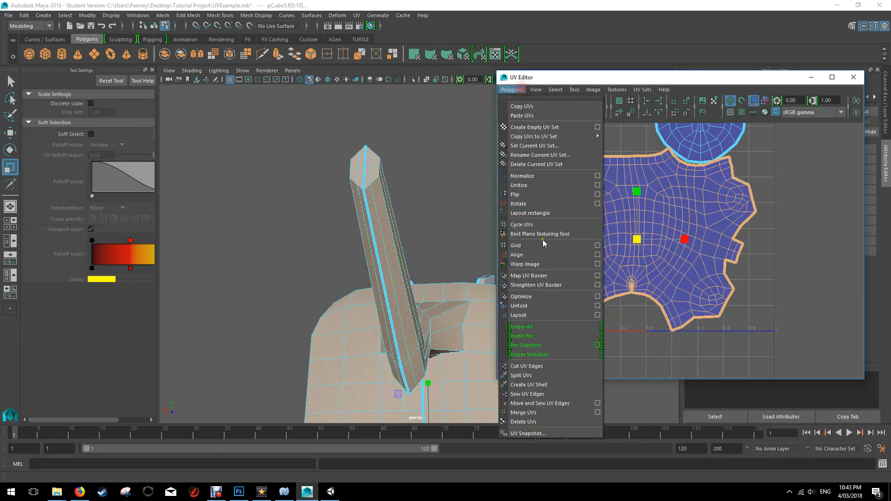
left_click(535, 306)
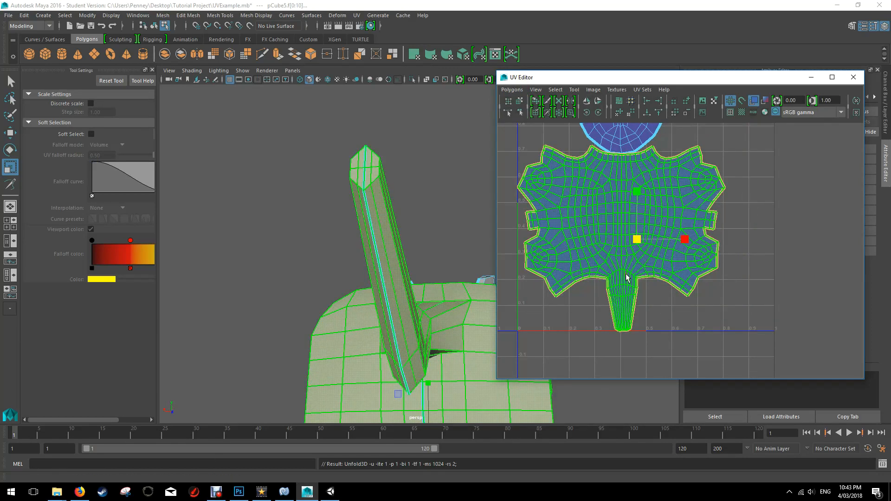
- Select the head's UV shell above the body shell
left_click_drag(427, 265, 348, 306, "alt")
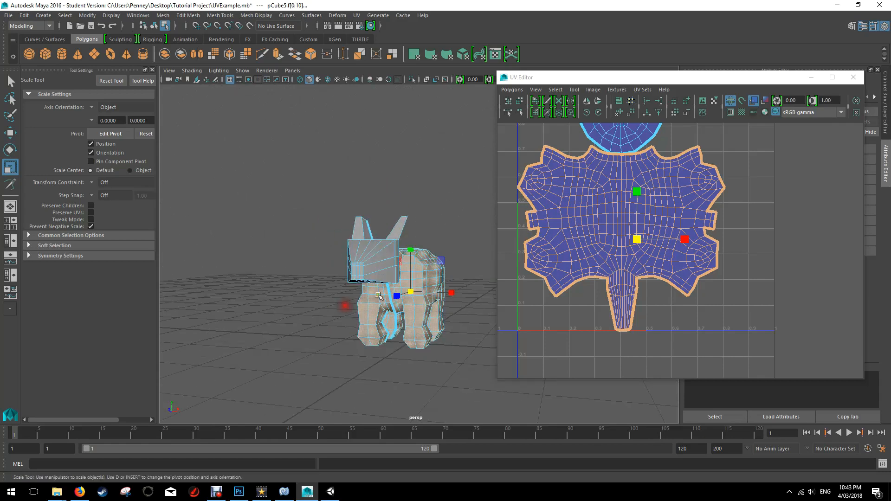
scroll(713, 187, "up", 3)
middle_click_drag(709, 170, 787, 241, "alt")
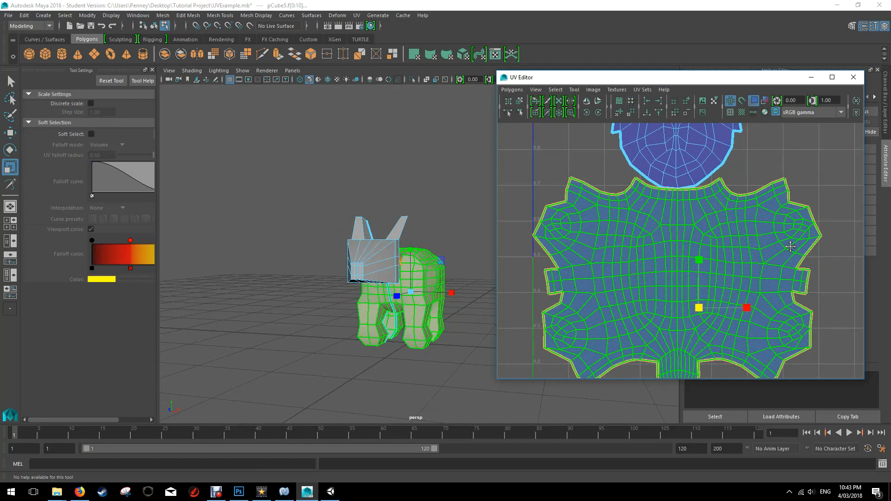
left_click(700, 147)
scroll(731, 182, "down", 4)
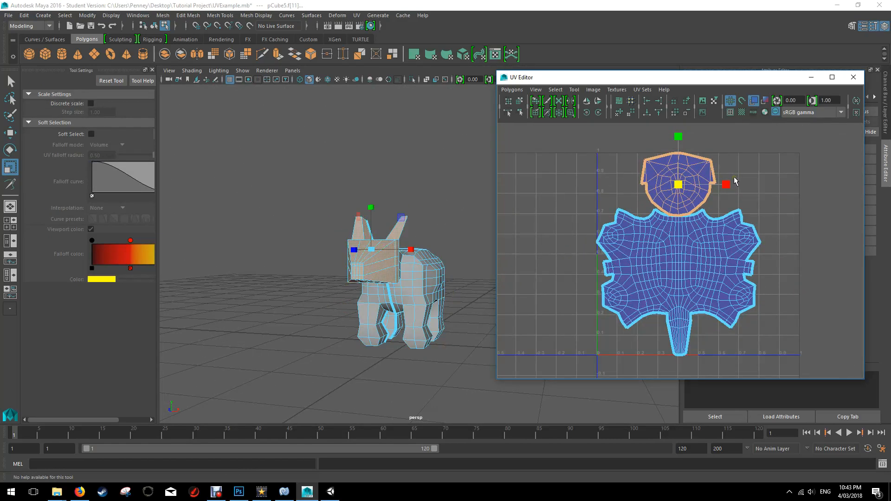
- Examine the UV seams around the model's neck, ears, belly, legs and tail from several angles
left_click_drag(438, 236, 355, 241, "alt")
scroll(418, 211, "up", 3)
middle_click_drag(354, 241, 371, 204, "alt")
left_click_drag(371, 204, 420, 169, "alt")
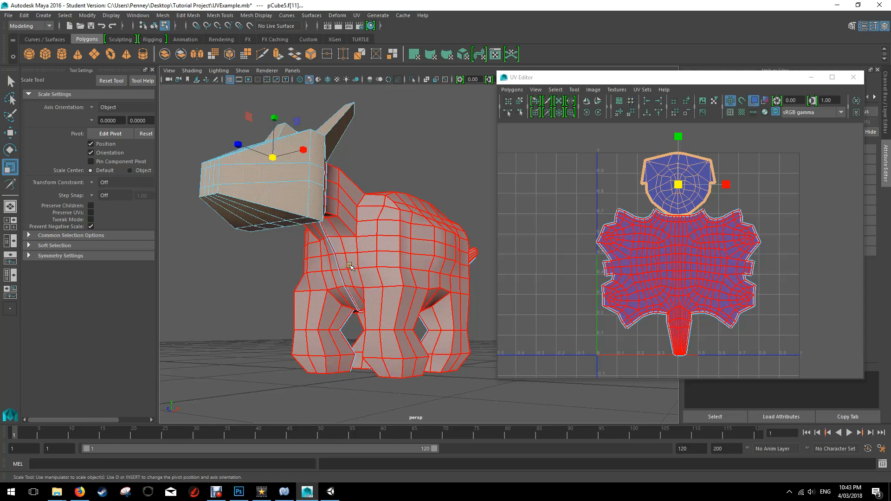
left_click(421, 269, "shift")
left_click_drag(416, 279, 404, 205, "alt")
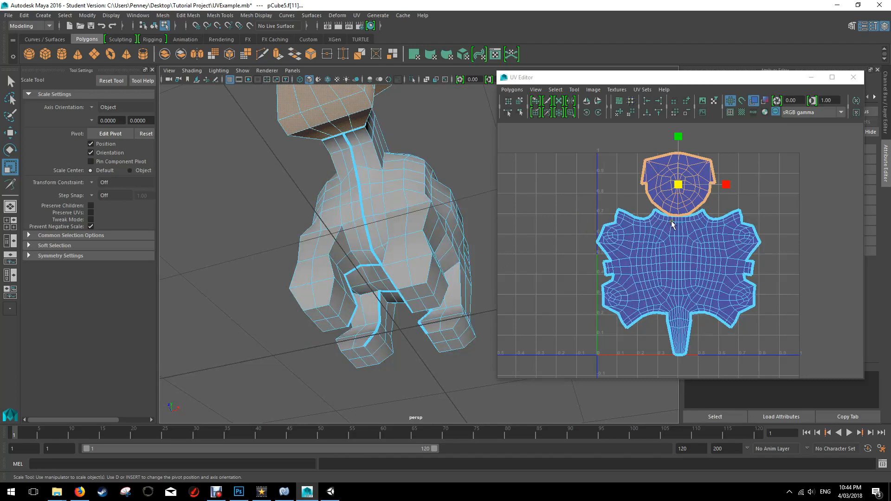
left_click_drag(327, 225, 381, 210, "alt")
left_click_drag(411, 286, 336, 310, "alt")
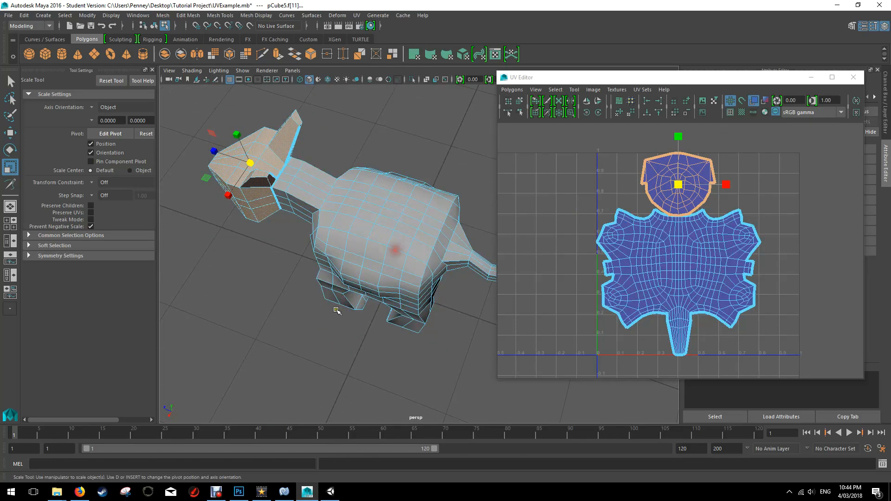
left_click_drag(443, 164, 293, 129, "alt")
left_click_drag(355, 234, 404, 283, "alt")
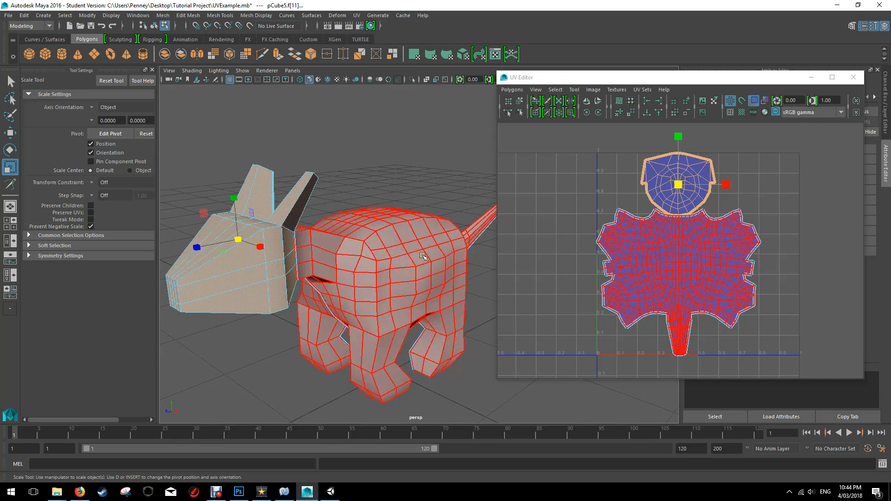
left_click_drag(428, 322, 344, 200, "alt")
left_click_drag(396, 277, 275, 250, "alt")
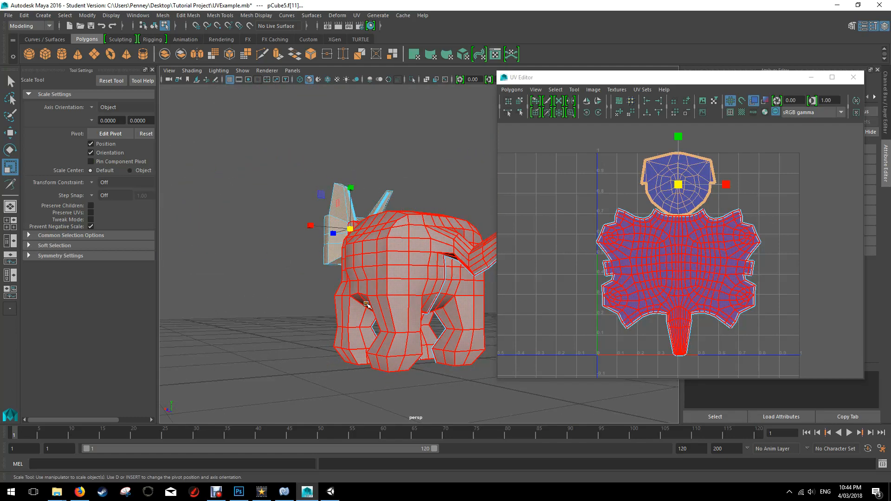
left_click_drag(384, 237, 288, 241, "alt")
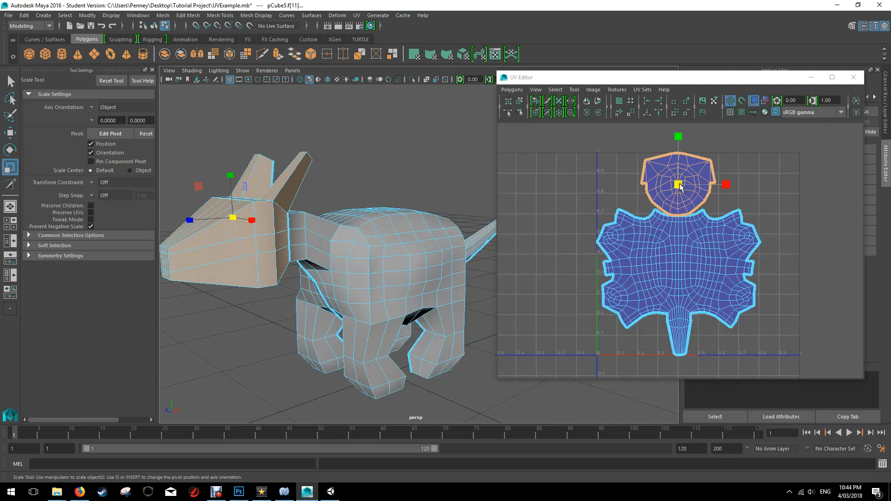
- Scale down the head's UV shell, place it near the UV tile's upper-right corner, and nudge the body shell slightly sideways
key("w")
left_click_drag(726, 185, 771, 188)
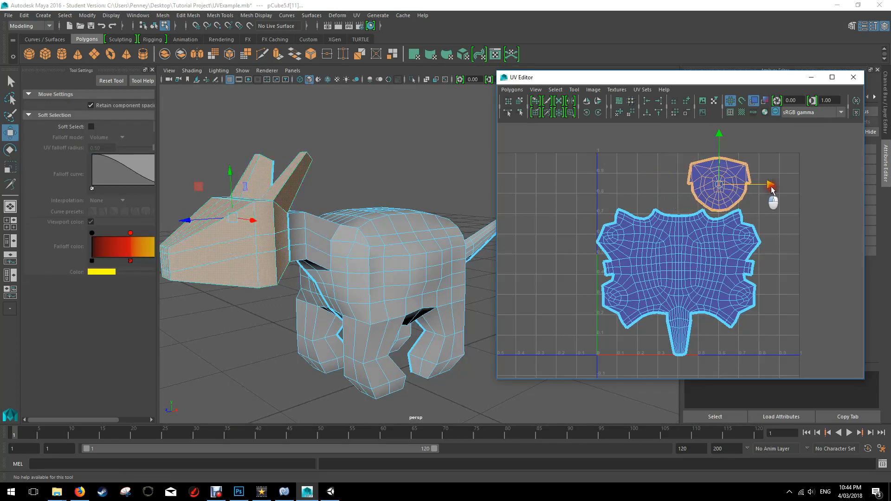
left_click(699, 258)
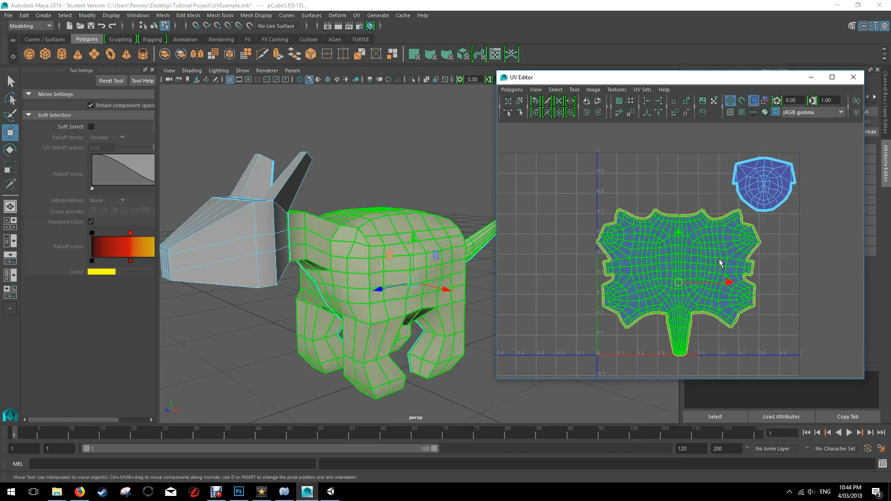
mouse_move(729, 282)
left_mouse_down()
mouse_move(748, 290)
mouse_move(727, 285)
left_mouse_up()
- Enlarge the UV Editor window and move it aside to uncover the model
left_click_drag(680, 77, 521, 66)
left_click_drag(704, 367, 788, 413)
left_click(655, 259)
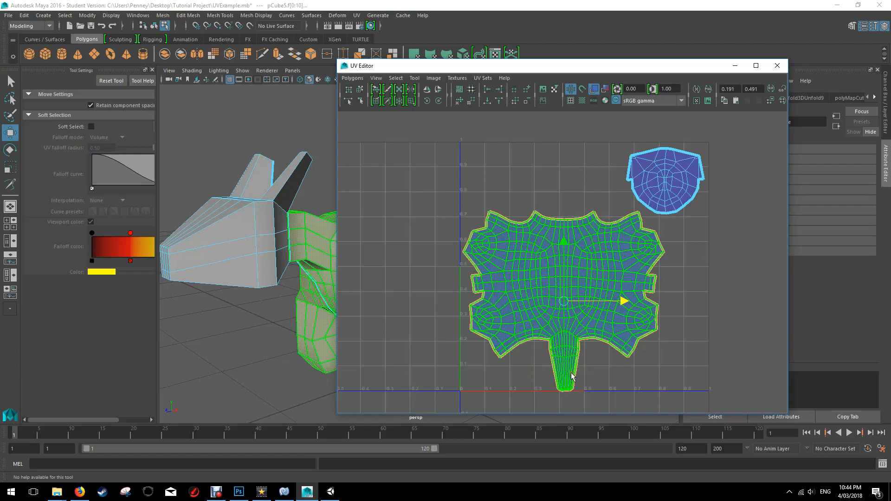
left_click_drag(301, 271, 251, 267, "alt")
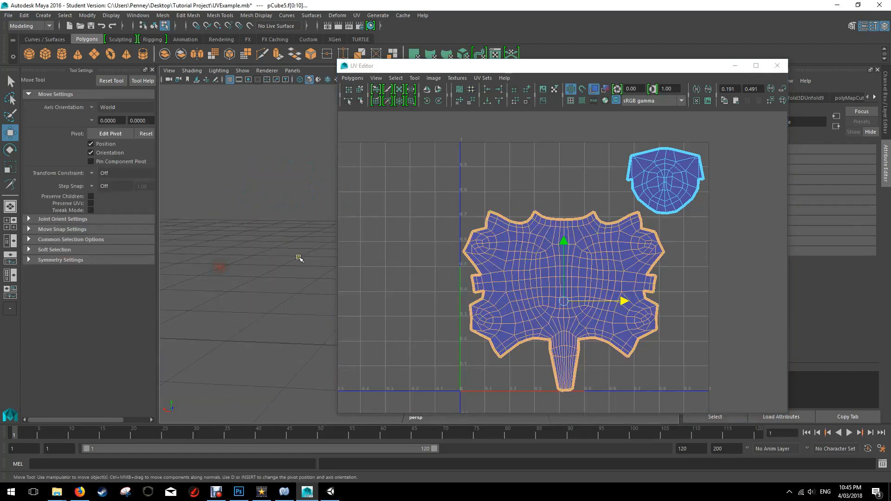
left_click_drag(478, 66, 733, 67)
- Cut the UV edges around the base of the tail to separate the tail from the body shell
left_click_drag(400, 235, 462, 207, "alt")
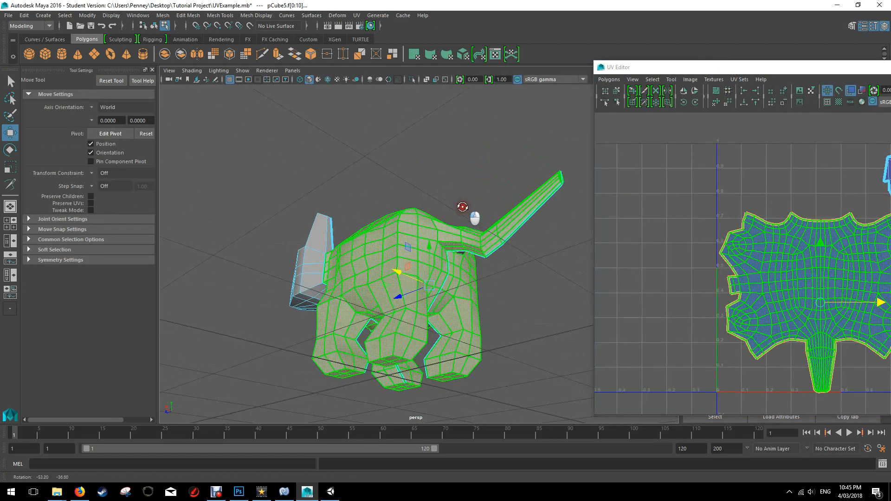
scroll(467, 211, "up", 3)
right_click(481, 220)
right_click_drag(480, 220, 481, 196)
left_click_drag(493, 232, 509, 242, "alt")
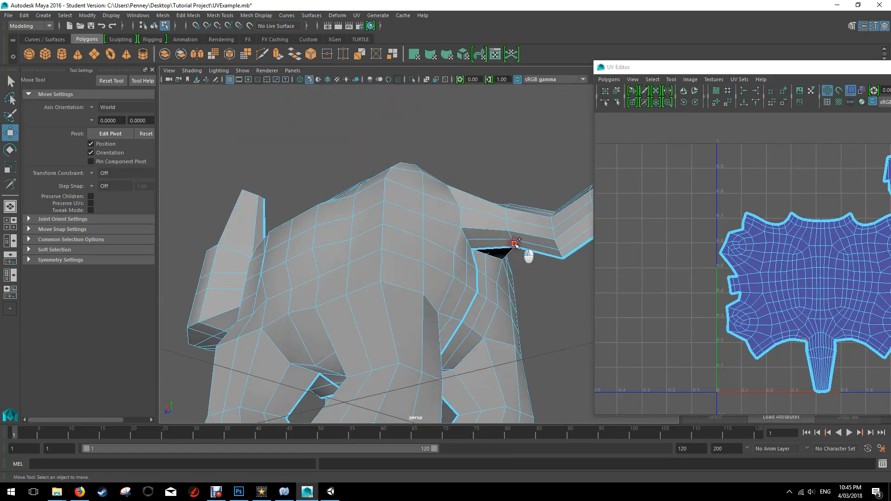
left_click(514, 242)
left_click_drag(537, 194, 515, 229, "alt")
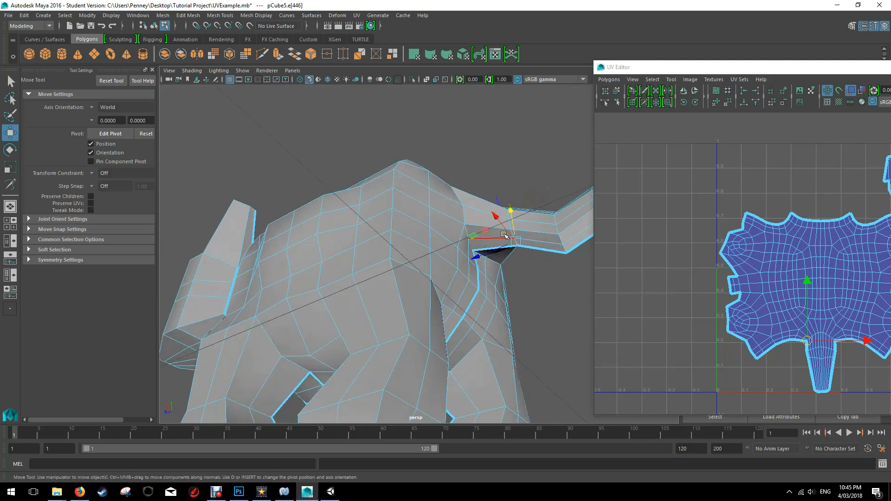
left_click(510, 225, "shift")
left_click_drag(510, 225, 404, 264, "alt")
left_click(516, 251)
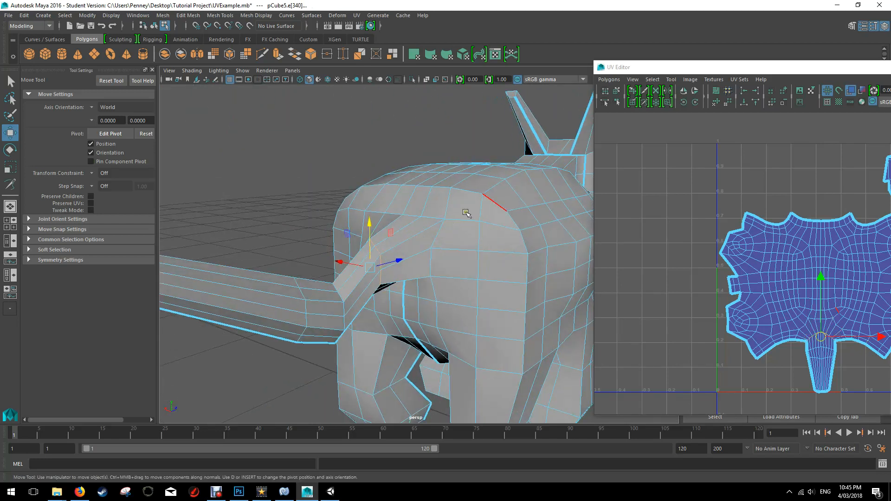
left_click(608, 79)
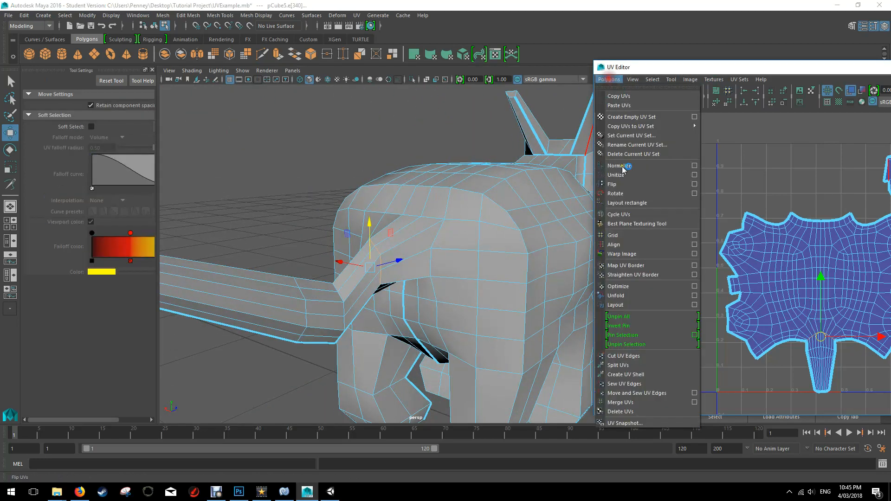
left_click(630, 356)
- Select the tail's UV shell and unfold the UVs
right_click_drag(789, 271, 760, 257)
left_click(770, 260)
left_click(609, 80)
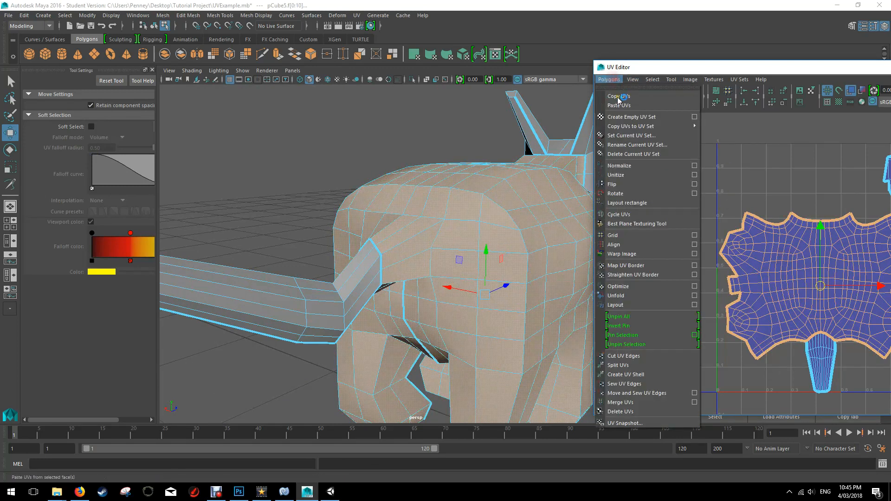
left_click(830, 373)
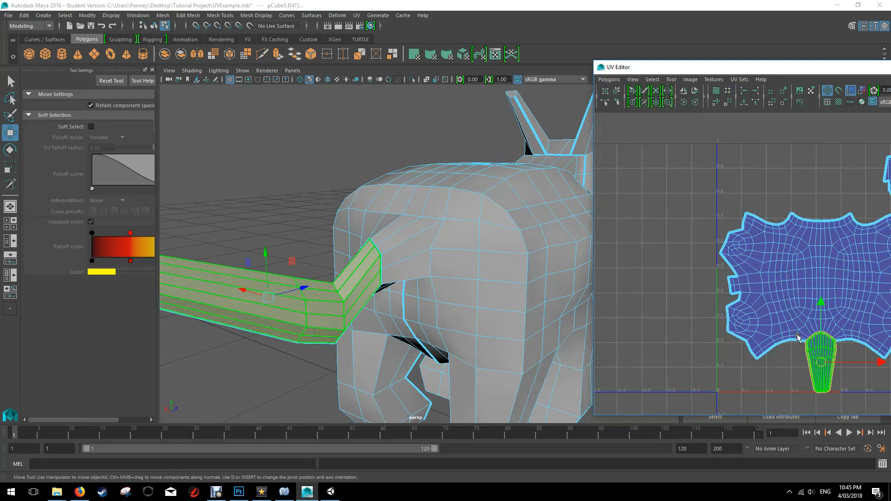
left_click(609, 79)
left_click(626, 299)
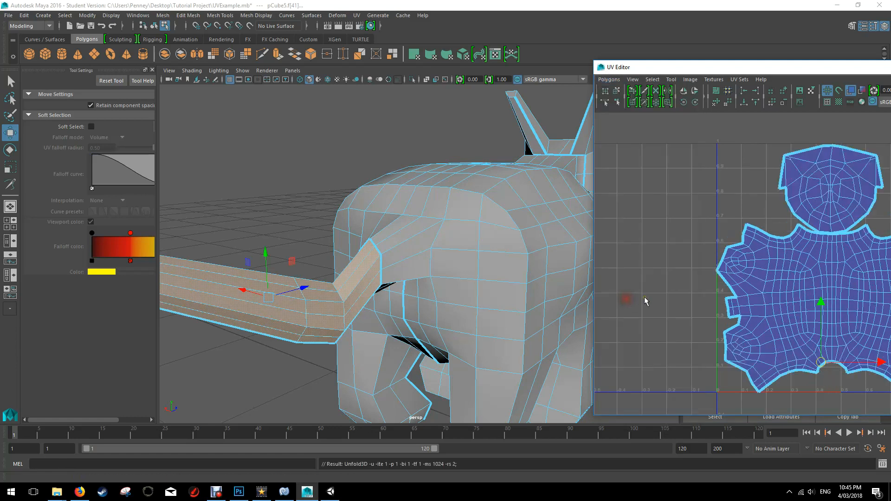
- Move the tail's UV shell beside the head shell, inside the UV tile's upper-right corner
left_click_drag(794, 70, 548, 61)
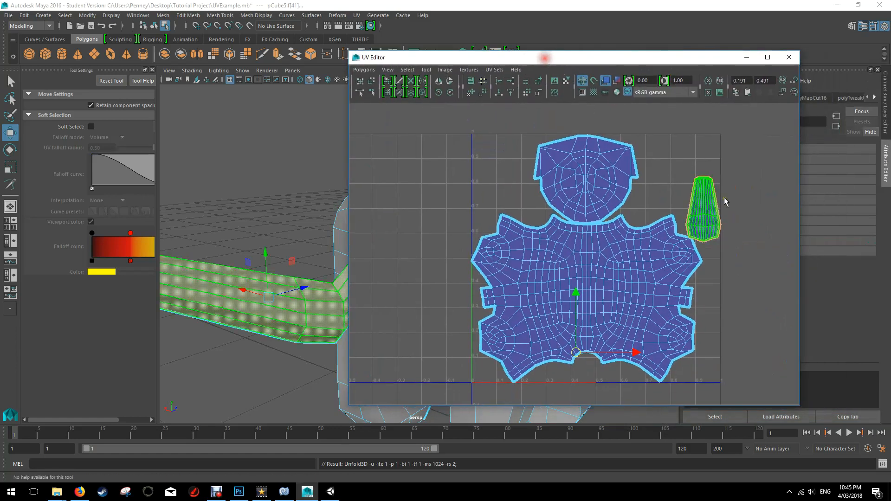
left_click_drag(701, 150, 701, 115)
left_click_drag(762, 175, 744, 174)
left_click(621, 181)
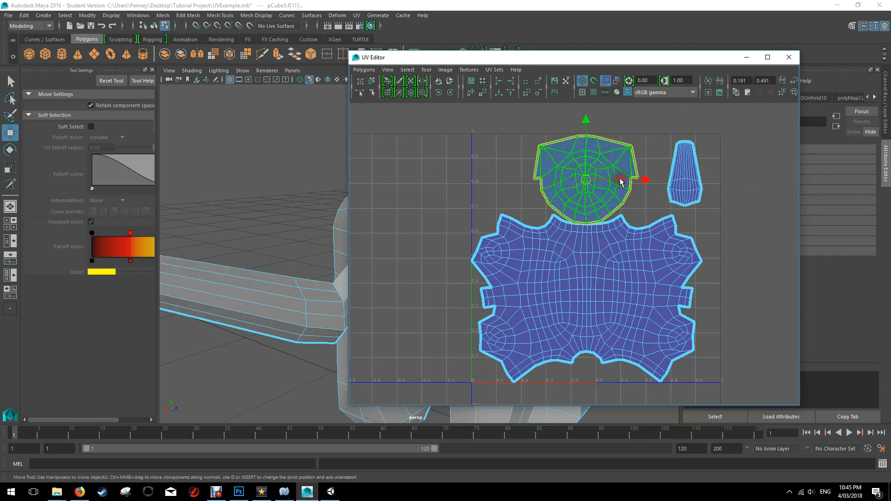
left_click(731, 270)
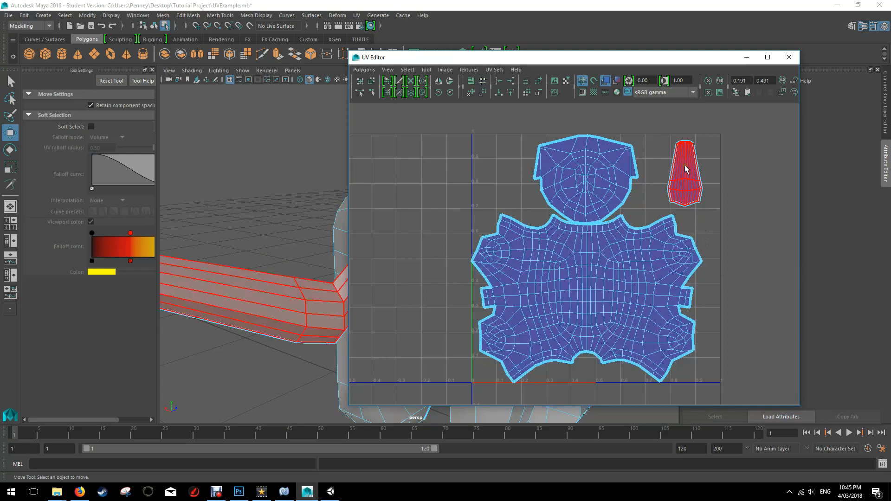
- Cut the body's UVs along the centre edge line of the back, from the neck to the tail base
left_click_drag(459, 57, 655, 63)
left_click_drag(471, 185, 582, 192, "alt")
left_click_drag(376, 224, 433, 173, "alt")
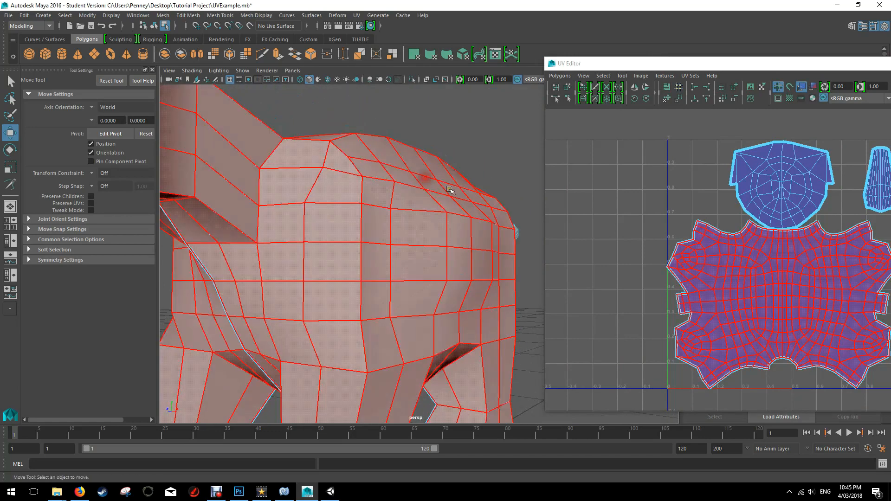
scroll(497, 199, "down", 8)
mouse_move(416, 240)
left_mouse_down("alt")
mouse_move(424, 217)
mouse_move(445, 221)
mouse_move(416, 235)
mouse_move(408, 253)
mouse_move(371, 260)
mouse_move(393, 266)
mouse_move(423, 253)
left_mouse_up("alt")
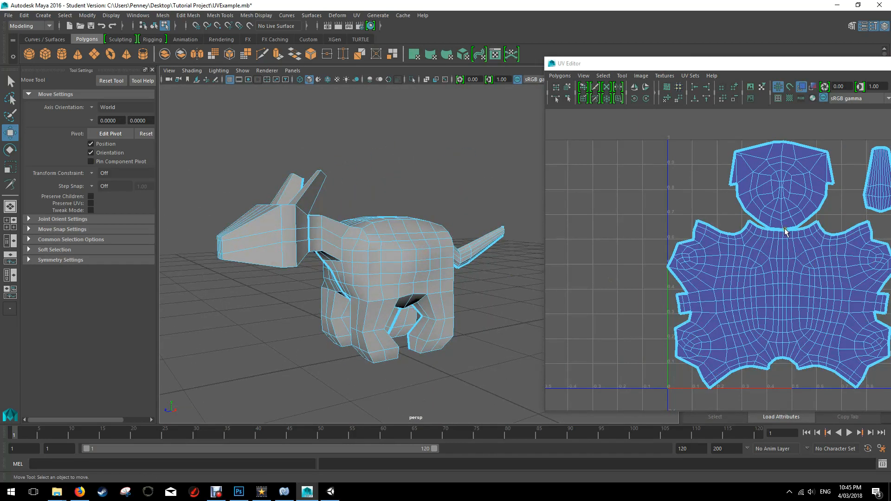
left_click_drag(418, 271, 404, 310, "alt")
right_click(343, 235)
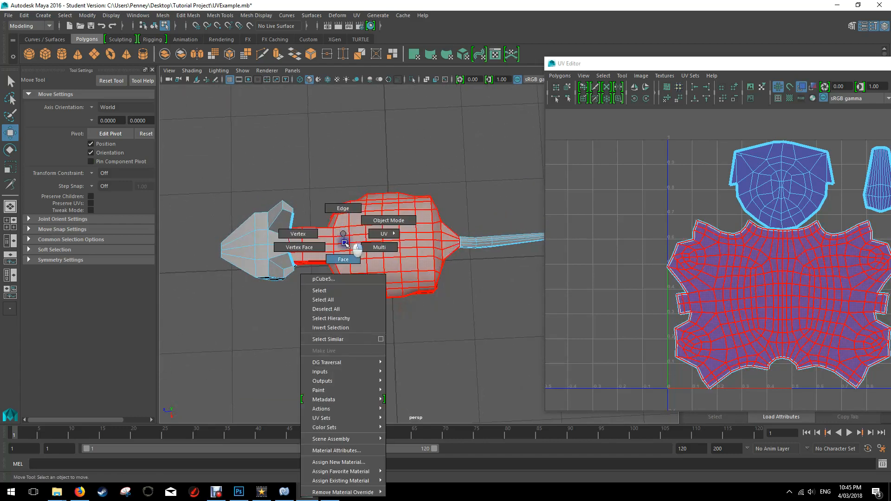
left_click(343, 209)
left_click(299, 246)
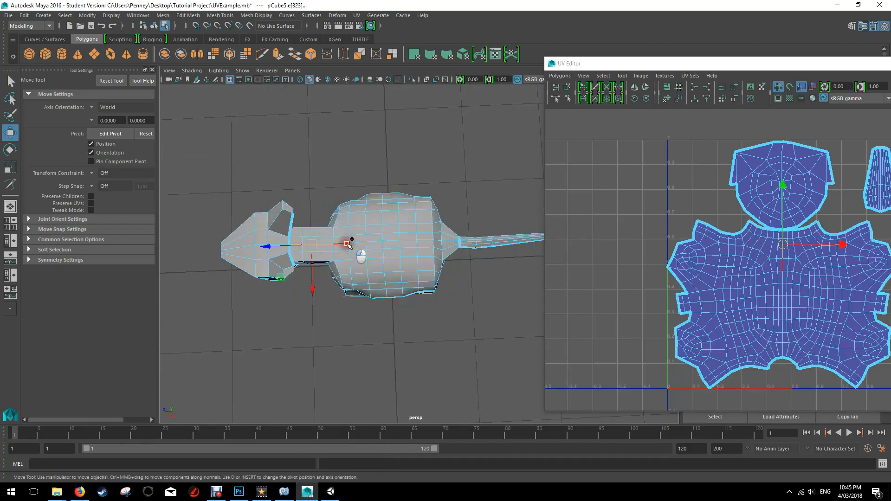
left_click(391, 241, "shift")
left_click(408, 241, "shift")
left_click(426, 241, "shift")
left_click(438, 242, "shift")
left_click(451, 242, "shift")
left_click(560, 76)
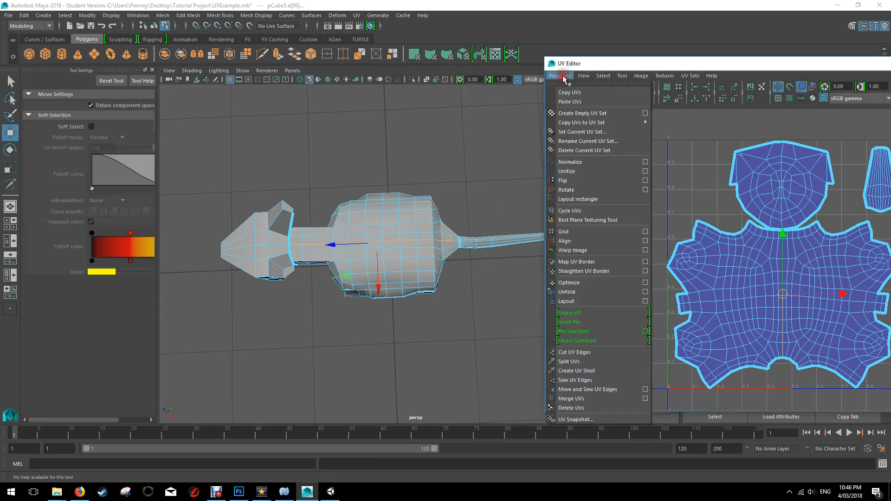
left_click(581, 353)
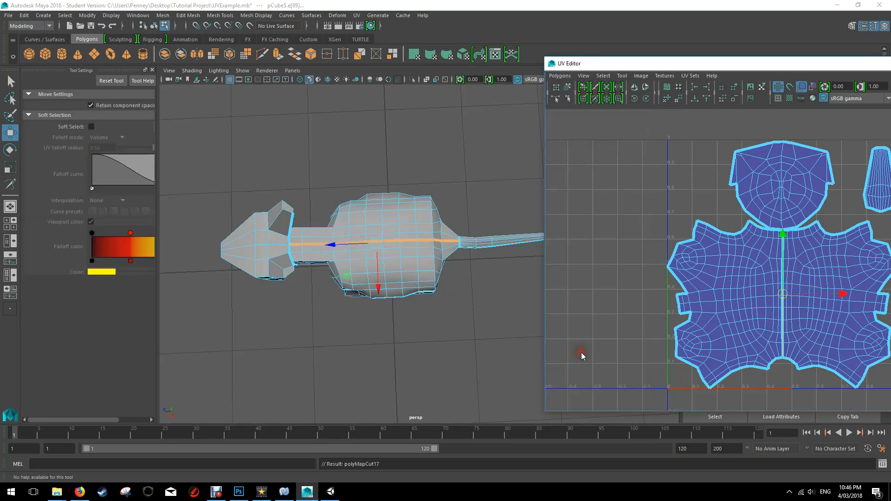
- Select the right-hand half of the body's UV shells and mirror it horizontally with a negative scale
right_click(831, 269)
left_click(808, 260)
left_click(828, 272)
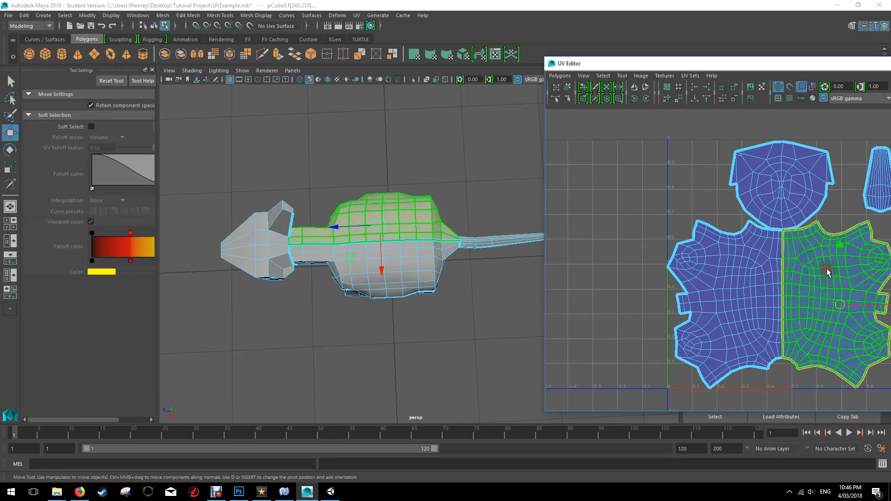
left_click_drag(770, 63, 619, 65)
key("r")
left_click_drag(746, 304, 625, 312)
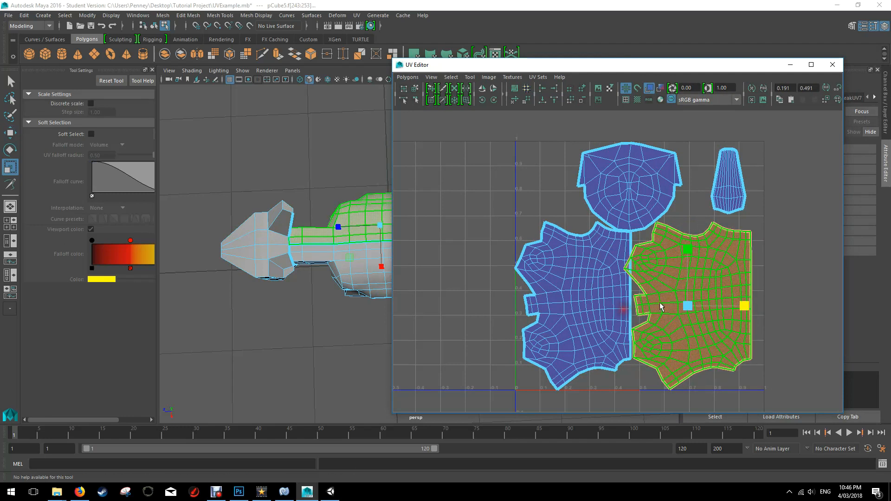
- Move the mirrored body half sideways so it overlaps the other half
key("w")
left_click_drag(745, 306, 634, 310)
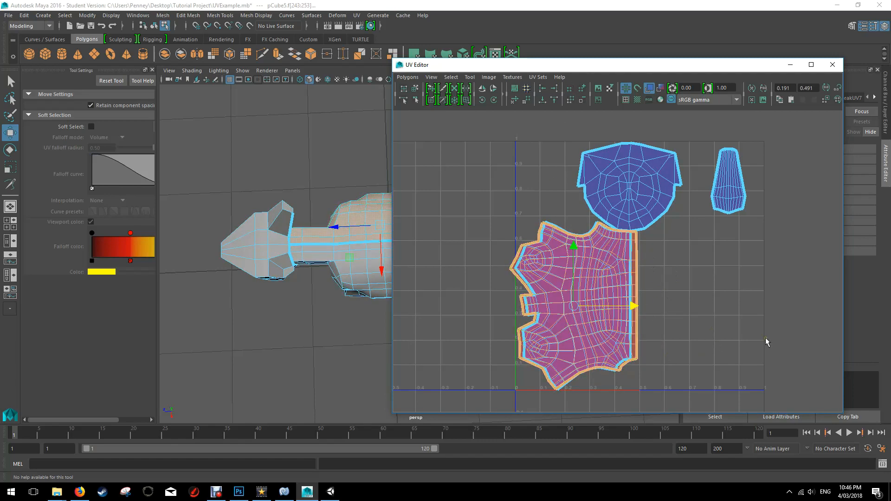
left_click(775, 330)
left_click_drag(296, 260, 304, 238, "alt")
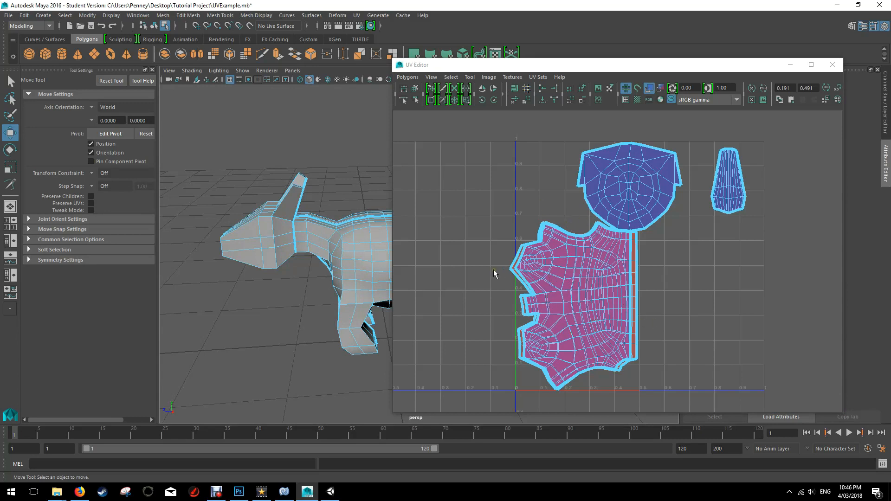
- Undo the move and mirroring of the right-hand body half and clear the selection
key("ctrl+z")
key("ctrl+z")
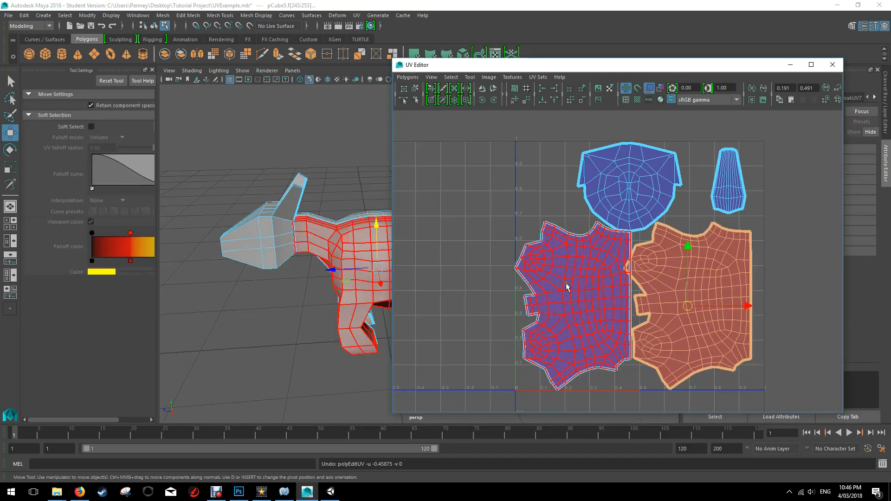
key("ctrl+z")
left_click(695, 206)
- Scale the tail's UV shell down to a tiny size and undo the scaling
right_click_drag(729, 192, 738, 171, "alt")
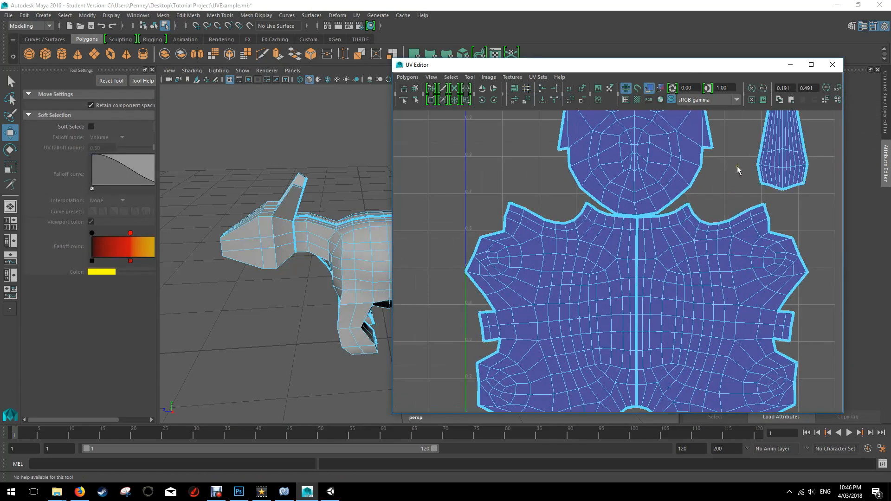
middle_click_drag(735, 186, 592, 251, "alt")
right_click_drag(667, 205, 641, 100, "alt")
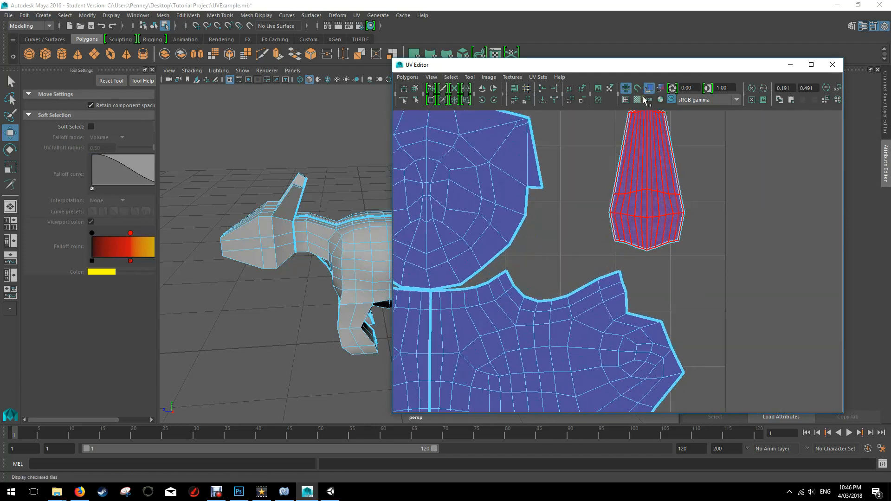
middle_click_drag(713, 162, 680, 212, "alt")
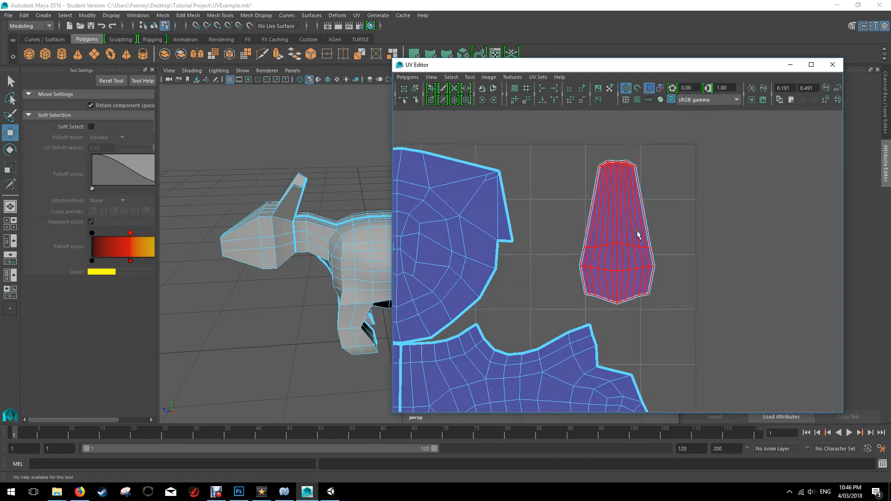
left_click_drag(571, 151, 675, 320)
right_click_drag(612, 207, 583, 205)
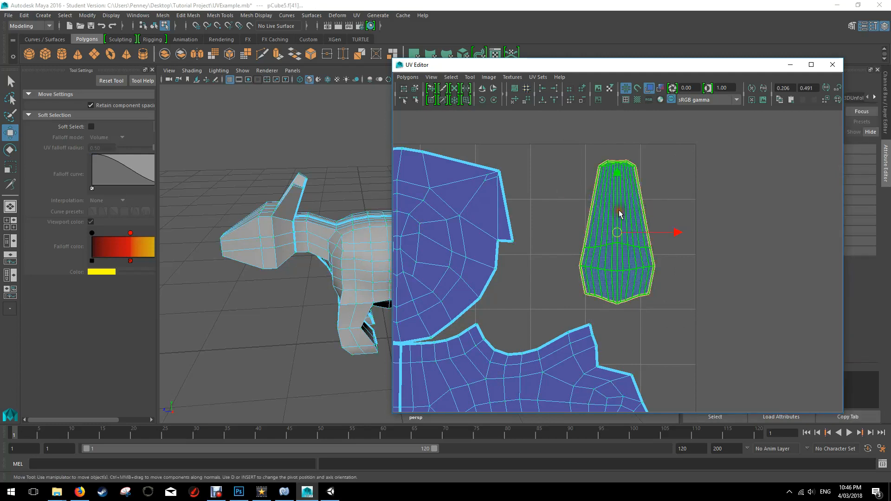
key("r")
left_click_drag(617, 232, 570, 265)
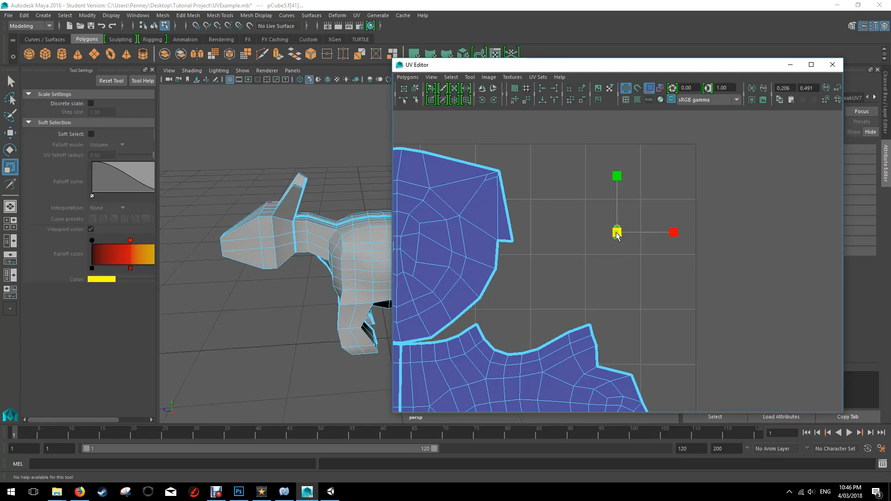
key("ctrl+z")
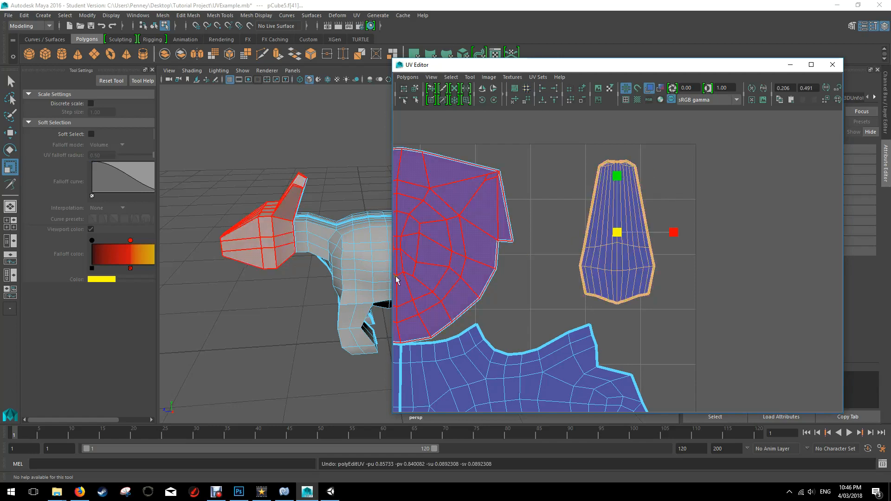
- Compare the head, body and tail UV shells with the matching parts of the model from several angles
left_click_drag(482, 67, 521, 56)
mouse_move(256, 187)
left_mouse_down("alt")
mouse_move(312, 179)
mouse_move(274, 182)
left_mouse_up("alt")
scroll(563, 205, "down", 5)
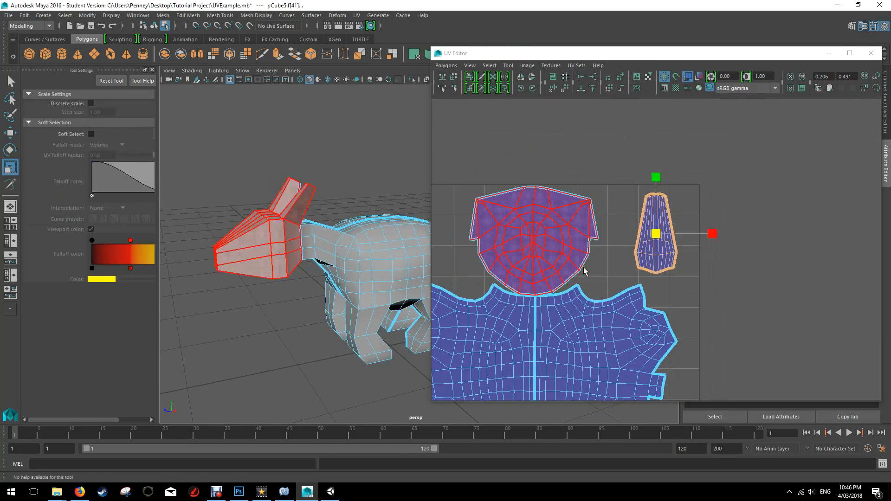
middle_click_drag(617, 254, 626, 194, "alt")
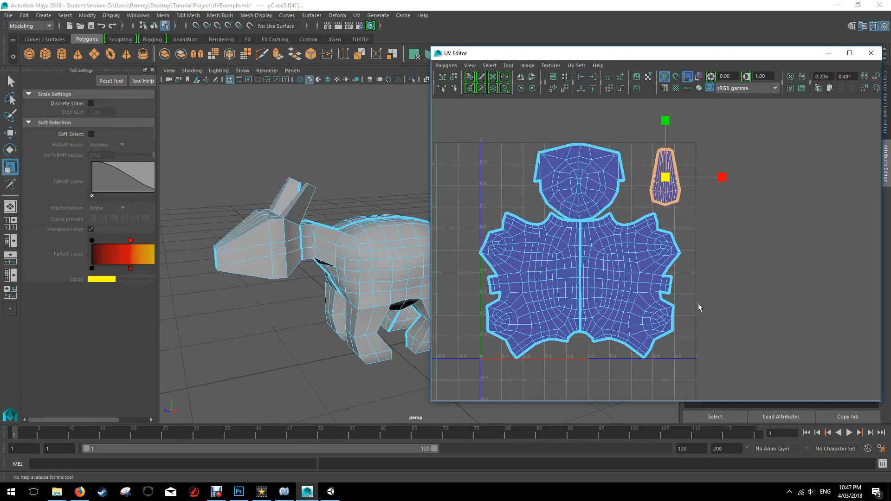
left_click_drag(354, 201, 306, 193, "alt")
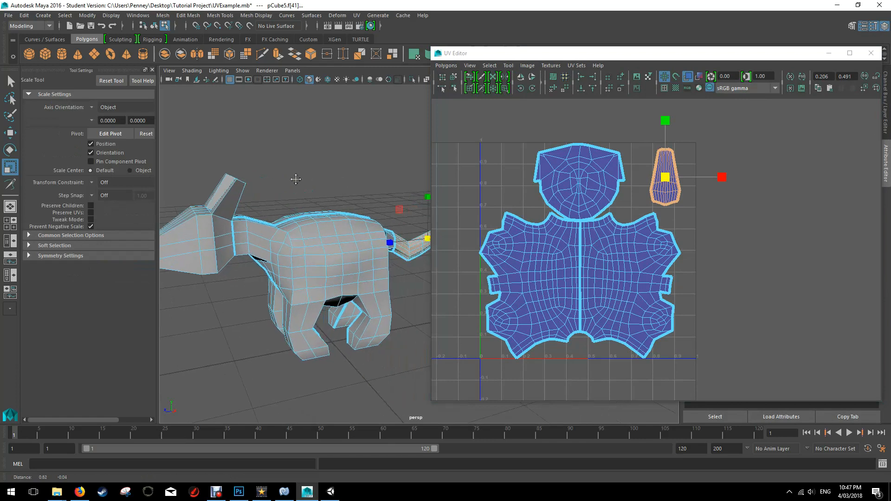
left_click_drag(392, 211, 262, 227, "alt")
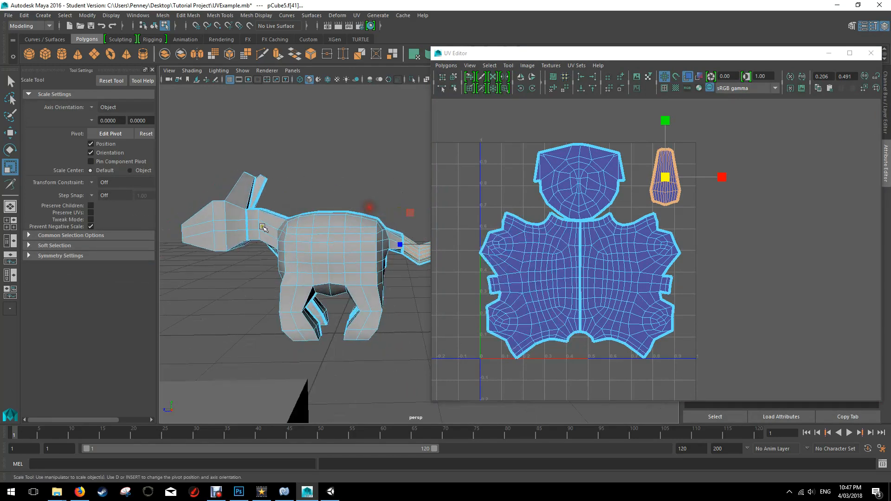
left_click(623, 274, "shift")
left_click(549, 275, "shift")
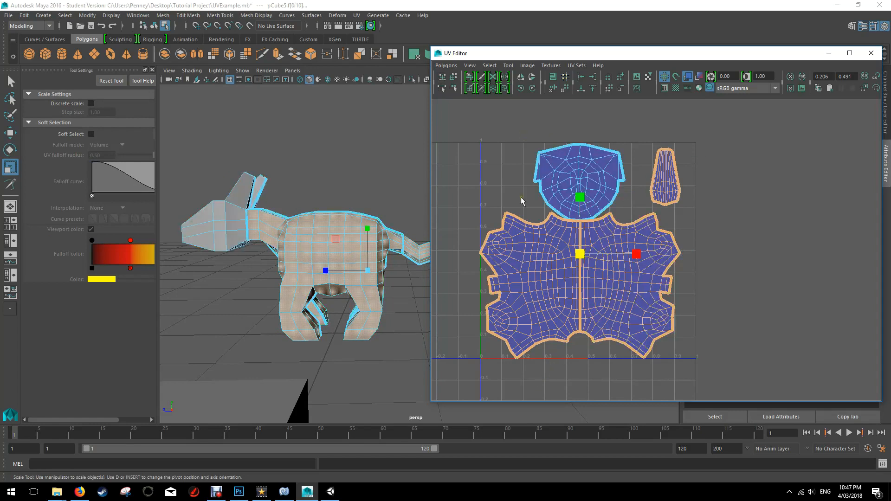
left_click(552, 171)
- Undo the UV cut along the centre of the back and clear the edge selection
key("ctrl+z")
key("ctrl+z")
key("ctrl+z")
key("ctrl+z")
key("ctrl+z")
key("ctrl+z")
key("ctrl+z")
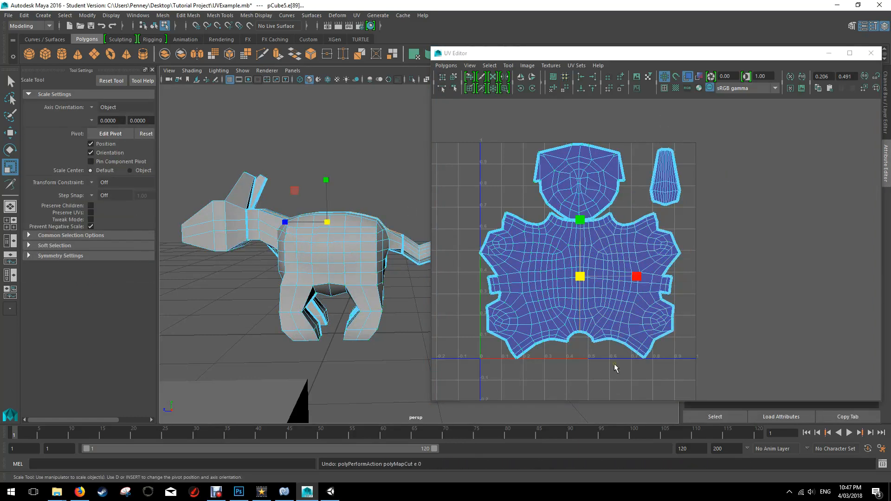
left_click(585, 183)
scroll(583, 274, "down", 5)
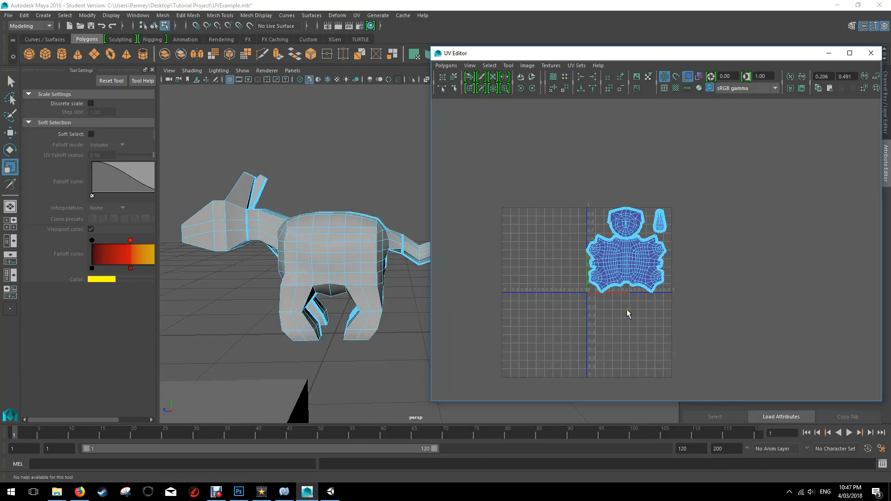
- Return the animal model to object mode and select the whole mesh, showing all its UV shells clear of the model view
scroll(627, 314, "up", 3)
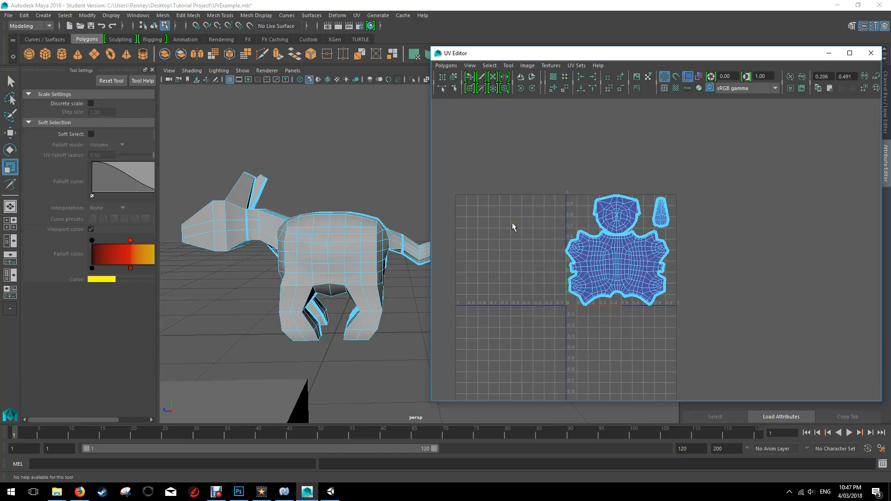
scroll(683, 302, "up", 3)
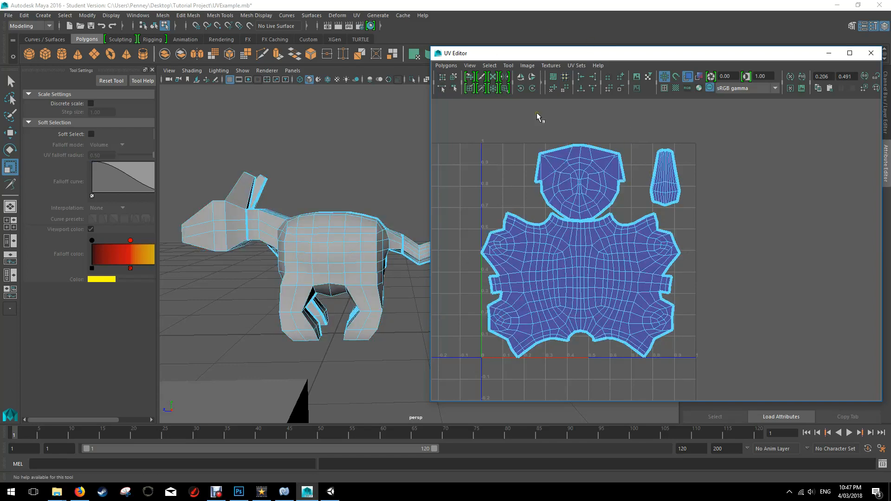
right_click_drag(572, 154, 535, 141)
right_click_drag(338, 229, 364, 211)
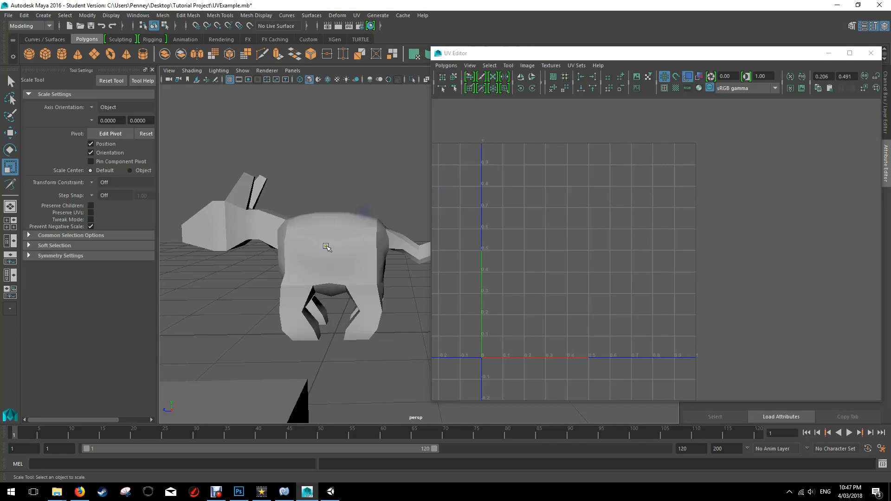
left_click(317, 230)
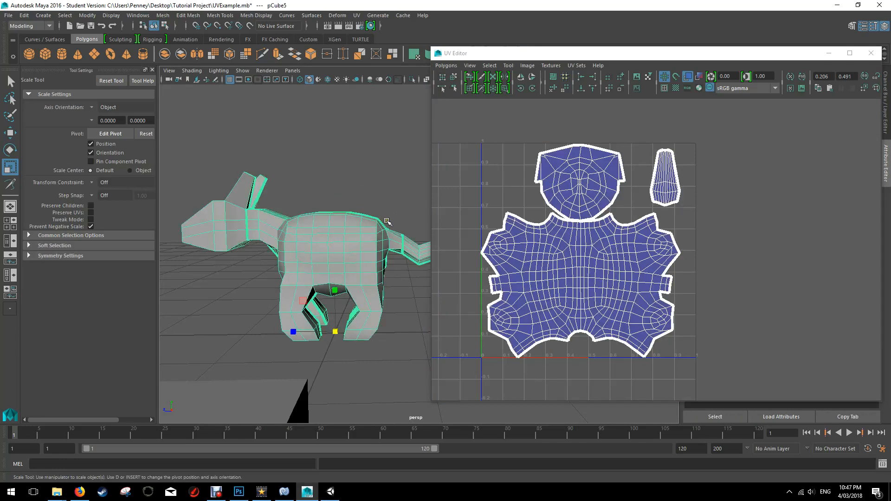
left_click_drag(533, 53, 612, 62)
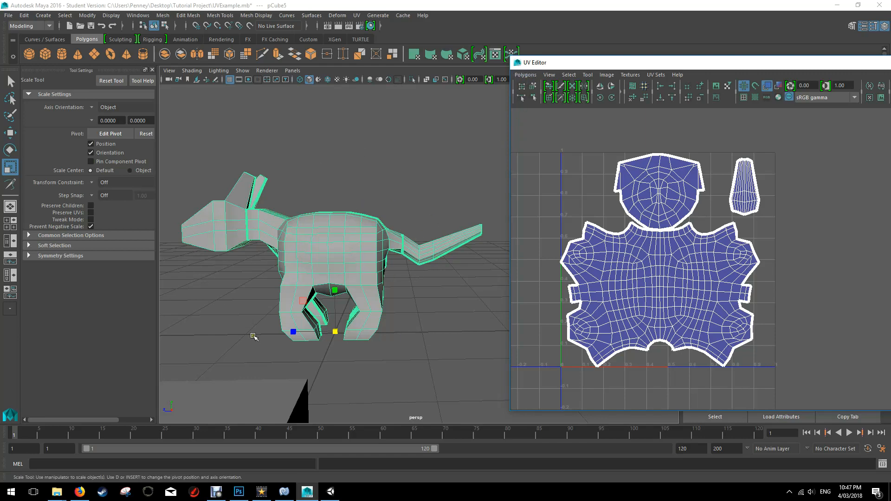
- Start a UV snapshot of the model and set its size to 512 by 512
left_click(526, 75)
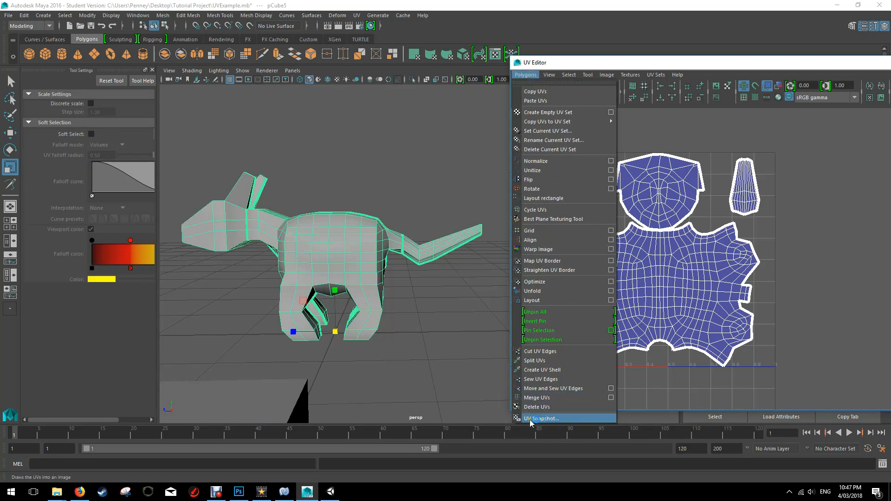
left_click(559, 419)
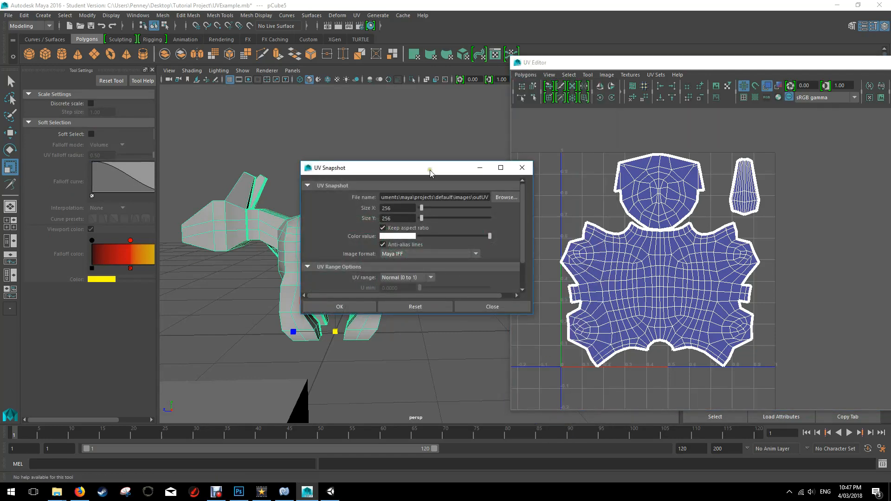
left_click_drag(429, 172, 515, 139)
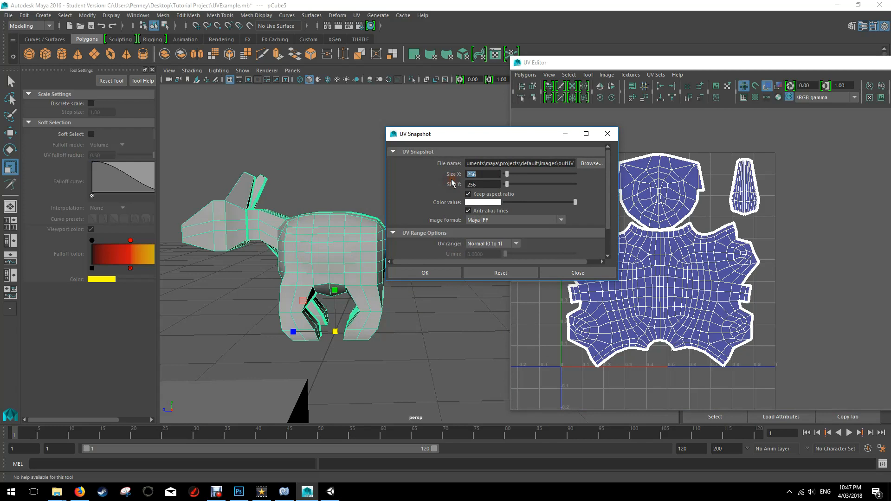
key("Tab")
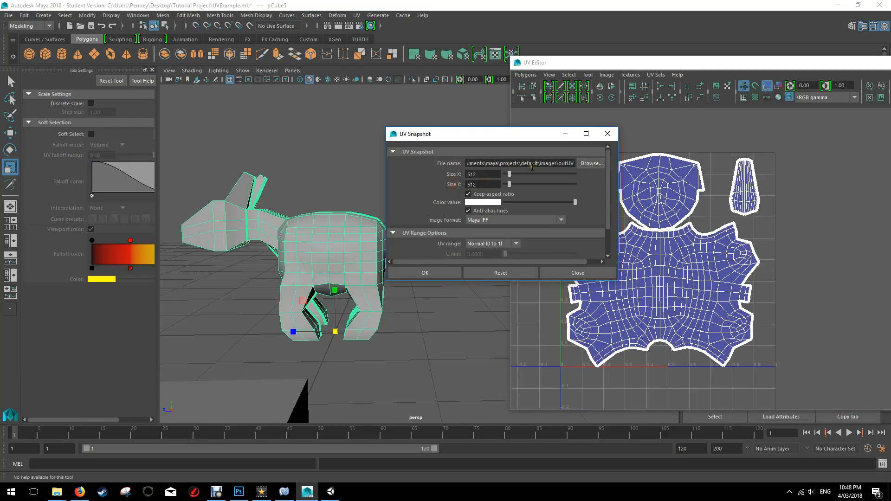
- Set the snapshot's file to AnimalSkin in the Textures folder of the Tutorial Project's Assets
left_click(591, 164)
left_click(126, 145)
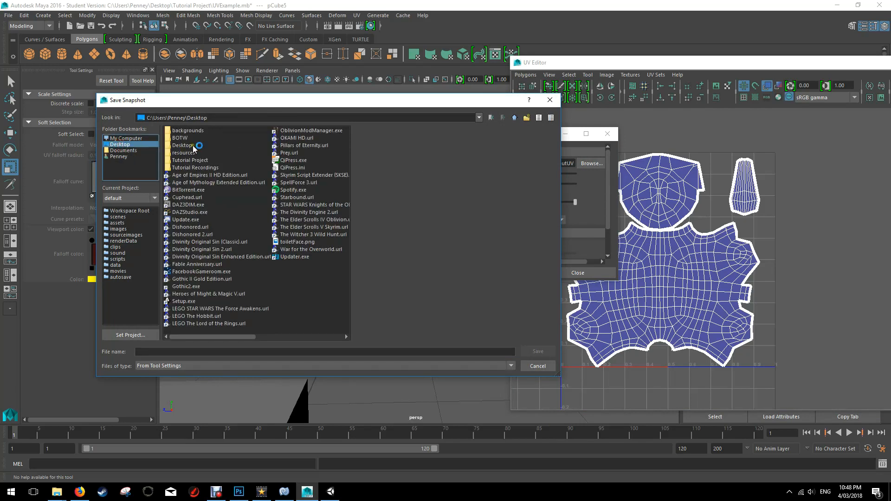
double_click(188, 160)
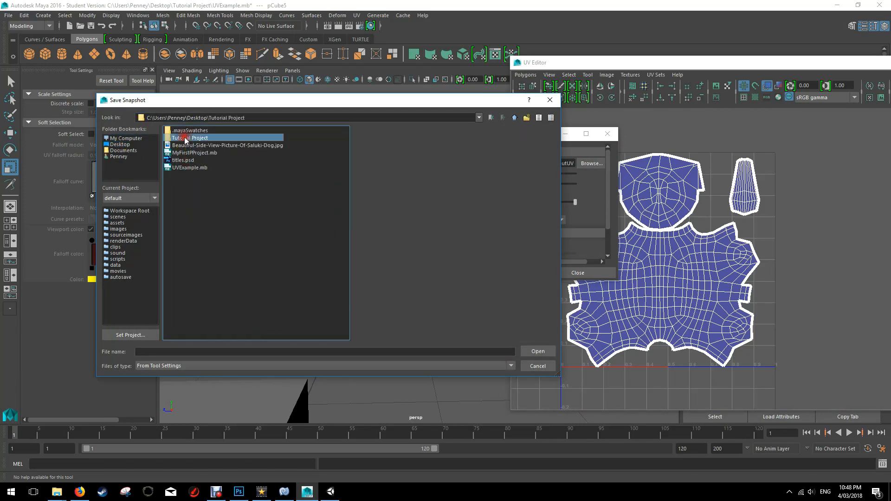
double_click(187, 137)
double_click(187, 131)
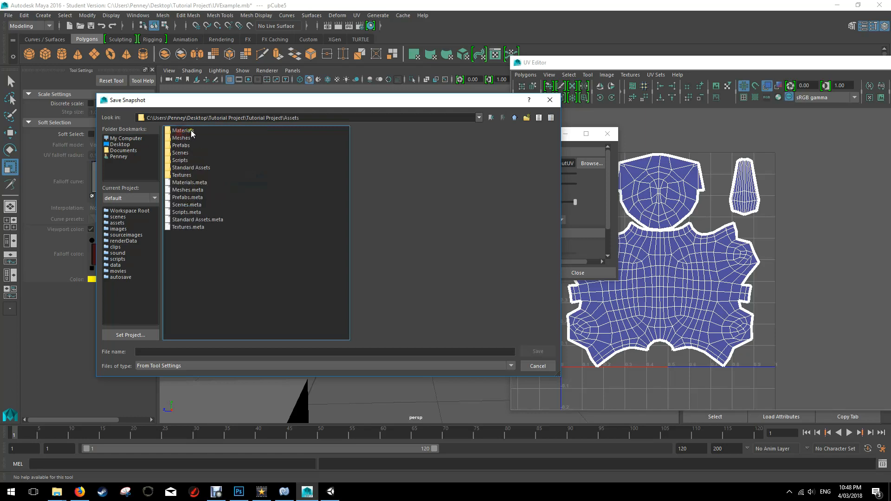
double_click(181, 175)
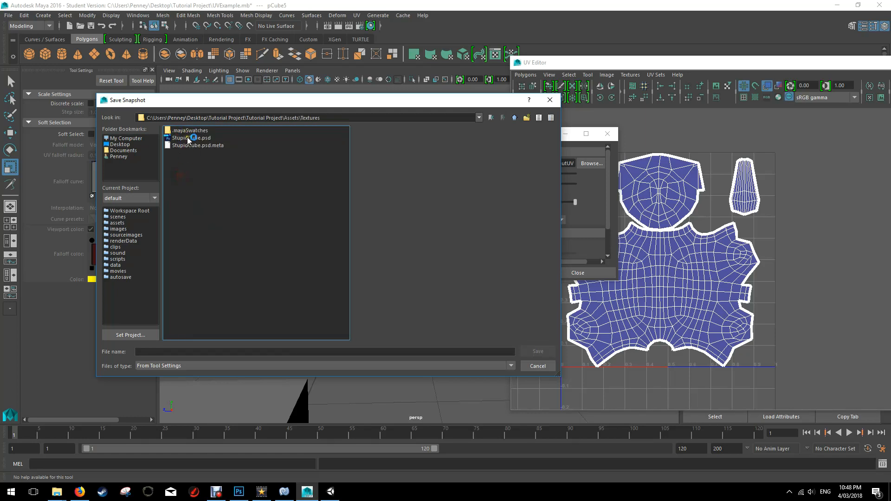
left_click(176, 353)
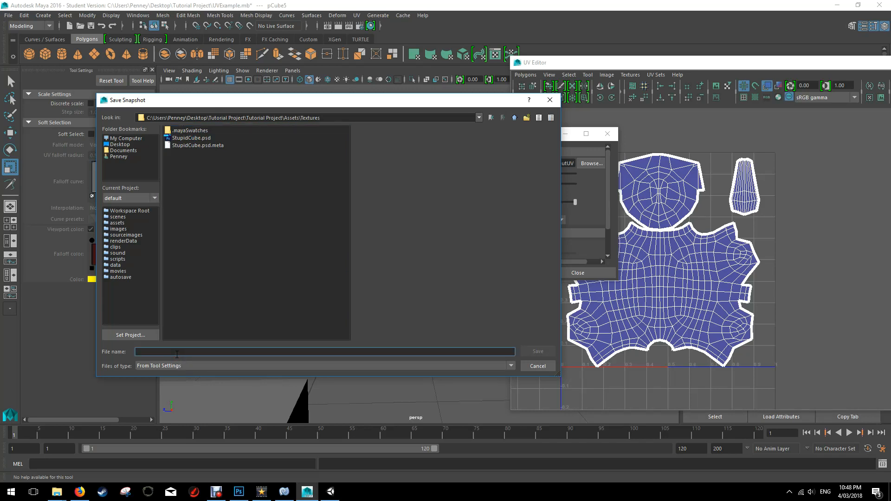
type("AnimalSkin")
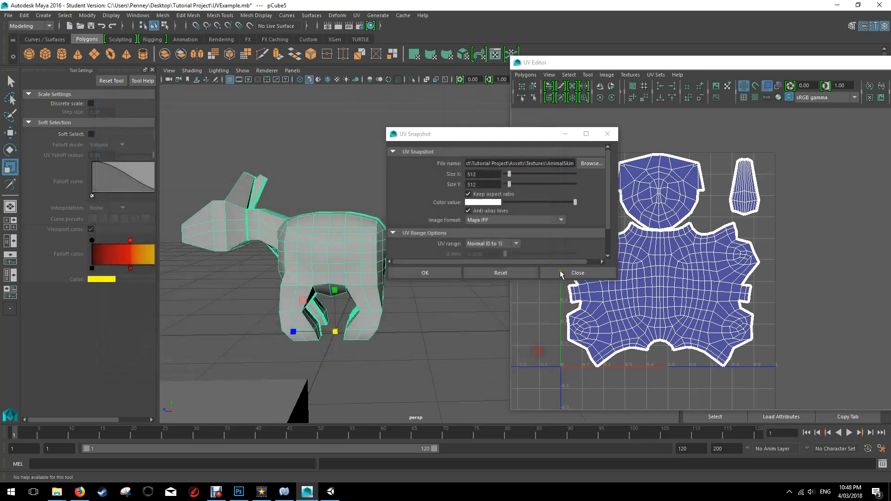
- Set the snapshot's image format to PNG and export it
left_click(545, 221)
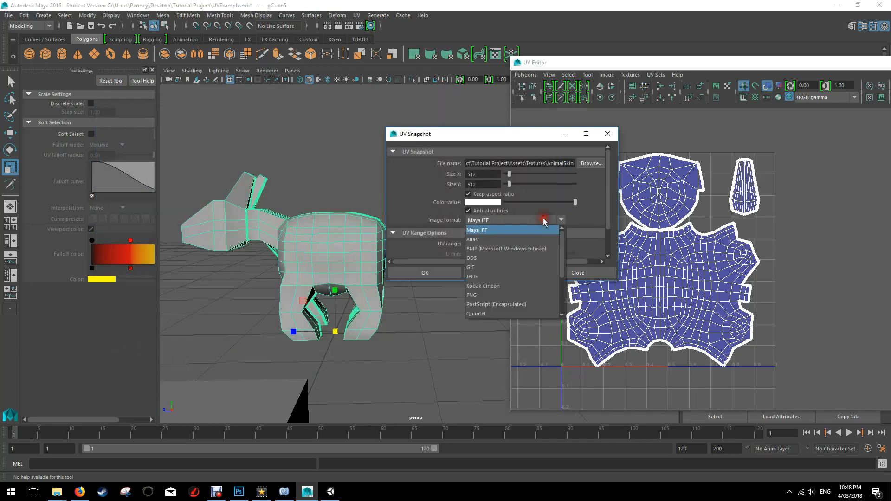
left_click(508, 295)
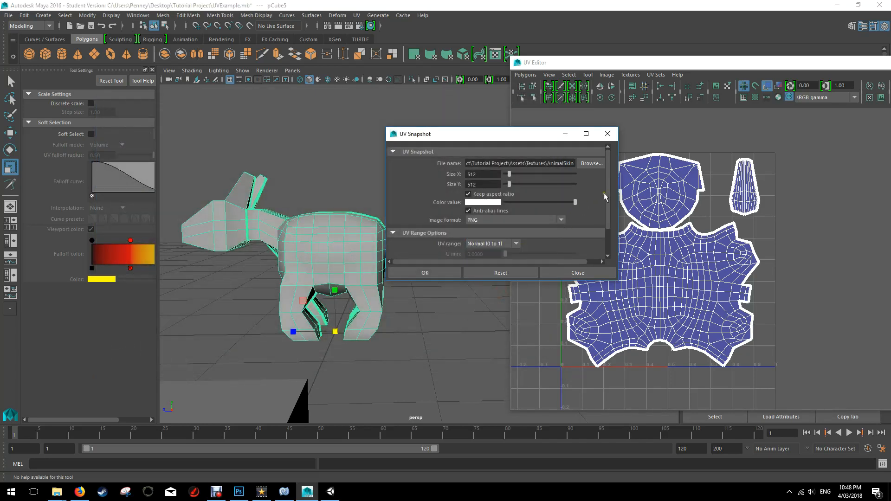
mouse_move(609, 188)
left_mouse_down()
mouse_move(608, 220)
mouse_move(604, 171)
left_mouse_up()
left_click(434, 274)
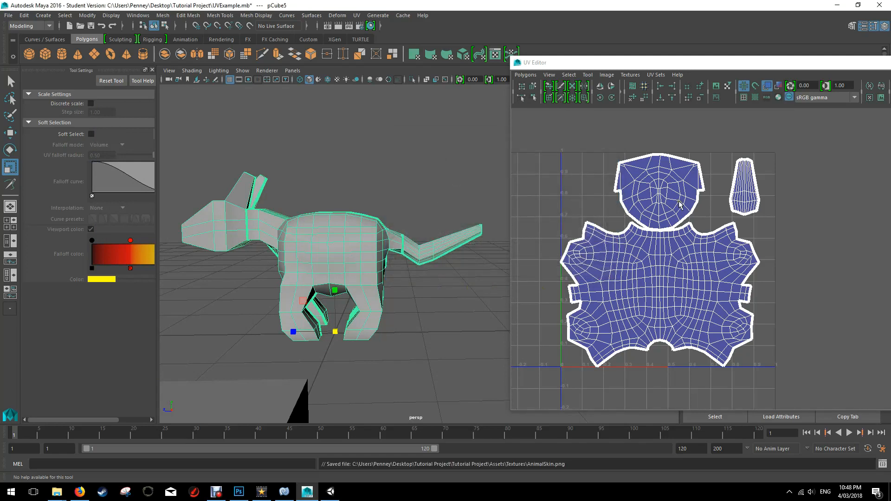
left_click_drag(684, 63, 543, 54)
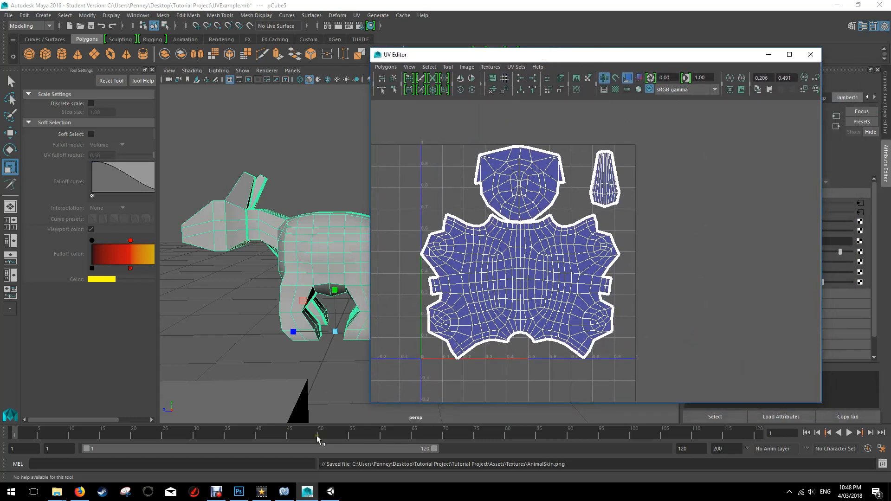
- Switch to Photoshop and open the AnimalSkin image from the Textures folder
left_click(238, 491)
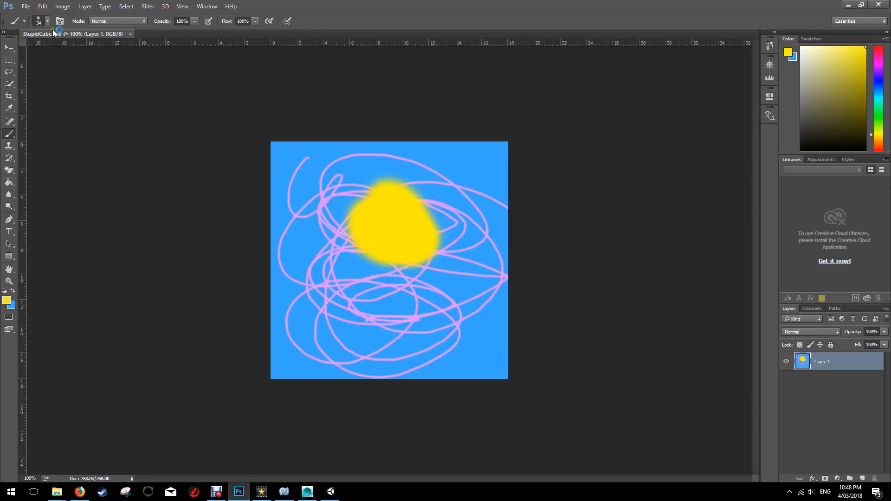
left_click(26, 7)
left_click(29, 24)
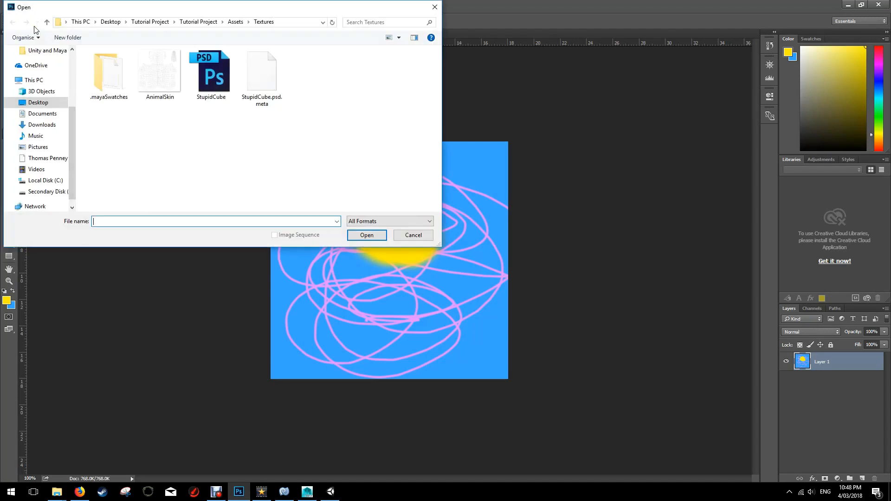
double_click(162, 74)
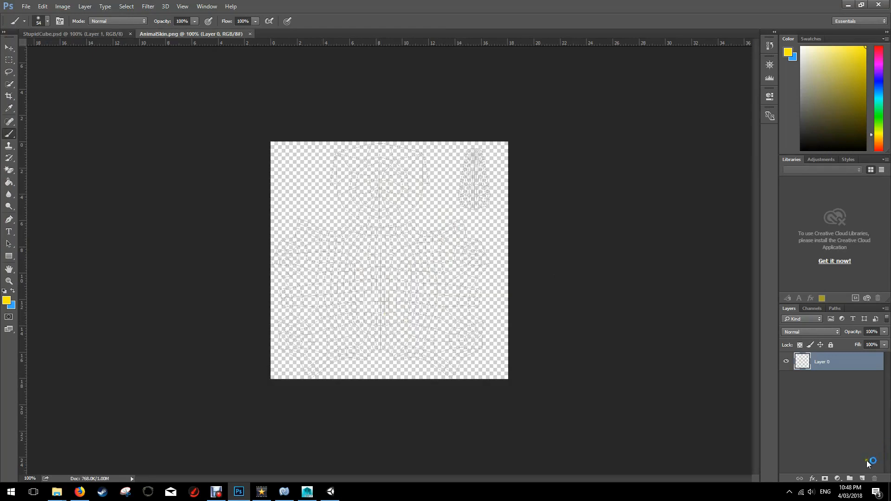
- Add a new layer beneath the UV wireframe layer and fill it with white
left_click(862, 479)
mouse_move(825, 365)
left_mouse_down()
mouse_move(825, 394)
mouse_move(830, 380)
left_mouse_up()
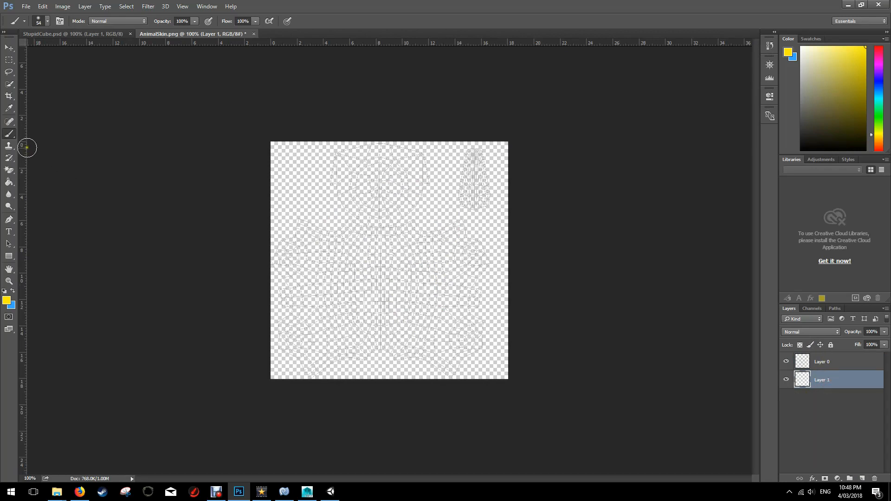
left_click(10, 187)
left_click(13, 291)
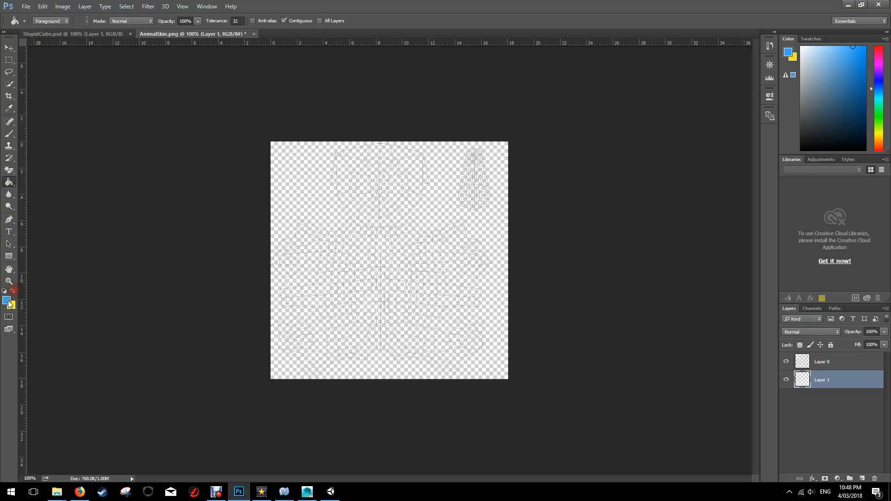
left_click(8, 301)
left_click_drag(364, 155, 307, 112)
left_click(525, 125)
left_click(303, 170)
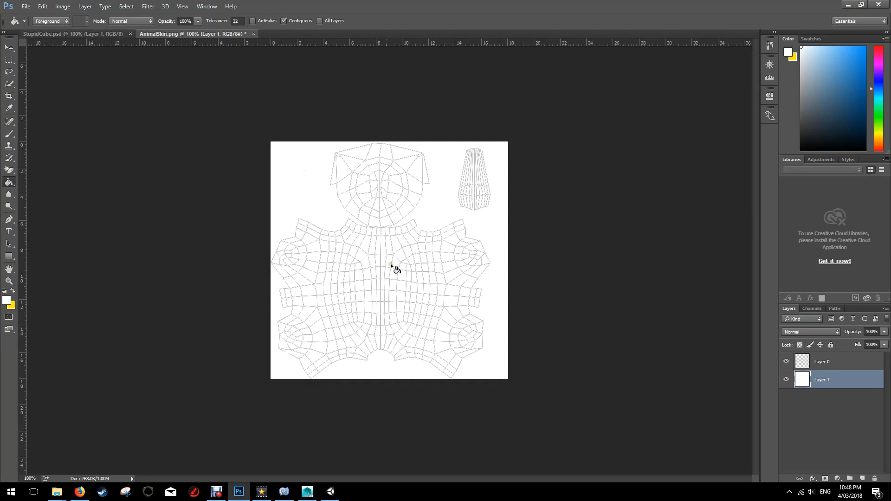
- Compare the canvas with the wireframe layer, Layer 0, hidden and shown
left_click(804, 367)
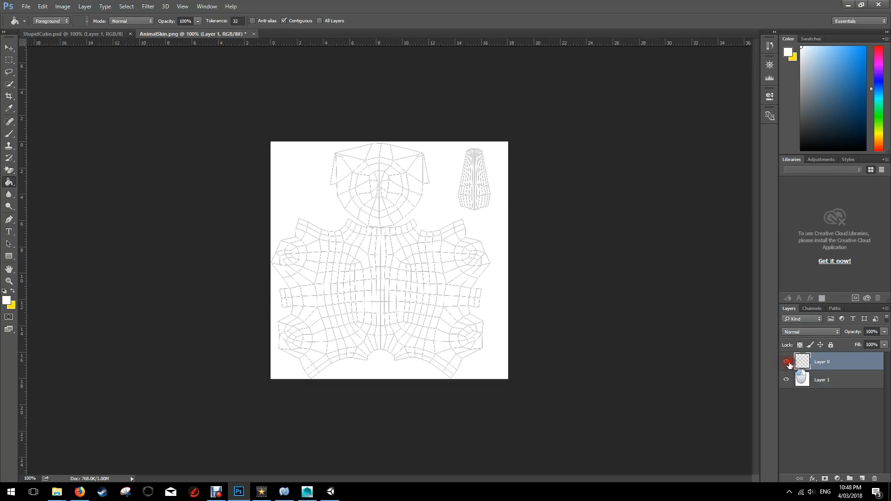
left_click(787, 363)
left_click(788, 363)
left_click(786, 363)
- Show the Navigator, enlarge the canvas view to 149.18% and check the image without the wireframe layer
left_click(207, 6)
left_click(226, 227)
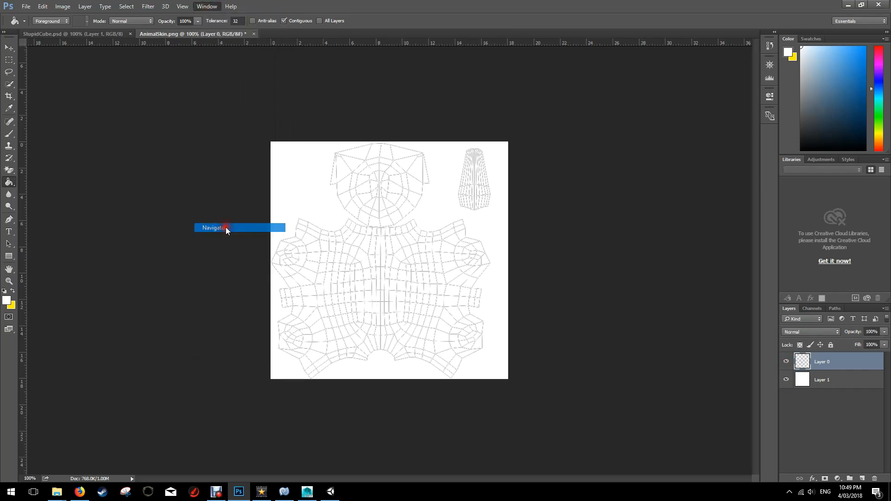
left_click_drag(706, 112, 722, 111)
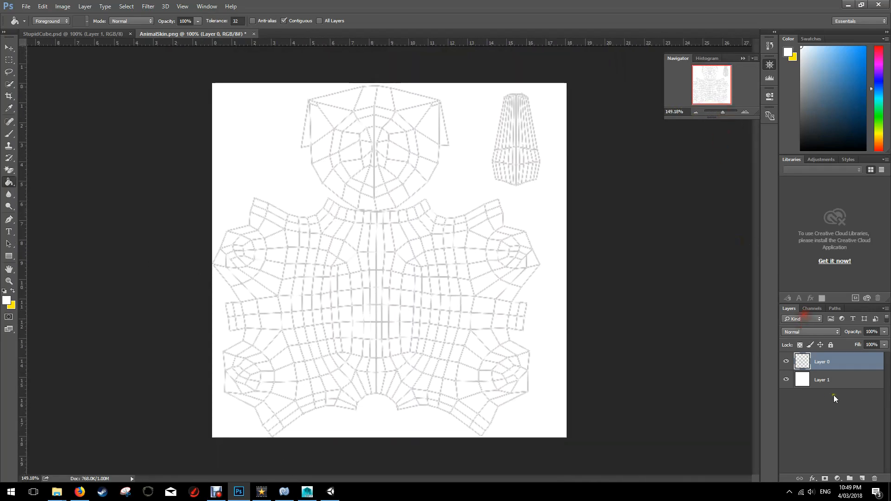
left_click(787, 362)
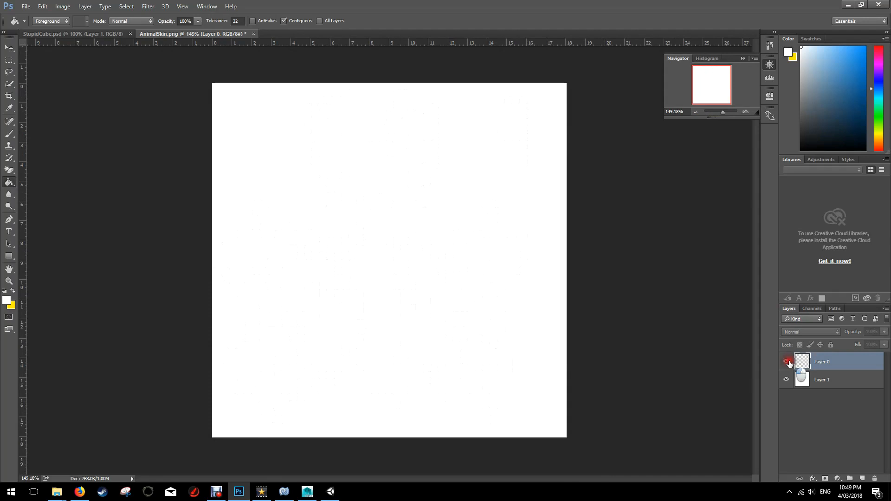
- Paint two black eye dots on the head shell on Layer 1 with a soft 12 px brush
left_click(820, 383)
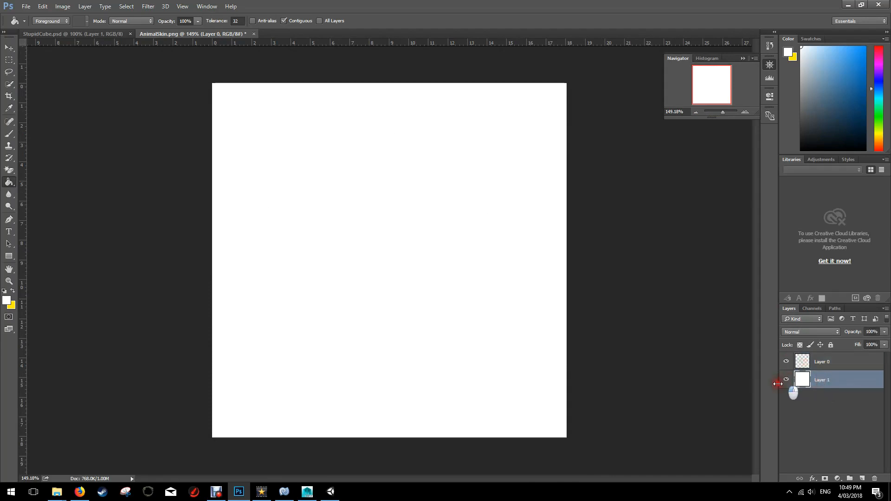
left_click(9, 134)
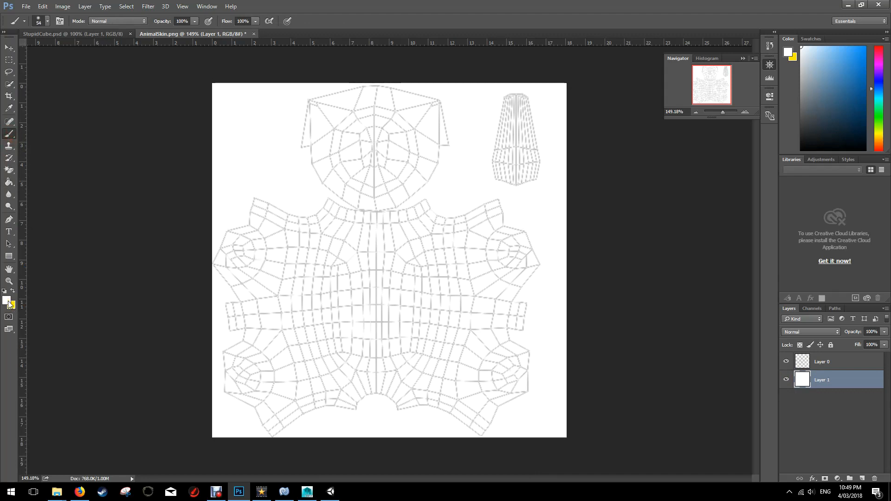
left_click(4, 291)
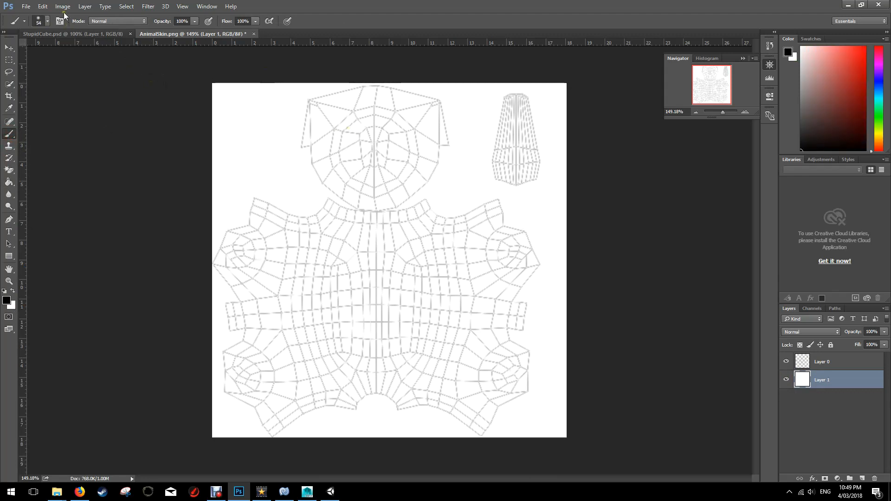
left_click(48, 21)
left_click(56, 49)
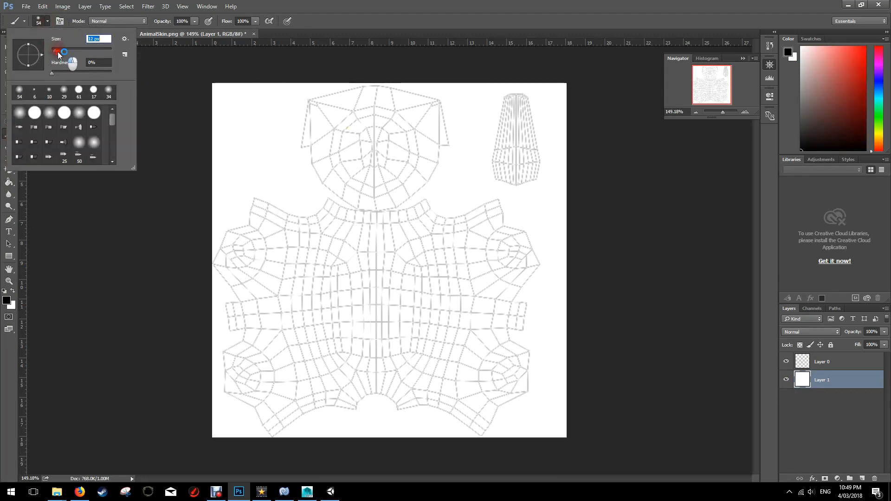
left_click(340, 136)
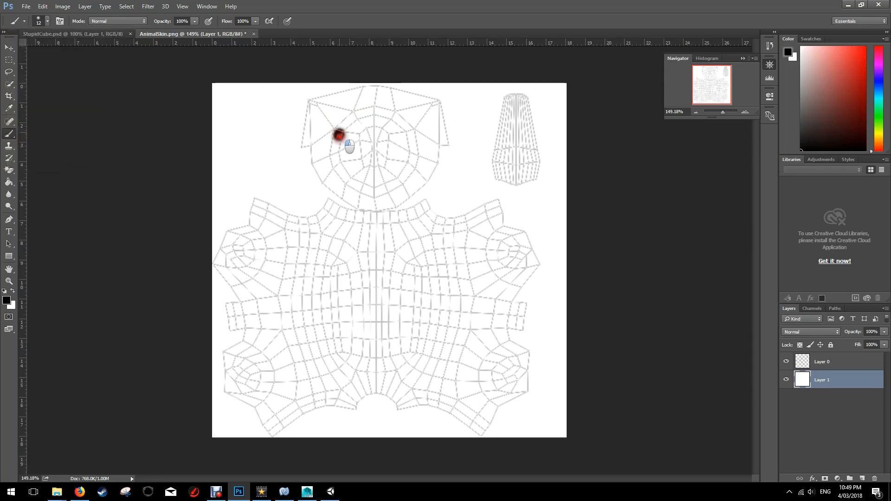
left_click(405, 134)
- Choose a light pink brush colour and paint both inner ears and a round nose on the head shell
left_click(6, 301)
left_click(360, 132)
left_click(369, 127)
left_click(538, 122)
key("b")
left_click_drag(319, 133, 325, 119)
mouse_move(418, 116)
left_mouse_down()
mouse_move(432, 122)
mouse_move(419, 116)
mouse_move(426, 114)
mouse_move(369, 160)
mouse_move(383, 135)
mouse_move(371, 160)
mouse_move(377, 139)
mouse_move(374, 149)
left_mouse_up()
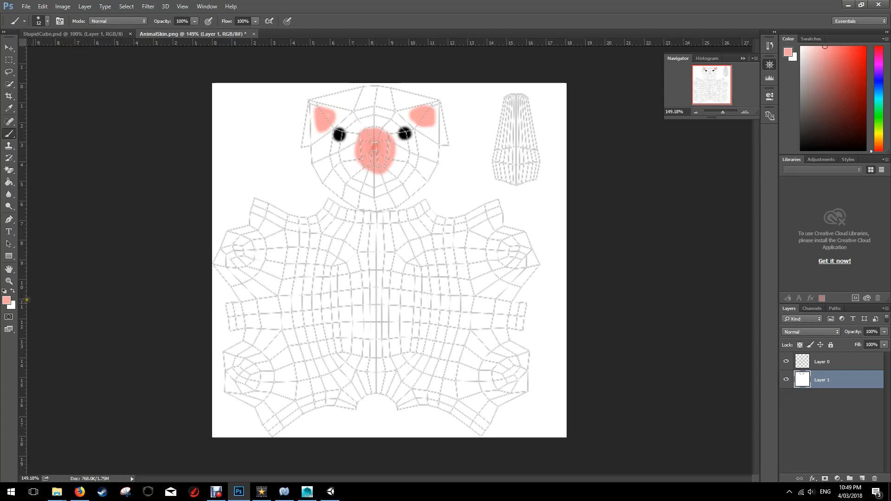
key("f")
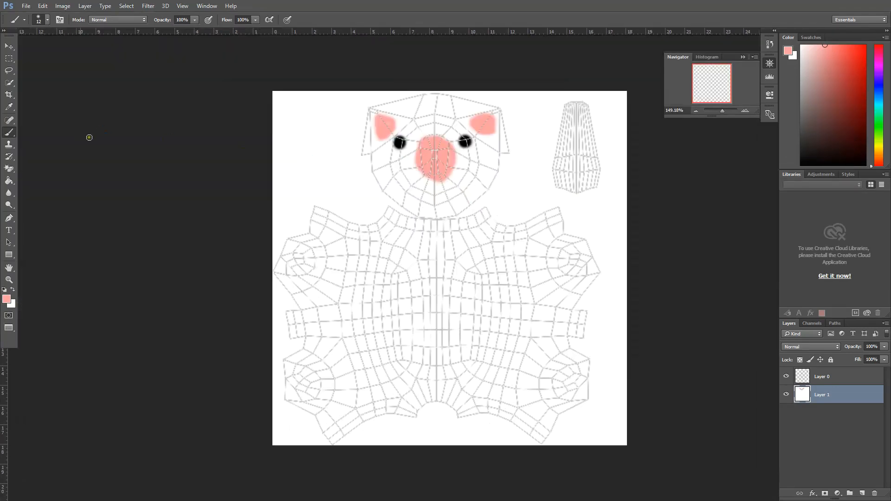
key("f")
key("f")
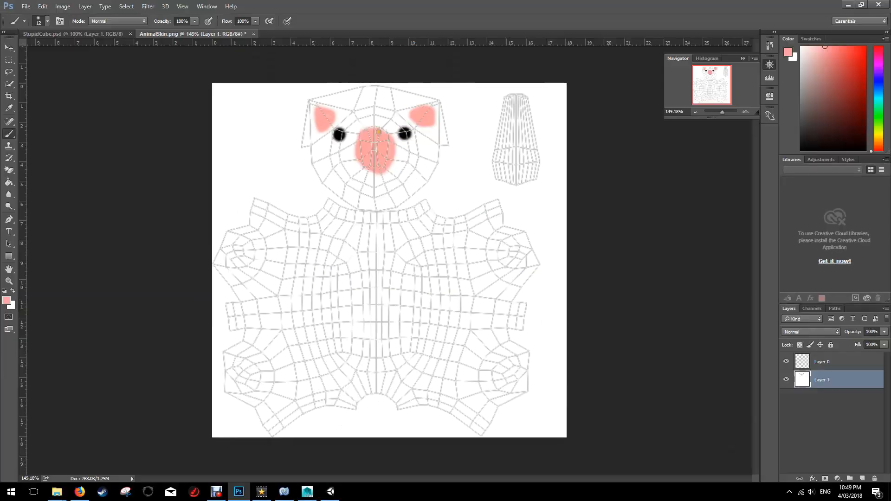
- Reset the brush colour to black and paint two nostrils and a smile on the head, plus a squiggle and a zigzag on the body
key("d")
mouse_move(367, 139)
left_mouse_down()
mouse_move(364, 156)
mouse_move(384, 141)
mouse_move(365, 188)
mouse_move(412, 165)
left_mouse_up()
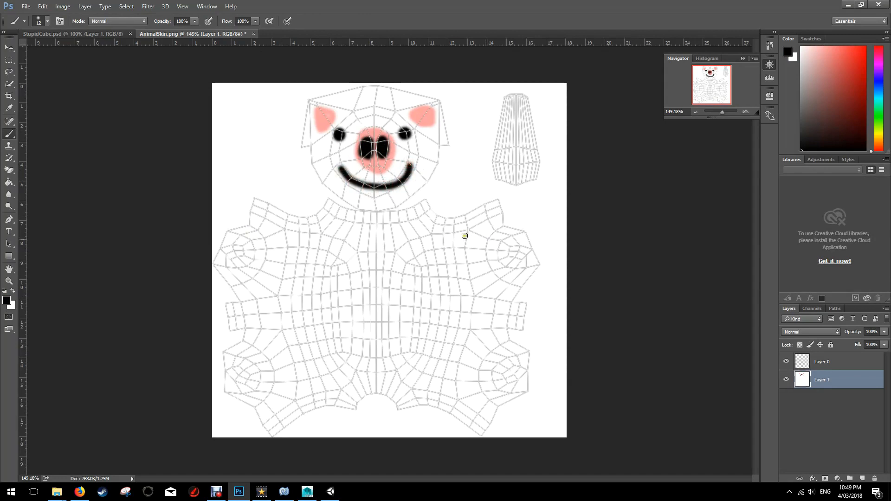
mouse_move(411, 235)
left_mouse_down()
mouse_move(452, 260)
mouse_move(420, 374)
left_mouse_up()
mouse_move(280, 243)
left_mouse_down()
mouse_move(316, 328)
mouse_move(310, 386)
left_mouse_up()
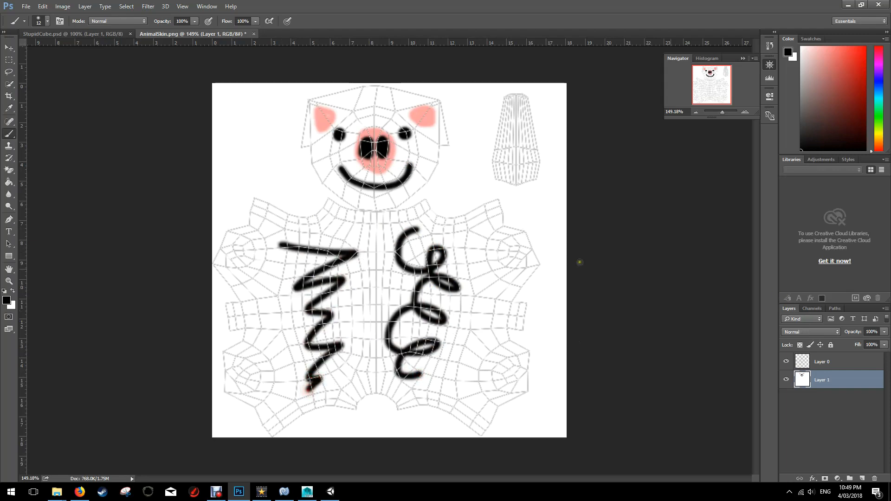
- Switch to Firefox and replace the animal skin rug image search with one for "fur texture"
left_click(80, 492)
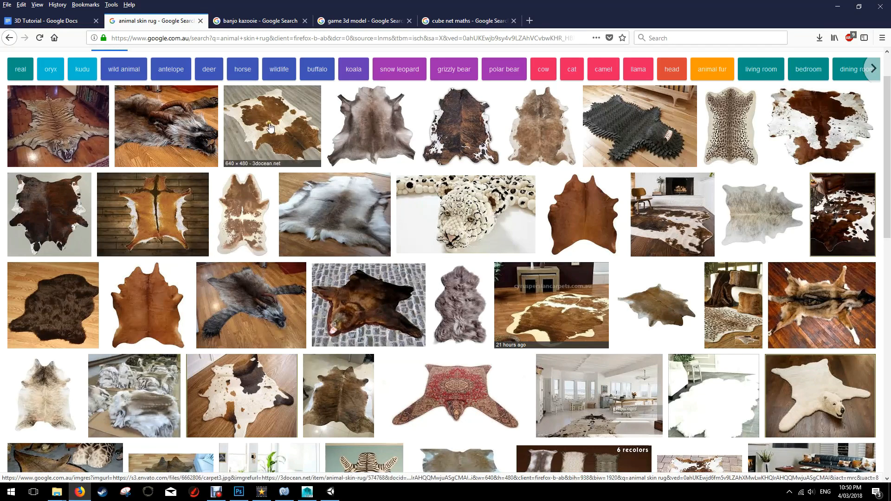
scroll(172, 97, "up", 2)
left_click_drag(153, 67, 50, 79)
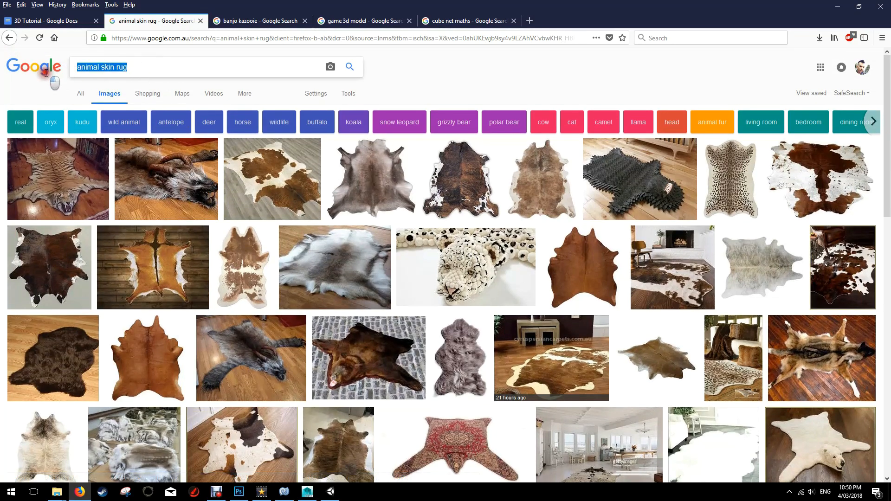
type("fur texture")
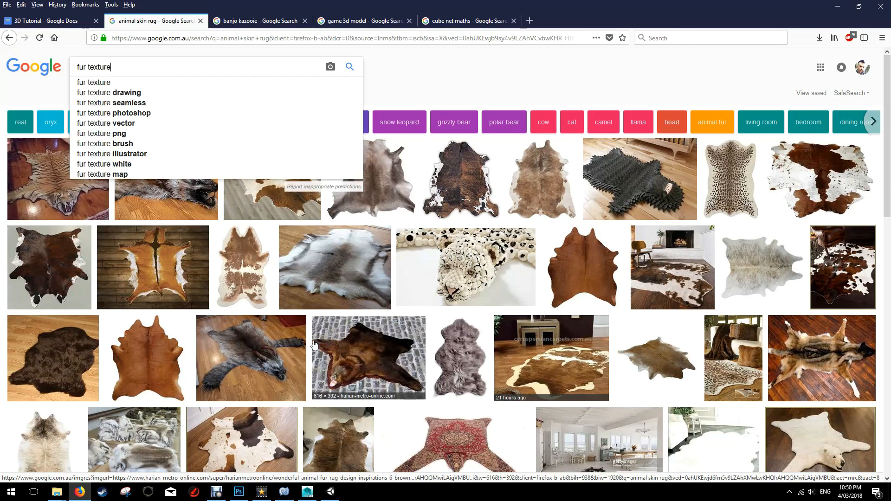
key("Return")
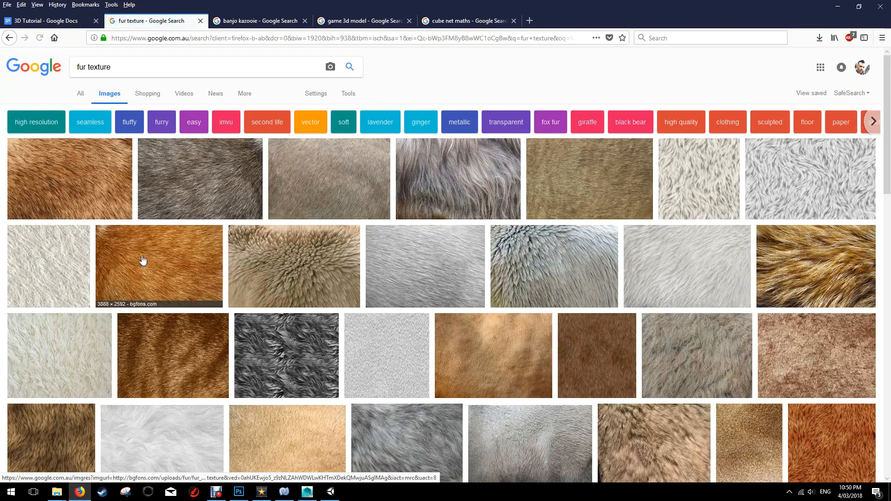
- Save the ice bear fur texture image as PP07570314-Ice-bear-fur-texture in the project's Assets/Textures folder
left_click(299, 263)
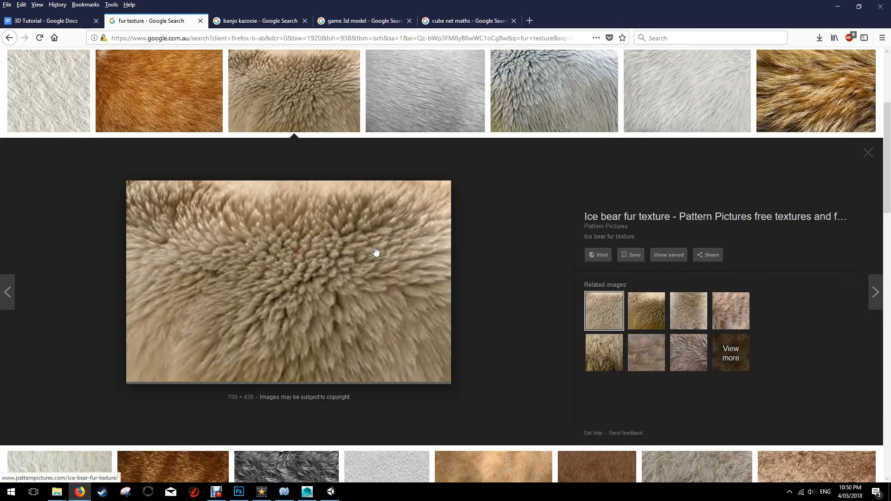
right_click(330, 263)
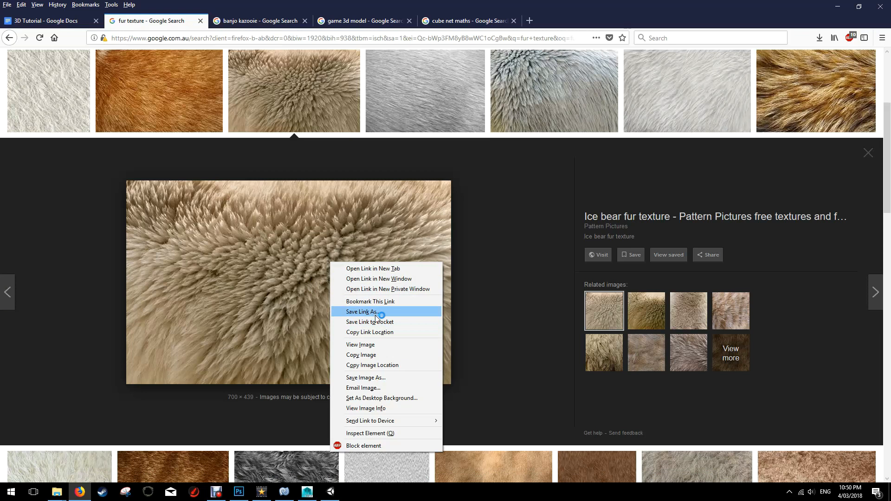
left_click(388, 377)
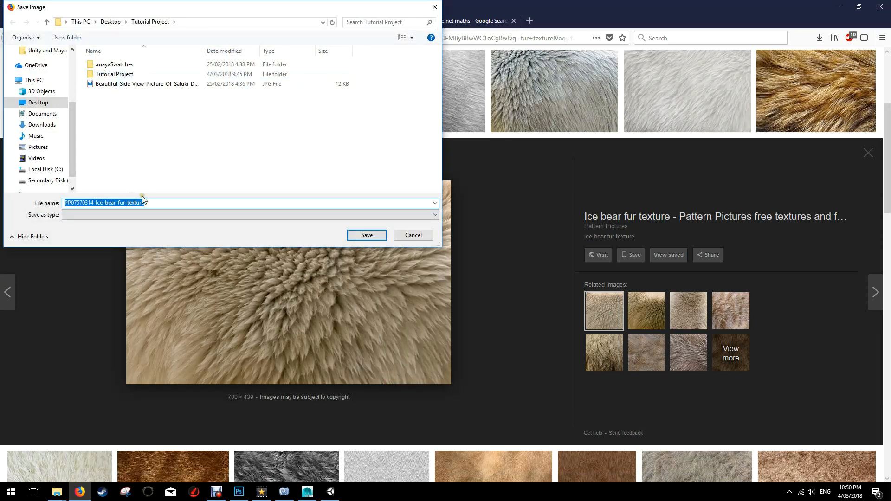
double_click(114, 75)
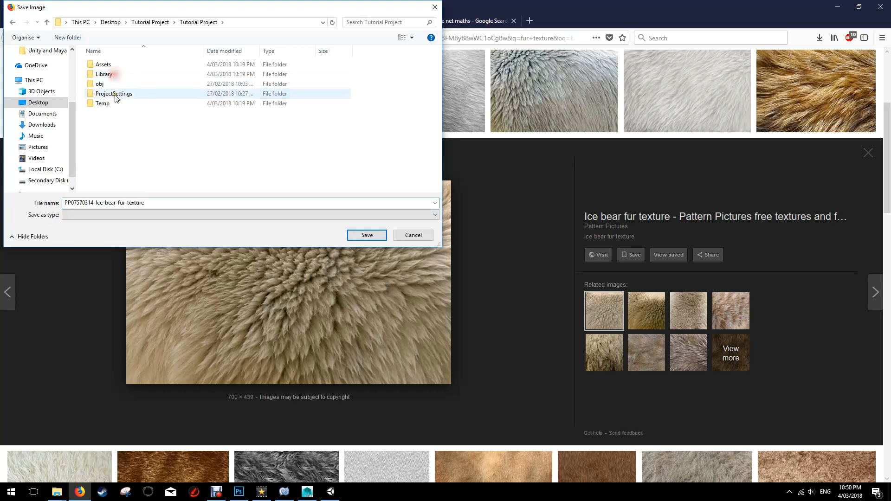
double_click(105, 65)
double_click(106, 122)
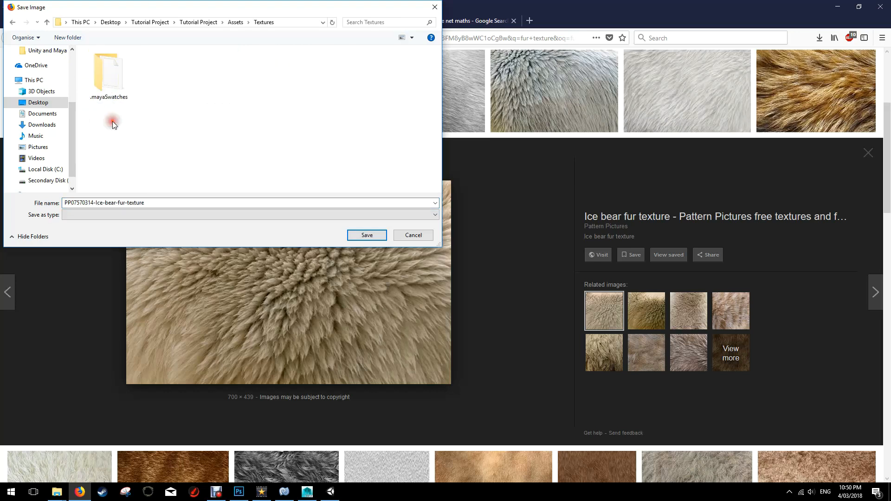
left_click(153, 202)
left_click(352, 234)
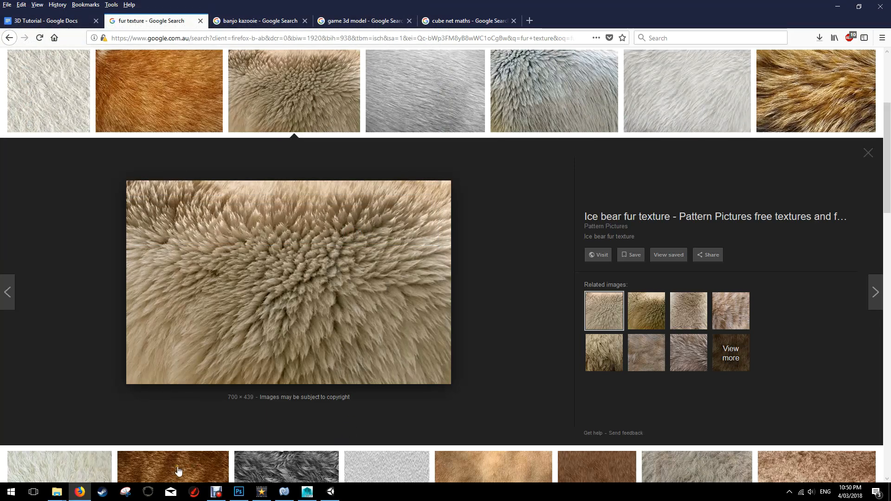
- Switch to Photoshop and place the PP07570314-Ice-bear-fur-texture image as an embedded object in the AnimalSkin document
left_click(239, 492)
left_click(26, 7)
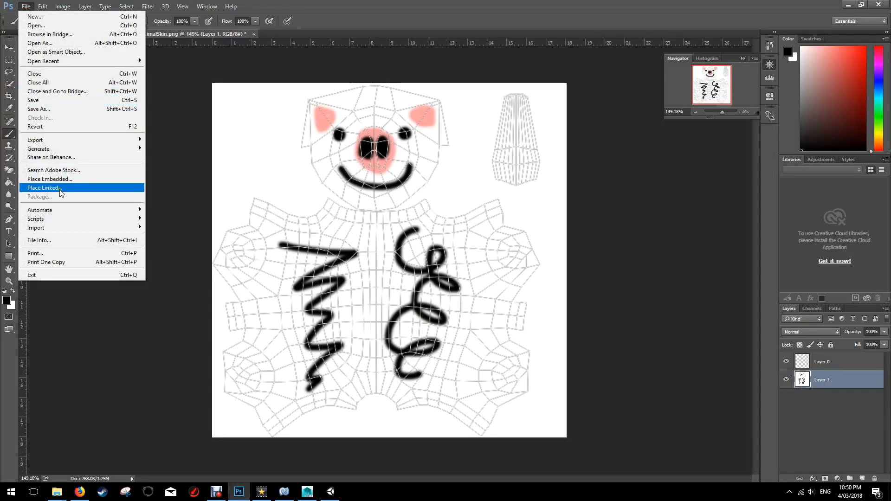
left_click(50, 179)
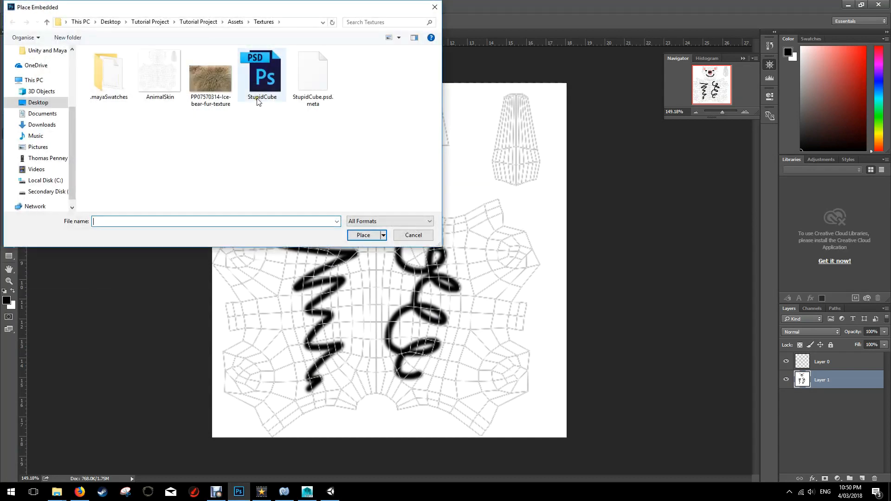
double_click(228, 78)
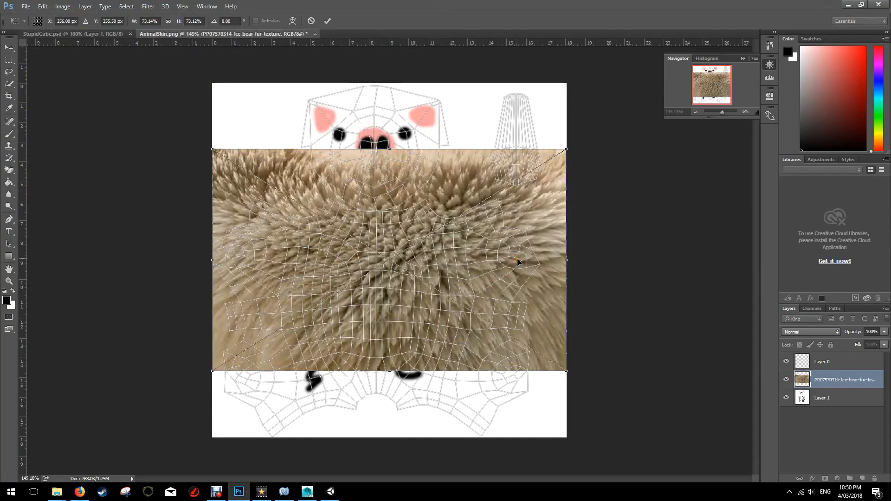
- Rotate the placed fur image 90° clockwise, stretch it outward toward both side edges of the canvas and commit the placement
right_click(500, 255)
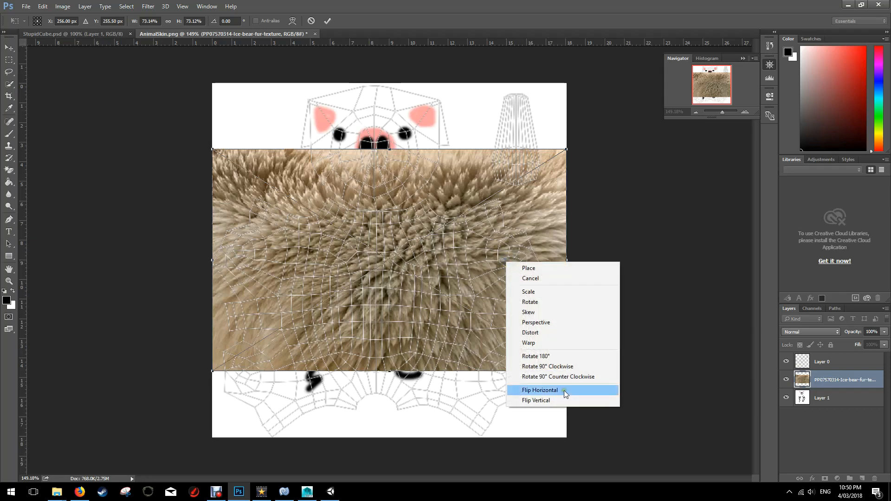
left_click(554, 365)
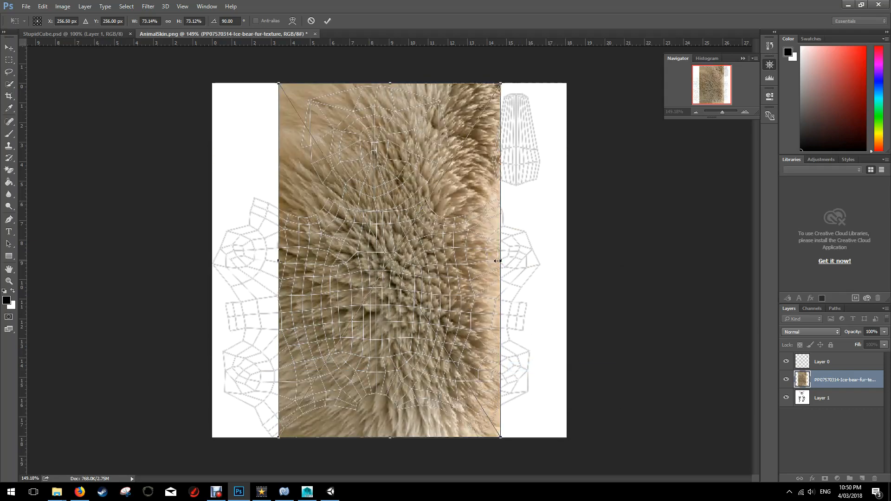
left_click_drag(497, 261, 552, 260)
left_click_drag(278, 261, 209, 267)
left_click(830, 406)
key("Return")
- Move the fur layer beneath Layer 1 and set Layer 1's blend mode to Multiply
left_click_drag(826, 385, 825, 405)
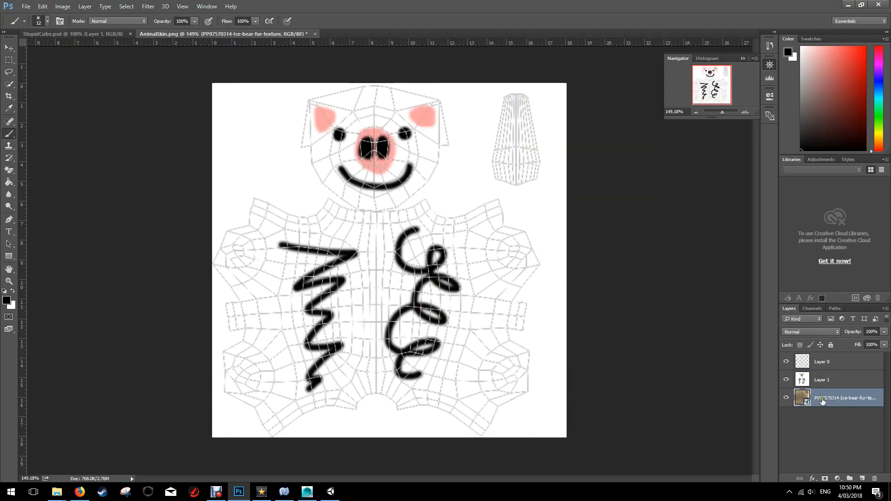
left_click(802, 380)
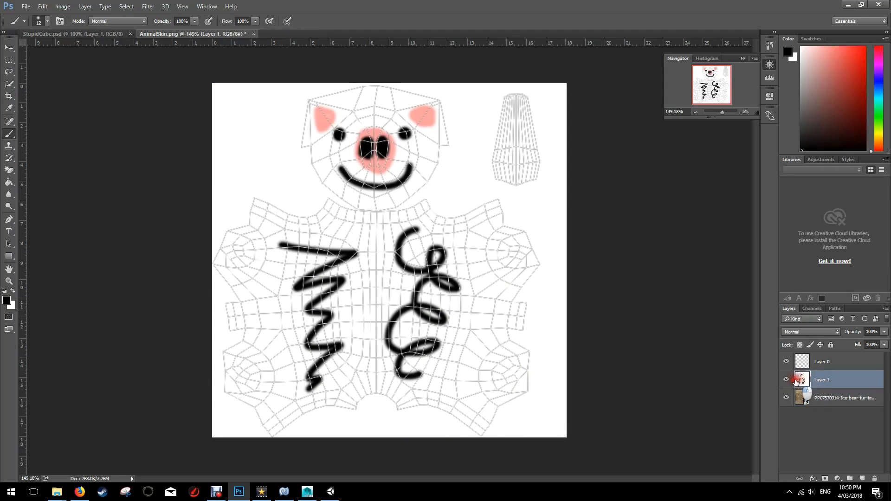
left_click(823, 332)
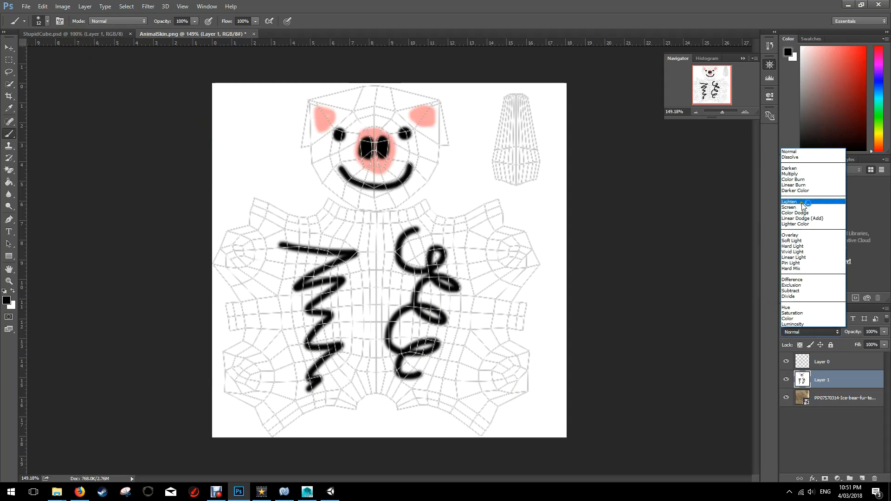
left_click(795, 174)
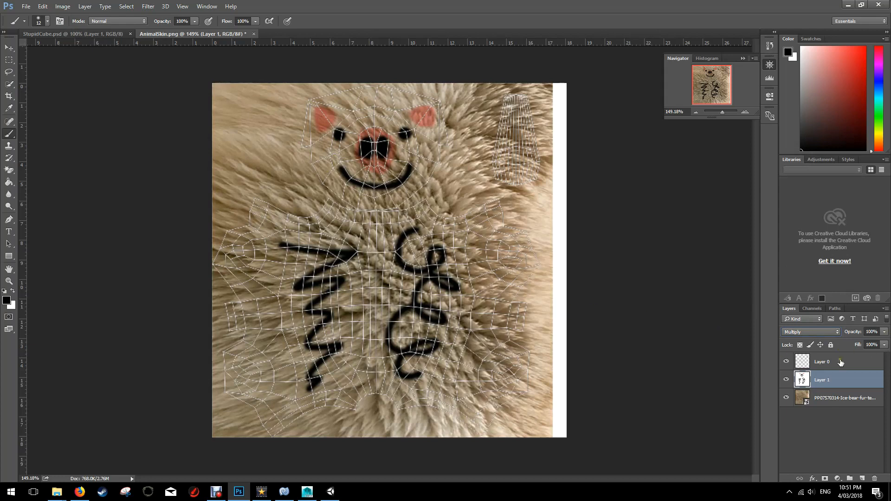
- Hide the wireframe layer, Layer 0, and save the image as AnimalSkin in Photoshop PSD format with layers in the Textures folder
left_click(786, 362)
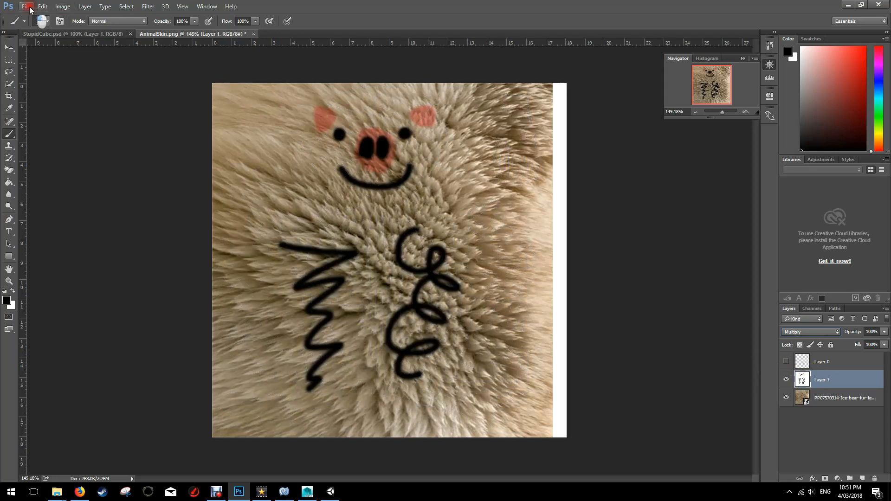
left_click(27, 7)
left_click(54, 112)
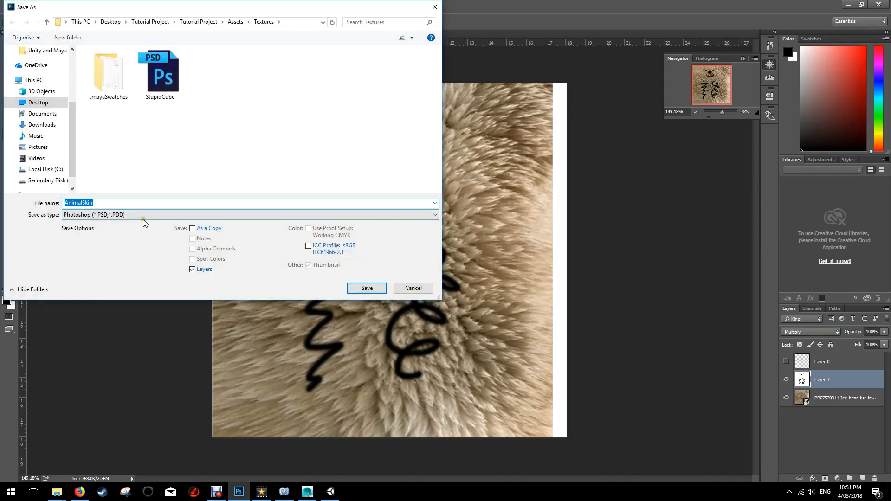
left_click(366, 288)
left_click(548, 152)
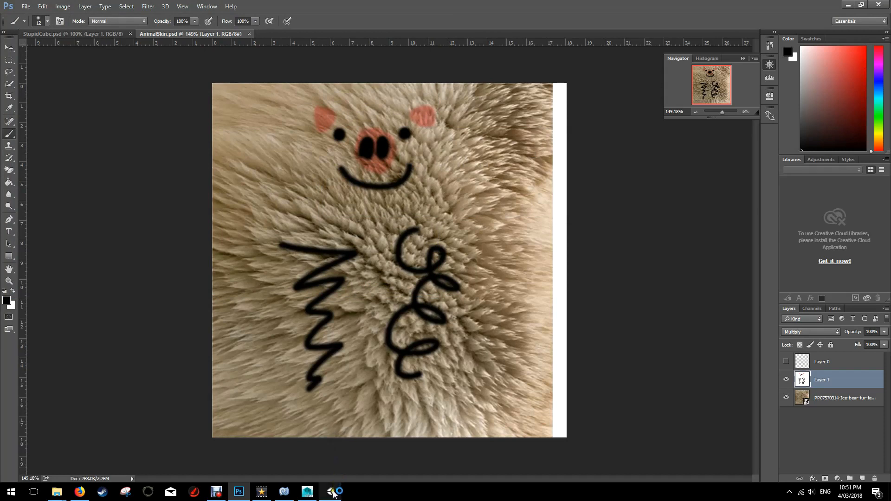
- Switch to Maya, minimize the UV Editor, turn on textured display and assign a new Lambert material to the animal
left_click(307, 492)
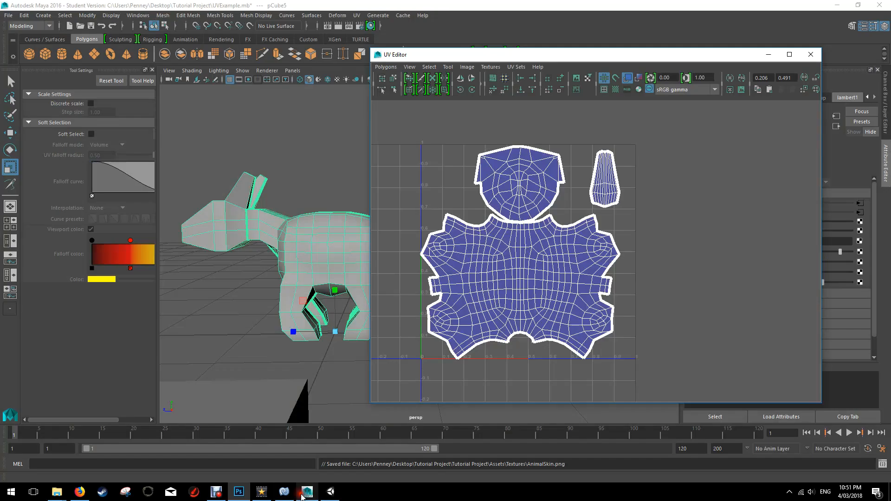
left_click_drag(524, 51, 392, 58)
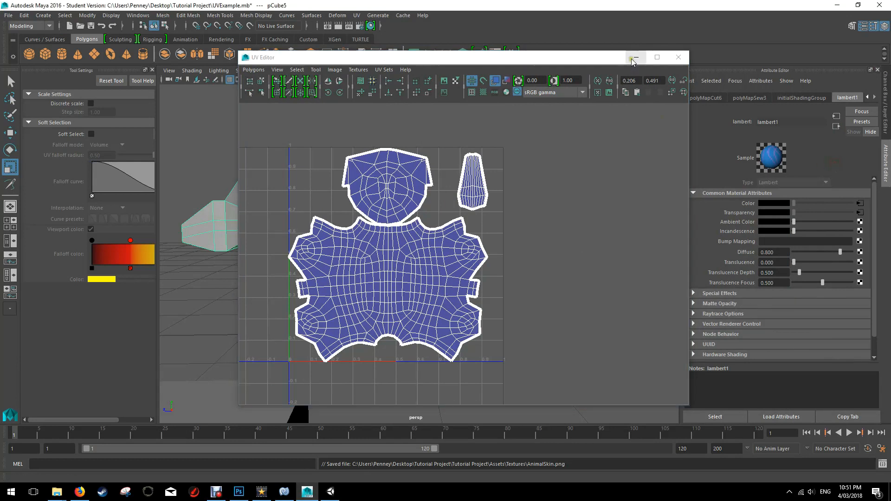
left_click(636, 57)
right_click_drag(348, 235, 351, 462)
key("6")
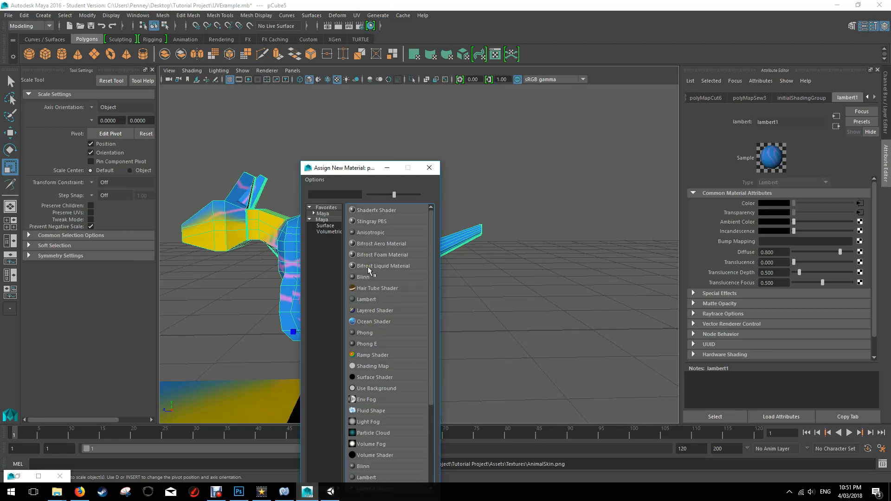
left_click(366, 300)
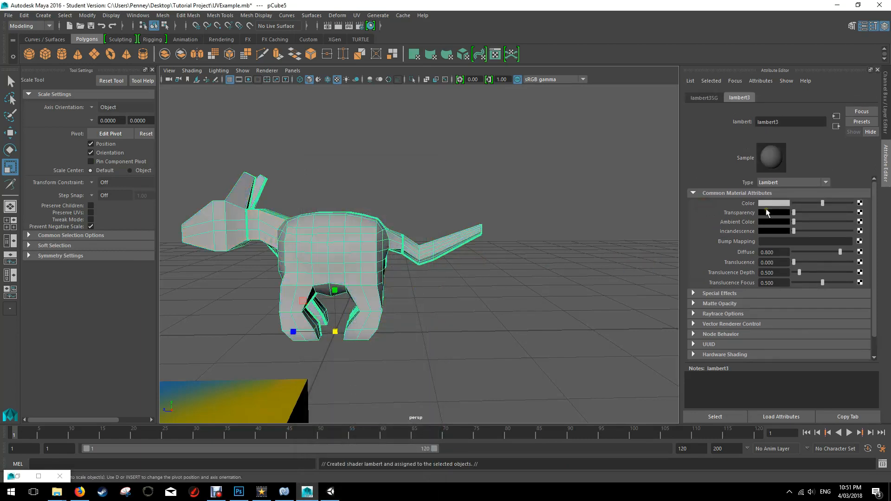
- Connect a PSD File texture to the new Lambert's colour, load AnimalSkin.psd into it and inspect the textured animal from several sides
left_click(859, 204)
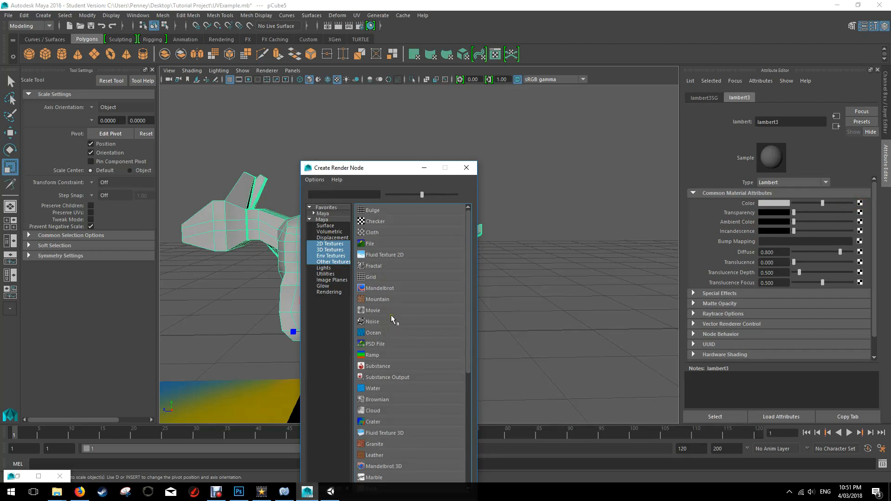
left_click(375, 344)
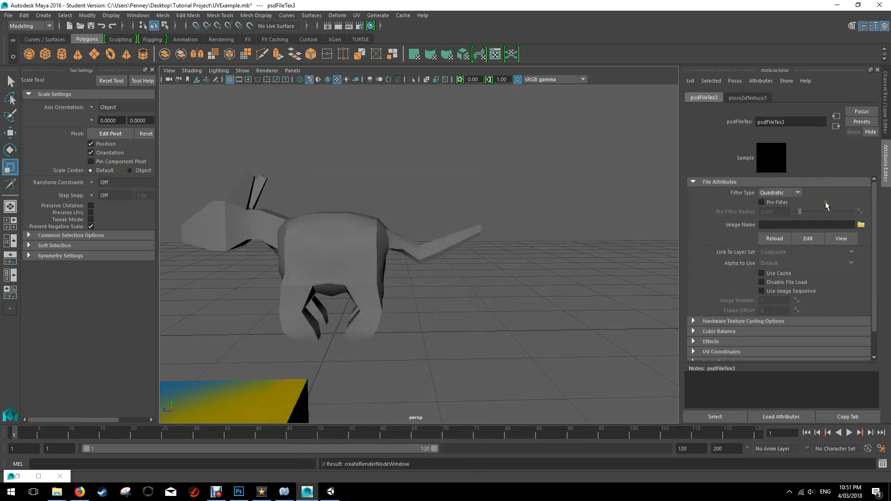
left_click(861, 225)
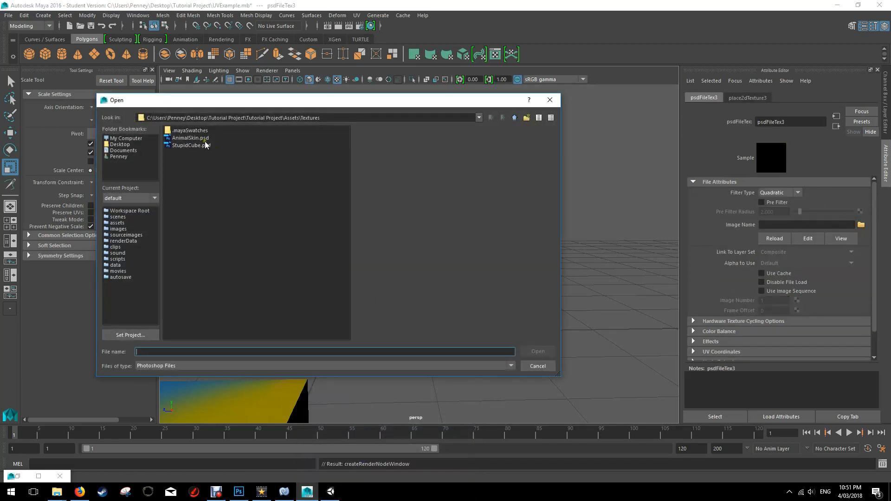
double_click(199, 139)
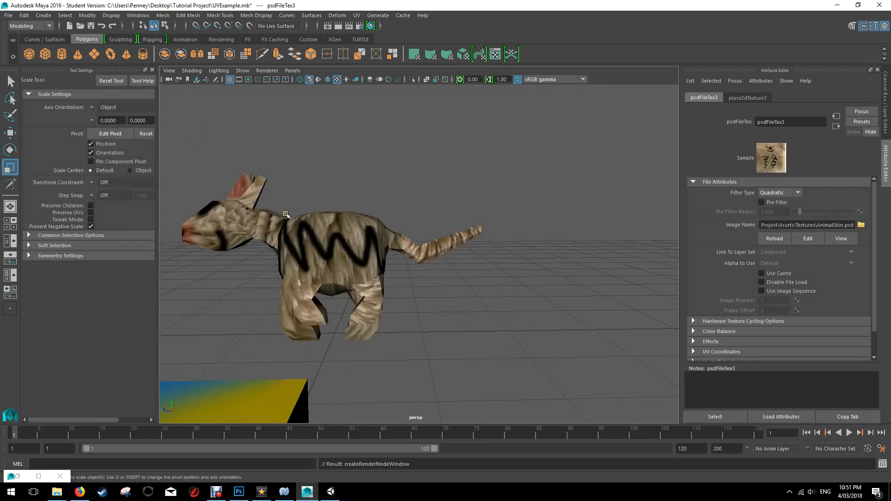
left_click_drag(258, 219, 344, 207, "alt")
left_click_drag(391, 165, 522, 291, "alt")
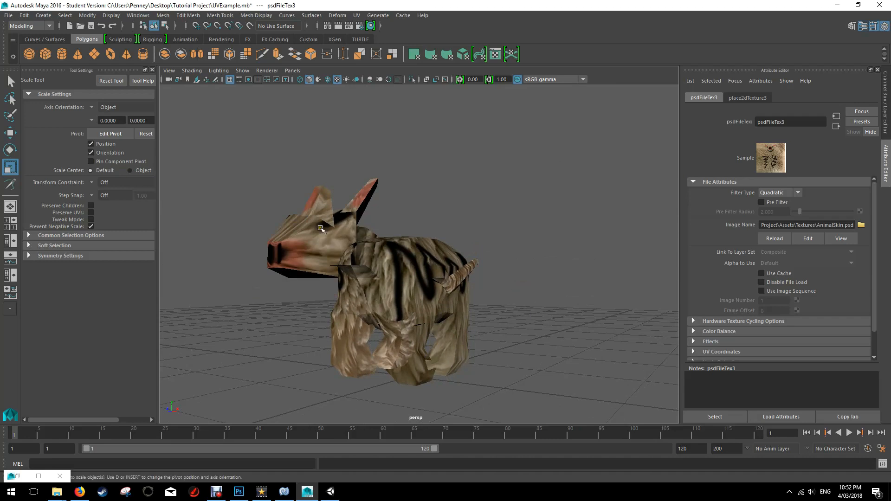
- Select the textured animal and export it as an FBX named TexturedAnimal into the Tutorial Project's Assets/Meshes folder
left_click_drag(323, 234, 450, 245, "alt")
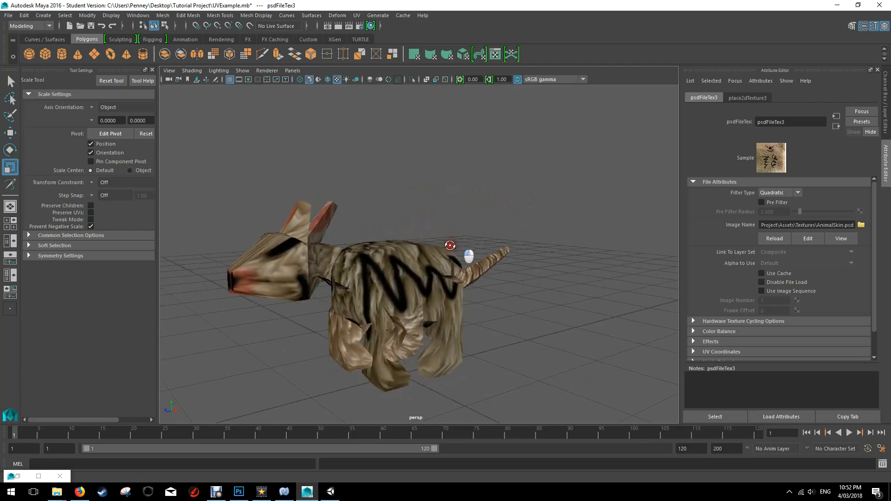
left_click(394, 273)
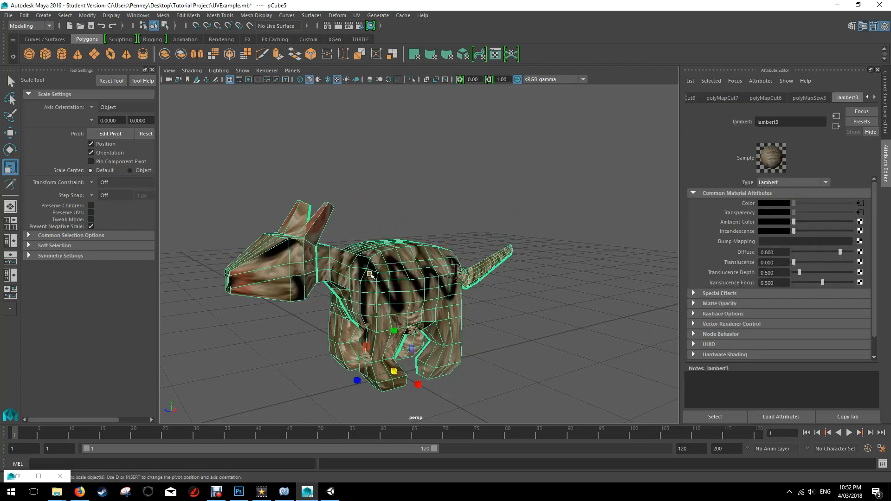
left_click(8, 16)
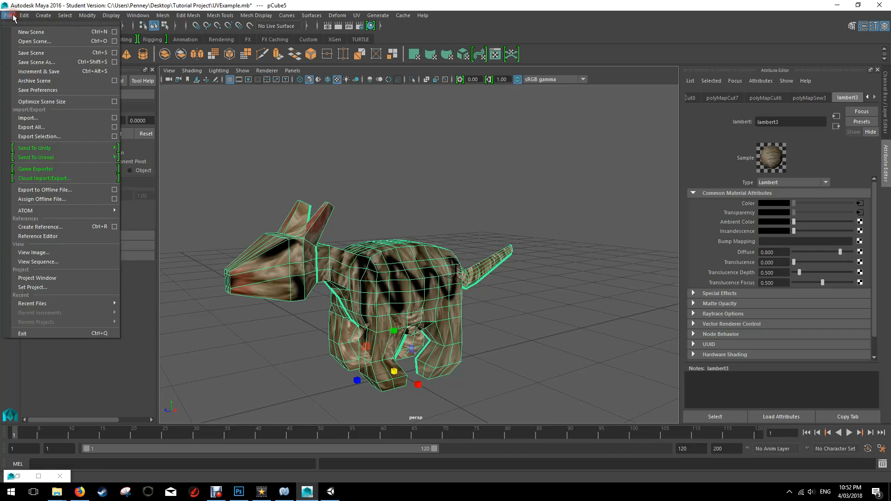
left_click(65, 138)
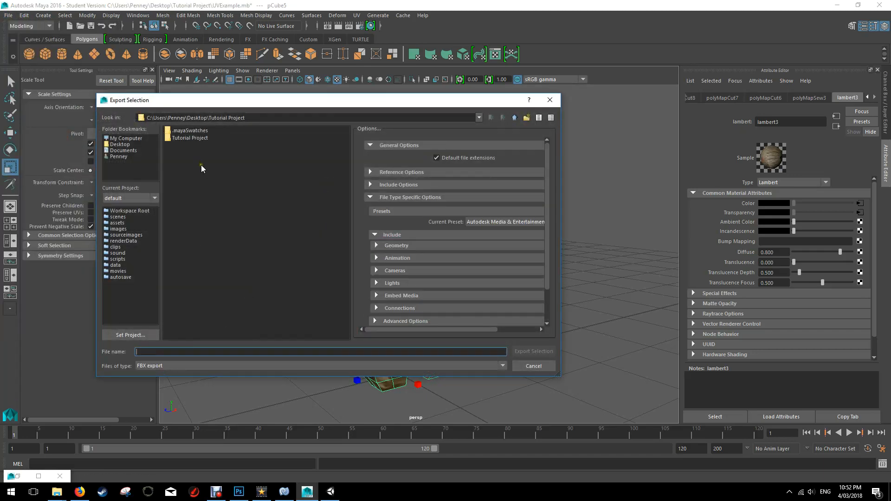
double_click(195, 139)
double_click(180, 131)
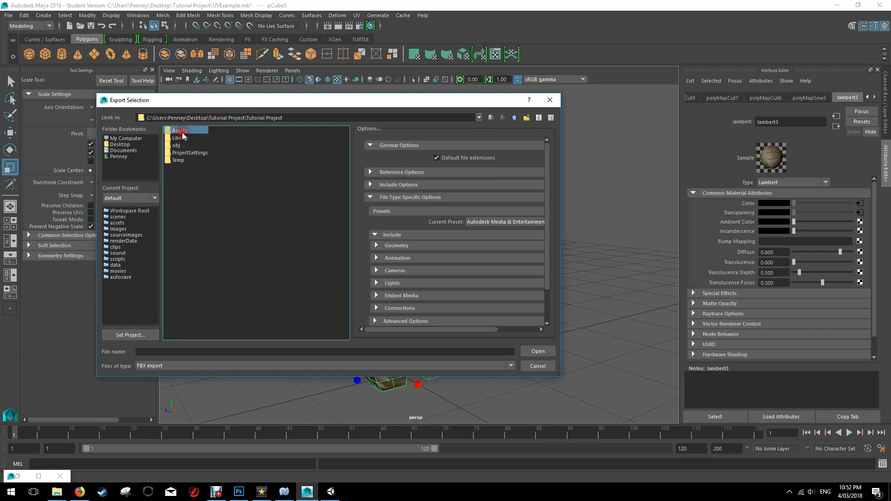
left_click(178, 138)
double_click(178, 139)
left_click(157, 352)
type("TexturedAnimal")
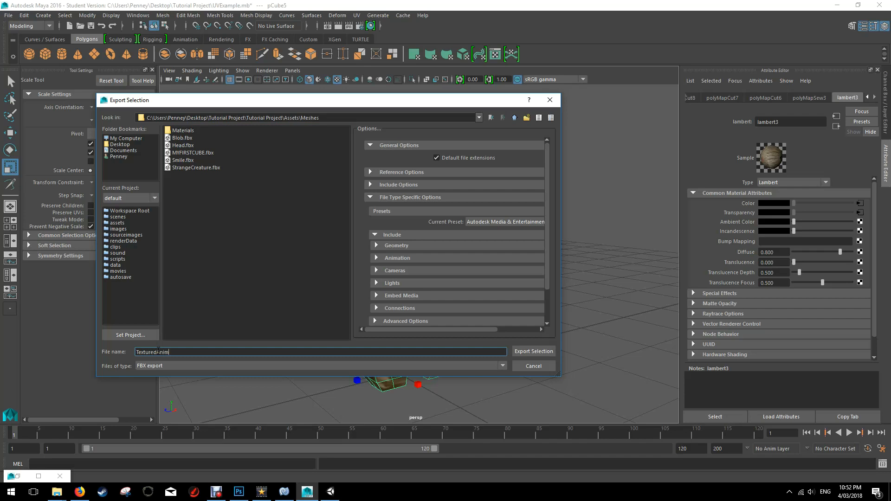
left_click(524, 351)
left_click(498, 332)
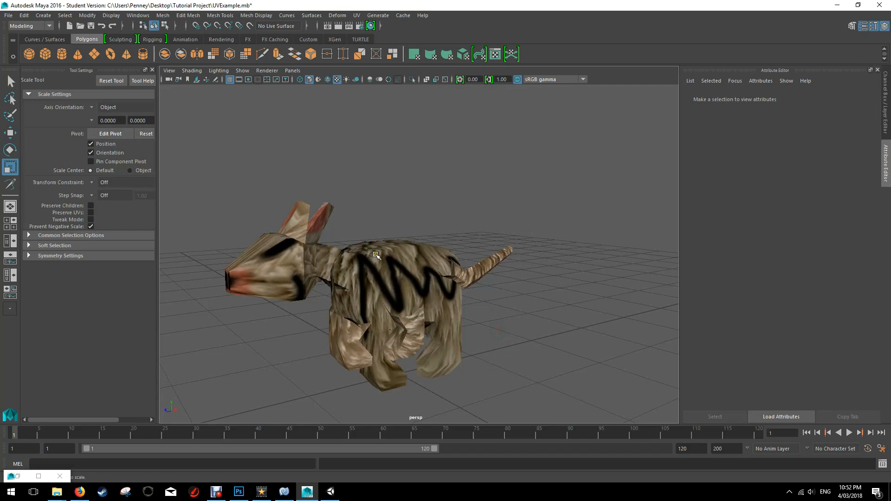
- Select the animal again, open its unwrapped layout in the UV Editor and place that window beside the model
left_click(375, 255)
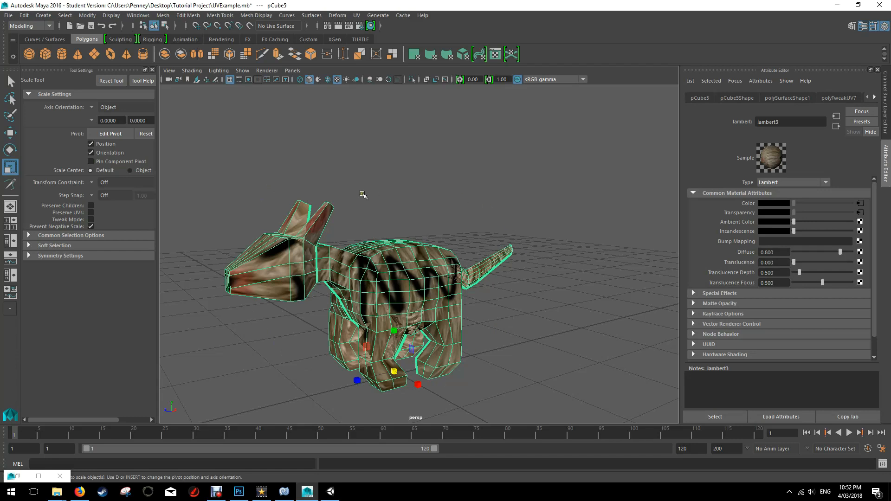
left_click(357, 15)
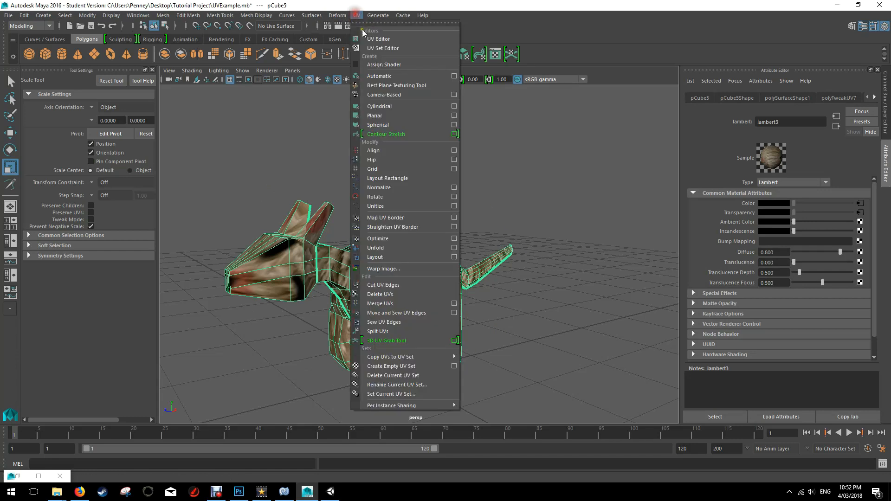
left_click(370, 35)
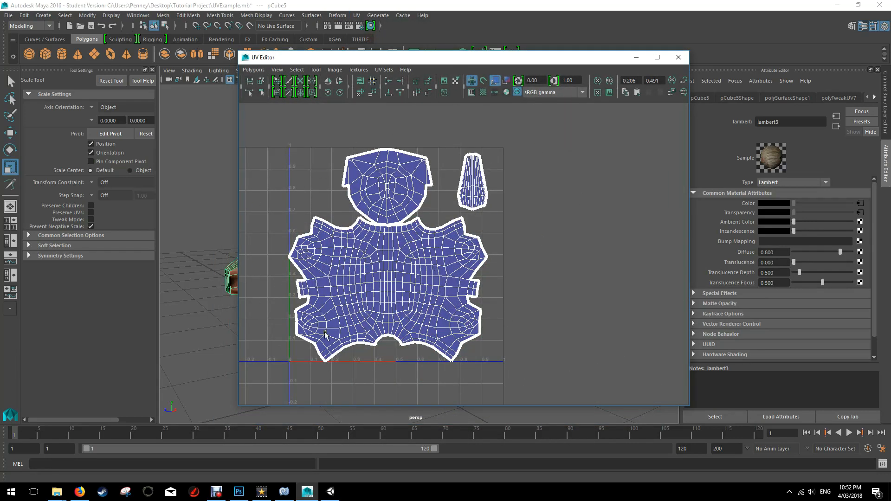
left_click_drag(455, 58, 631, 56)
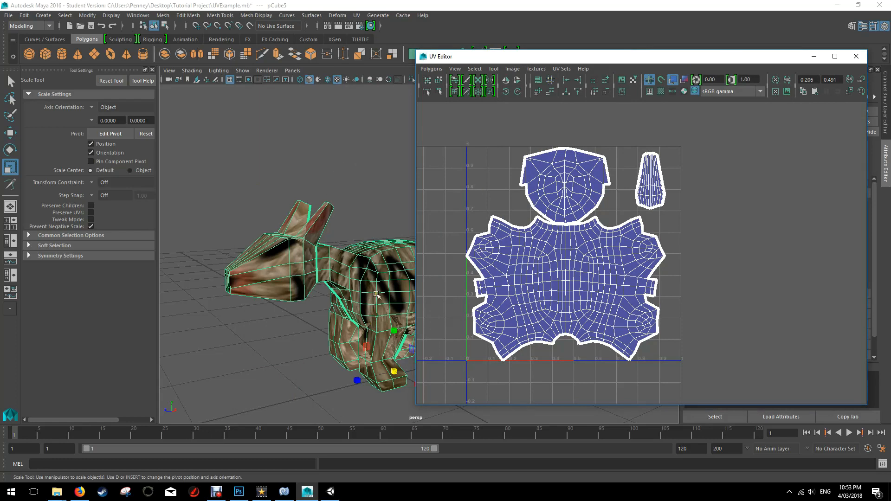
- Switch to Unity and place the TexturedAnimal model from the Meshes folder on the white platform in the scene
left_click(332, 493)
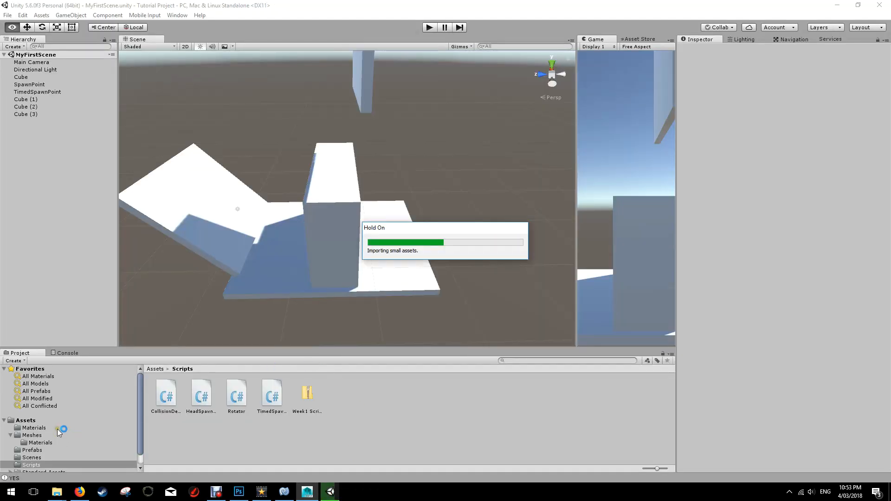
left_click(31, 434)
left_click(383, 393)
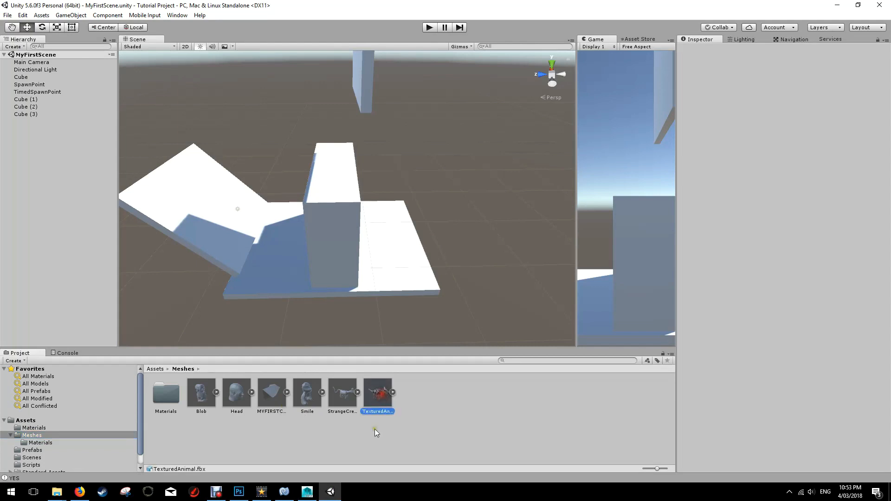
left_click_drag(378, 397, 399, 241)
- Set the TexturedAnimal model's import scale factor to 100 and apply it
left_click(374, 399)
left_click(735, 91)
type("00")
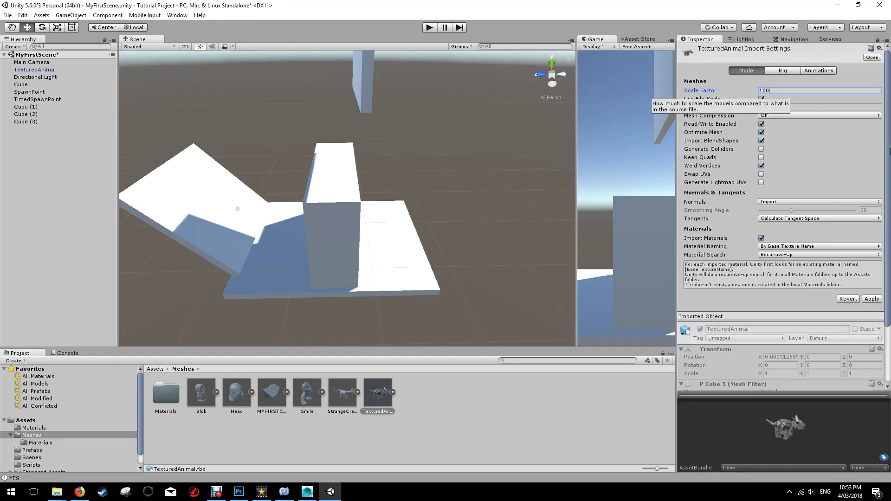
left_click(867, 299)
- Frame the placed animal in the scene and examine its texture from several sides
left_click(404, 237)
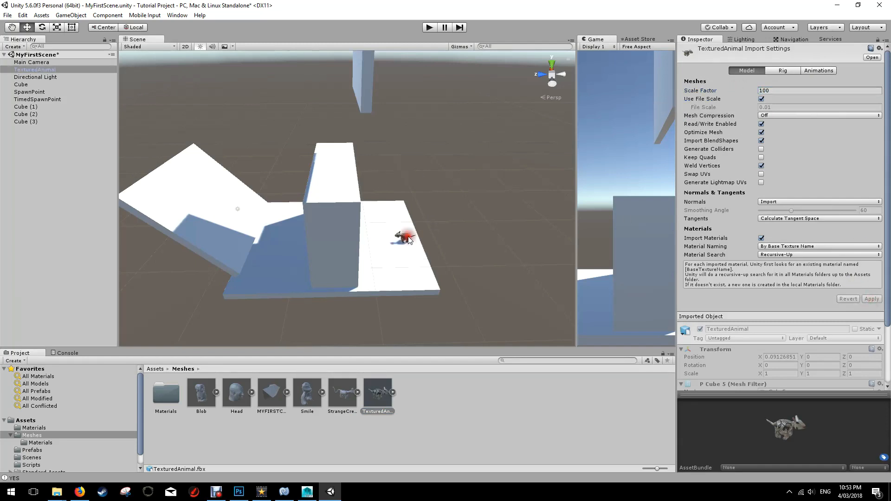
key("f")
left_click_drag(381, 222, 471, 190, "alt")
scroll(393, 196, "up", 7)
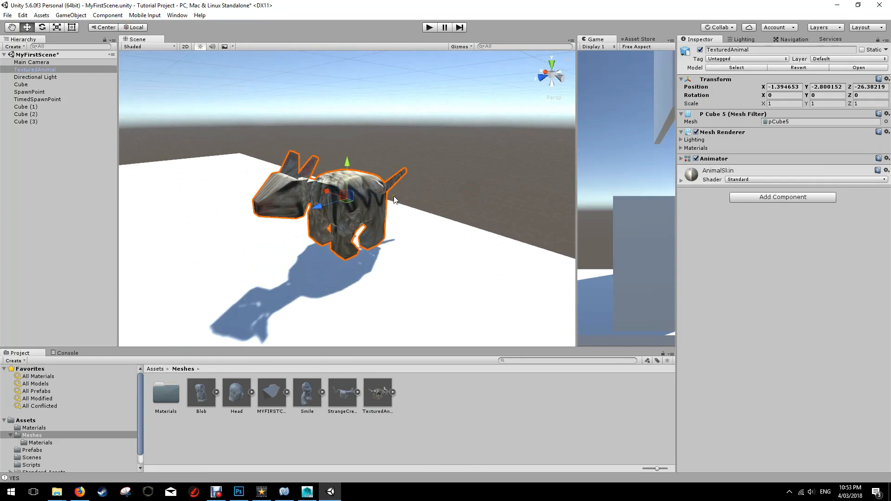
left_click_drag(394, 195, 149, 223, "alt")
scroll(439, 194, "down", 5)
left_click_drag(439, 194, 328, 265, "alt")
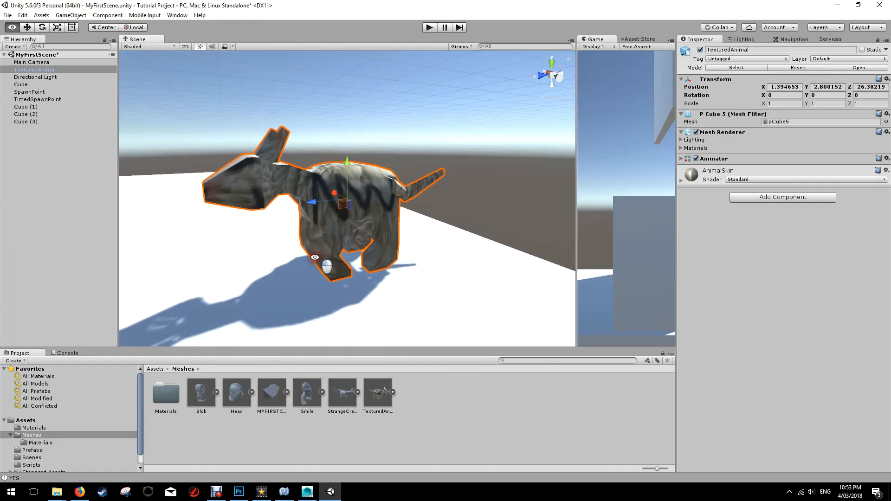
left_click_drag(432, 204, 493, 175, "alt")
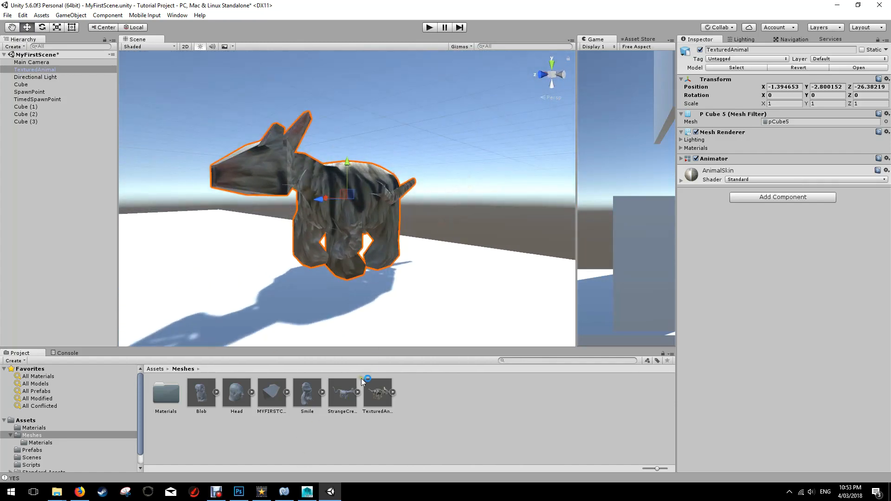
- Examine the animal's AnimalSkin material settings, then deselect the animal and look through the Materials folder inside Meshes
left_click(712, 170)
left_click(711, 170)
left_click(36, 443)
left_click(37, 436)
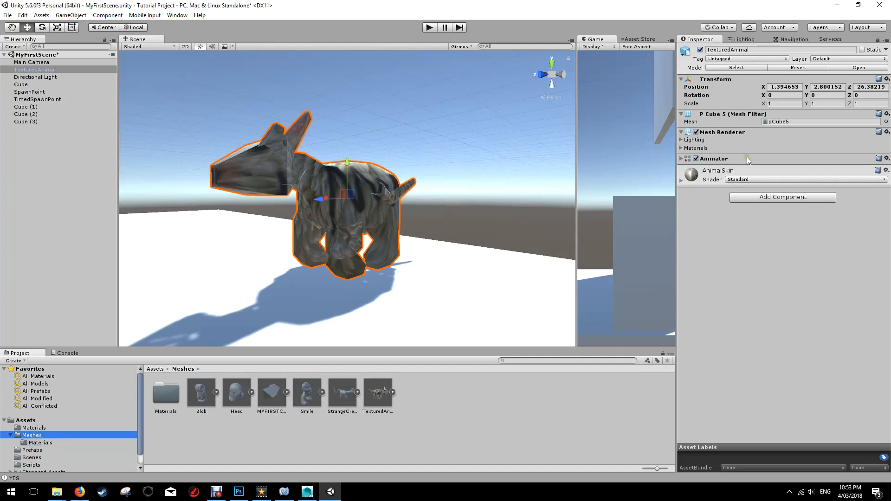
left_click(704, 178)
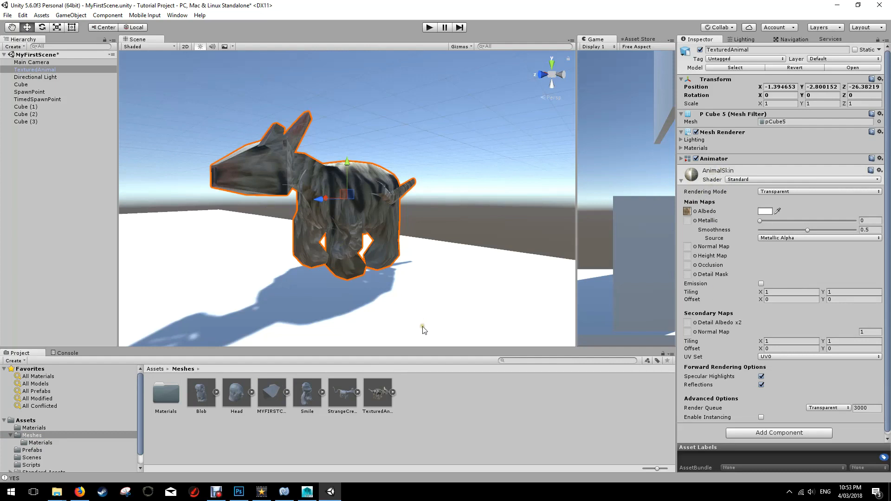
left_click(453, 213)
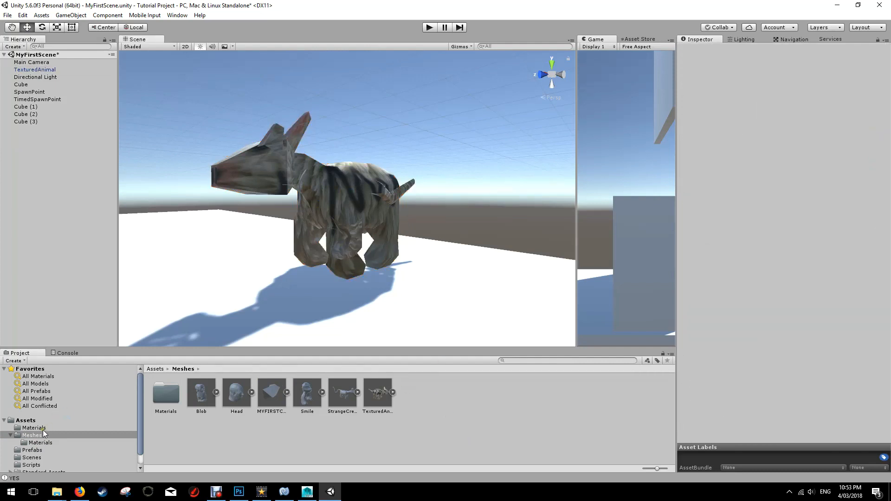
scroll(457, 197, "up", 2)
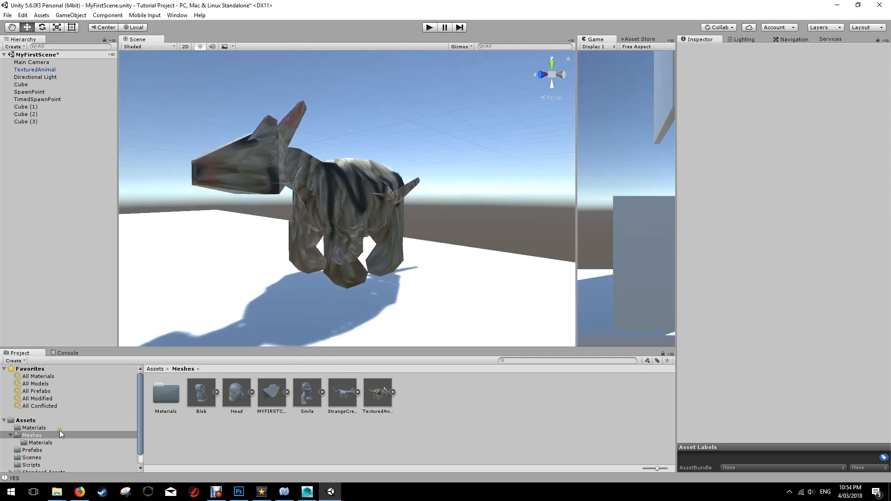
left_click(50, 441)
scroll(54, 445, "down", 1)
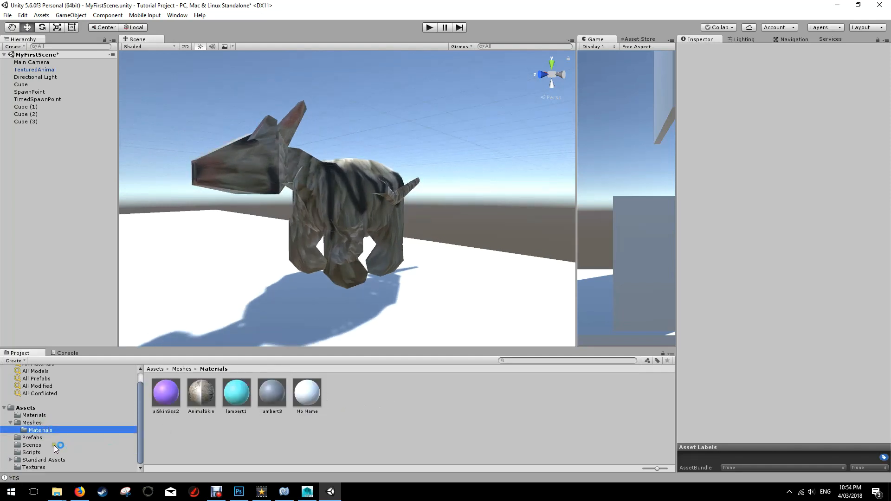
- Create a material named Fur in the Assets/Materials folder and assign it to the animal in the scene
left_click(34, 416)
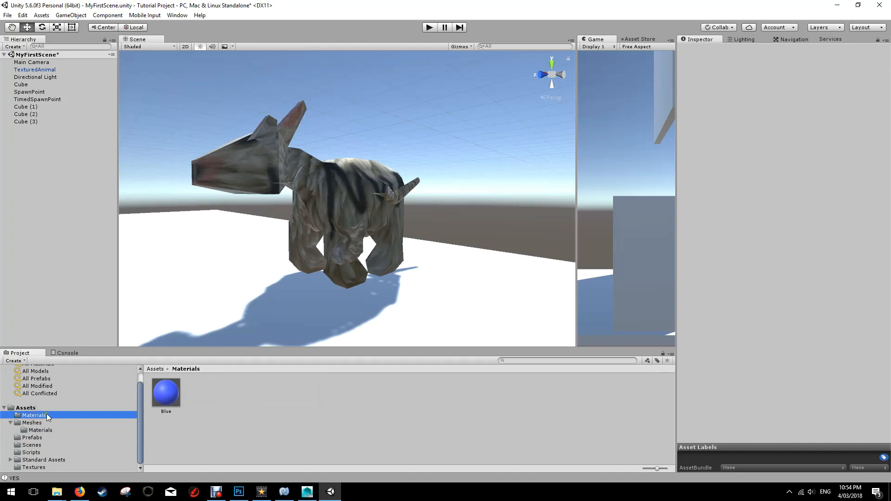
left_click(257, 406)
right_click(252, 397)
mouse_move(314, 236)
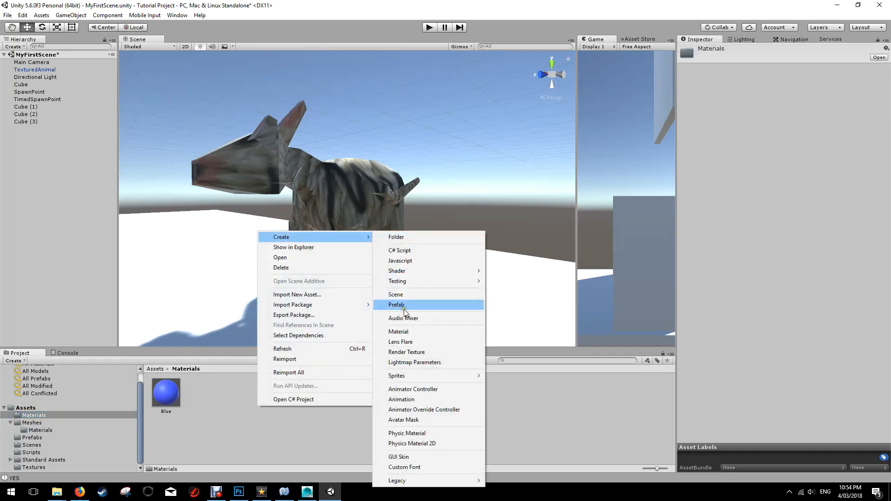
left_click(406, 331)
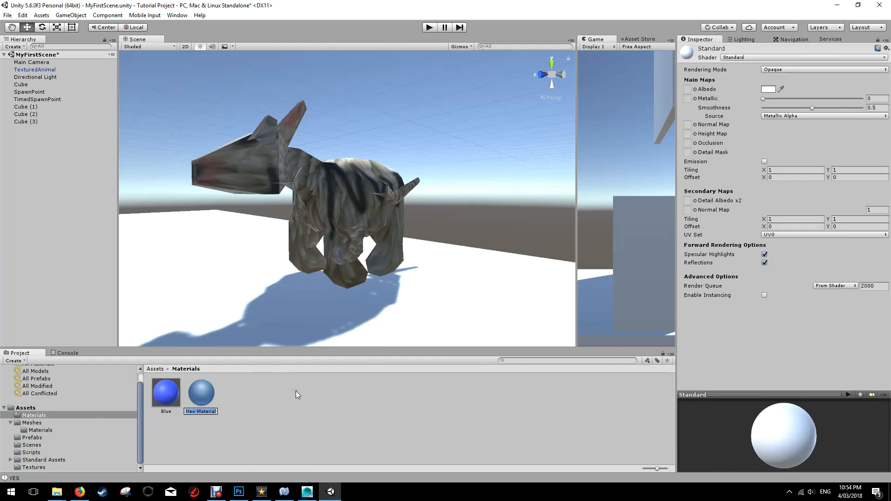
type("Fur")
key("Return")
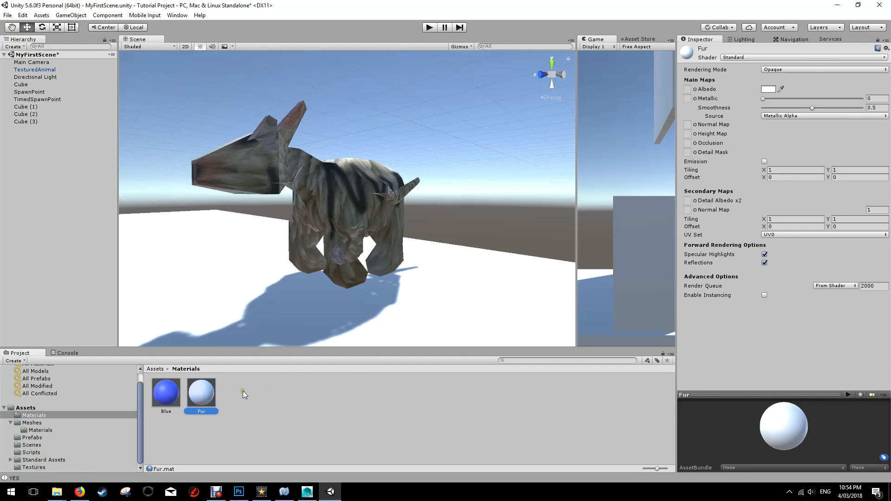
left_click_drag(202, 391, 360, 199)
- Try out the albedo colour of the Fur material and return it to white
left_click(768, 89)
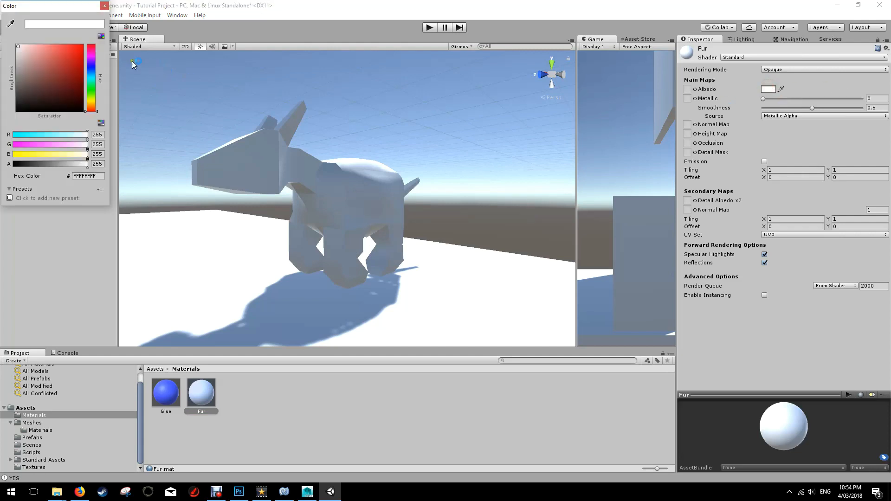
left_click(86, 46)
left_click_drag(84, 40, 6, 27)
left_click(104, 5)
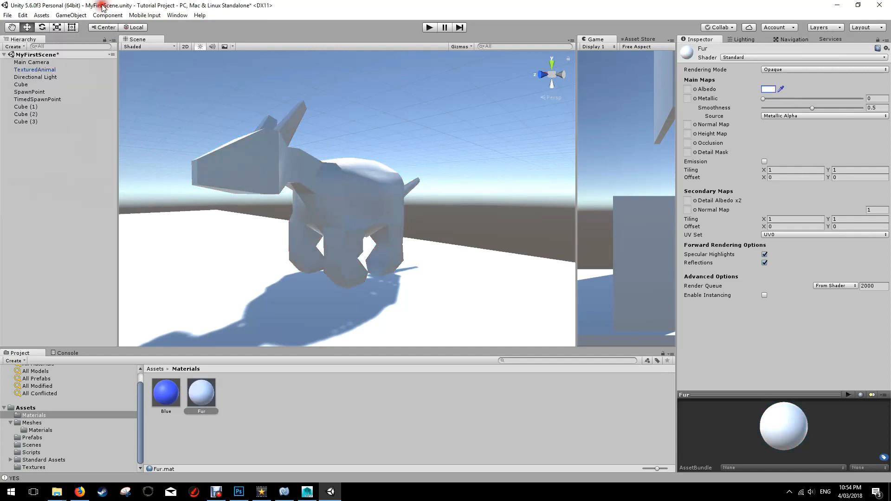
- Set the full-colour AnimalSkin image as the Fur material's albedo texture and inspect the animal from several sides
left_click(695, 89)
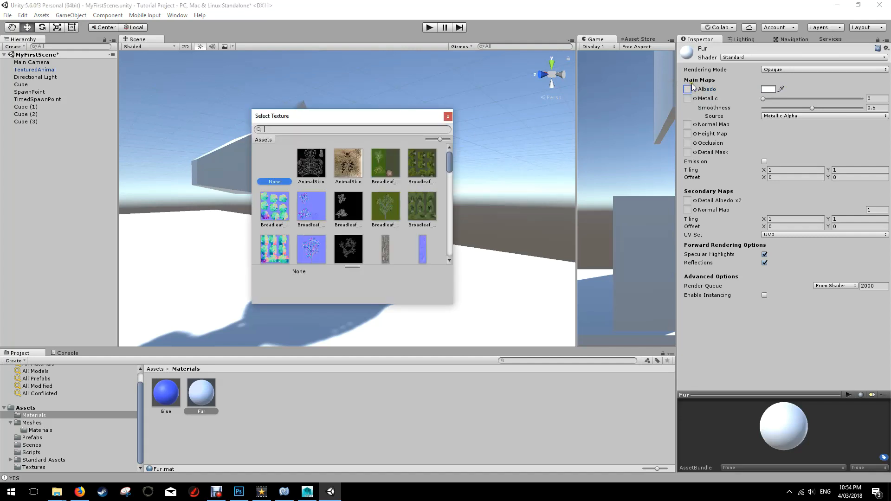
double_click(346, 161)
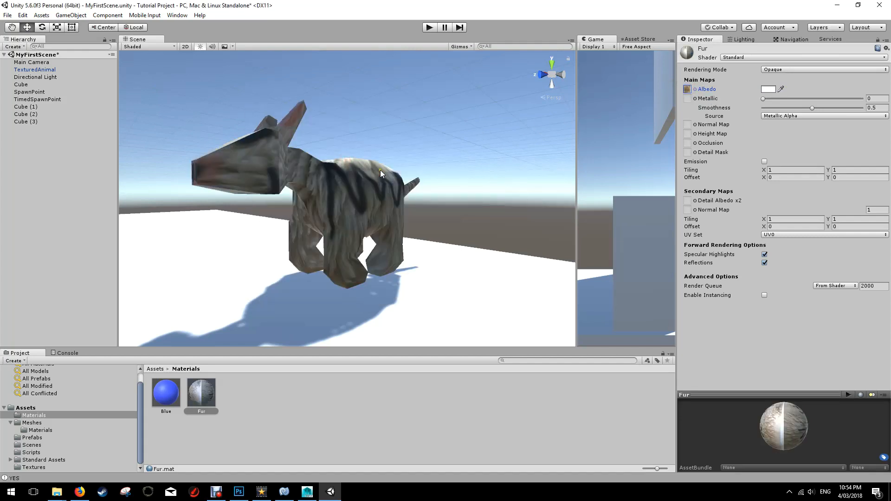
left_click_drag(388, 169, 417, 153, "alt")
scroll(412, 199, "up", 3)
left_click_drag(412, 198, 379, 204, "alt")
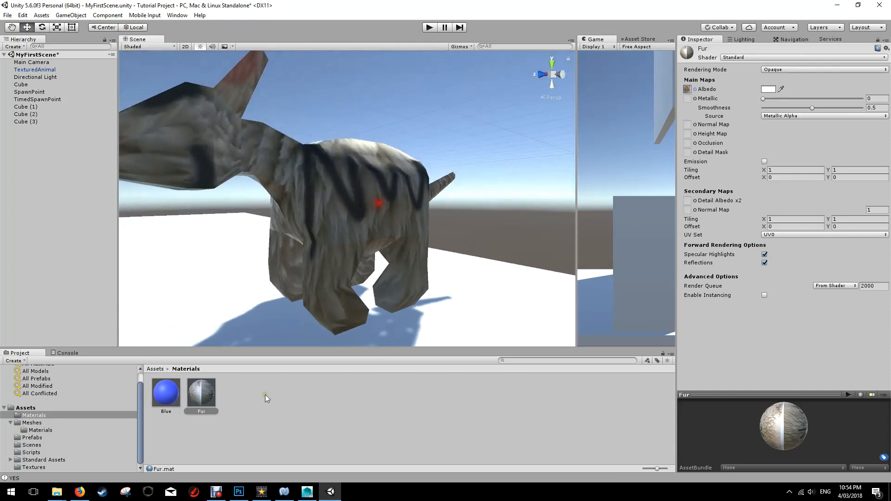
left_click_drag(354, 169, 388, 174, "alt")
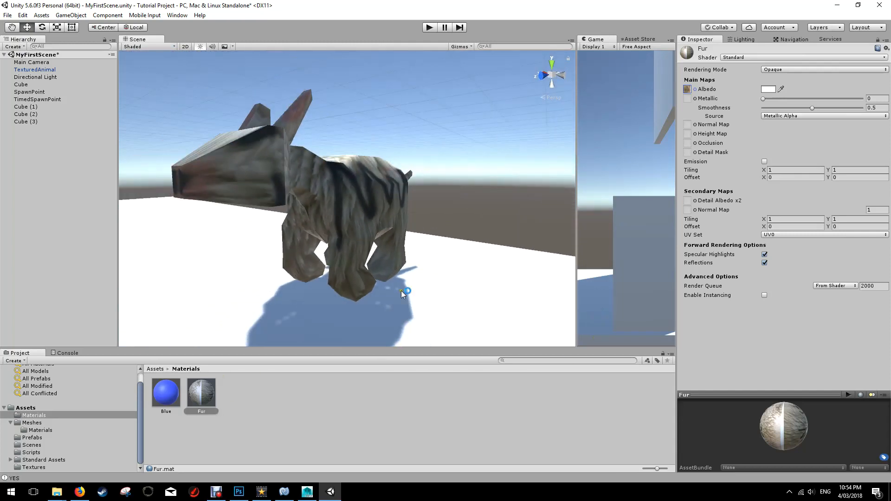
left_click_drag(415, 242, 398, 248, "alt")
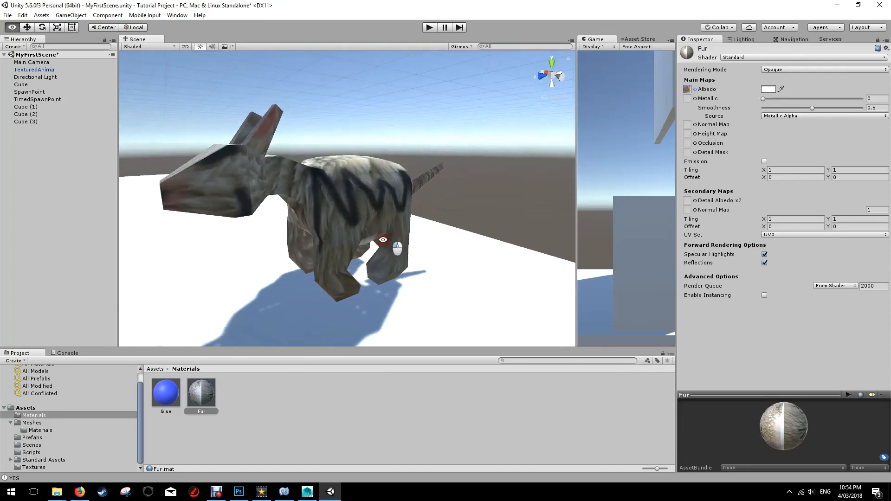
left_click_drag(336, 166, 399, 210, "alt")
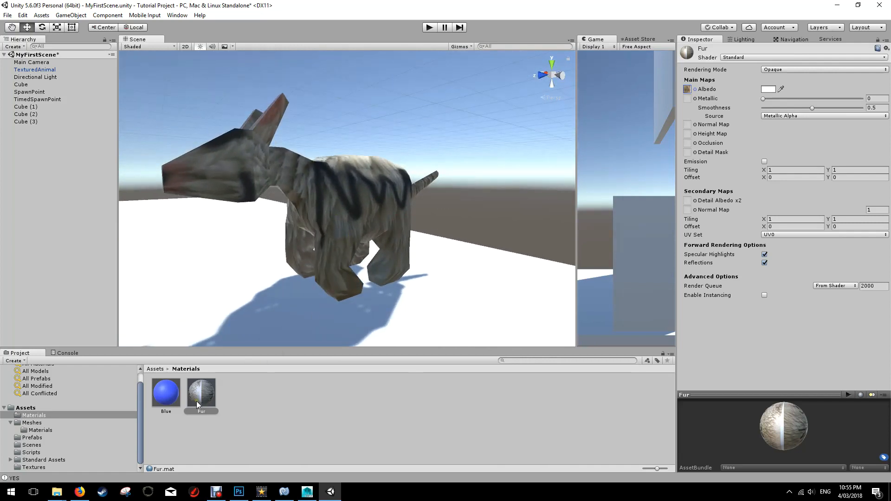
- Select the textured animal, expand its Fur material settings and look at the albedo colour options
left_click(348, 195)
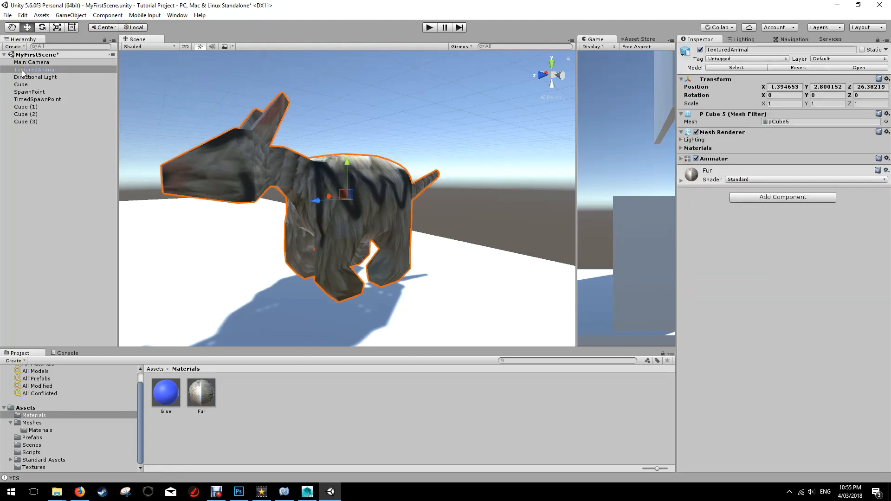
left_click(711, 174)
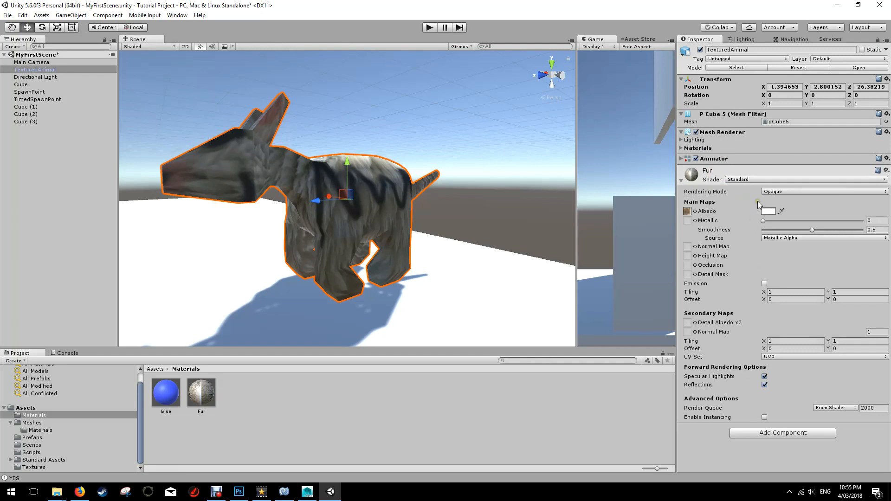
left_click(768, 211)
left_click_drag(50, 52, 9, 21)
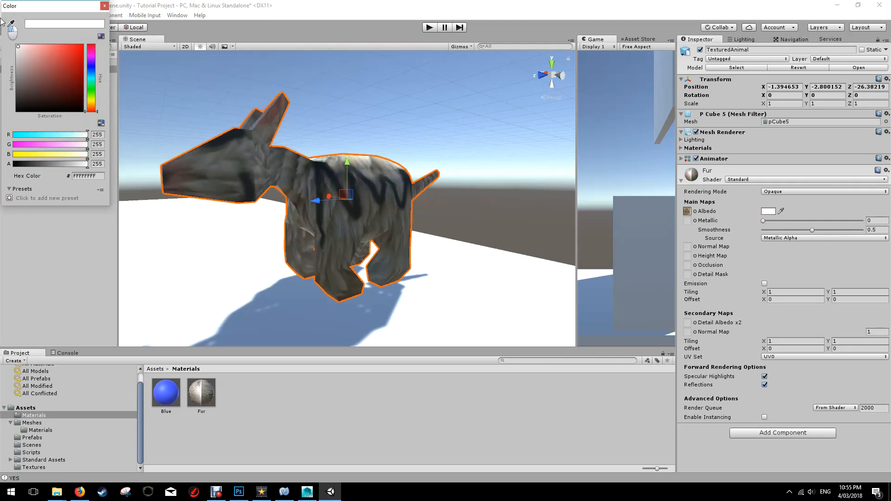
left_click(93, 69)
left_click_drag(74, 75, 2, 24)
left_click_drag(95, 70, 90, 37)
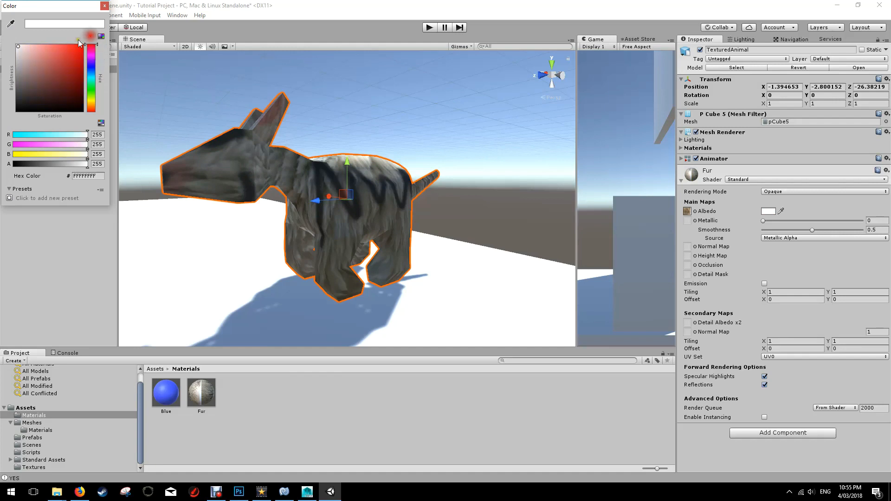
left_click(712, 442)
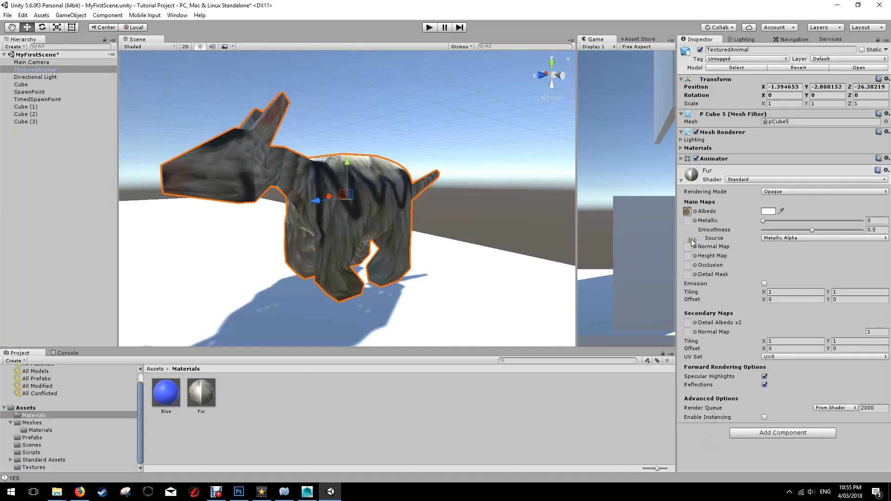
- Try a smoothness of 1 on the Fur material while viewing the animal from several sides, and lower it to 0.559
left_click_drag(763, 221, 737, 228)
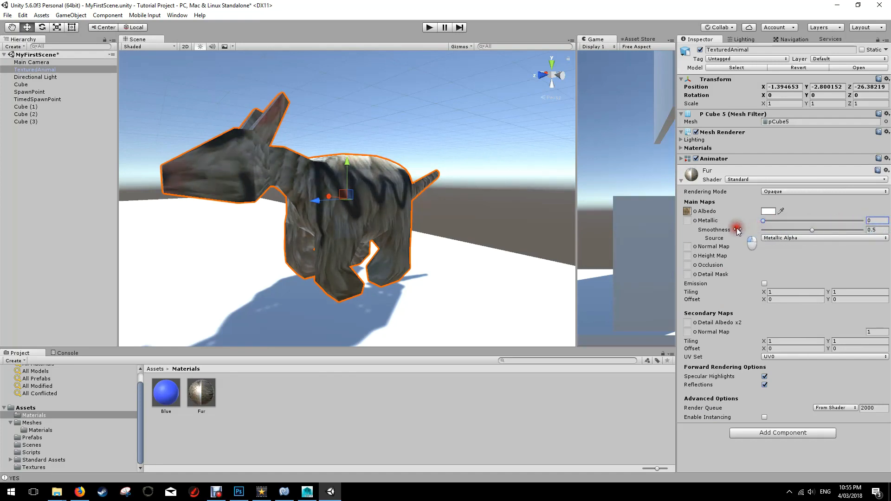
left_click_drag(813, 230, 888, 231)
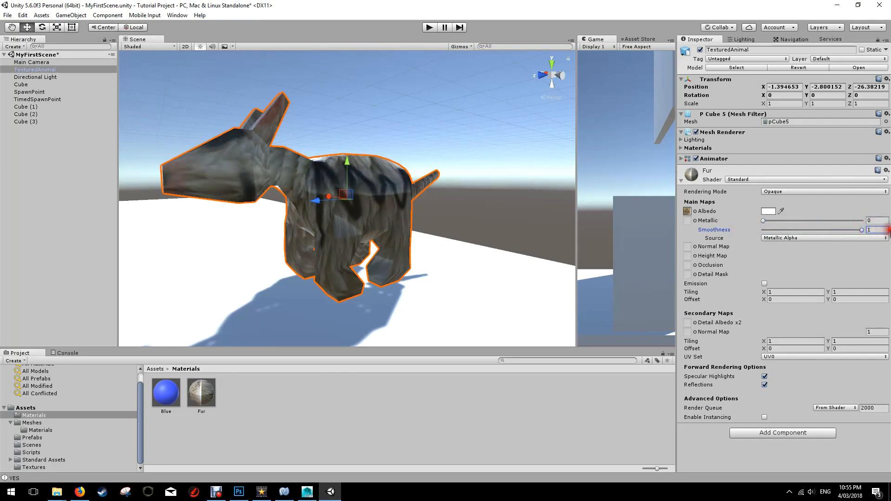
left_click_drag(514, 227, 493, 187, "alt")
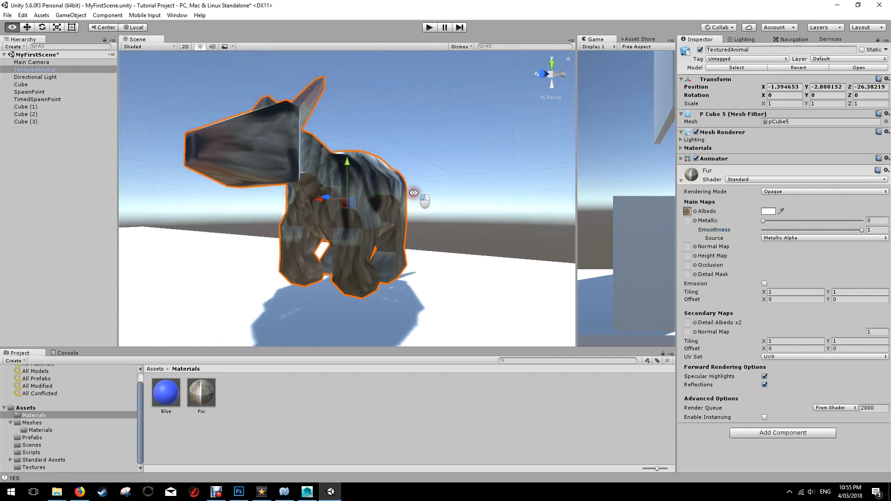
left_click_drag(412, 192, 379, 197, "alt")
left_click_drag(473, 216, 326, 196, "alt")
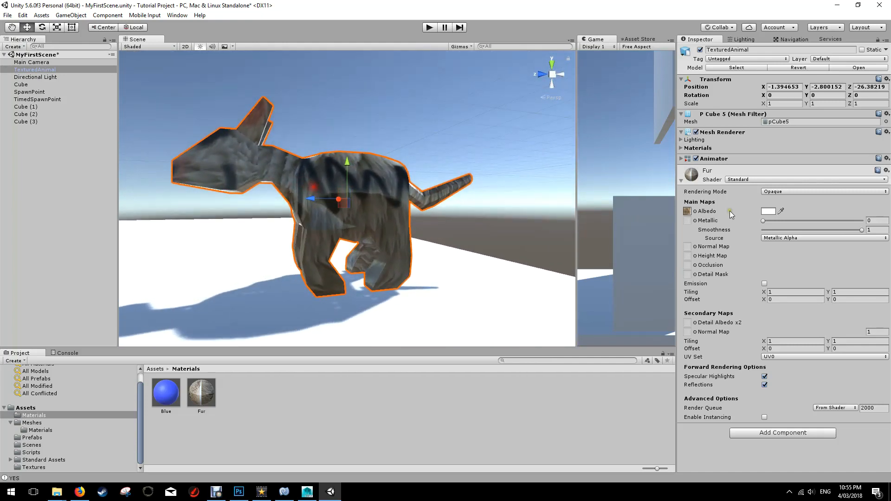
left_click(862, 231)
left_click_drag(862, 231, 818, 231)
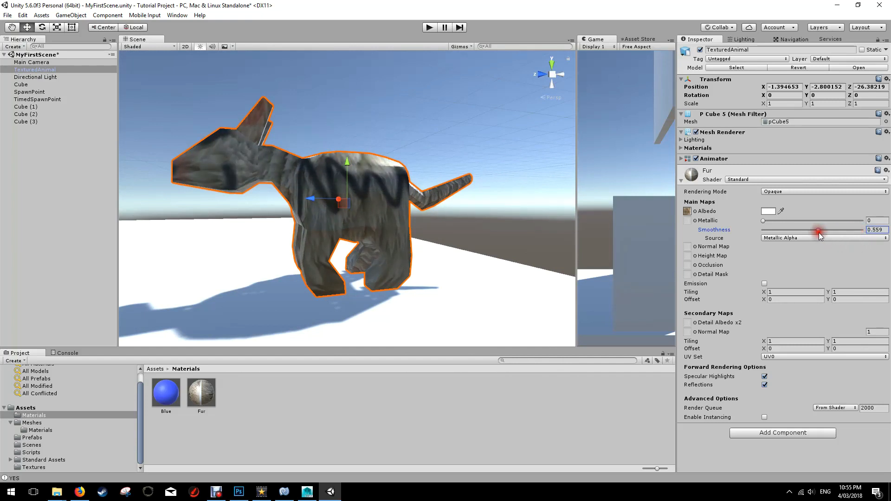
left_click(693, 247)
left_click_drag(765, 293, 74, 285)
left_click_drag(253, 239, 306, 224, "alt")
key("ctrl+z")
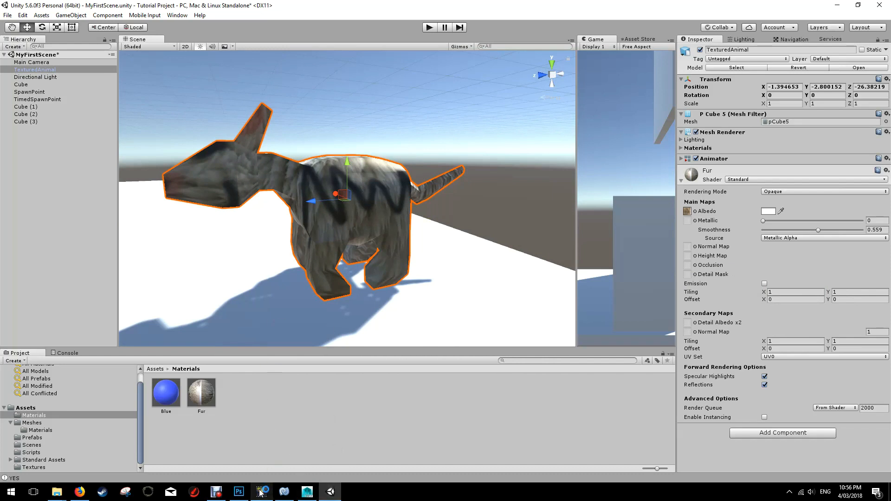
- Switch to AnimalSkin.psd in Photoshop, choose the Eraser tool and rasterize the ice-bear fur texture layer
left_click(239, 492)
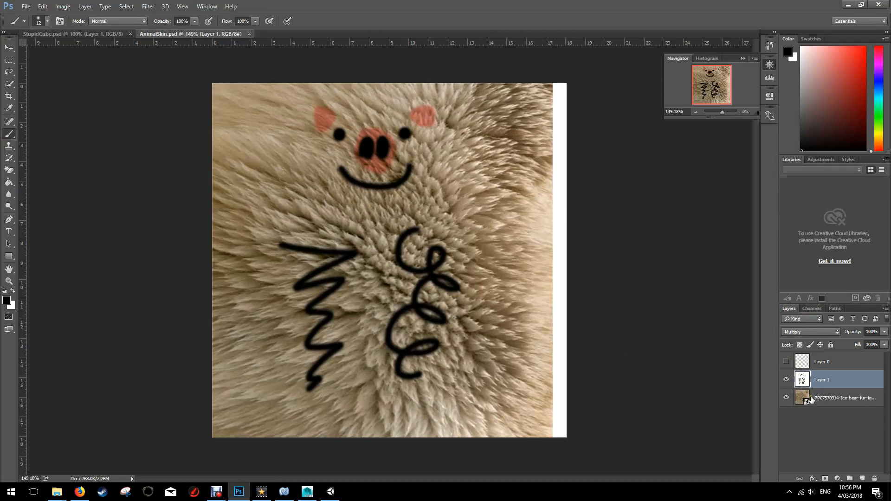
left_click(9, 171)
left_click(44, 169)
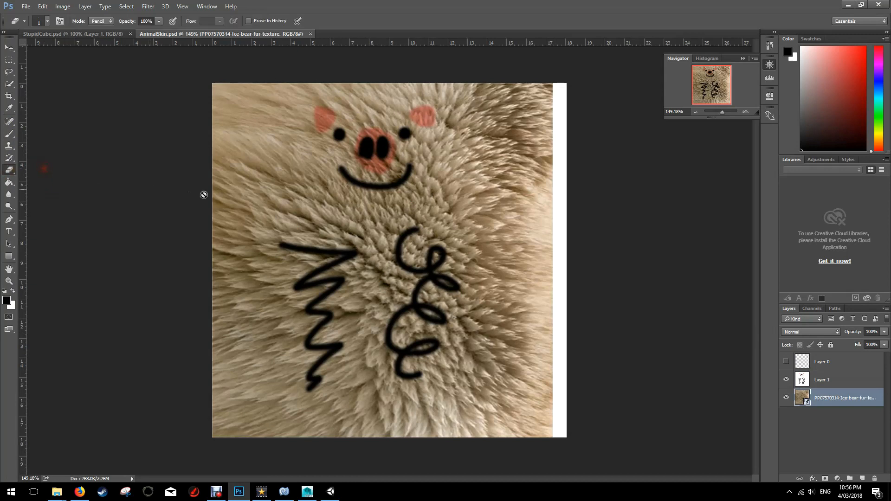
double_click(812, 398)
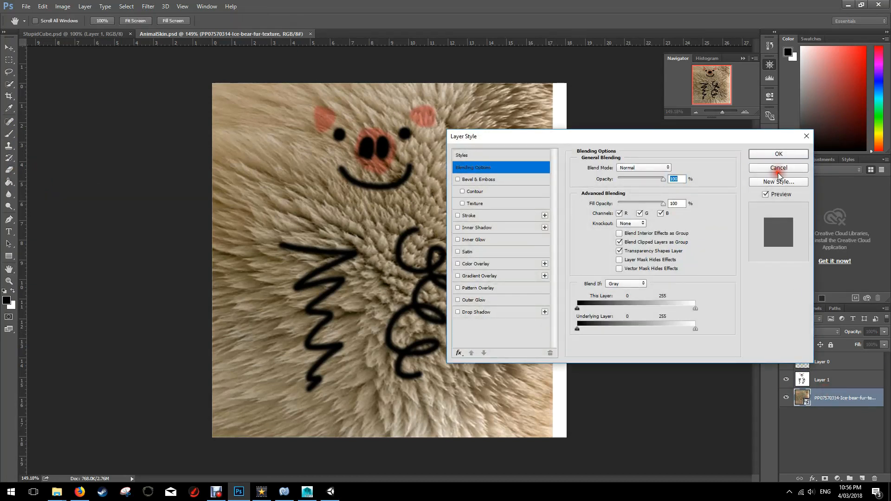
left_click(779, 168)
right_click(826, 406)
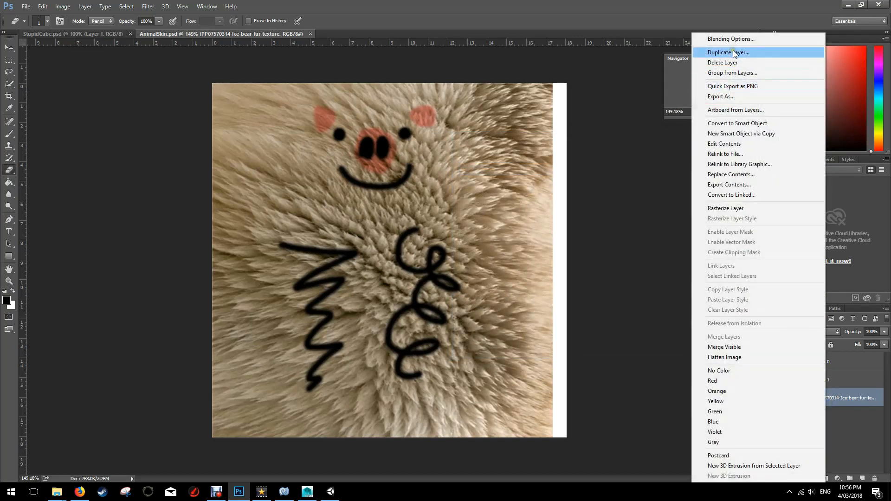
left_click(731, 208)
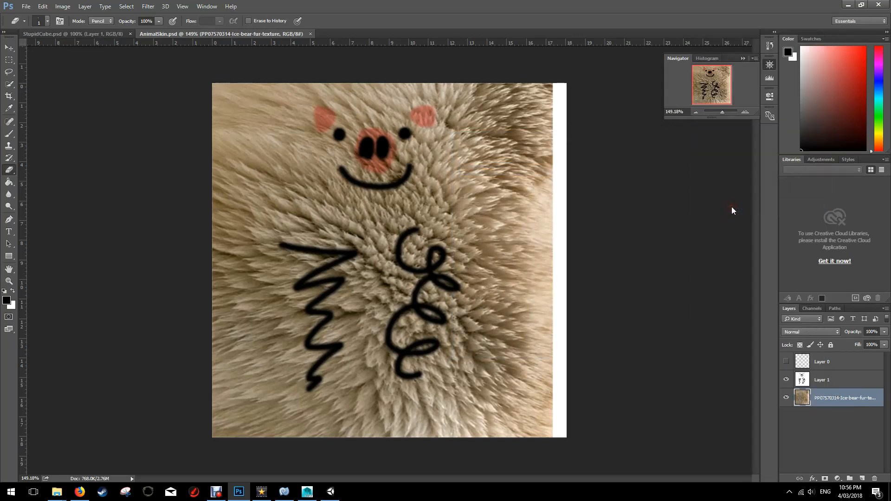
- Erase a wide winding stripe through the fur layer with a 71 px eraser and save the file with Layer 1 hidden
left_click(48, 21)
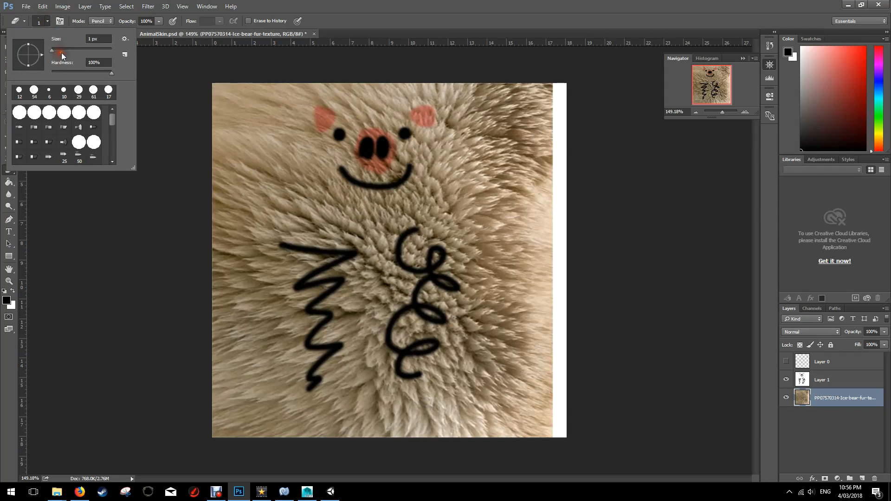
mouse_move(279, 179)
left_mouse_down()
mouse_move(334, 234)
mouse_move(446, 315)
mouse_move(403, 408)
mouse_move(422, 427)
left_mouse_up()
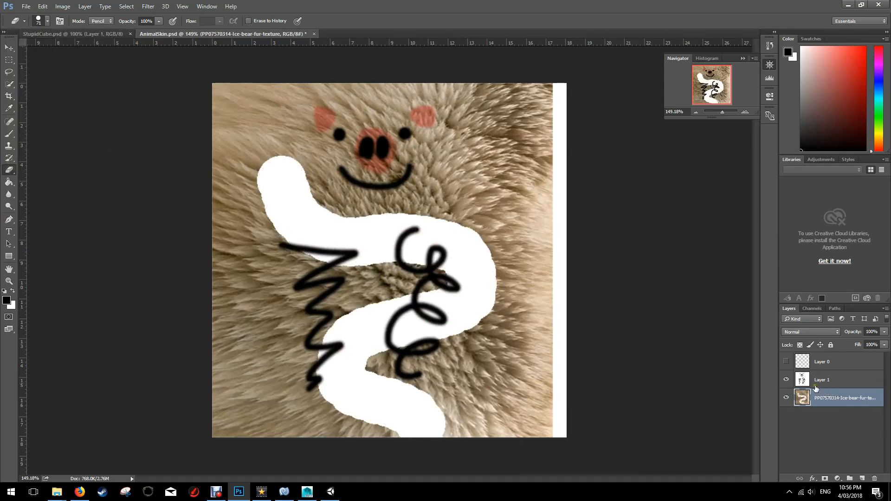
left_click(786, 380)
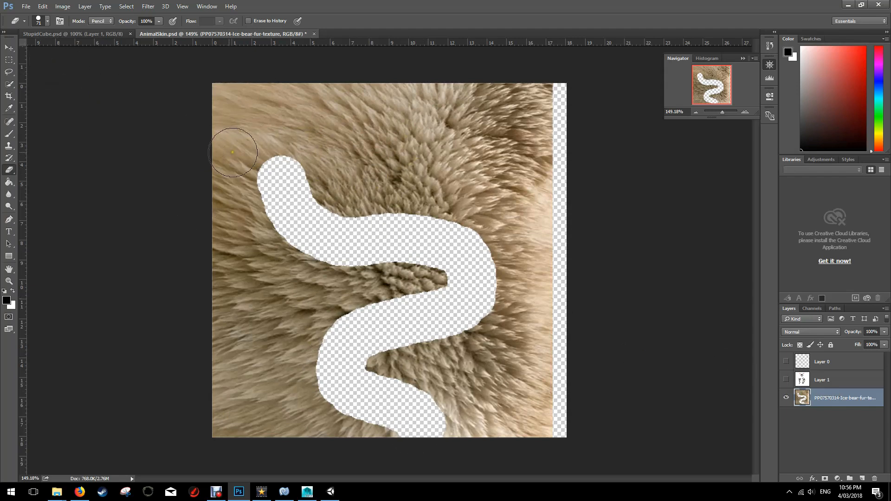
key("ctrl+s")
- Switch back to Unity and inspect the updated AnimalSkin texture on the animal from several angles
left_click(338, 492)
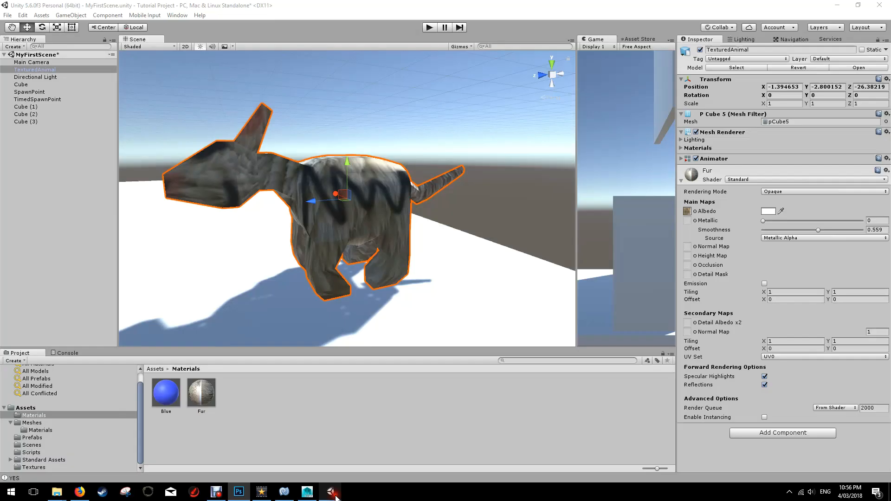
left_click_drag(347, 197, 207, 286, "alt")
left_click_drag(393, 159, 468, 149, "alt")
left_click_drag(547, 262, 522, 239, "alt")
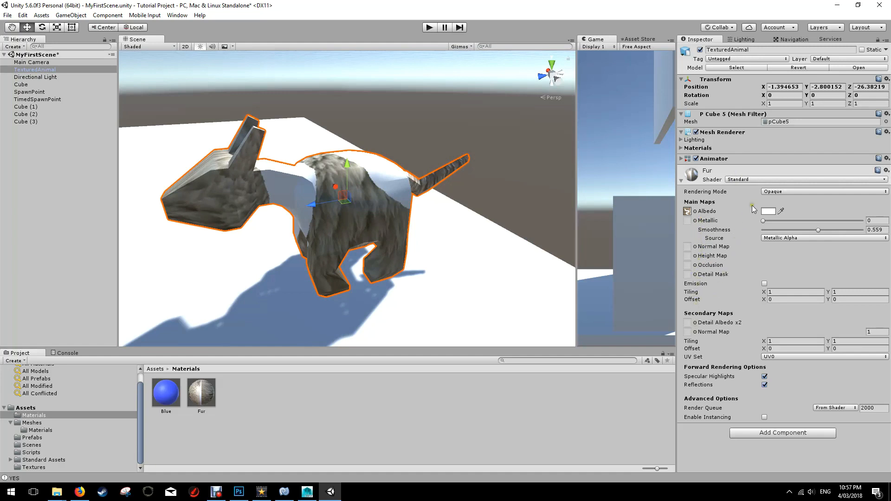
- Try the Particles/Additive shader on the animal's Fur material
left_click(753, 179)
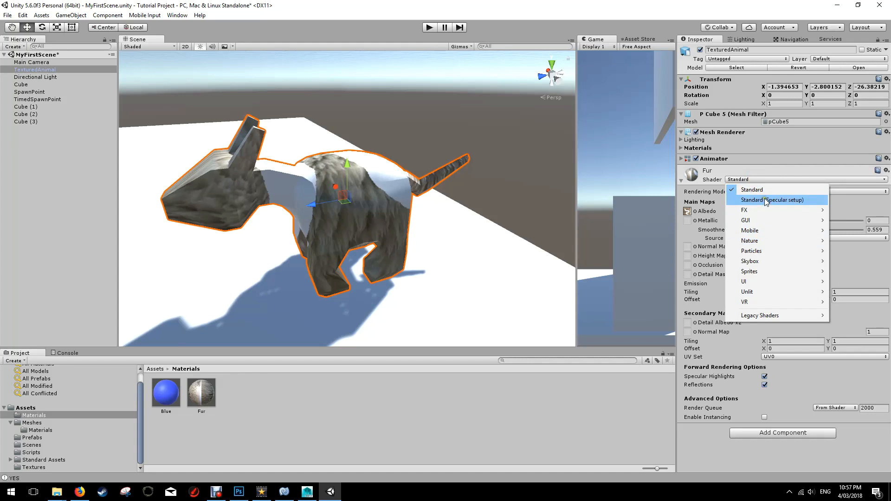
left_click(738, 181)
left_click(738, 179)
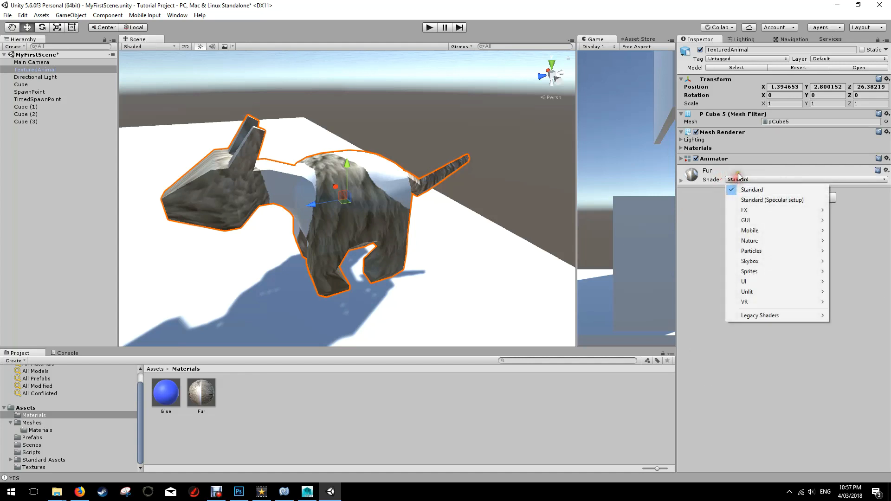
left_click(740, 181)
left_click(741, 182)
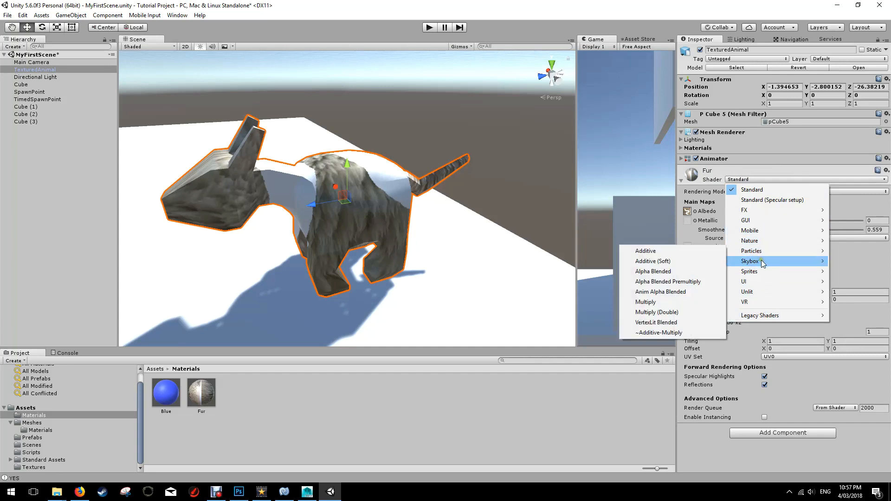
mouse_move(761, 255)
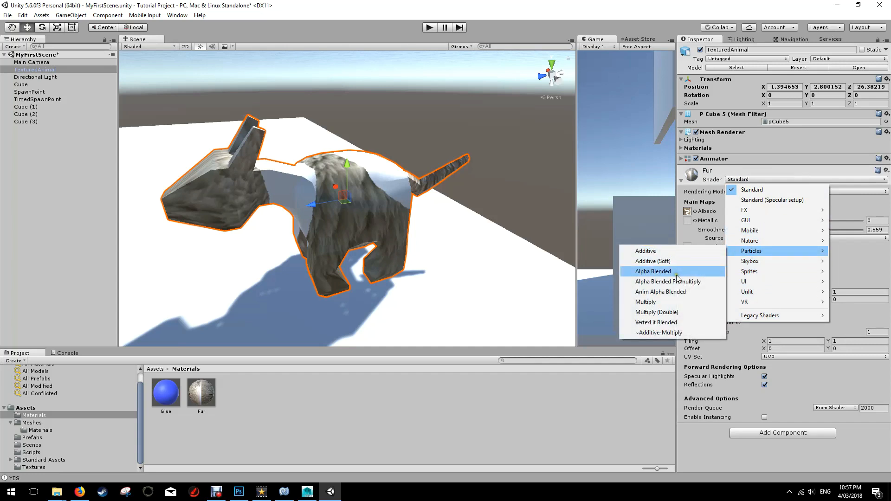
left_click(659, 252)
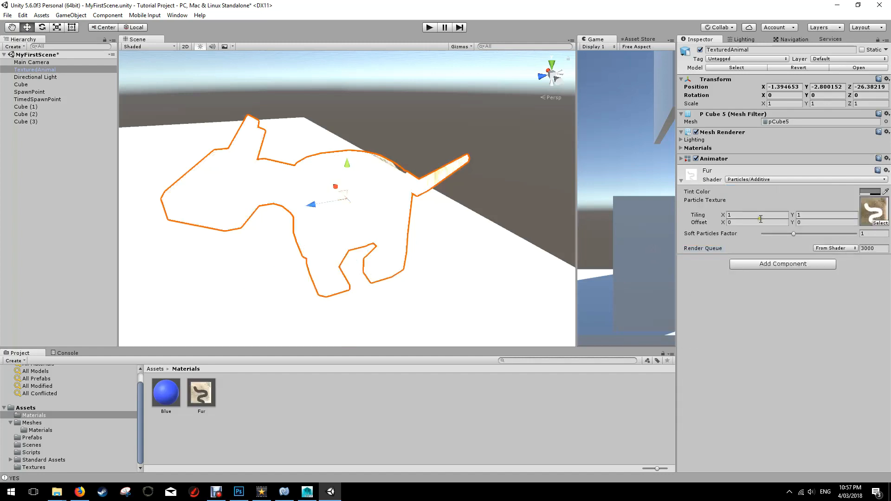
- Try the Particles/Alpha Blended shader on the Fur material and orbit around the animal to inspect it
left_click(765, 179)
mouse_move(763, 252)
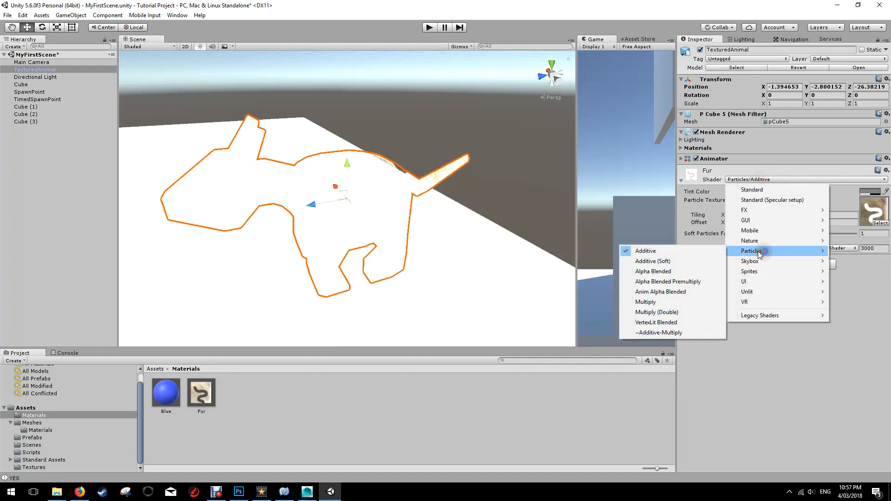
left_click(653, 272)
left_click_drag(533, 213, 367, 202, "alt")
- Try the Legacy Shaders/Transparent/Diffuse shader on the Fur material and compare the animal with the erased stripe in Photoshop
left_click(753, 180)
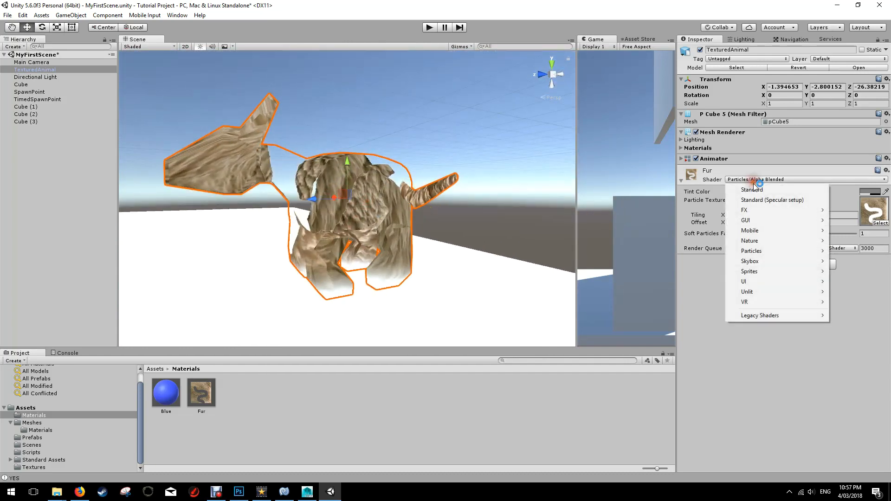
mouse_move(757, 317)
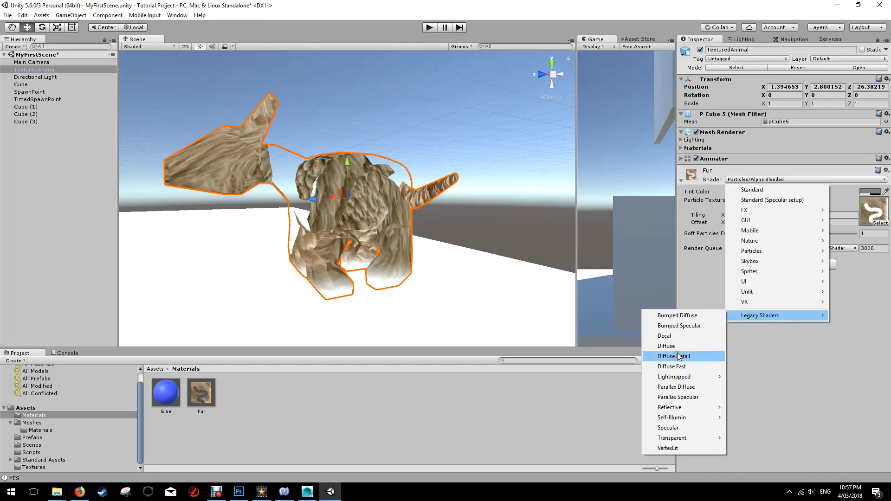
mouse_move(676, 438)
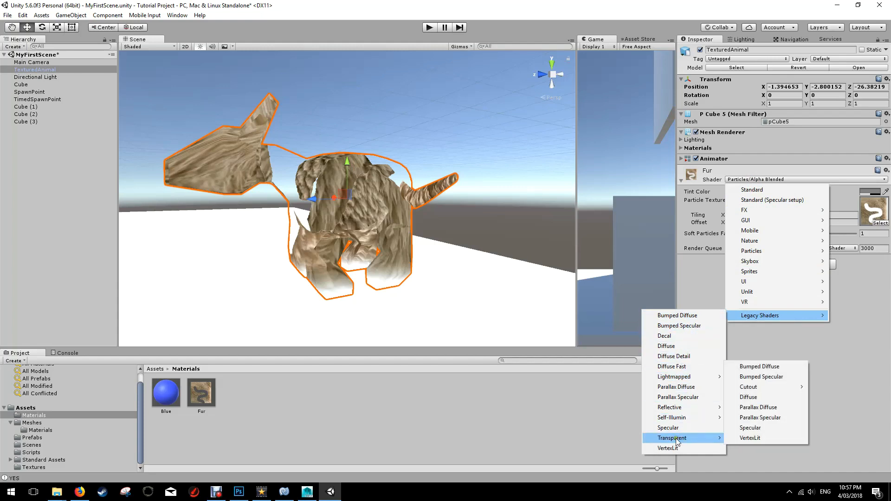
left_click(757, 398)
left_click_drag(517, 284, 508, 143, "alt")
left_click(466, 179)
left_click_drag(413, 235, 369, 204, "alt")
left_click(369, 205)
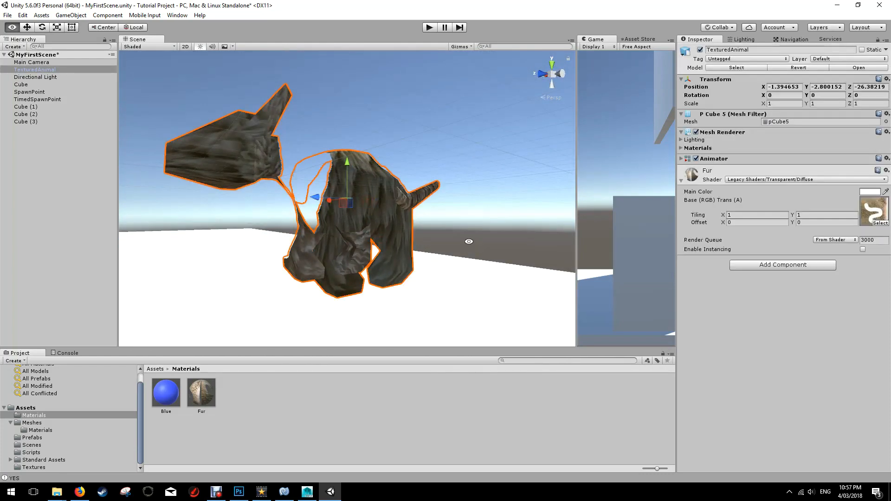
left_click(239, 492)
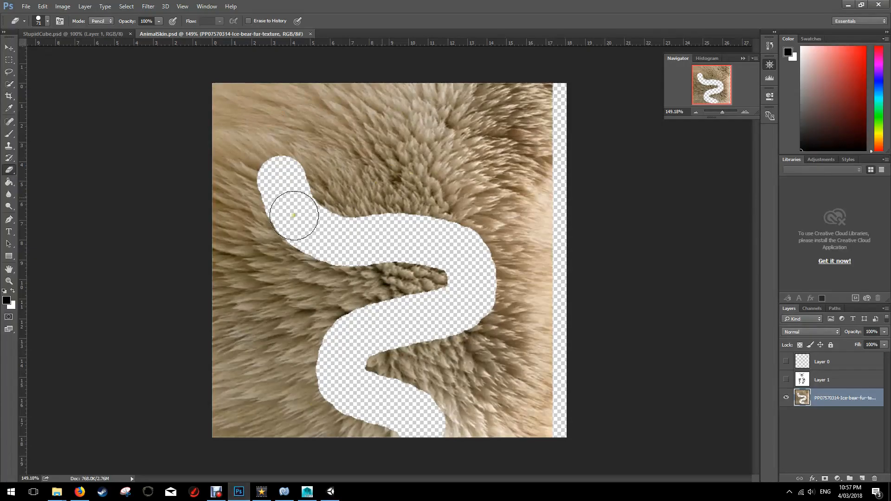
left_click(330, 491)
left_click_drag(437, 167, 427, 226, "alt")
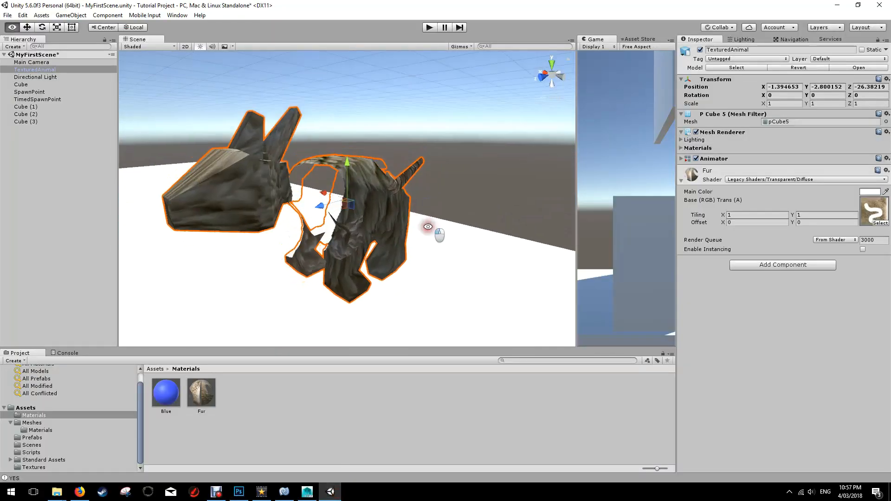
- Set the Fur material's shader back to Standard
left_click(767, 180)
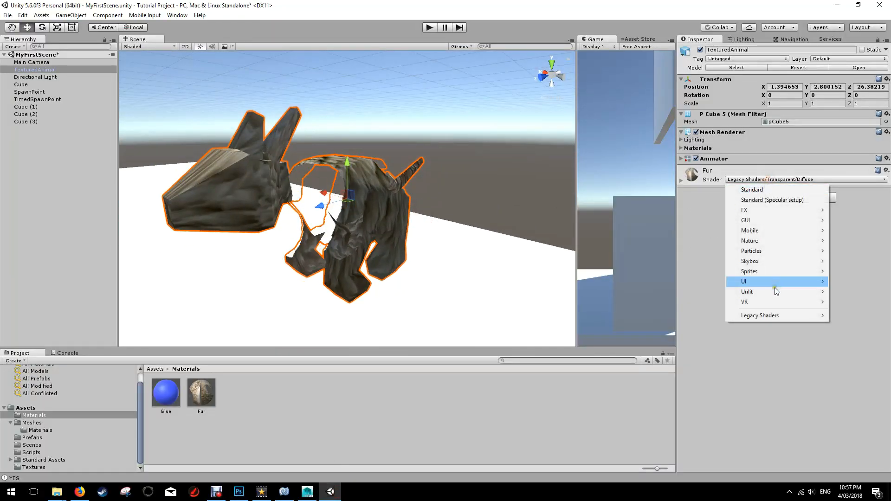
left_click(758, 190)
left_click(746, 180)
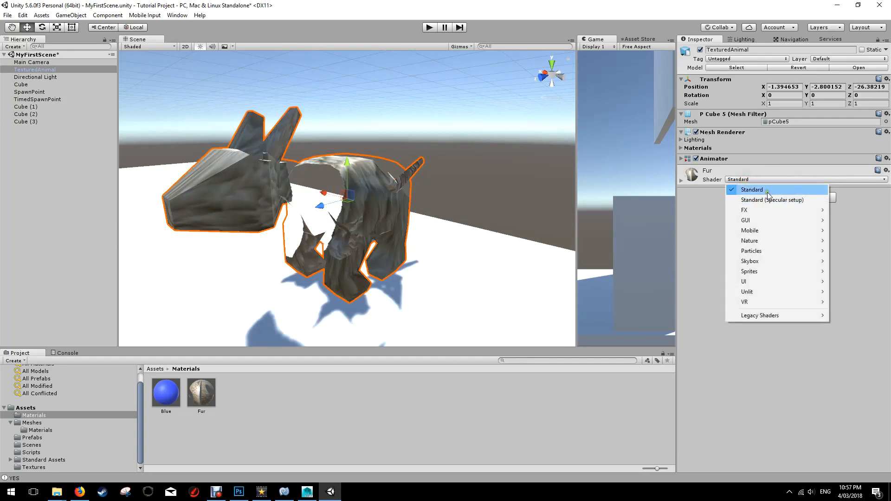
left_click(719, 172)
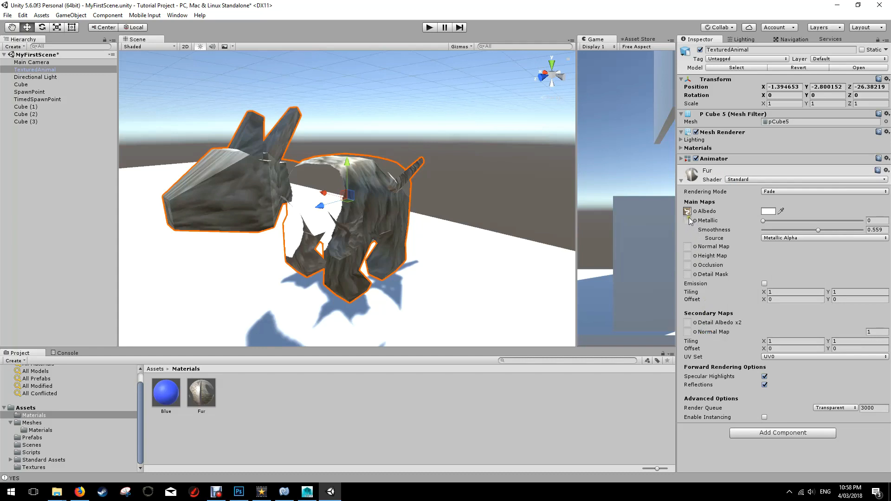
- Set the Fur material's Rendering Mode to Transparent and inspect the animal from several sides
left_click(775, 193)
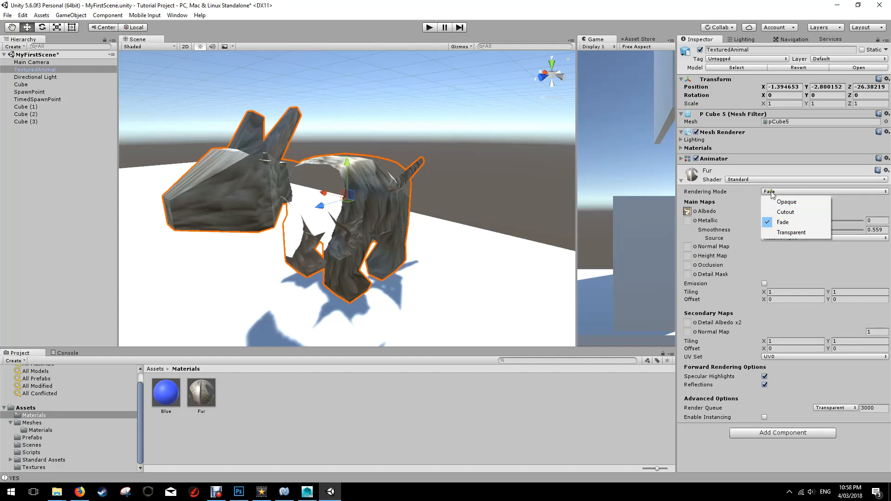
left_click(791, 232)
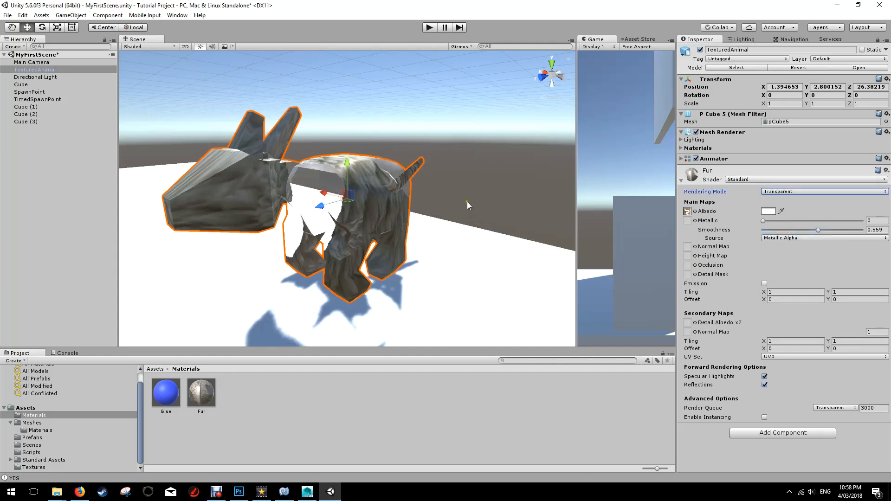
left_click_drag(455, 223, 411, 124, "alt")
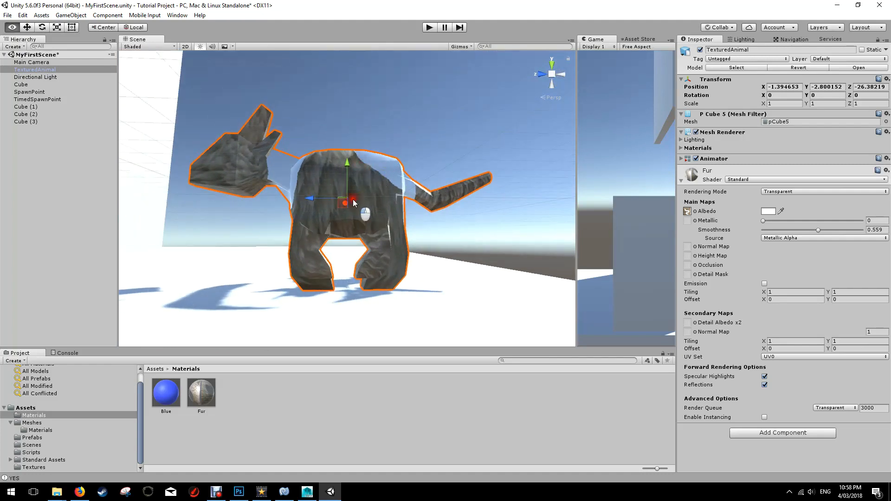
left_click_drag(353, 203, 540, 221, "alt")
- Reduce the Fur material's Smoothness to 0 and orbit around the animal to inspect its surface
left_click_drag(820, 230, 700, 236)
left_click_drag(348, 208, 280, 207, "alt")
left_click_drag(361, 236, 205, 350, "alt")
- Open the Textures folder, switch to Photoshop and toggle the visibility of Layer 0 and Layer 1 over the erased fur texture
left_click(42, 467)
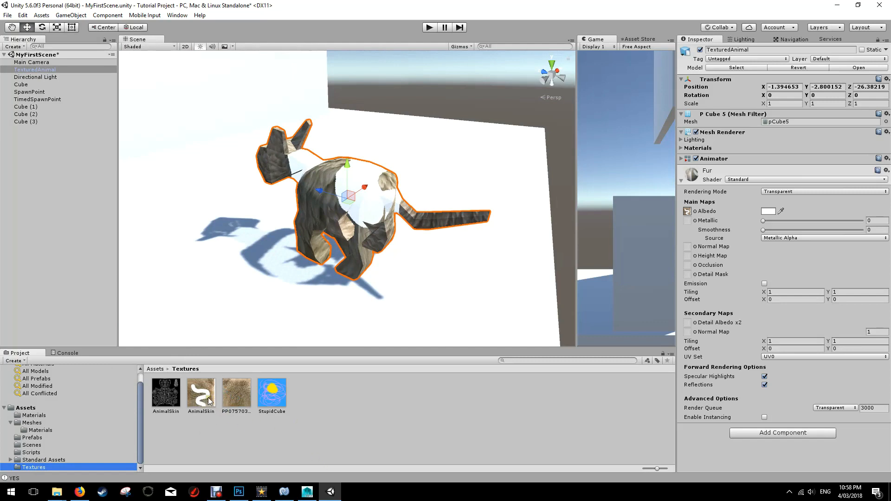
left_click(238, 491)
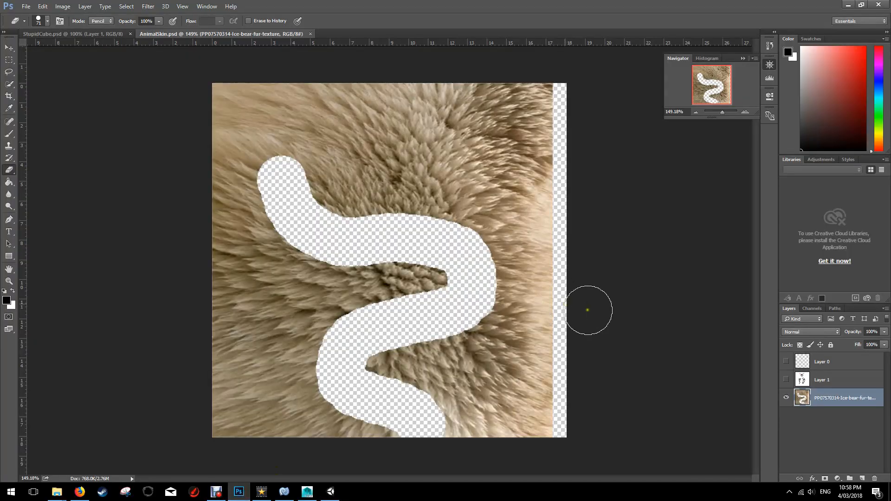
left_click(786, 363)
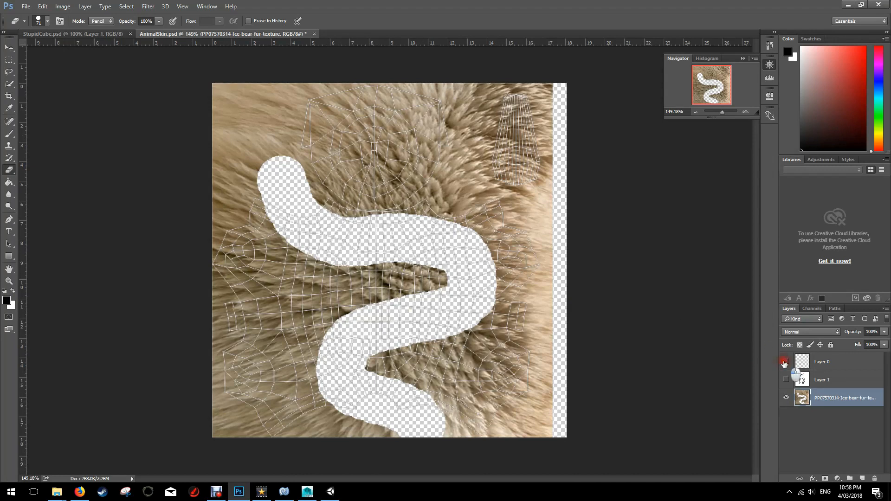
left_click(786, 380)
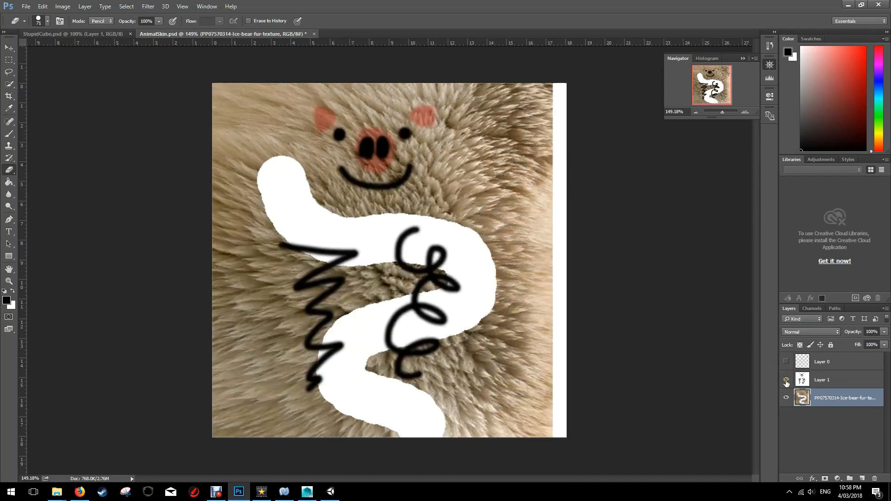
left_click(787, 380)
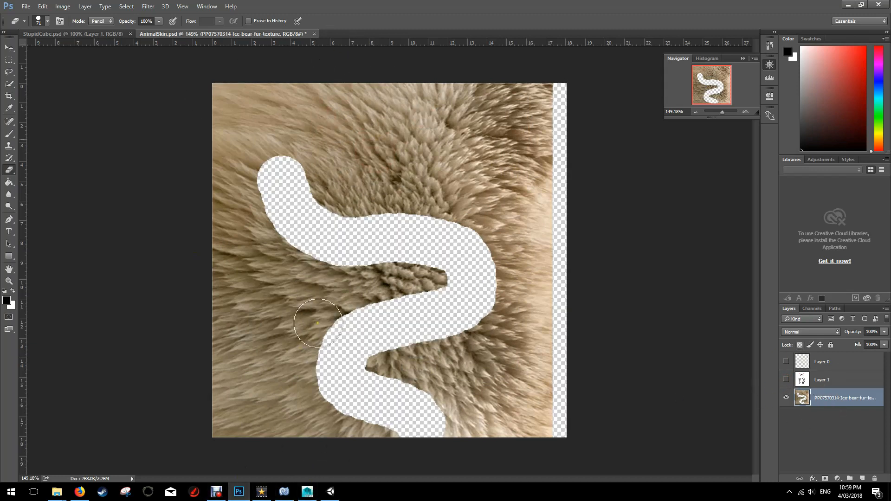
- Return to Unity, examine the AnimalSkin texture's import settings, and compare the texture with its Photoshop source
left_click(338, 495)
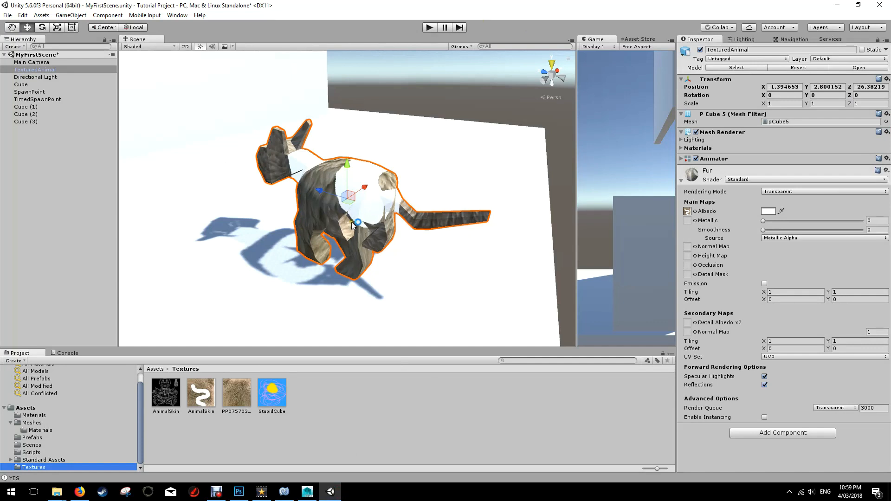
left_click(212, 404)
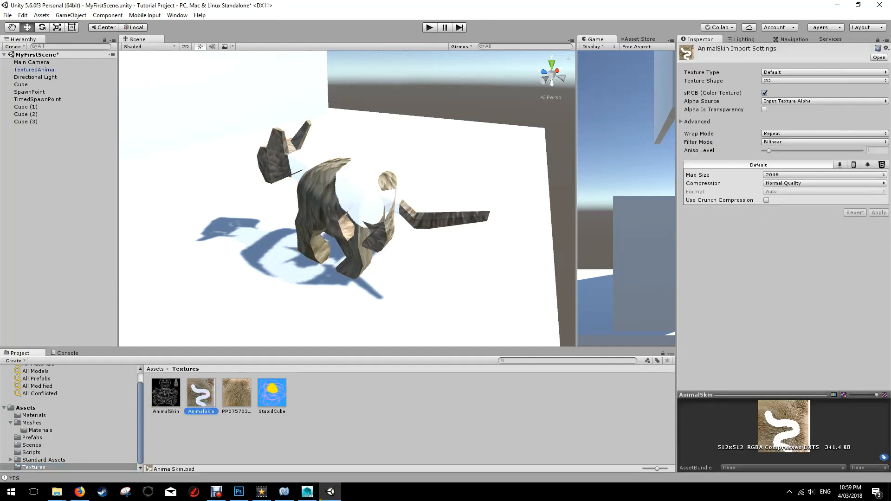
left_click(232, 492)
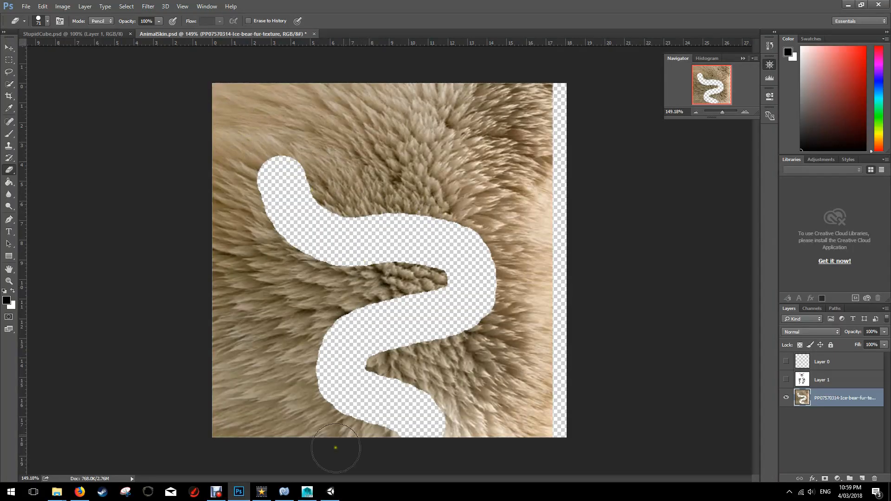
left_click(330, 491)
- Apply the StupidCube texture to the tall cube and the fur photo texture to the platform beneath the animal
left_click_drag(336, 185, 502, 148, "alt")
mouse_move(316, 223)
left_mouse_down("alt")
mouse_move(386, 187)
mouse_move(503, 173)
mouse_move(183, 234)
mouse_move(292, 195)
mouse_move(397, 182)
mouse_move(323, 224)
left_mouse_up("alt")
scroll(394, 183, "down", 3)
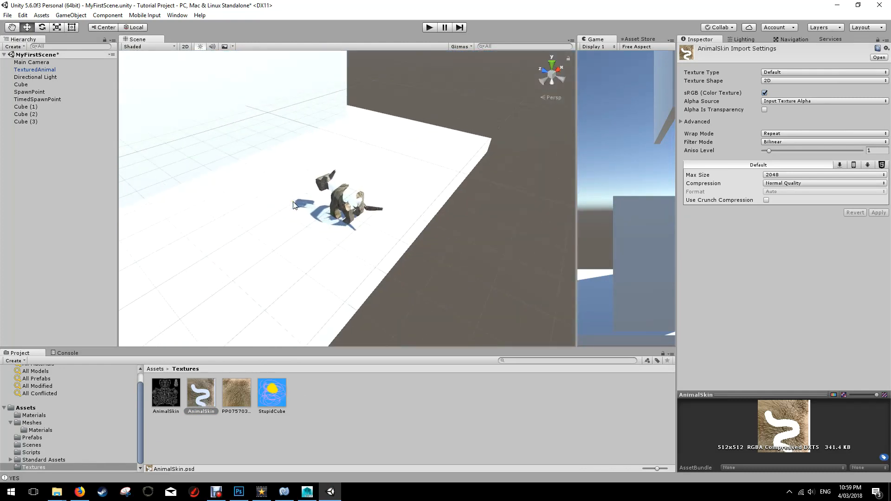
scroll(282, 288, "down", 5)
left_click_drag(241, 239, 359, 307, "alt")
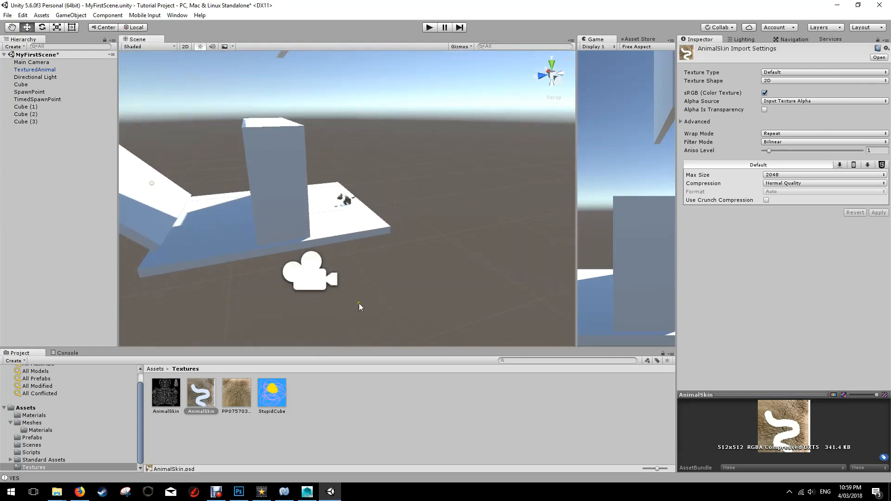
left_click(273, 404)
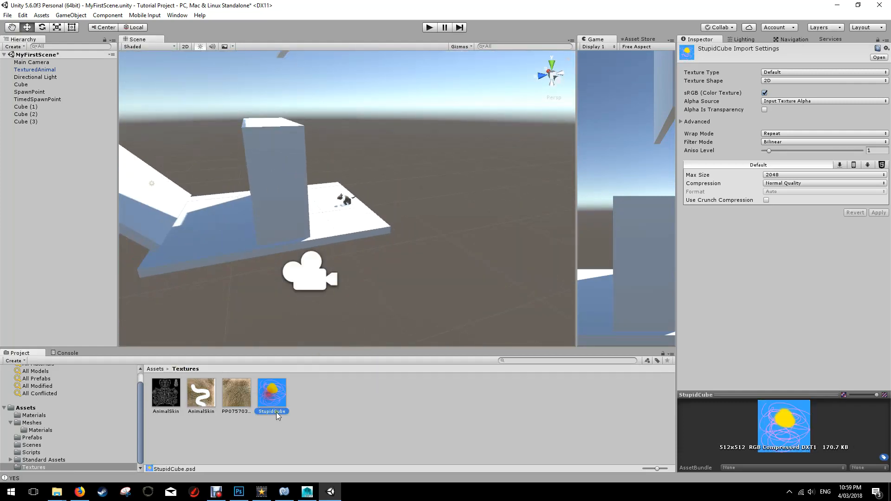
left_click_drag(285, 377, 335, 223)
left_click_drag(233, 253, 393, 243, "alt")
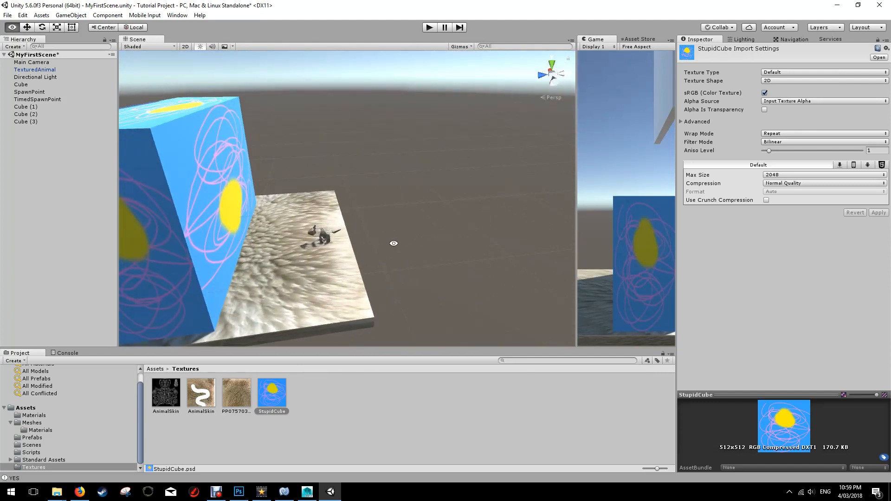
- Scale up TexturedAnimal uniformly, raise it on the platform, and inspect the textured scene from several sides
scroll(392, 254, "up", 3)
left_click(302, 270)
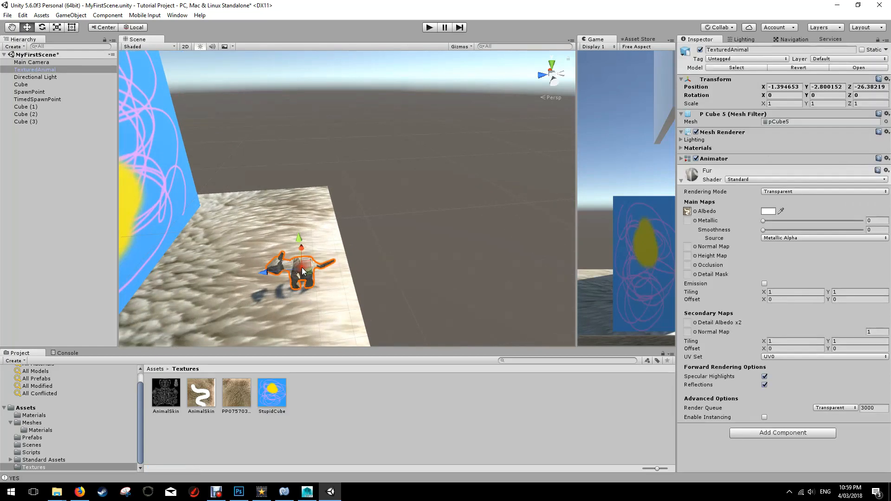
key("r")
left_click_drag(303, 272, 426, 224)
key("w")
left_click_drag(300, 239, 297, 199)
left_click_drag(424, 227, 408, 272, "alt")
left_click(381, 294)
scroll(422, 242, "down", 3)
scroll(467, 209, "down", 3)
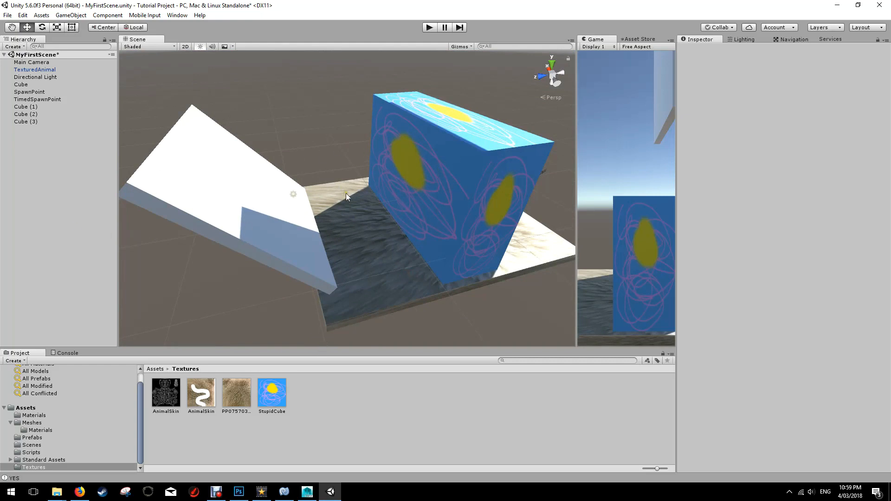
scroll(464, 211, "down", 2)
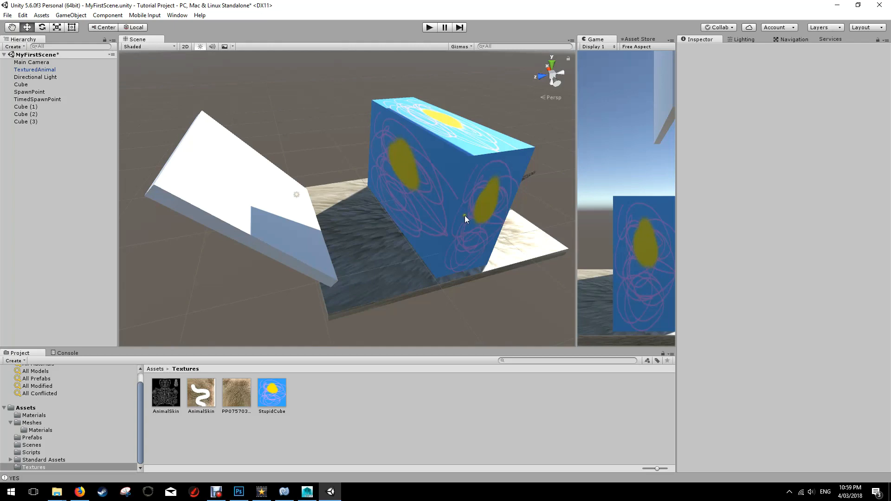
left_click_drag(466, 216, 221, 240, "alt")
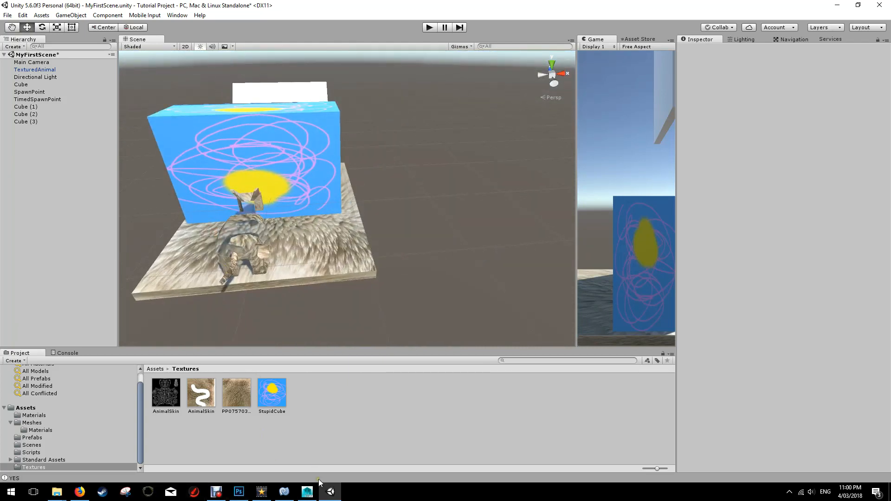
- Switch to Maya, try Sew UV Edges on the adjoining head and body shell borders in the UV Editor, and undo it
left_click(307, 491)
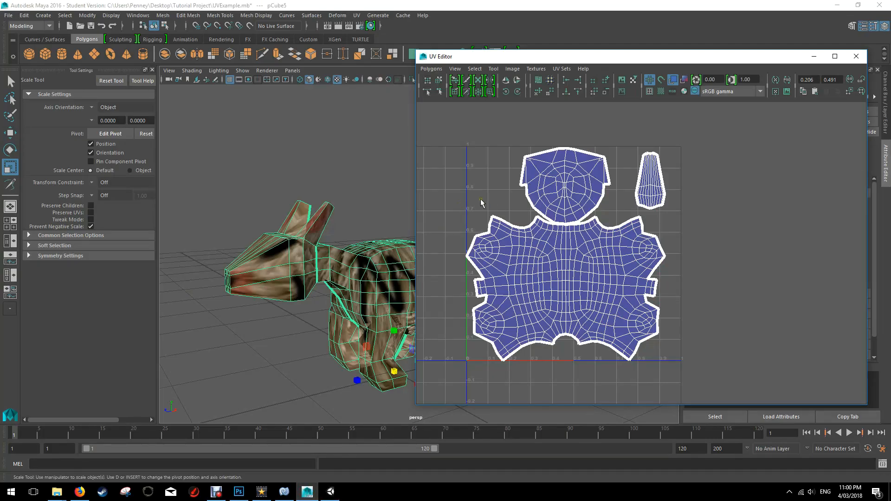
scroll(587, 197, "up", 4)
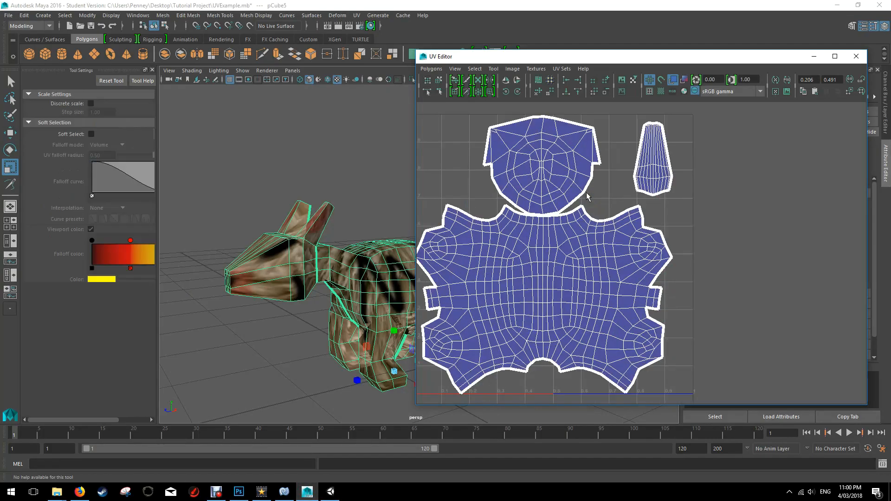
scroll(593, 199, "down", 2)
right_click_drag(592, 199, 591, 194)
left_click(580, 190)
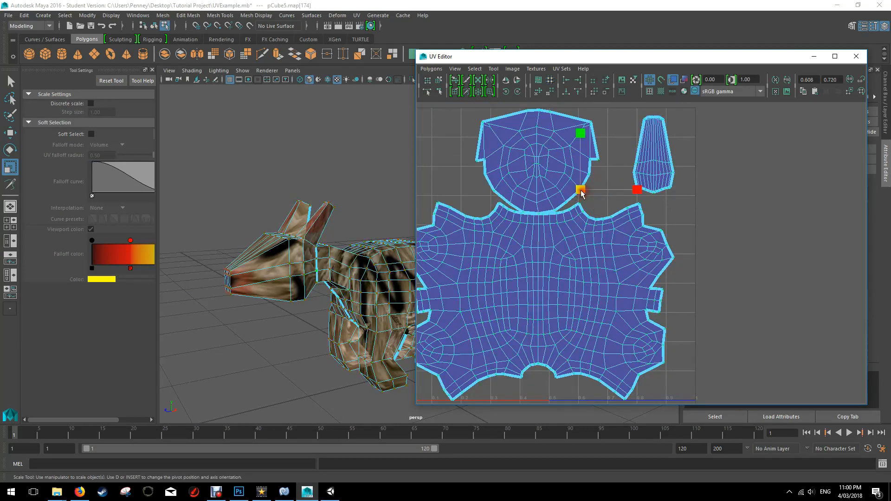
left_click(565, 202, "shift")
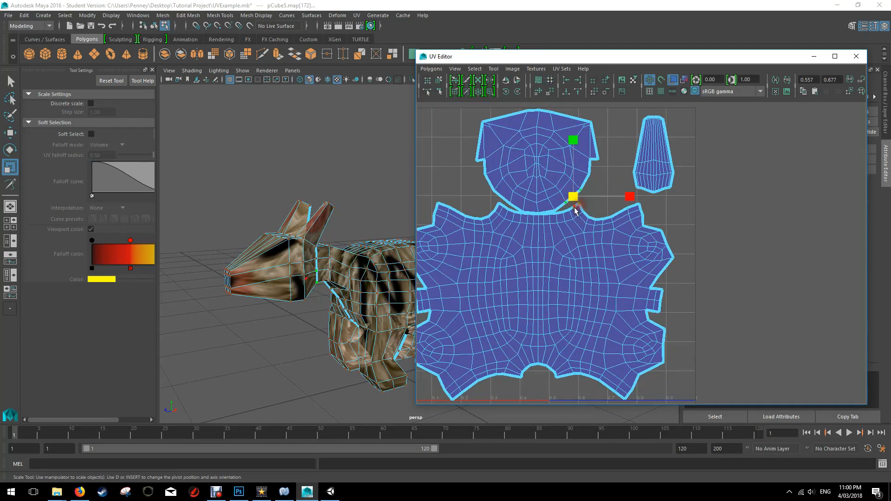
left_click(437, 70)
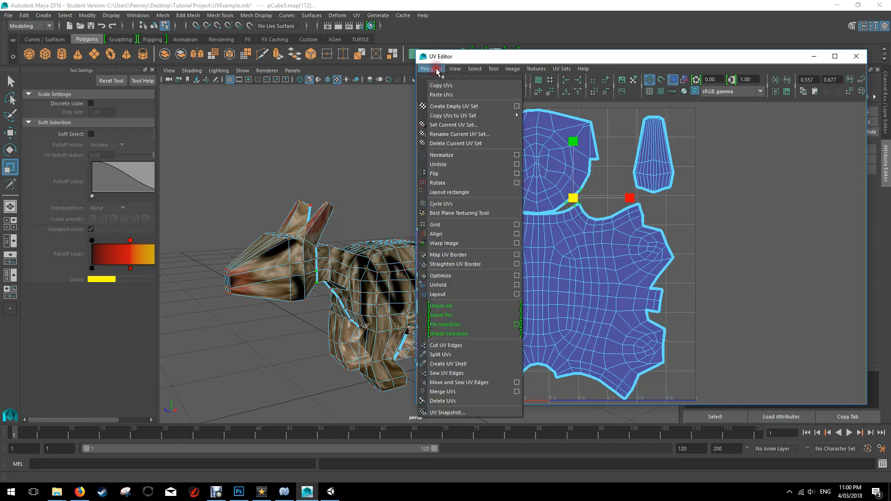
left_click(453, 373)
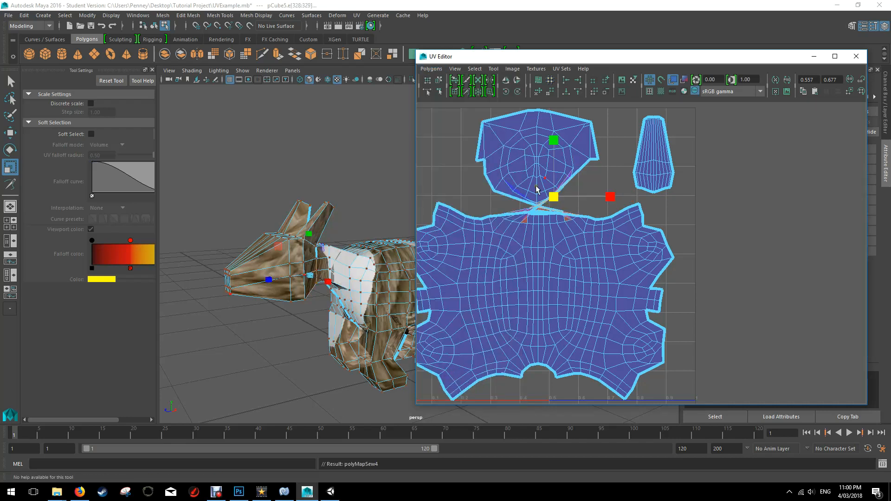
left_click_drag(325, 271, 327, 295, "alt")
scroll(574, 181, "up", 3)
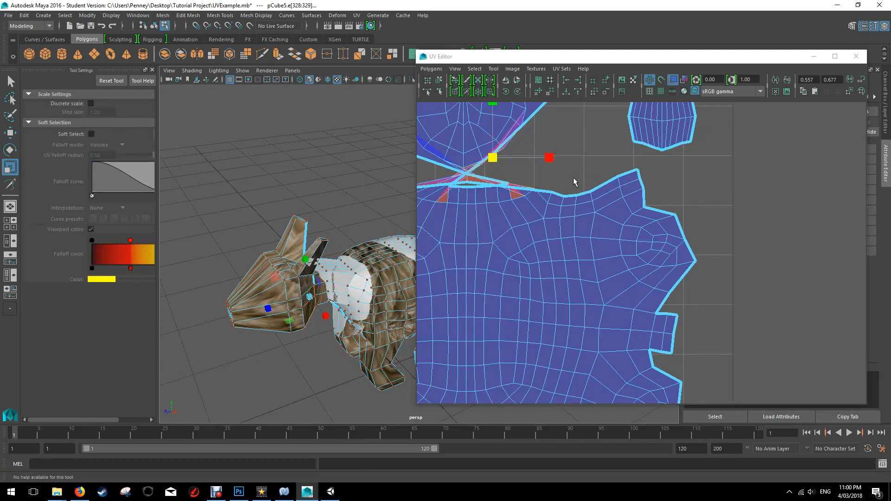
key("ctrl+z")
- Return from component editing to object selection and select the whole animal mesh
scroll(588, 233, "down", 3)
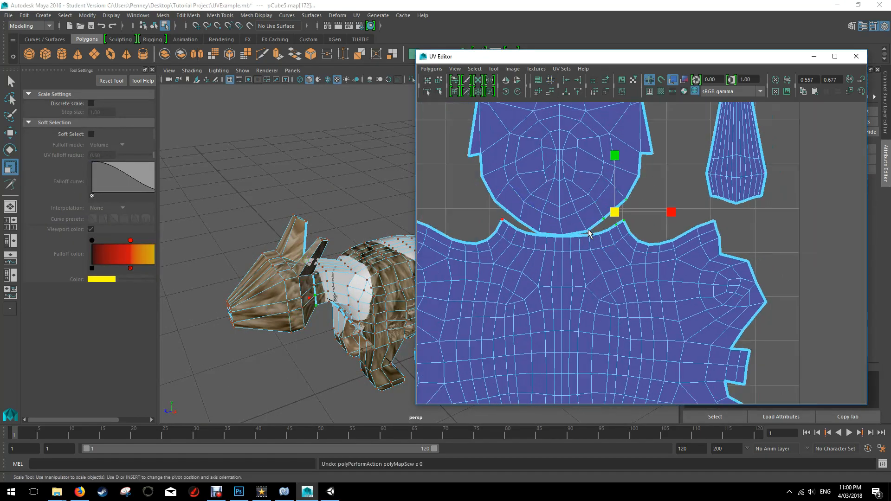
scroll(588, 233, "down", 4)
scroll(588, 233, "up", 4)
left_click_drag(320, 279, 274, 203, "alt")
right_click_drag(359, 255, 386, 225)
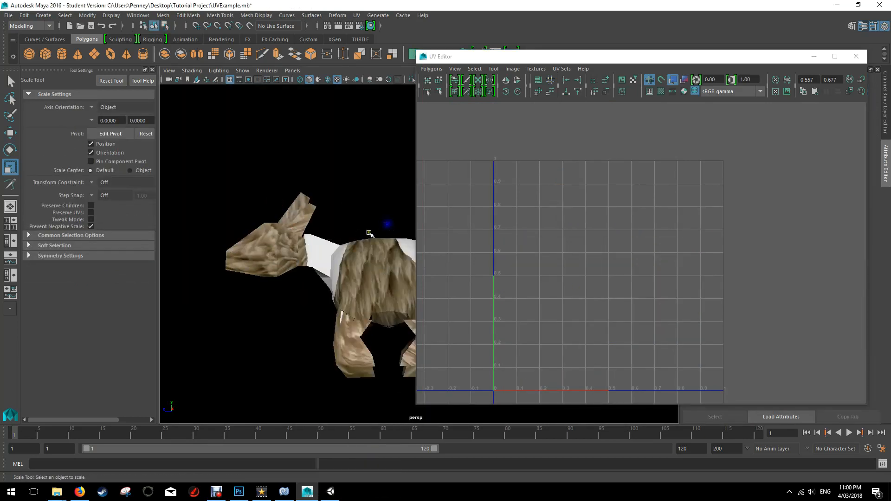
left_click_drag(371, 241, 400, 263, "alt")
left_click(401, 274)
middle_click_drag(381, 232, 306, 195, "alt")
right_click_drag(306, 195, 313, 4, "alt")
right_click_drag(350, 28, 397, 190, "alt")
- Try a Spherical UV projection on the animal, inspect the resulting UV layout, and undo the projection
left_click(356, 15)
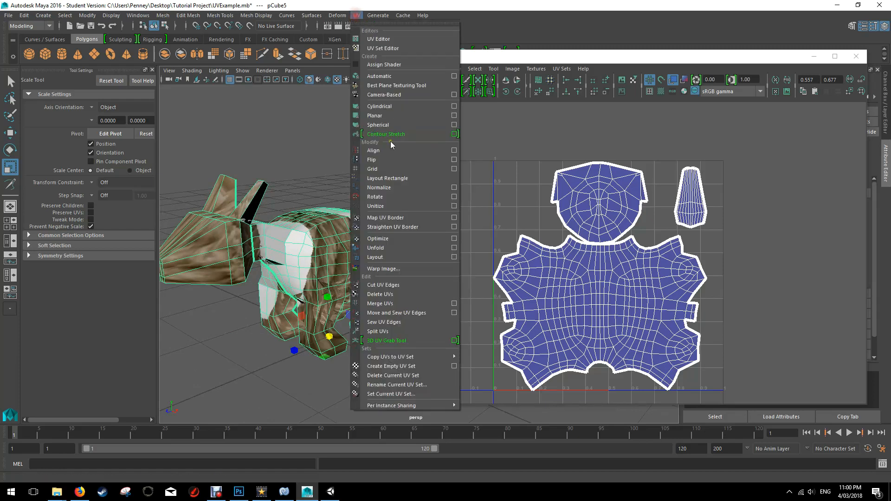
left_click(391, 125)
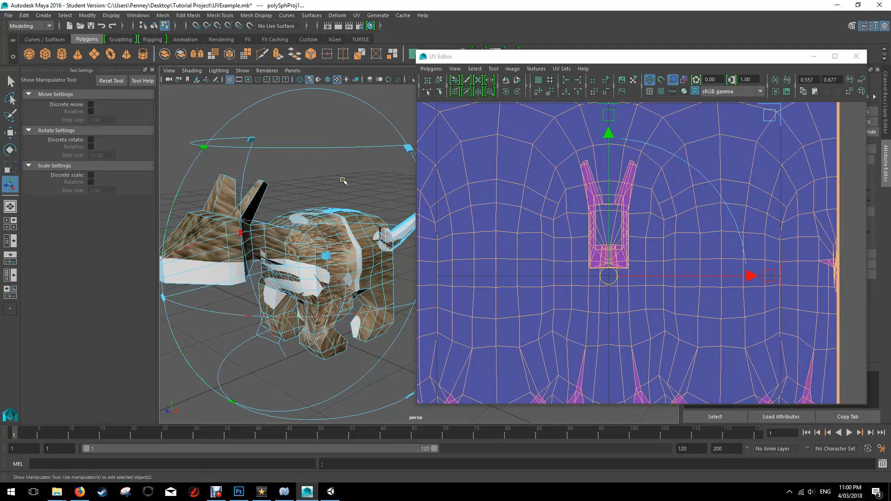
scroll(342, 180, "down", 5)
scroll(342, 181, "up", 3)
middle_click_drag(348, 203, 302, 209, "alt")
scroll(626, 215, "down", 6)
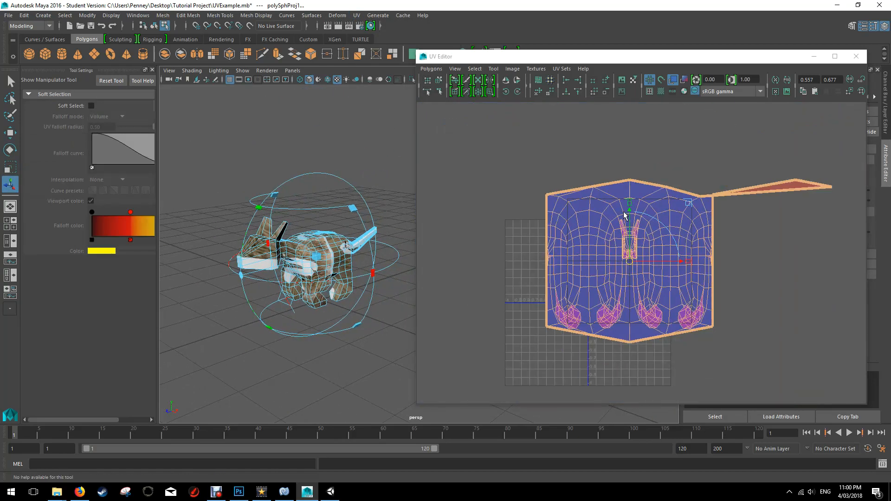
scroll(609, 205, "up", 3)
key("ctrl+z")
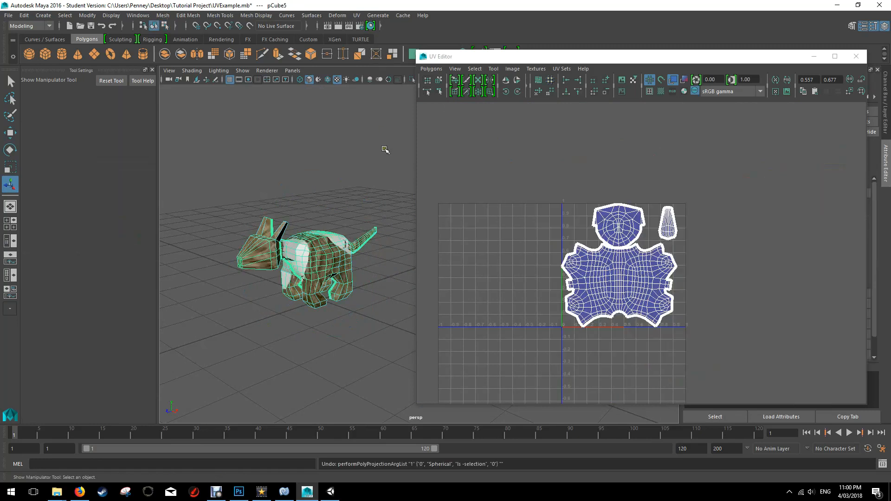
- Deselect the animal mesh, examine its fur texturing up close from the front and sides, and reselect the mesh
left_click(356, 15)
left_click(314, 191)
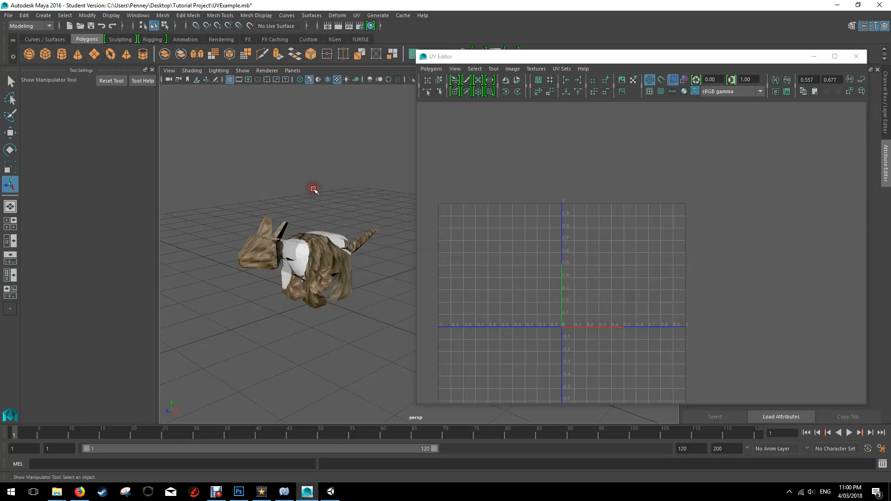
left_click_drag(301, 221, 358, 207, "alt")
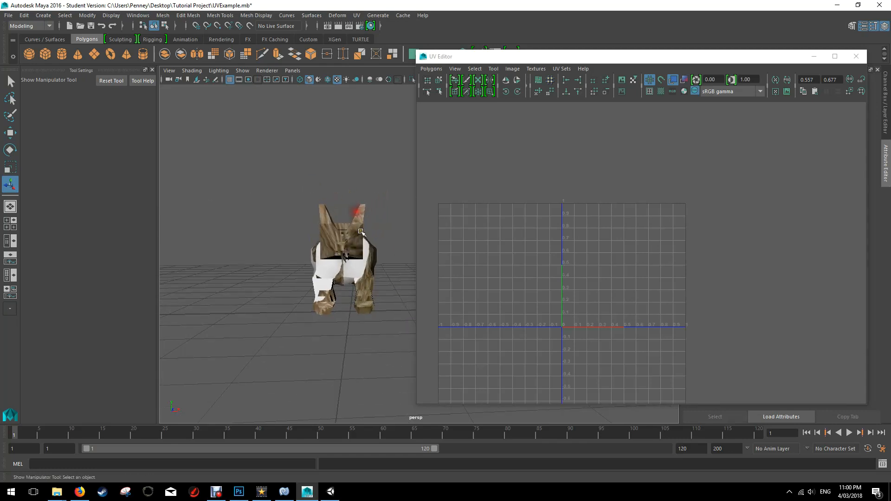
scroll(360, 232, "up", 3)
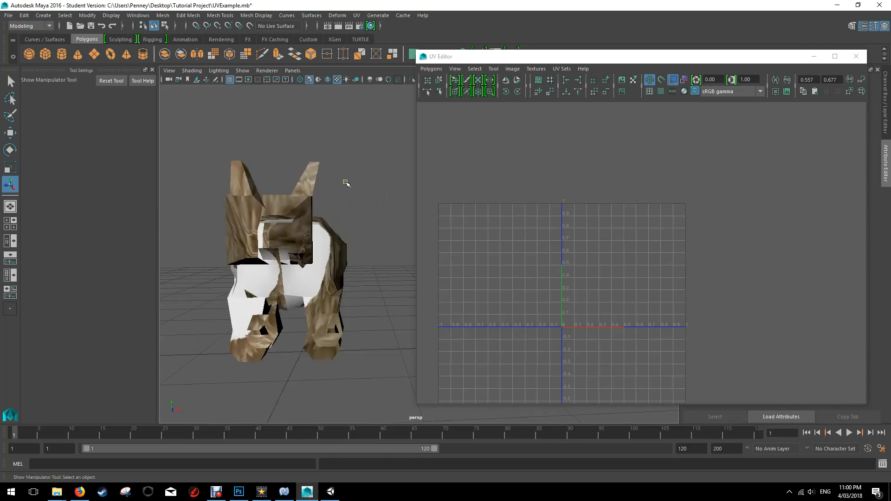
left_click_drag(360, 196, 237, 260, "alt")
left_click_drag(298, 193, 357, 187, "alt")
left_click(356, 15)
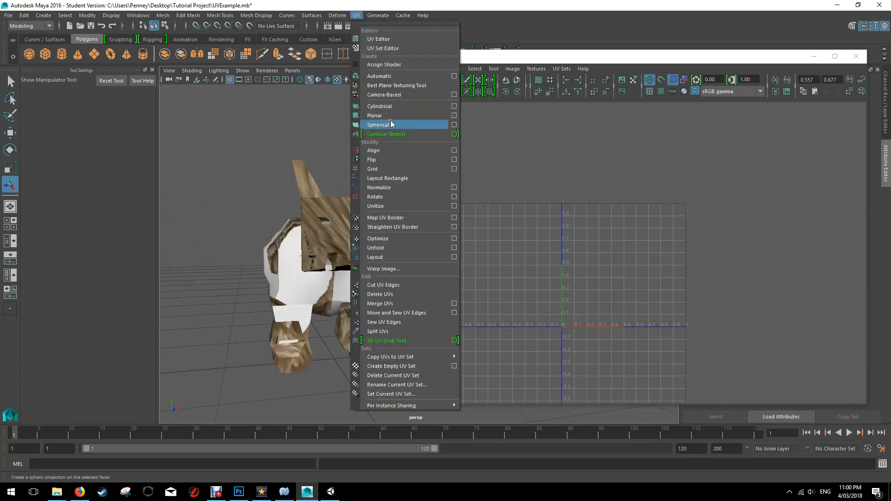
left_click(297, 161)
left_click_drag(403, 244, 330, 283, "alt")
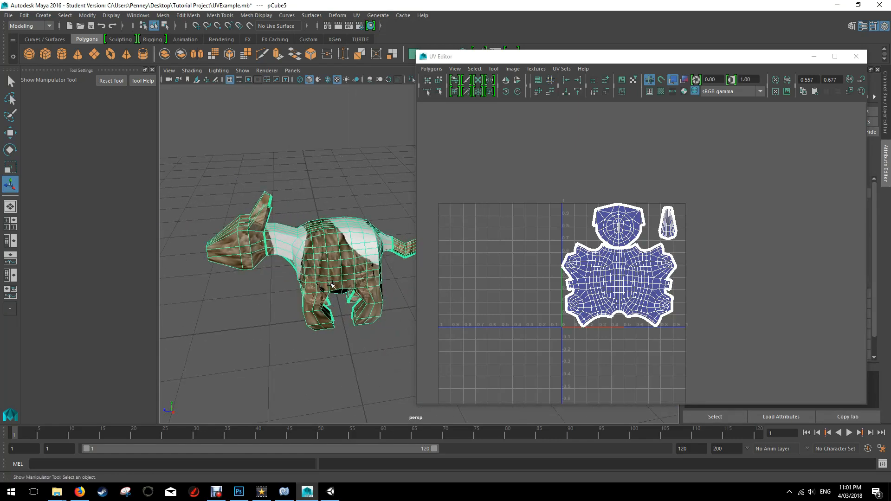
- Save the current scene to UVExample.mb, continuing with it as a Student Version file
key("q")
key("ctrl+s")
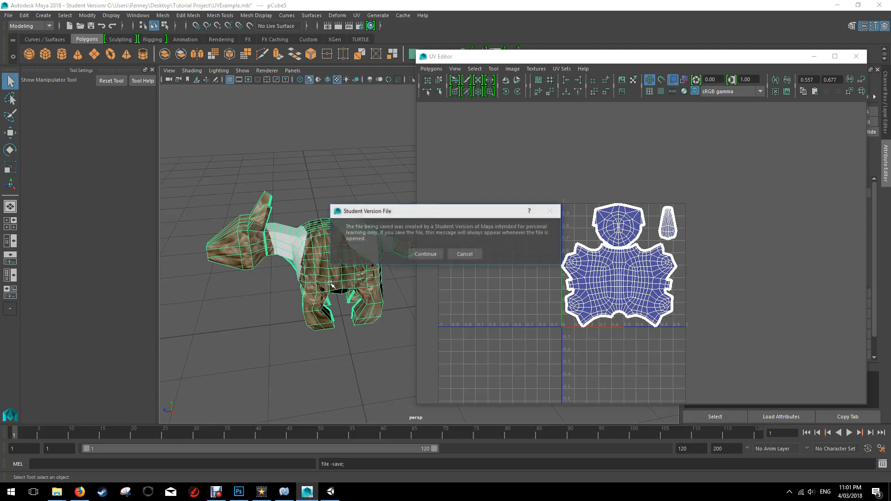
left_click(421, 254)
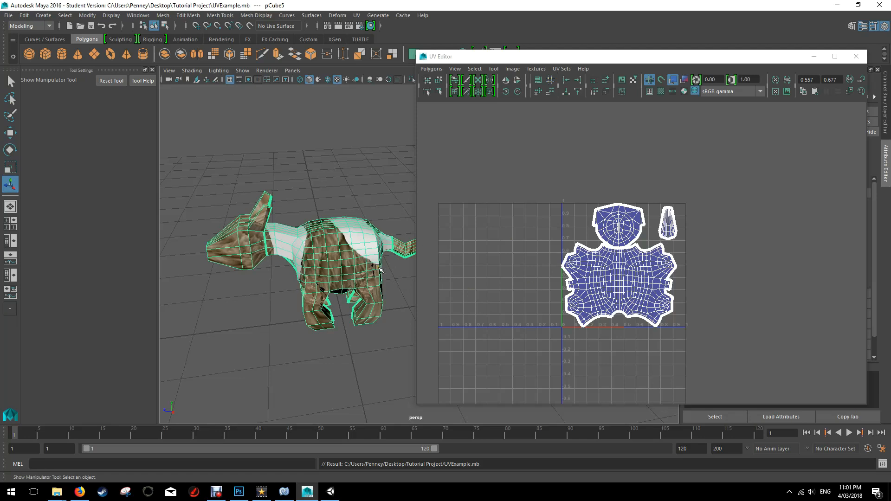
scroll(371, 277, "up", 3)
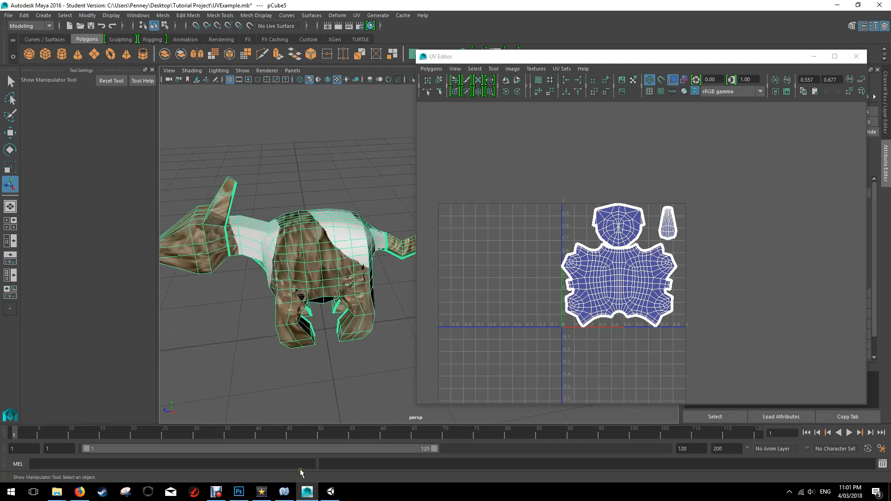
left_click(216, 491)
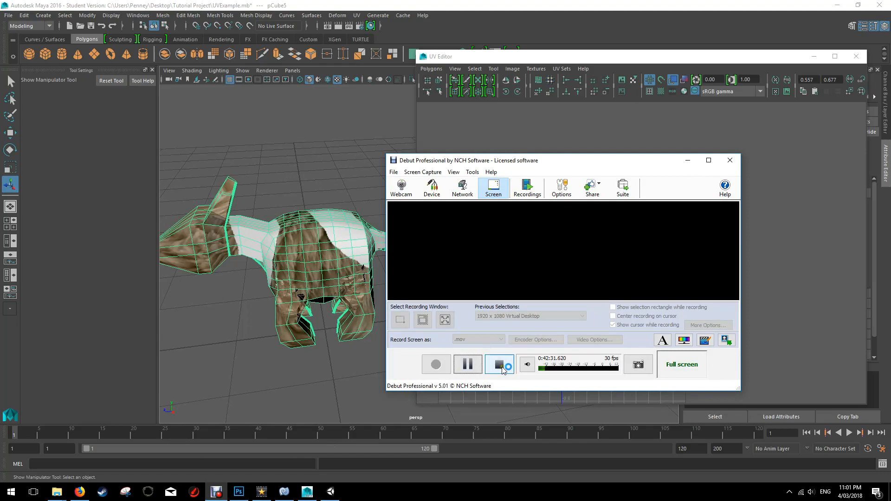